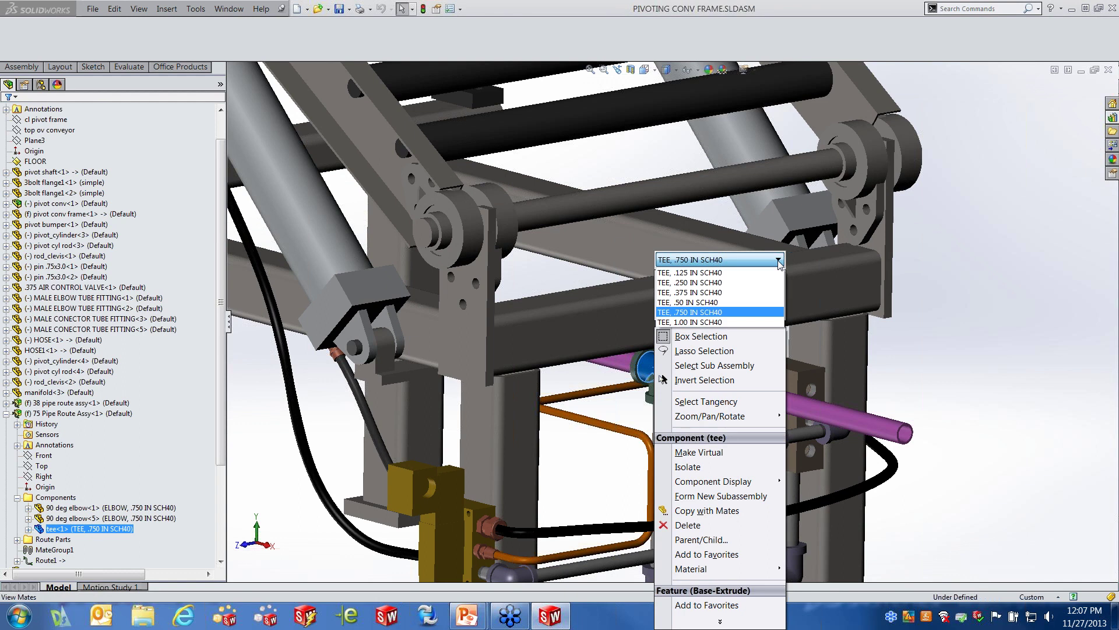
Step: Review the list of available size configurations for the tee fitting without changing its current size
click(916, 331)
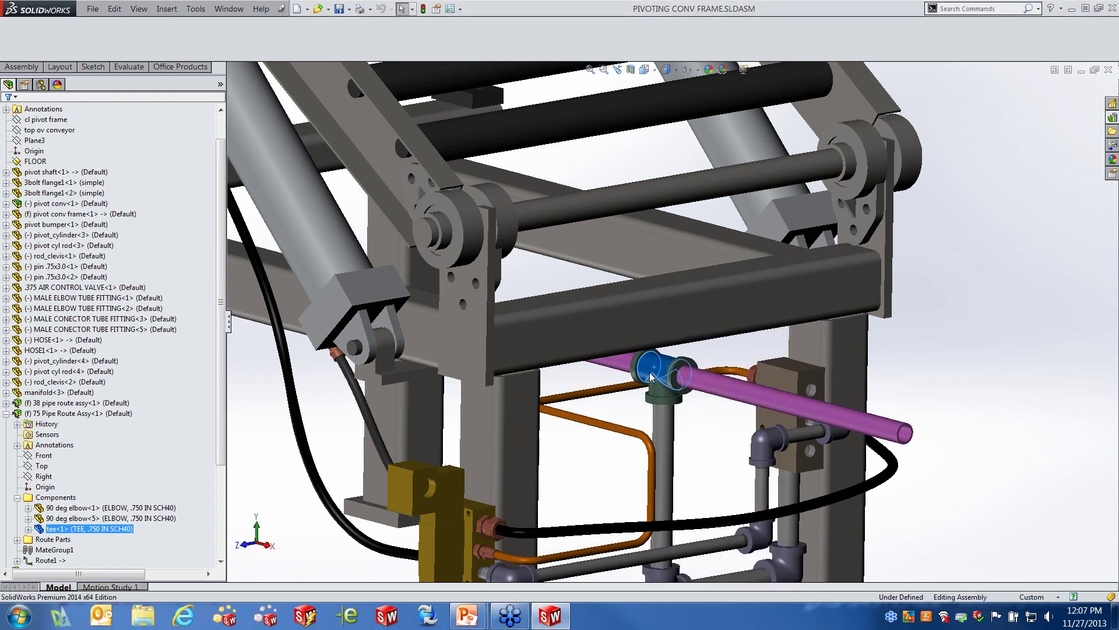
click(879, 353)
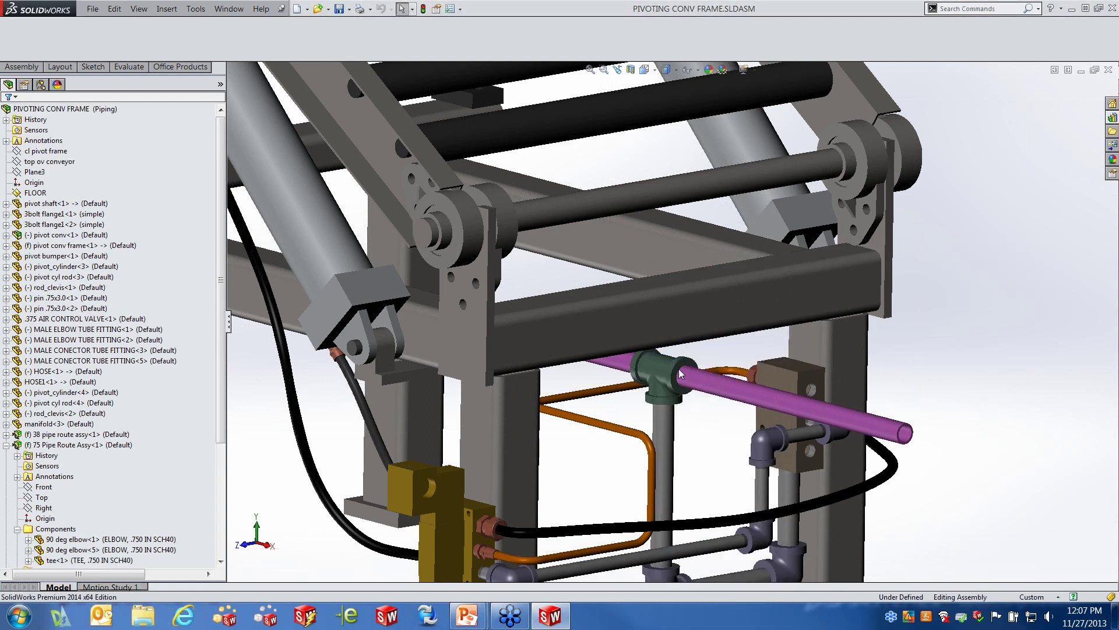
right_click(654, 370)
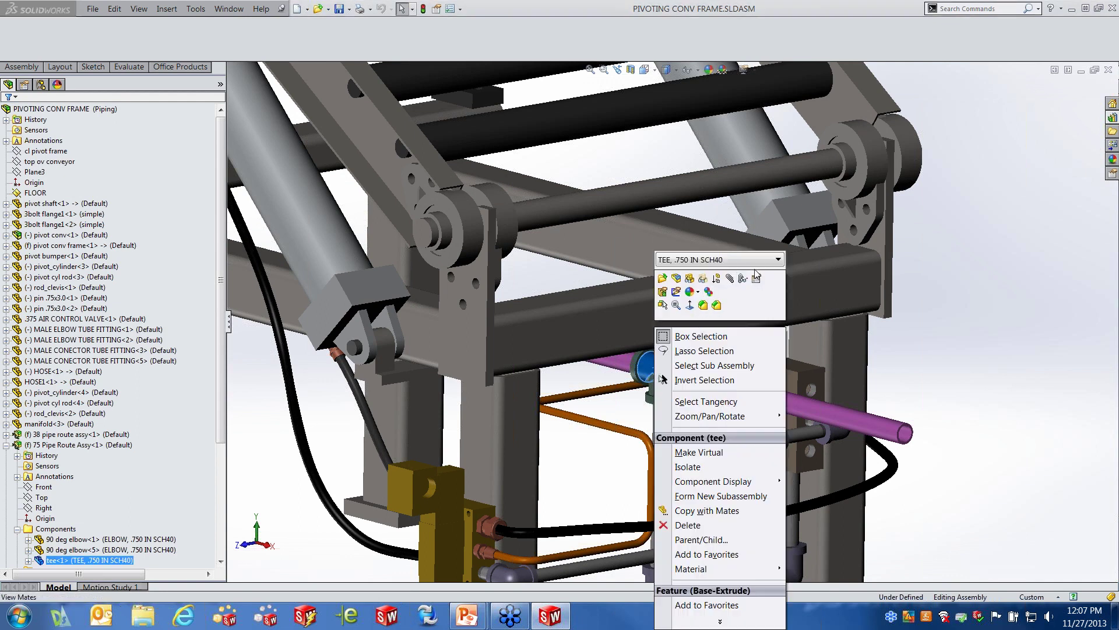
click(769, 262)
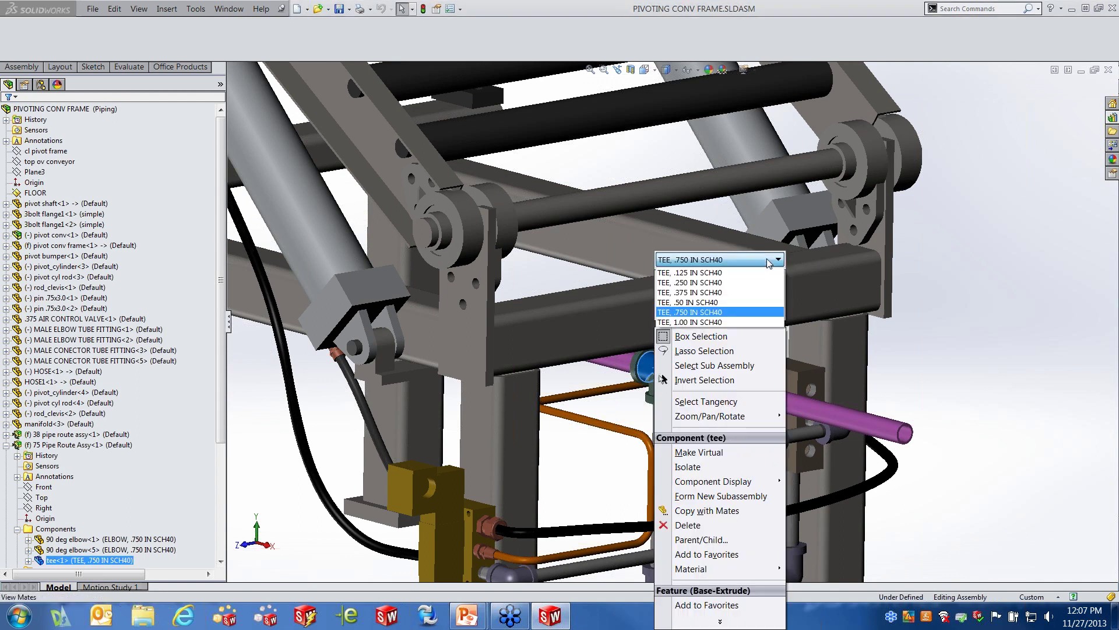
click(945, 315)
click(945, 315)
Step: Open the tee fitting as a separate part and view it from an angle showing its openings
right_click(650, 366)
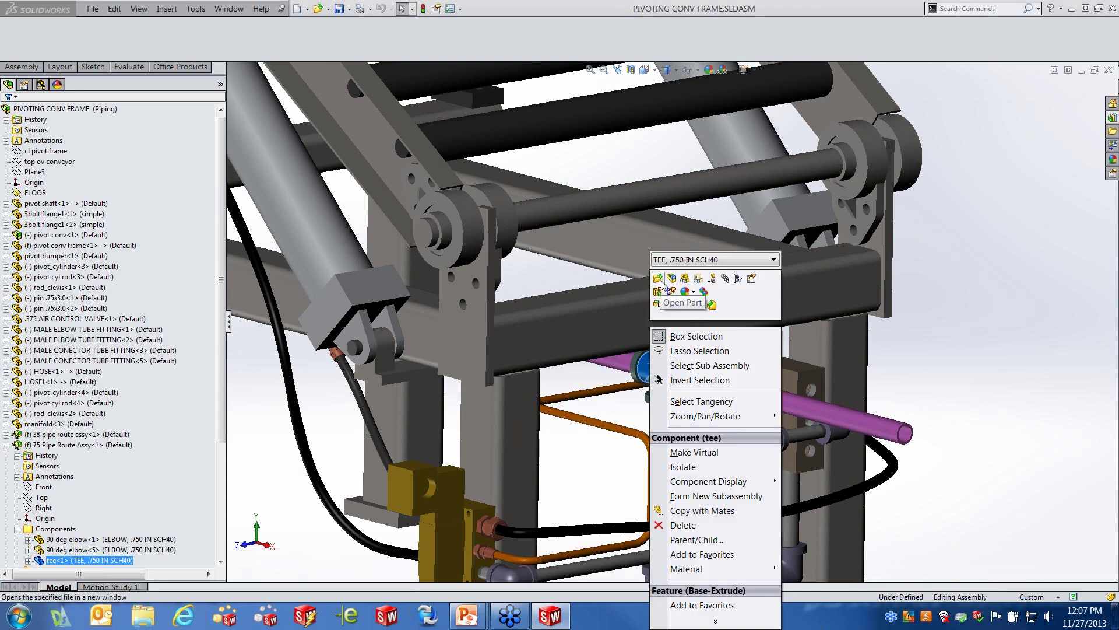
click(658, 280)
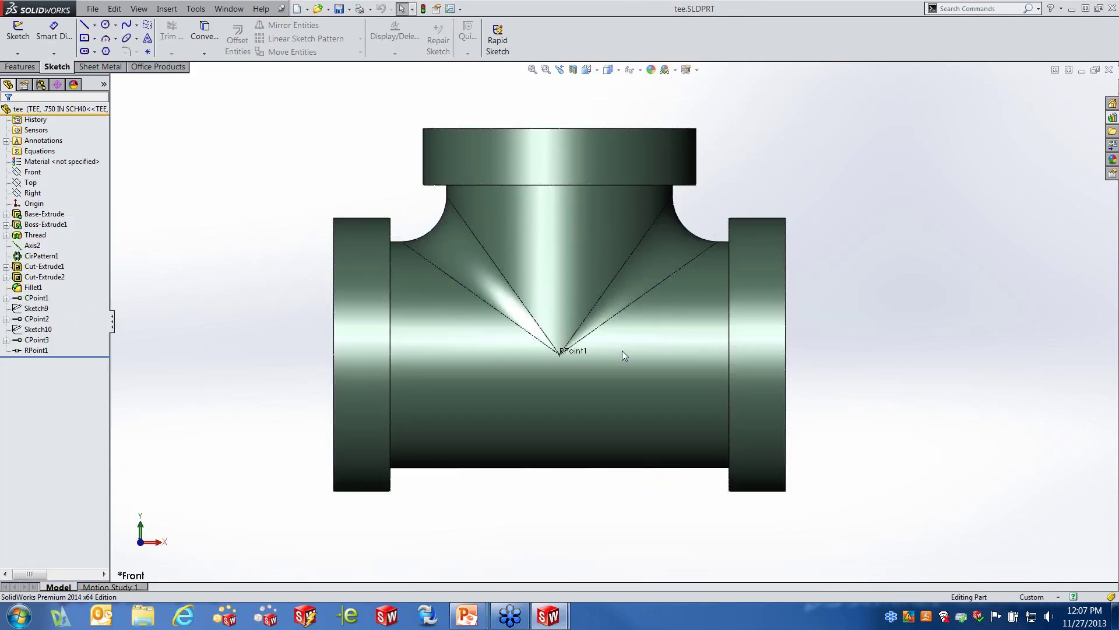
middle_drag(781, 271, 651, 306)
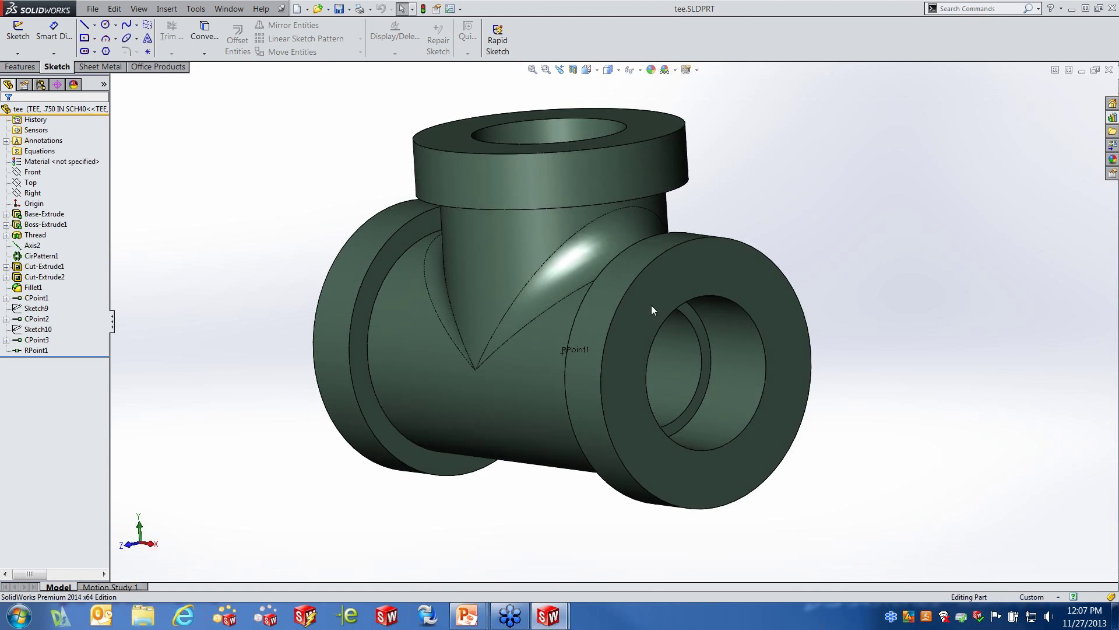
scroll(652, 305, up, 2)
Step: Preview the tee's .125, .250, .375 and .50 IN SCH40 configurations, ending on TEE, .750 IN SCH40
click(40, 84)
click(51, 132)
click(51, 184)
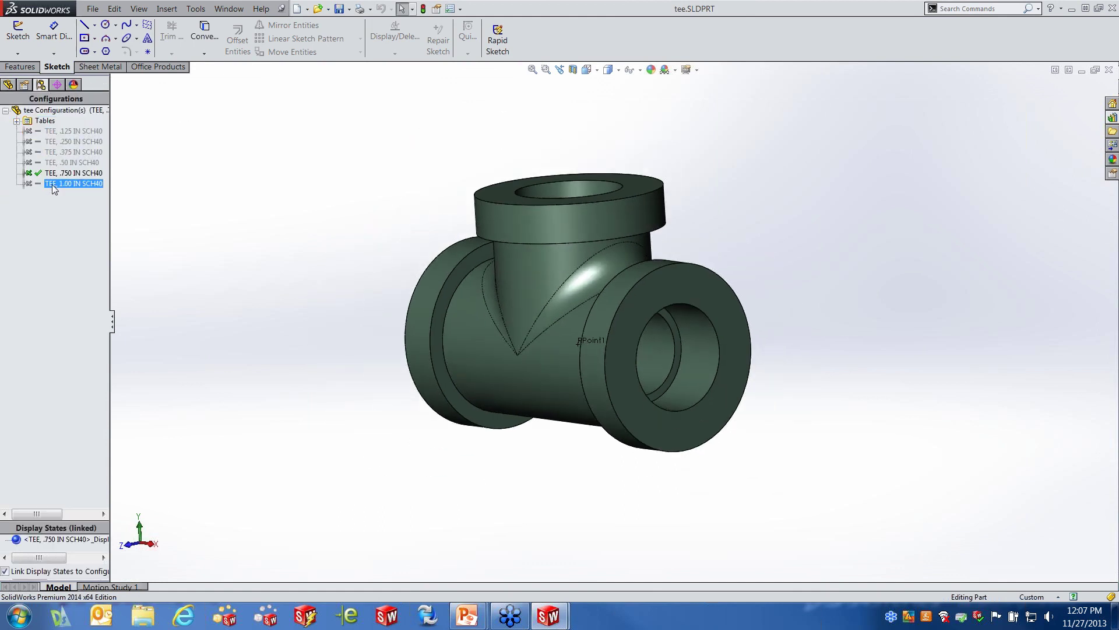
click(55, 131)
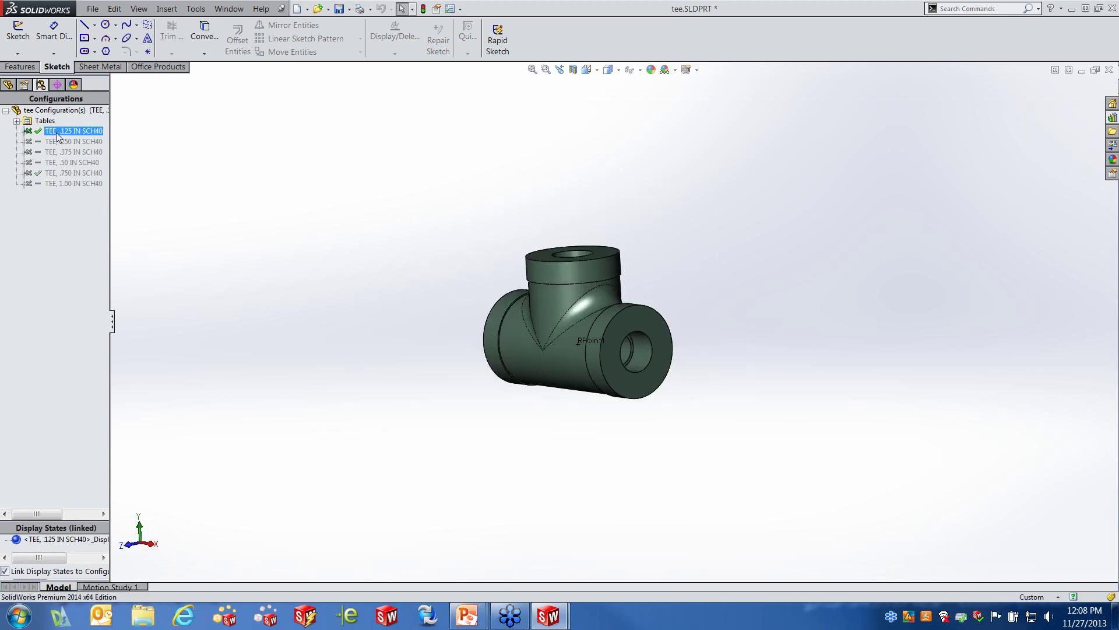
double_click(65, 141)
double_click(66, 152)
click(66, 163)
double_click(66, 163)
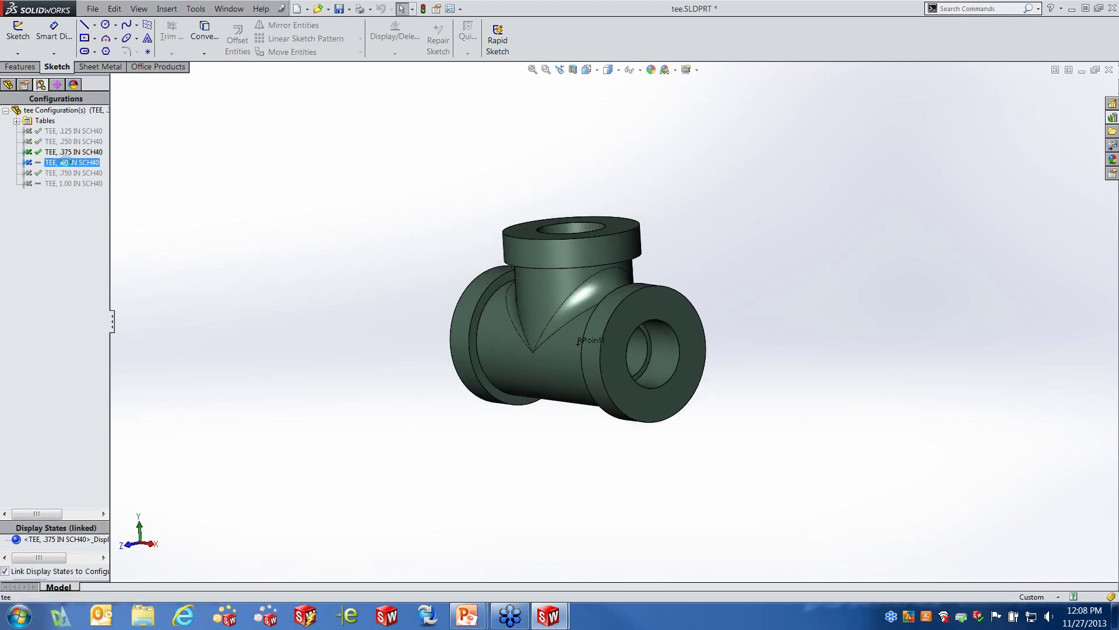
click(69, 173)
double_click(69, 173)
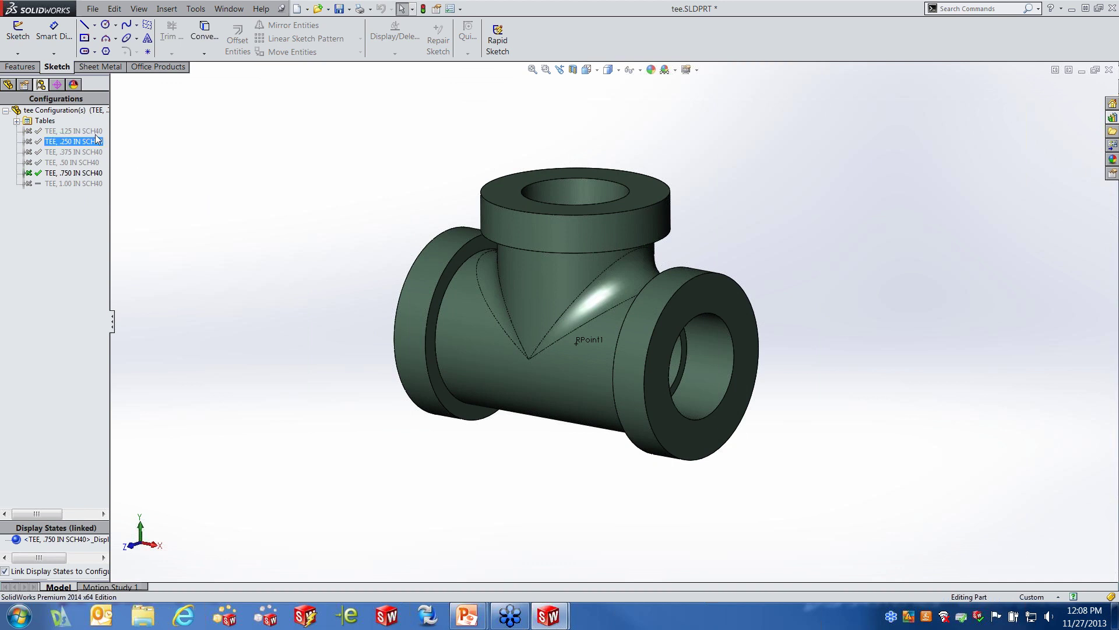
Step: Open the tee's design table for editing to review its size parameters, and close it without changes
click(17, 120)
click(50, 134)
right_click(52, 134)
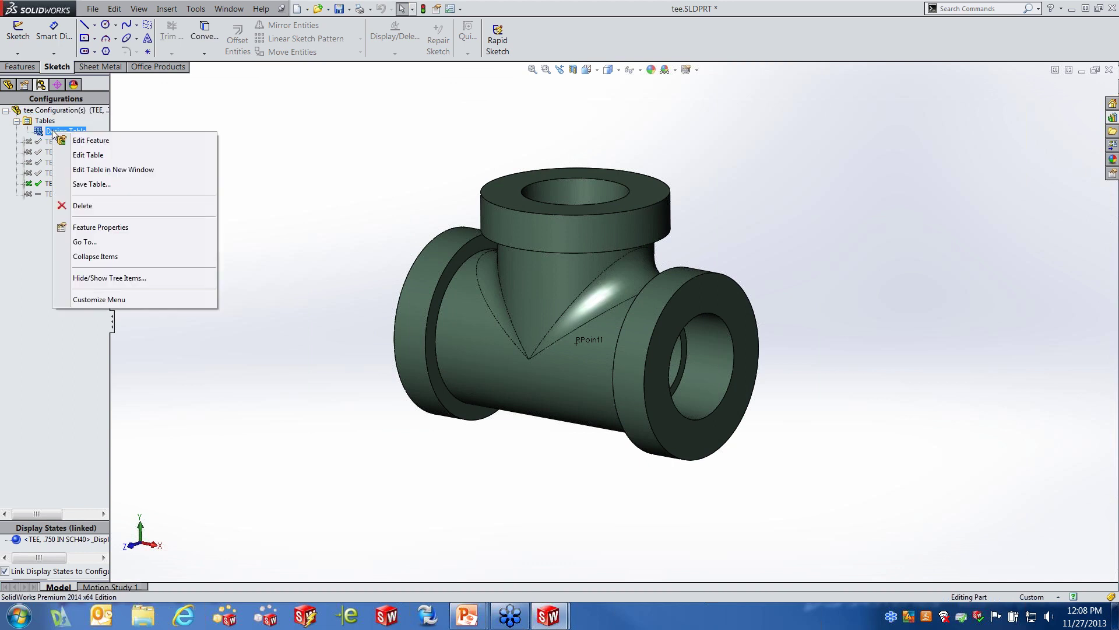
click(100, 155)
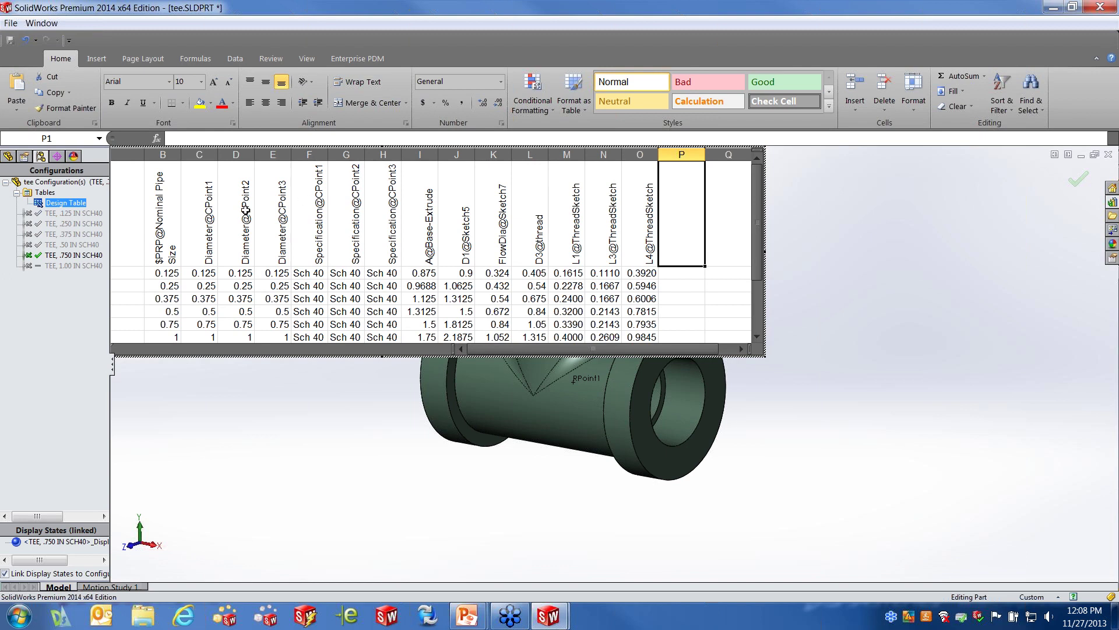
click(834, 419)
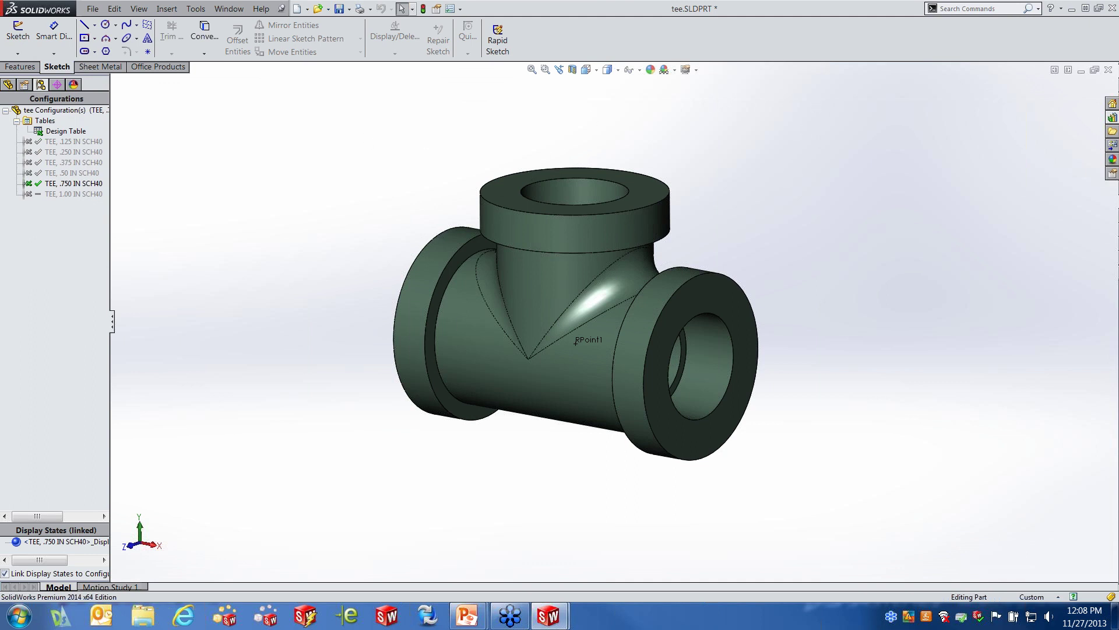
Step: Close the tee part without saving changes and return to the PIVOTING CONV FRAME assembly
click(1109, 69)
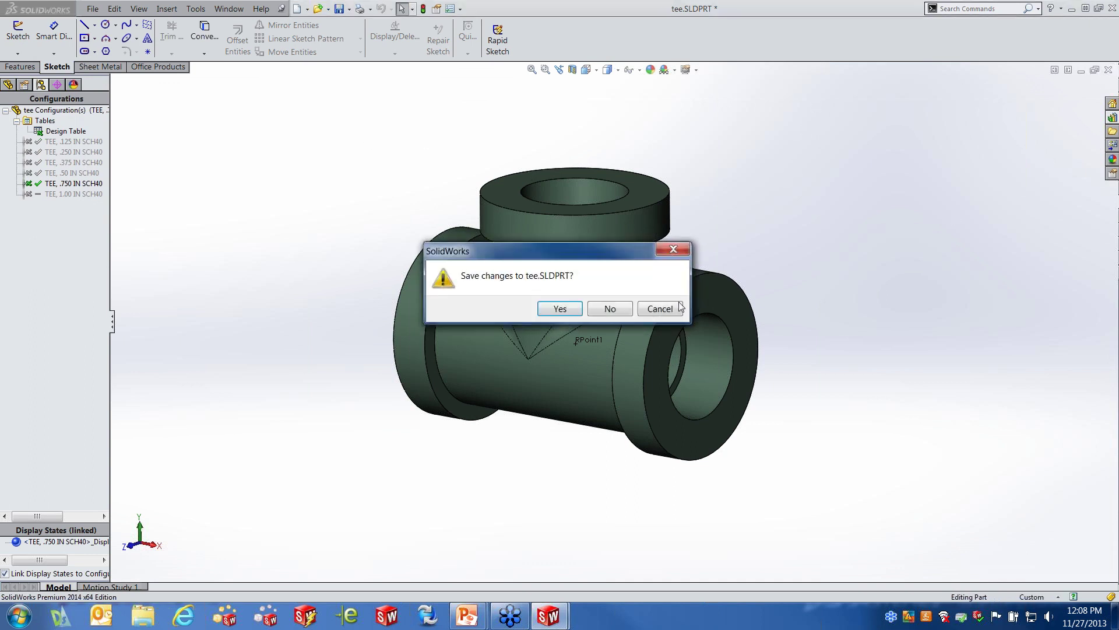
click(610, 314)
click(523, 343)
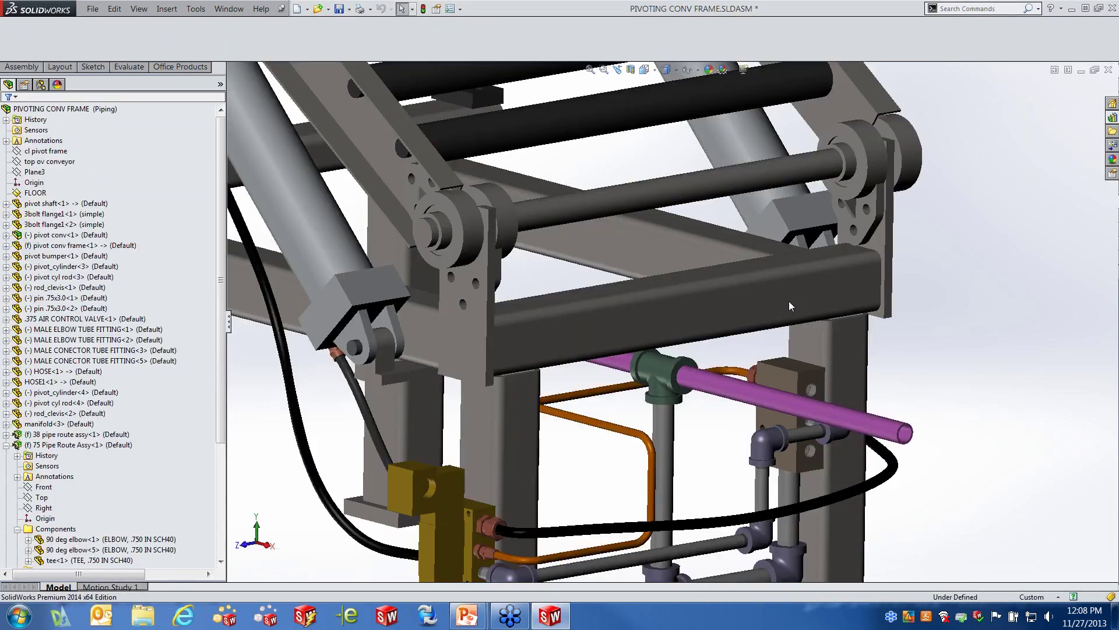
Step: Edit the pivot conv frame part in the context of the assembly
scroll(759, 288, up, 5)
middle_drag(763, 300, 766, 309)
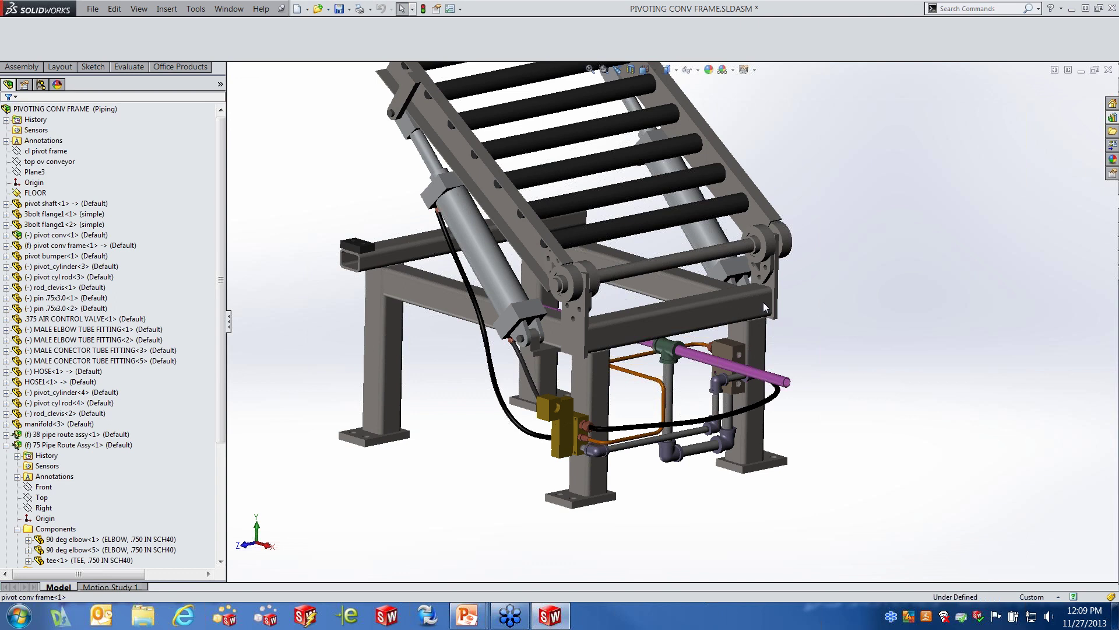
click(20, 69)
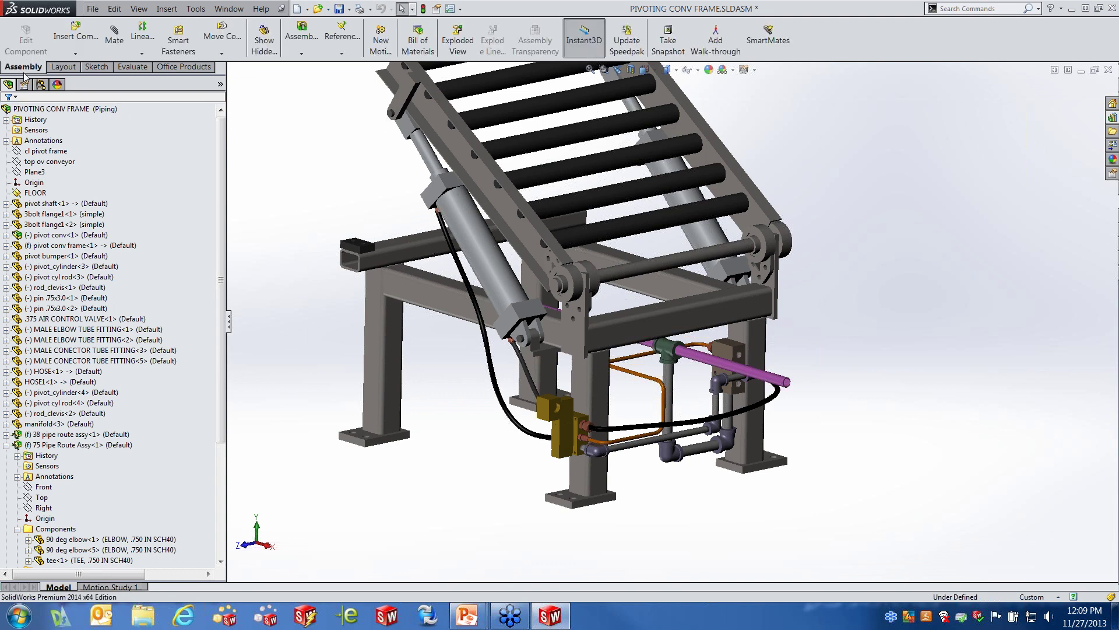
click(721, 319)
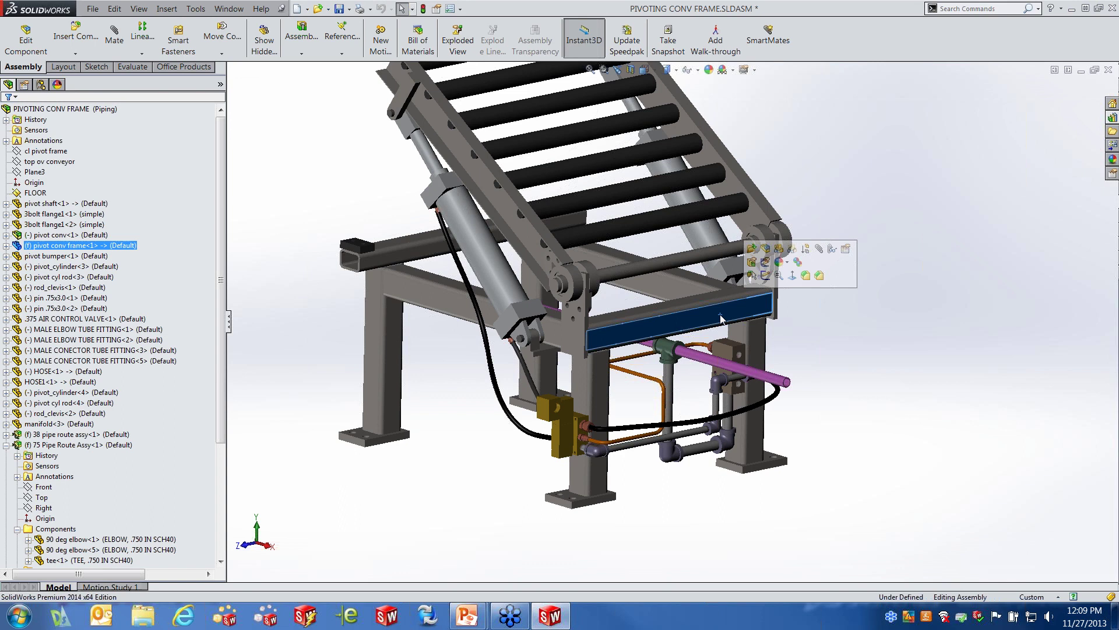
click(766, 249)
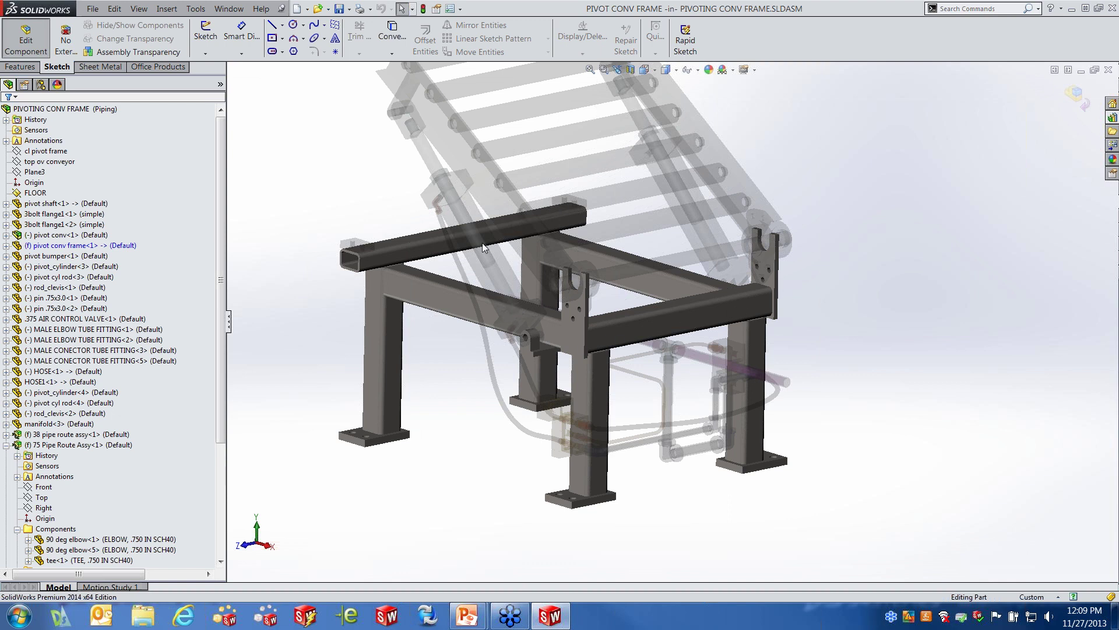
click(66, 246)
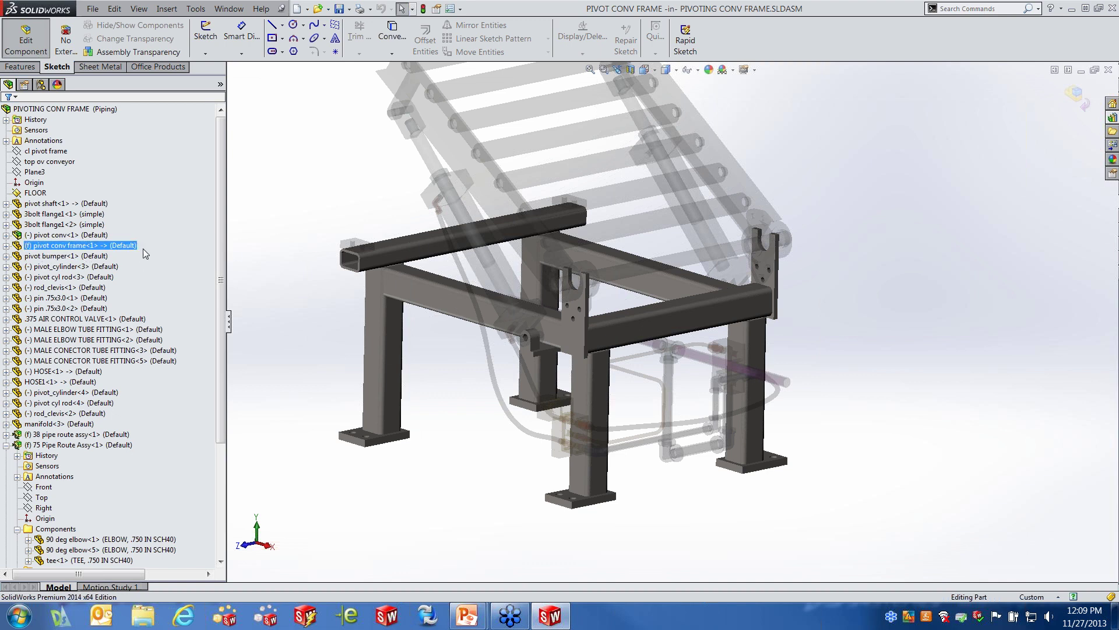
click(309, 186)
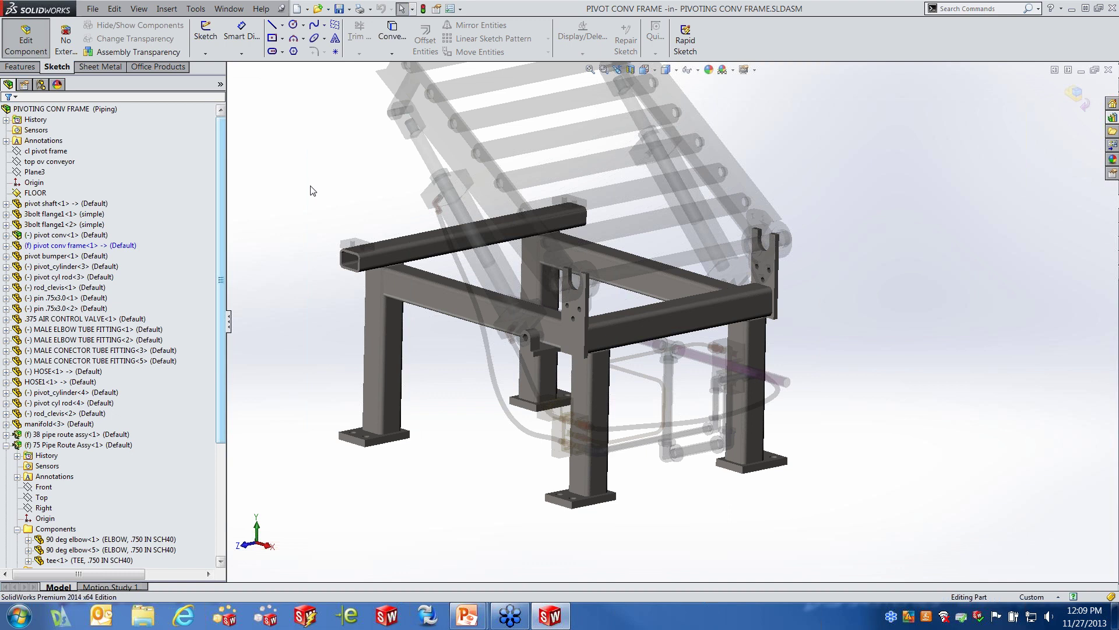
Step: Set the assembly transparency to Opaque for in-context editing, and return to editing the top-level assembly
click(160, 54)
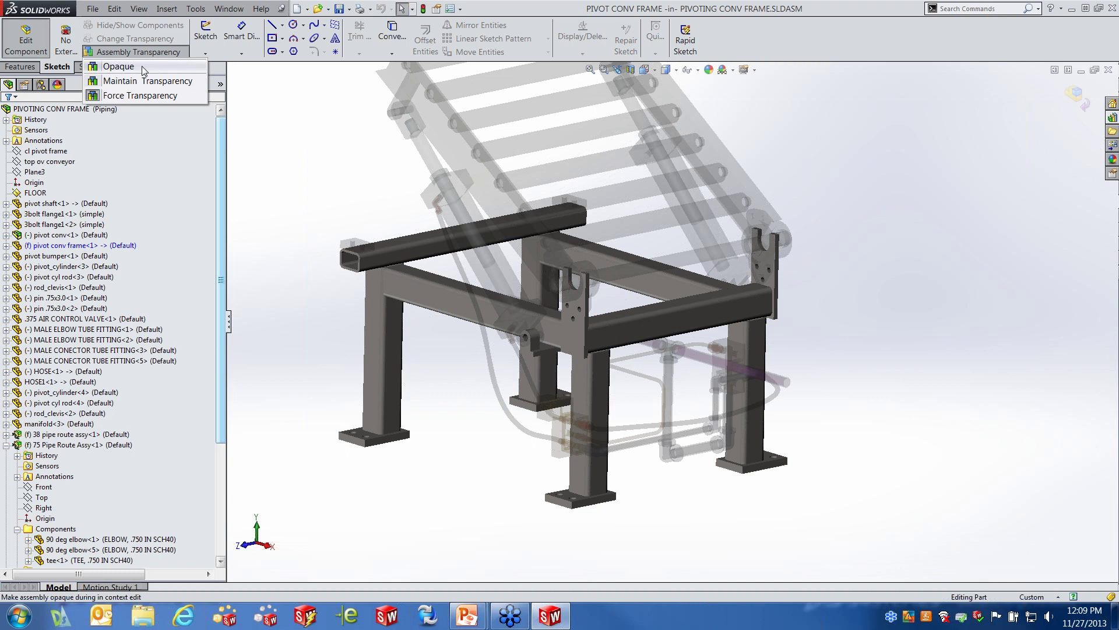
click(123, 67)
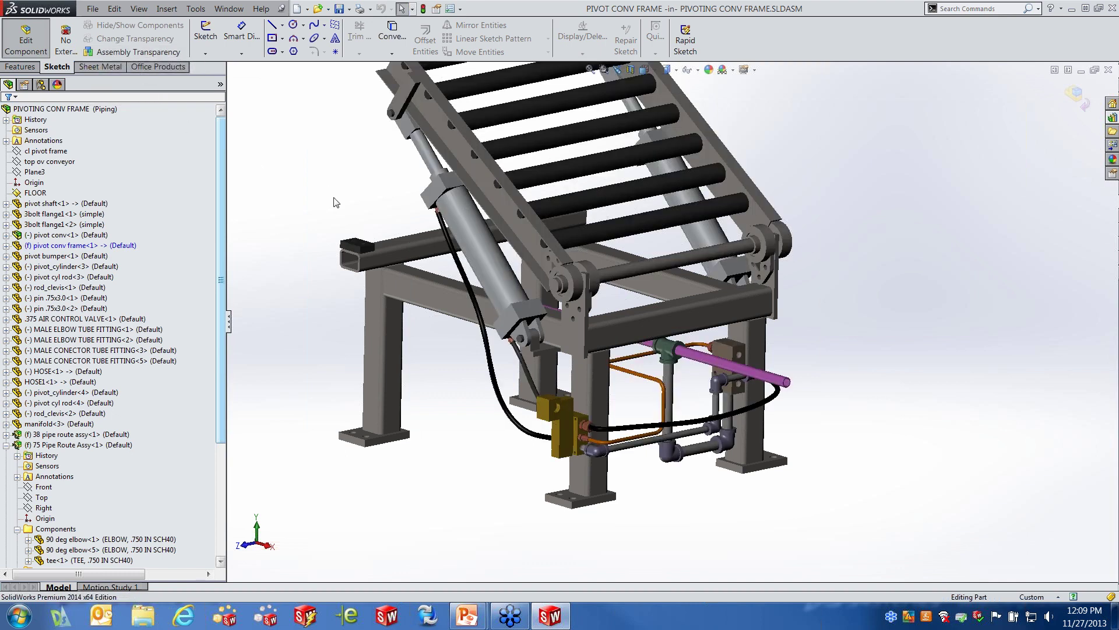
key(f)
scroll(445, 176, down, 1)
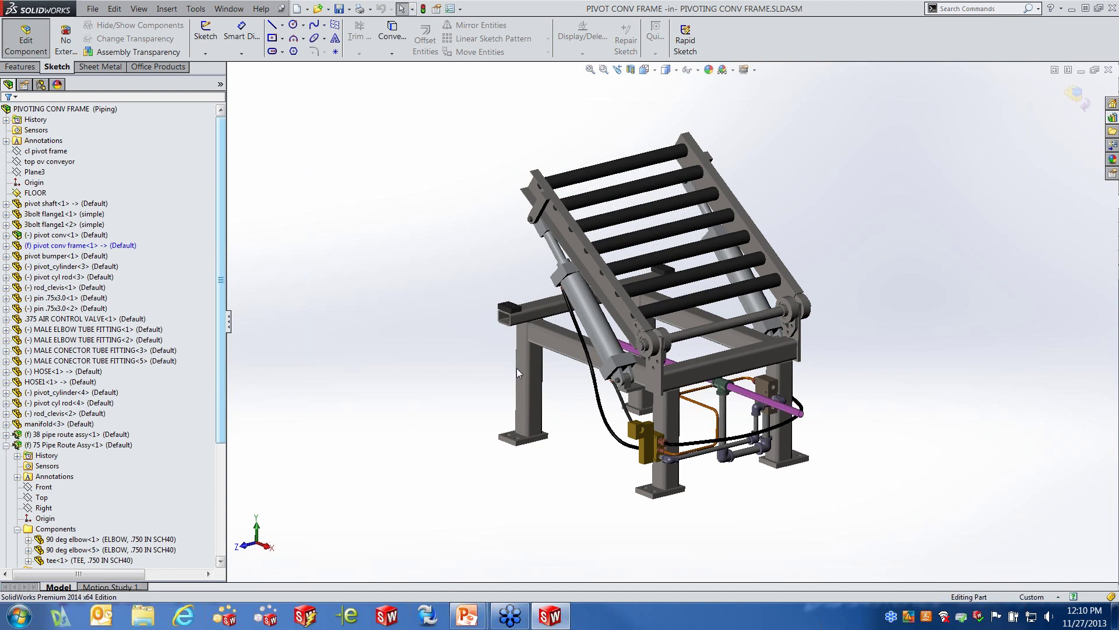
right_click(379, 264)
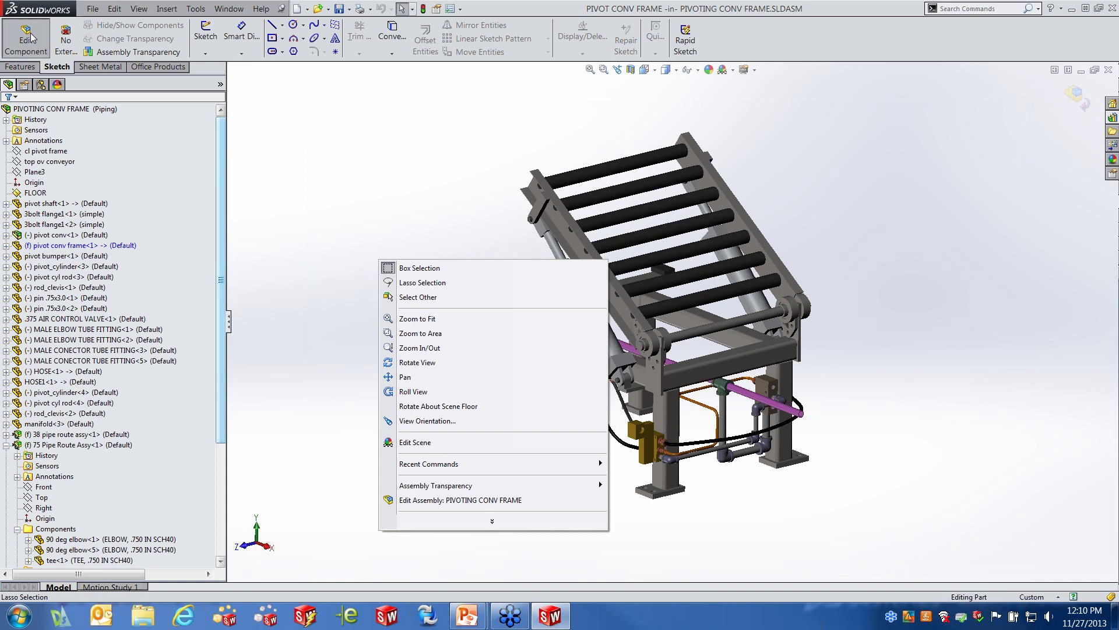
click(443, 500)
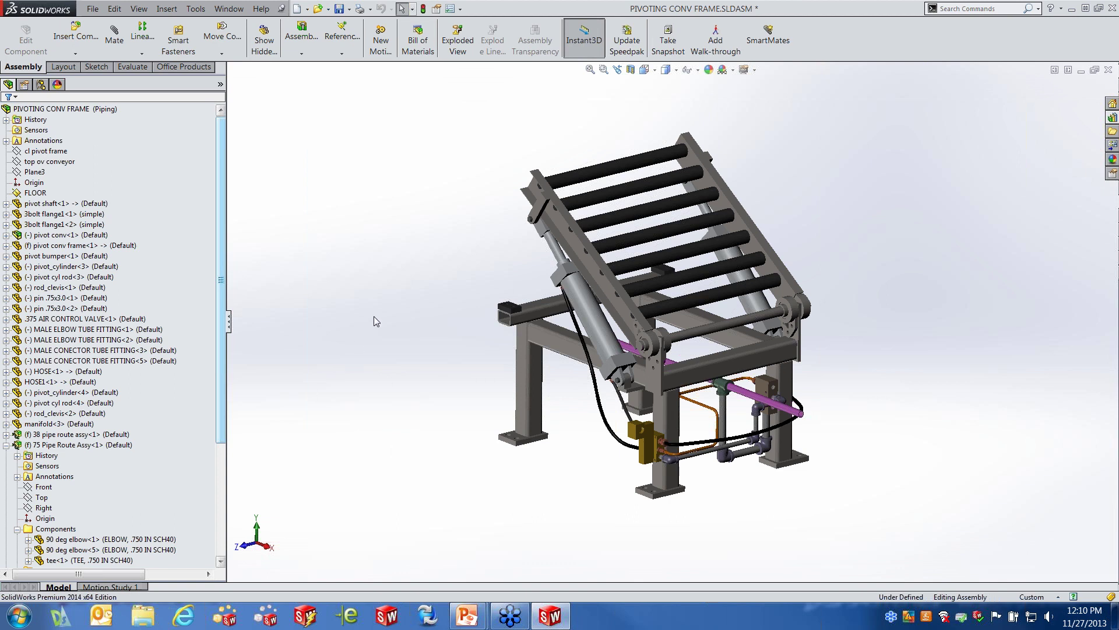
Step: Browse the routing folder of the Design Library and the Routing fitting standards under SolidWorks Content
click(1112, 117)
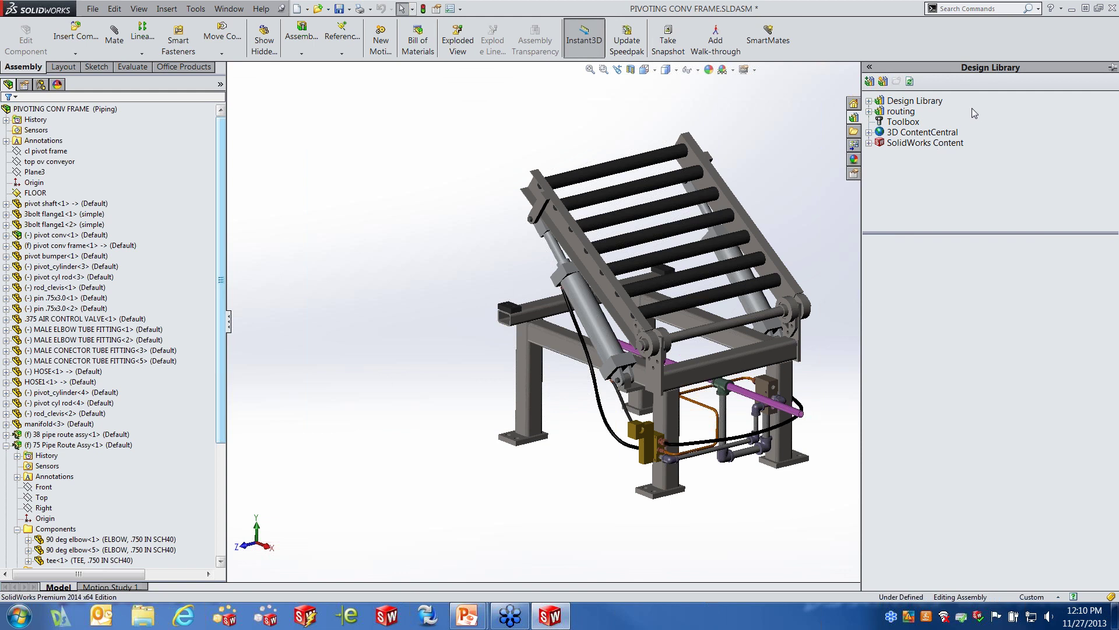
click(899, 112)
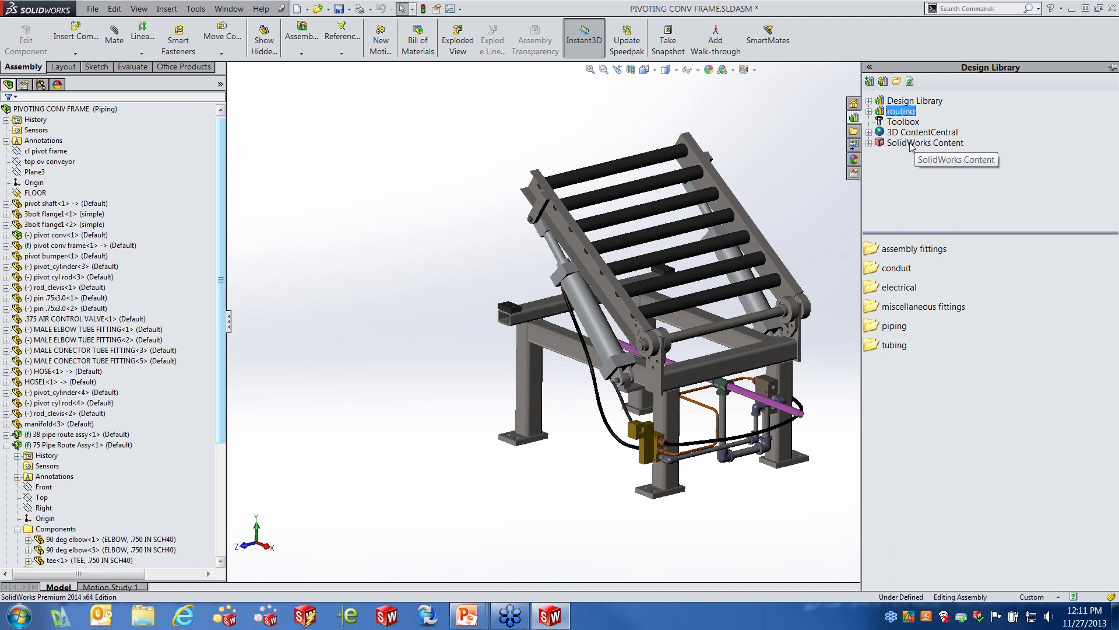
click(868, 143)
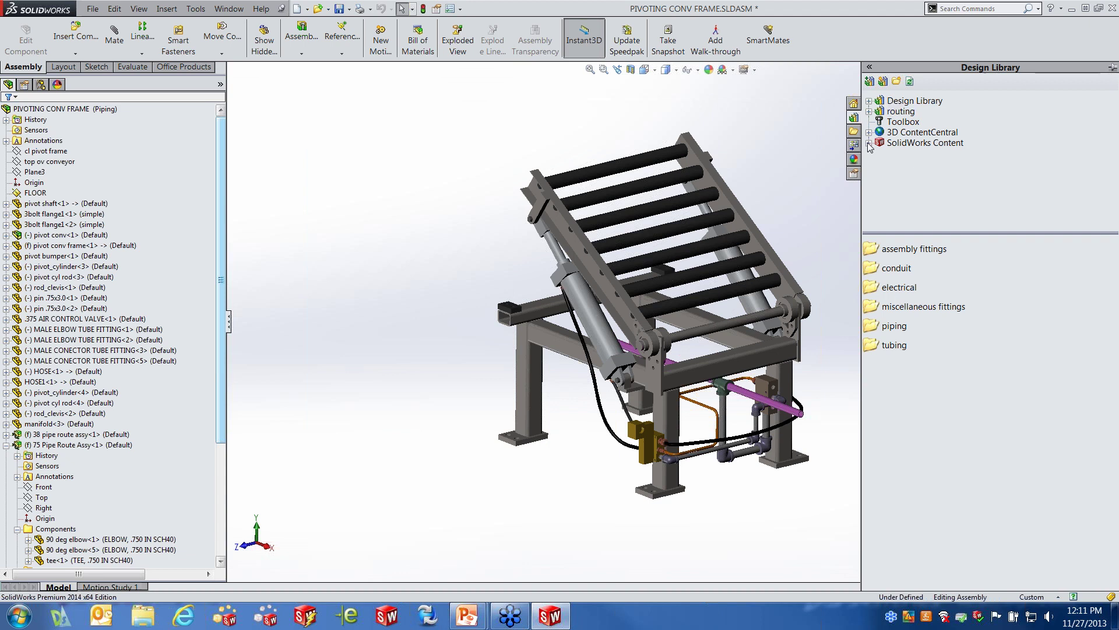
double_click(901, 145)
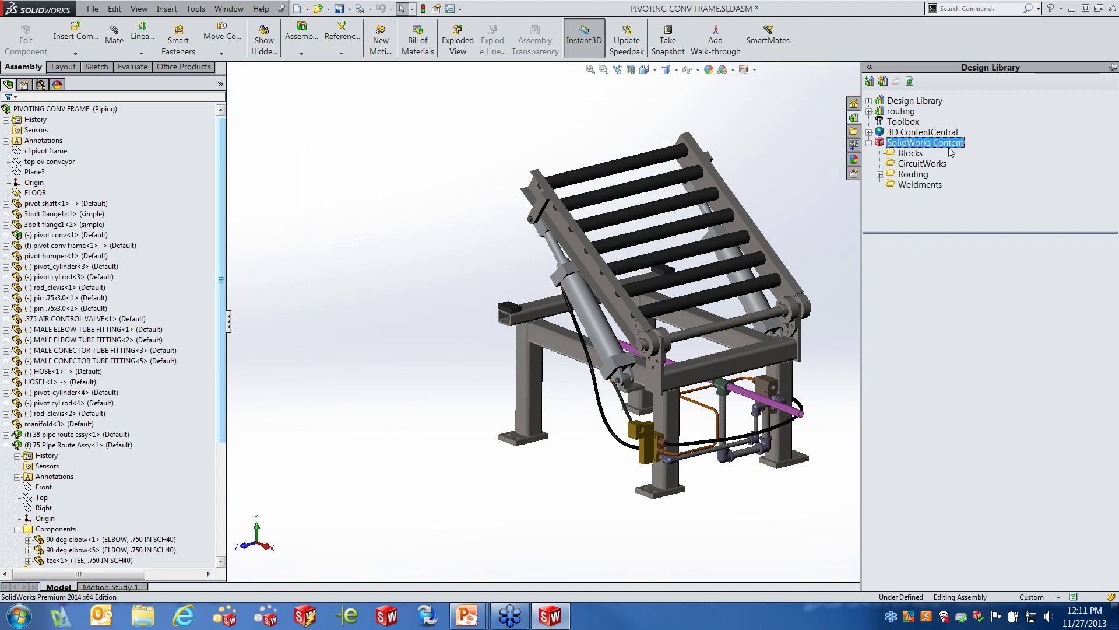
click(914, 175)
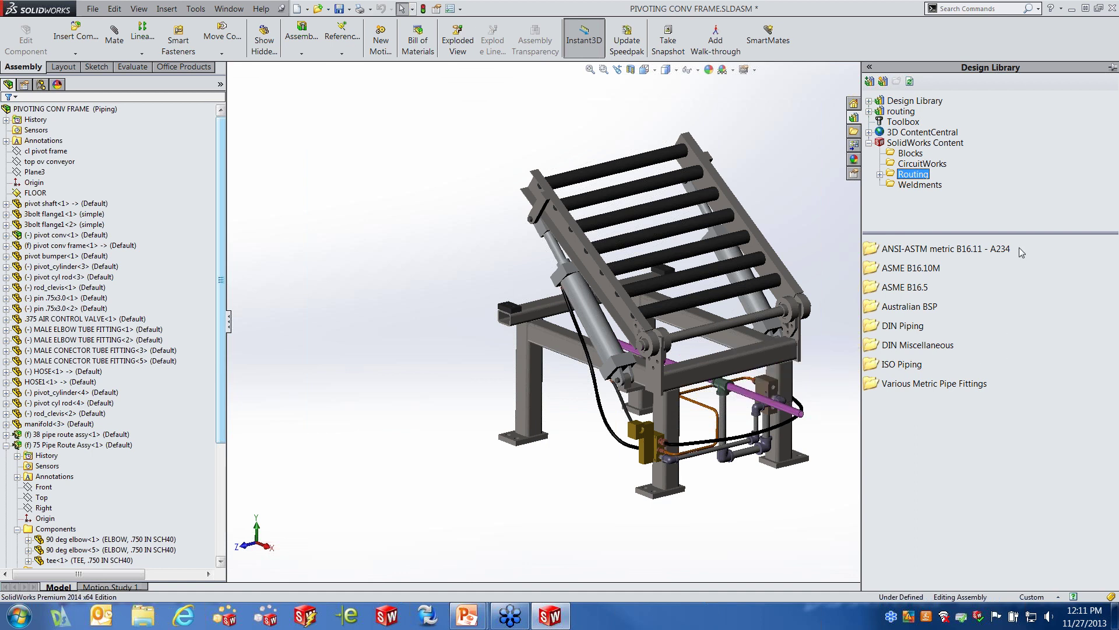
click(958, 251)
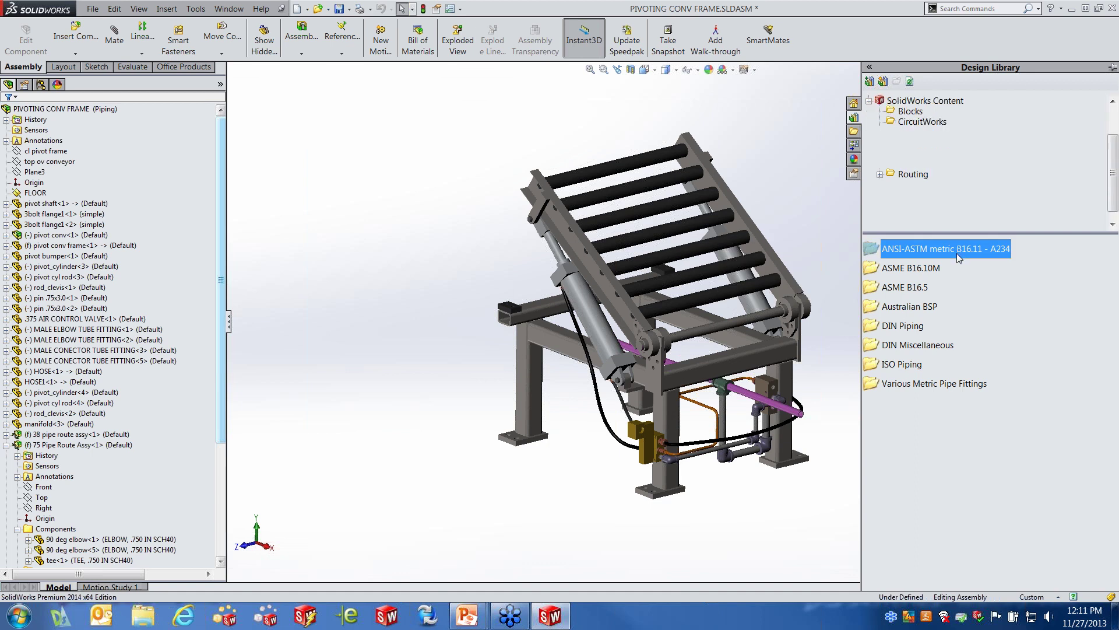
click(913, 253)
click(932, 301)
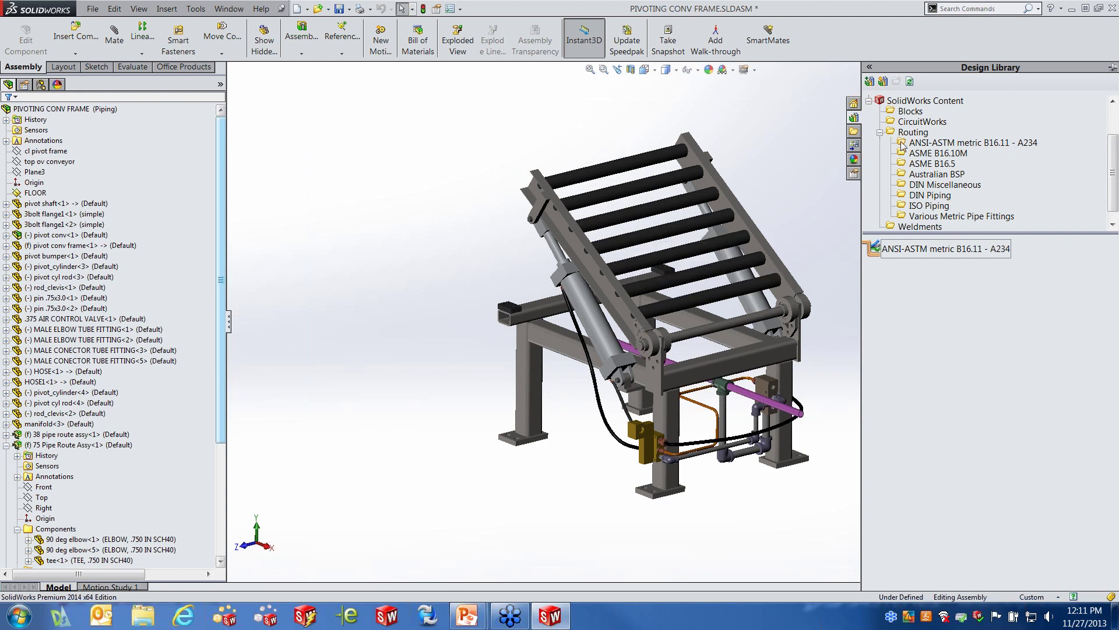
click(869, 101)
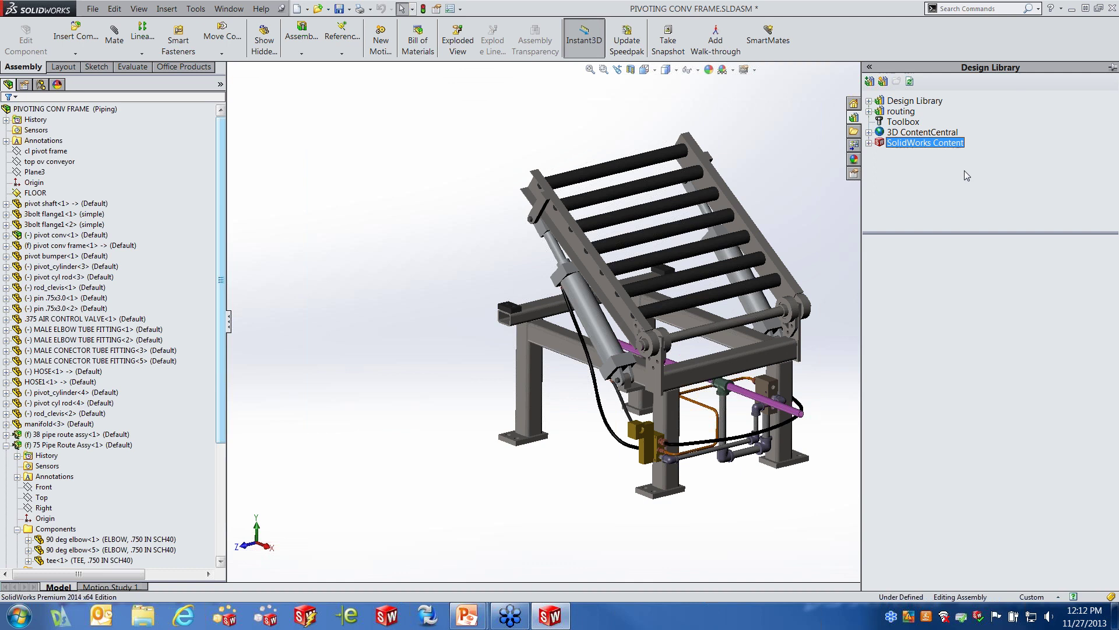
Step: Create a new part from the Part template in Holmatro Templates and start a 3D sketch
click(92, 8)
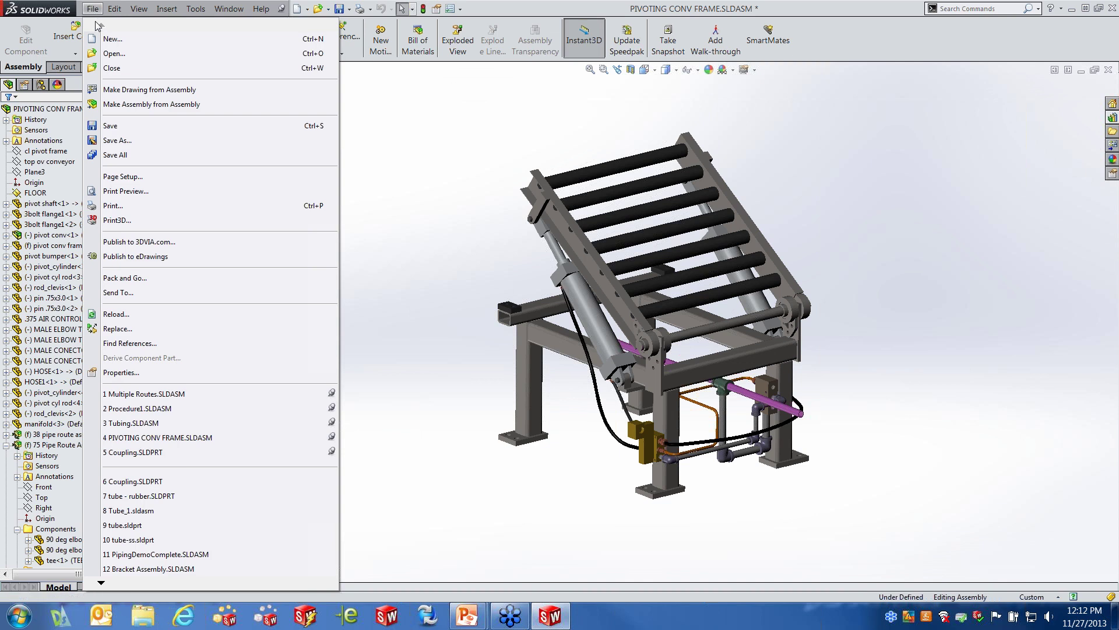
click(104, 39)
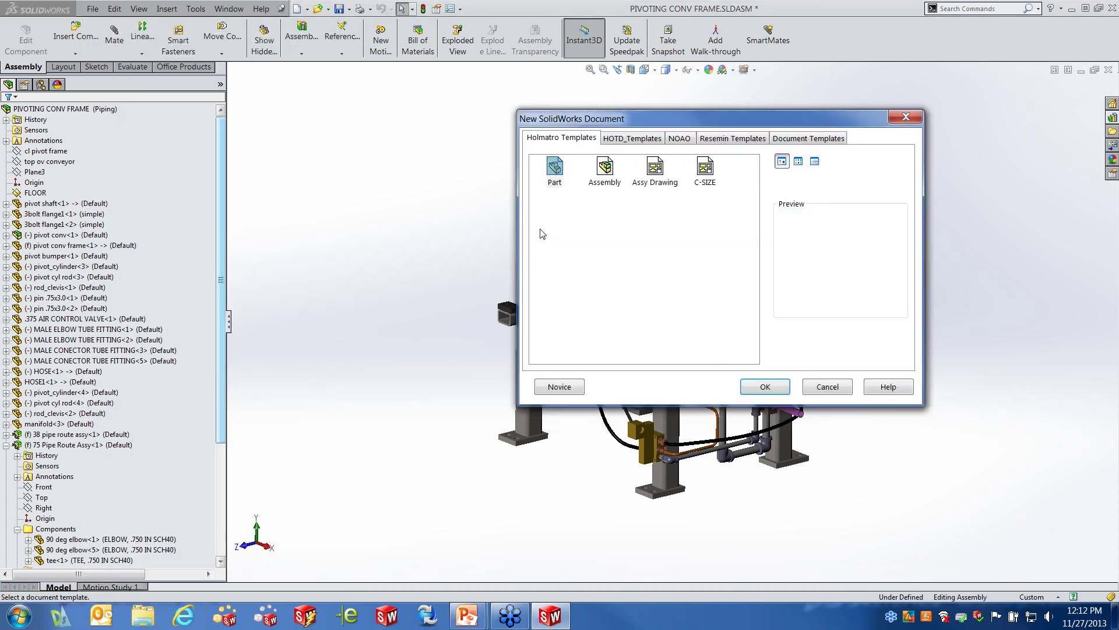
click(771, 386)
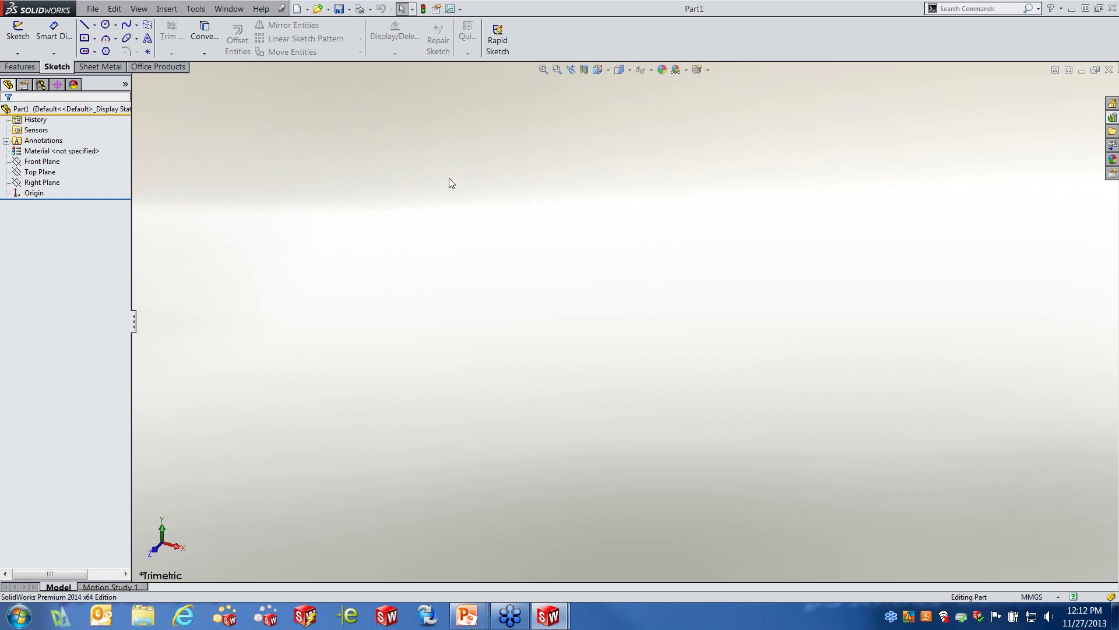
click(19, 54)
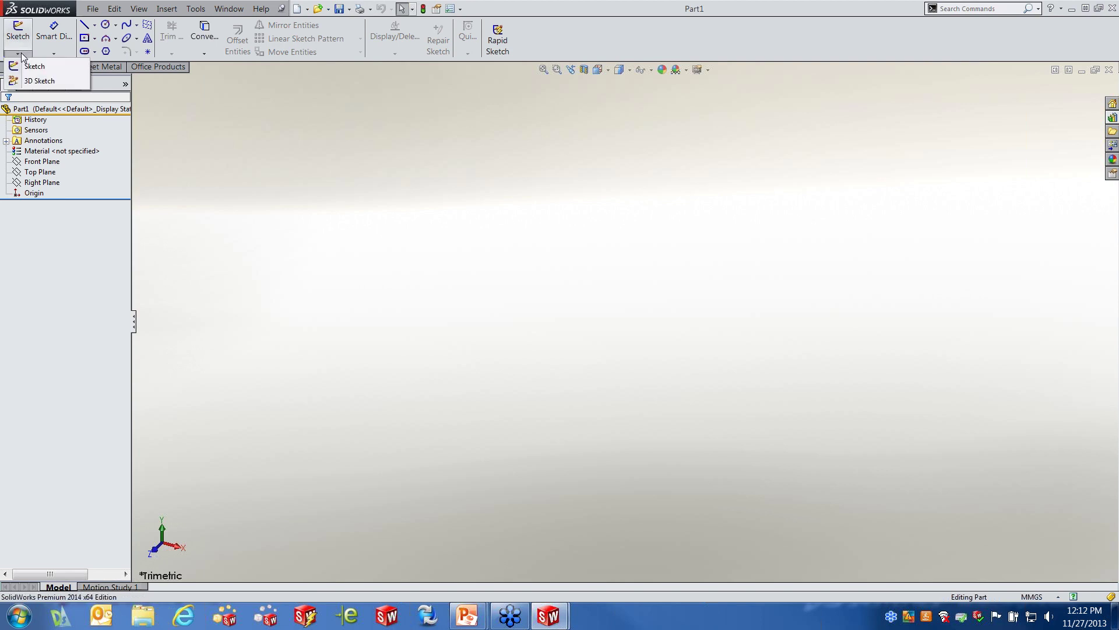
click(37, 81)
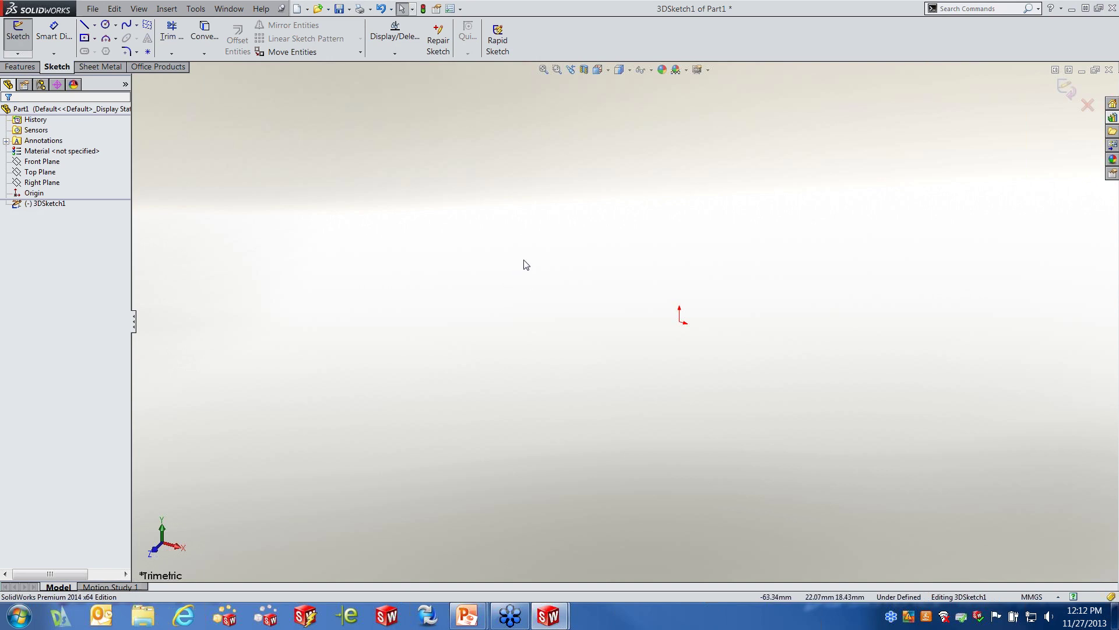
Step: Sketch a line about 62 mm long from the origin upward along the Y axis
right_drag(521, 262, 460, 270)
mouse_move(666, 450)
middle_down()
mouse_move(650, 410)
mouse_move(650, 359)
mouse_move(638, 372)
mouse_move(647, 382)
middle_up()
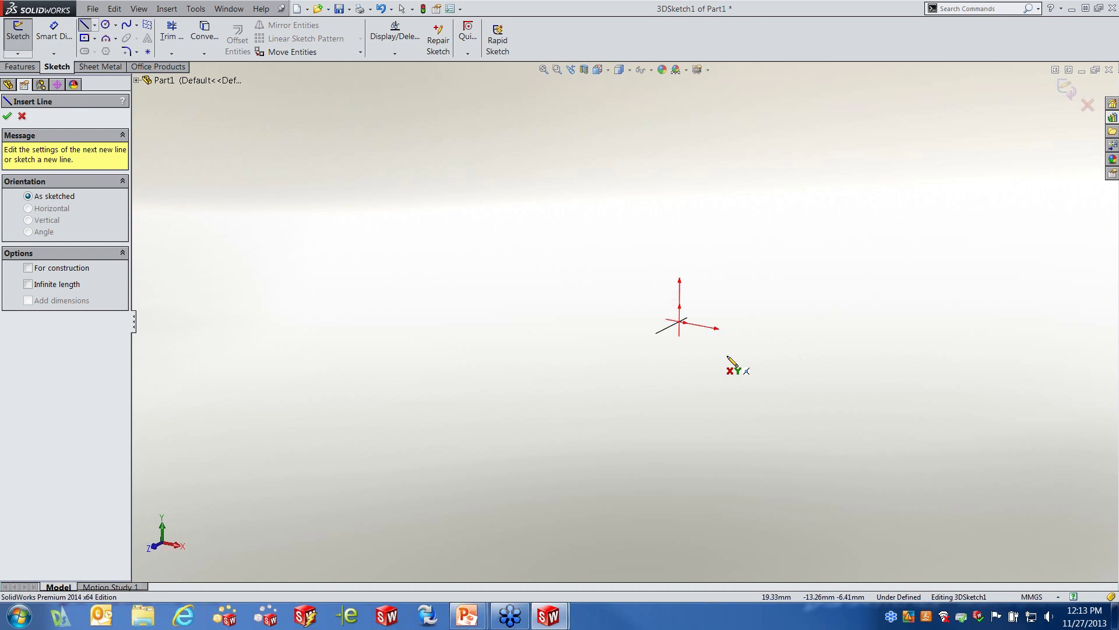
click(680, 321)
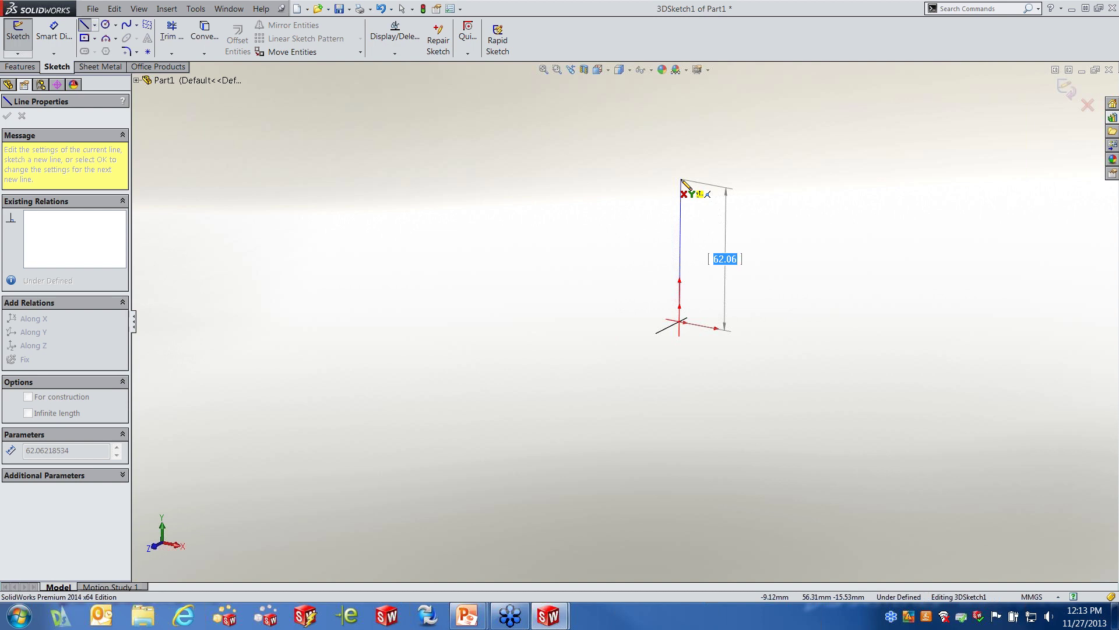
drag(681, 180, 681, 180)
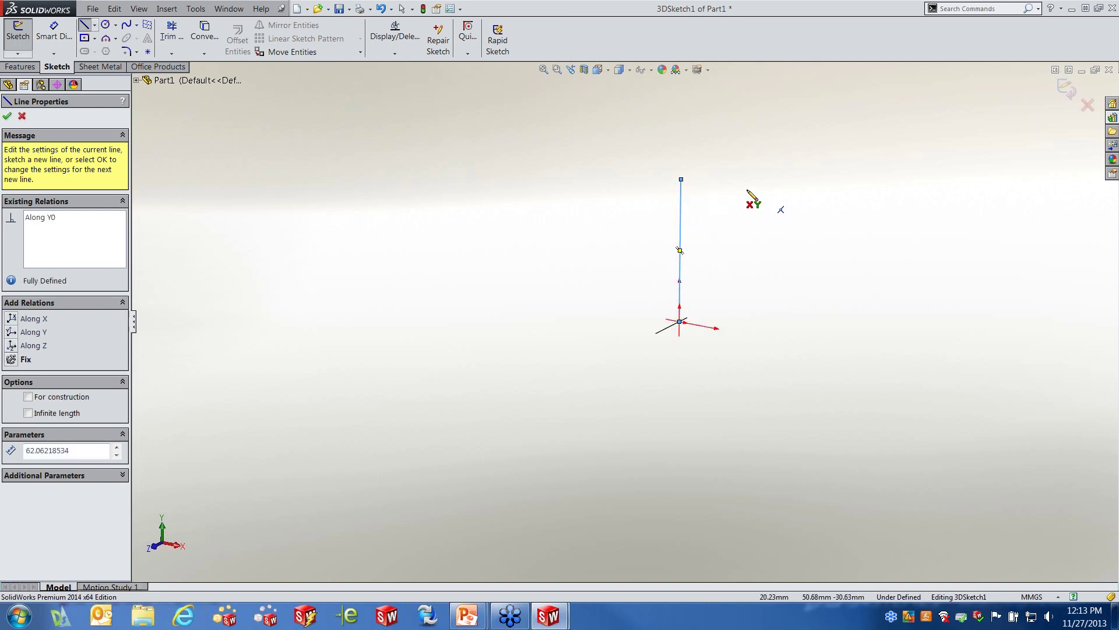
Step: Try an angled line about 79 mm long in the XY plane from the vertical line's upper end, and undo it
click(681, 180)
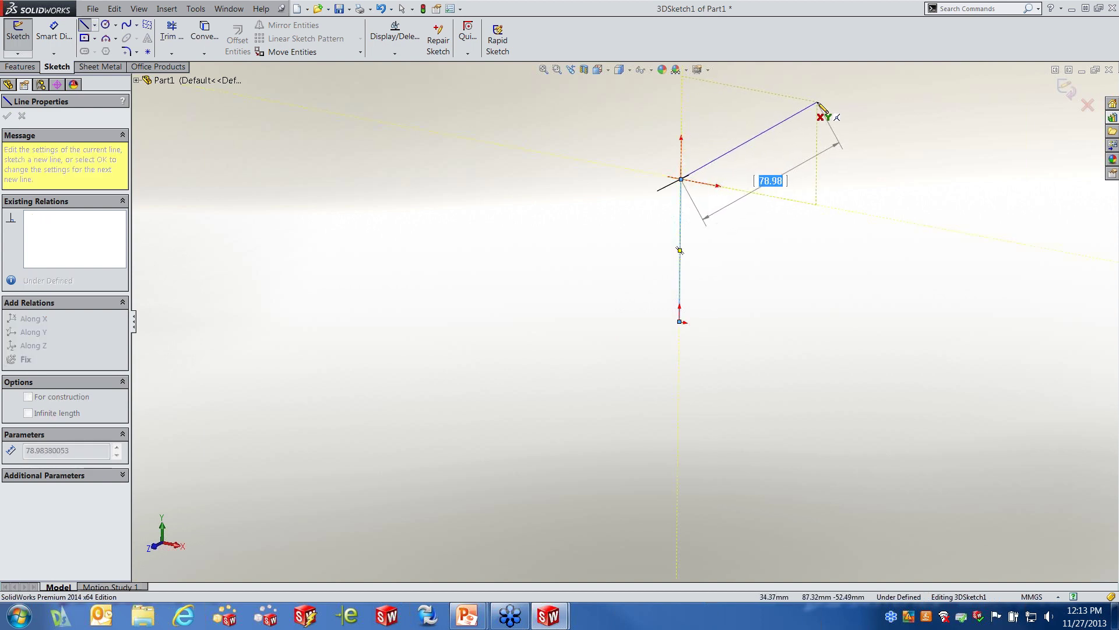
double_click(817, 103)
mouse_move(847, 148)
middle_down()
mouse_move(766, 250)
mouse_move(799, 238)
mouse_move(786, 232)
mouse_move(815, 204)
middle_up()
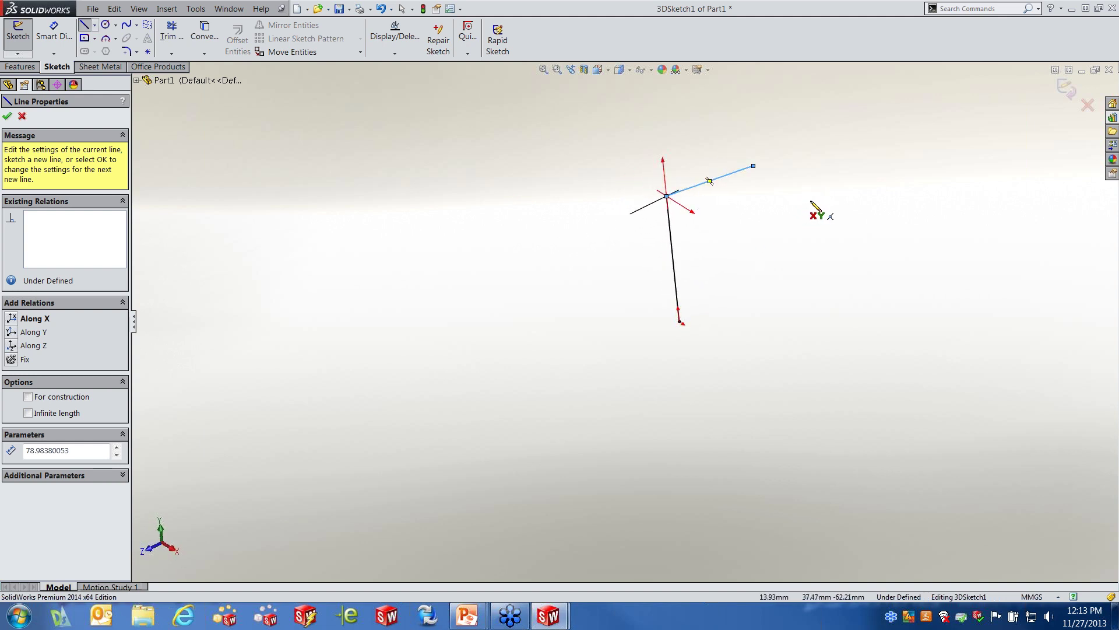
key(ctrl+z)
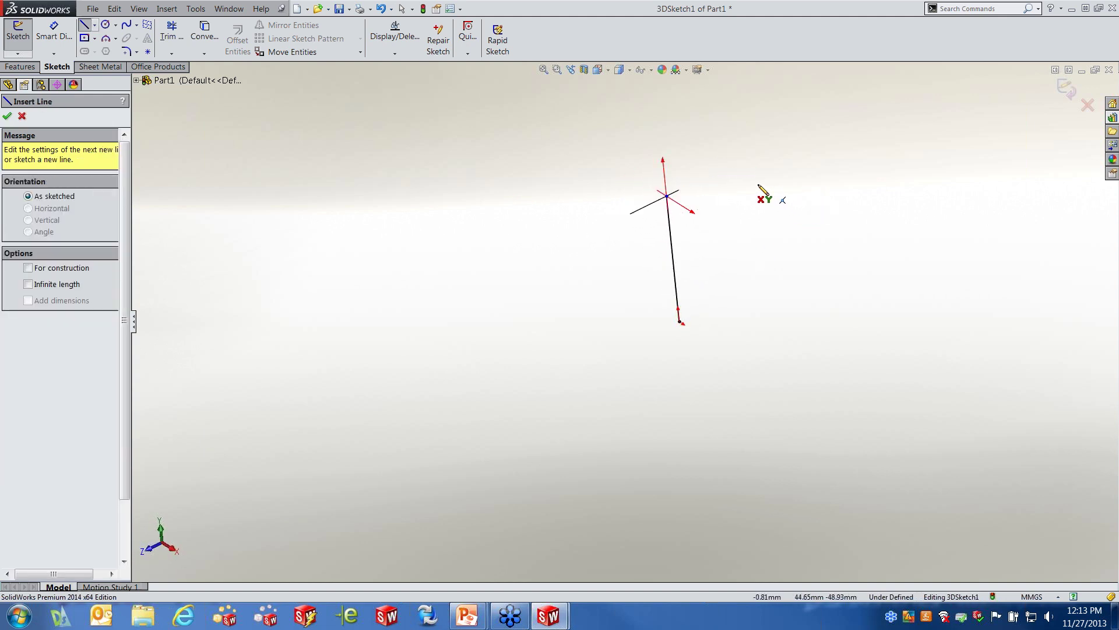
Step: Switch the sketching plane to YZ and sketch a line about 63 mm long along Z from the vertical line's upper end
key(Tab)
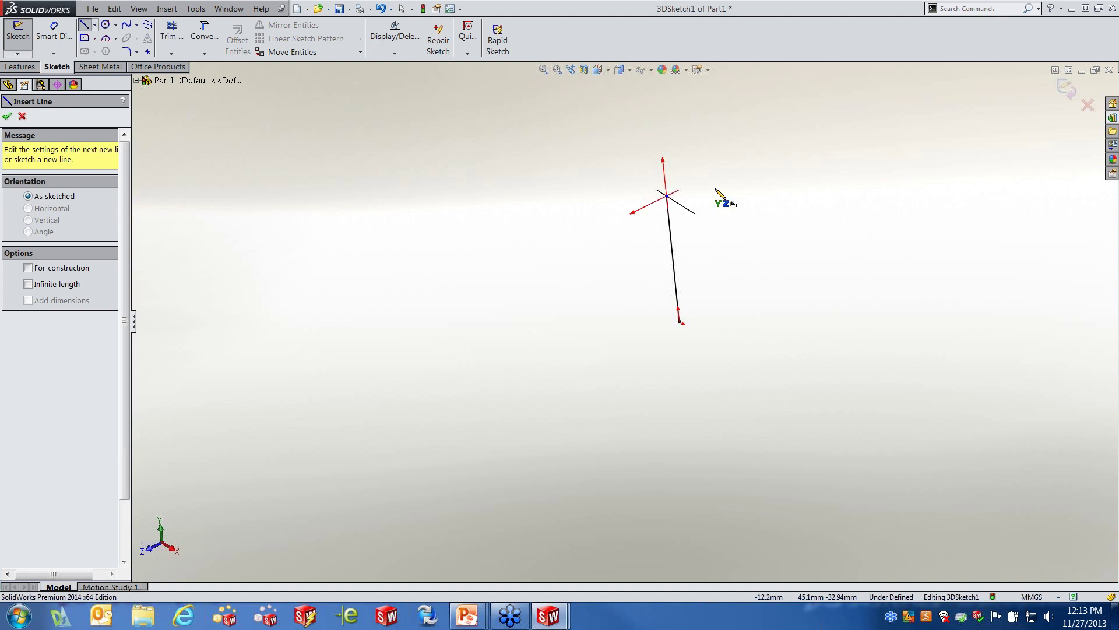
mouse_move(739, 194)
middle_down()
mouse_move(752, 208)
mouse_move(742, 201)
middle_up()
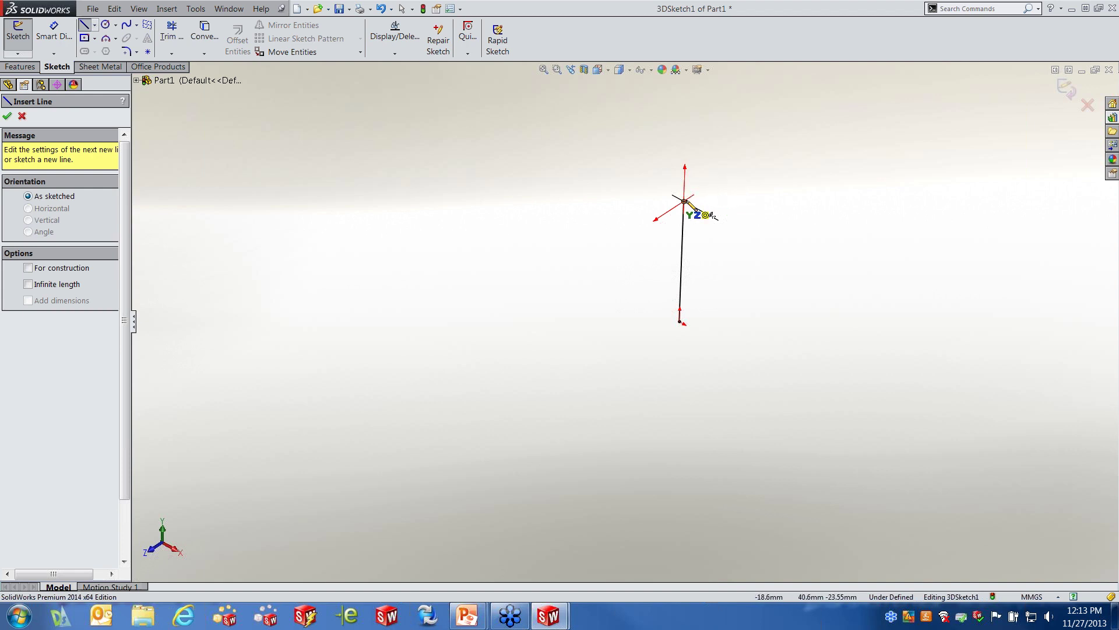
click(684, 201)
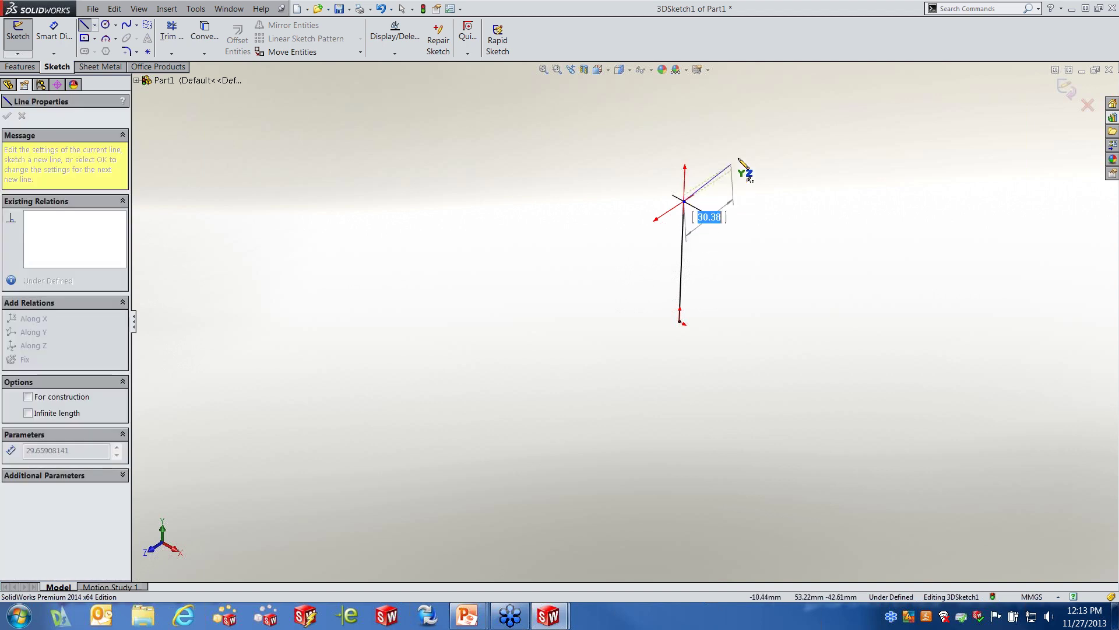
double_click(786, 137)
mouse_move(799, 270)
middle_down()
mouse_move(738, 249)
mouse_move(682, 282)
mouse_move(791, 236)
middle_up()
scroll(787, 169, down, 5)
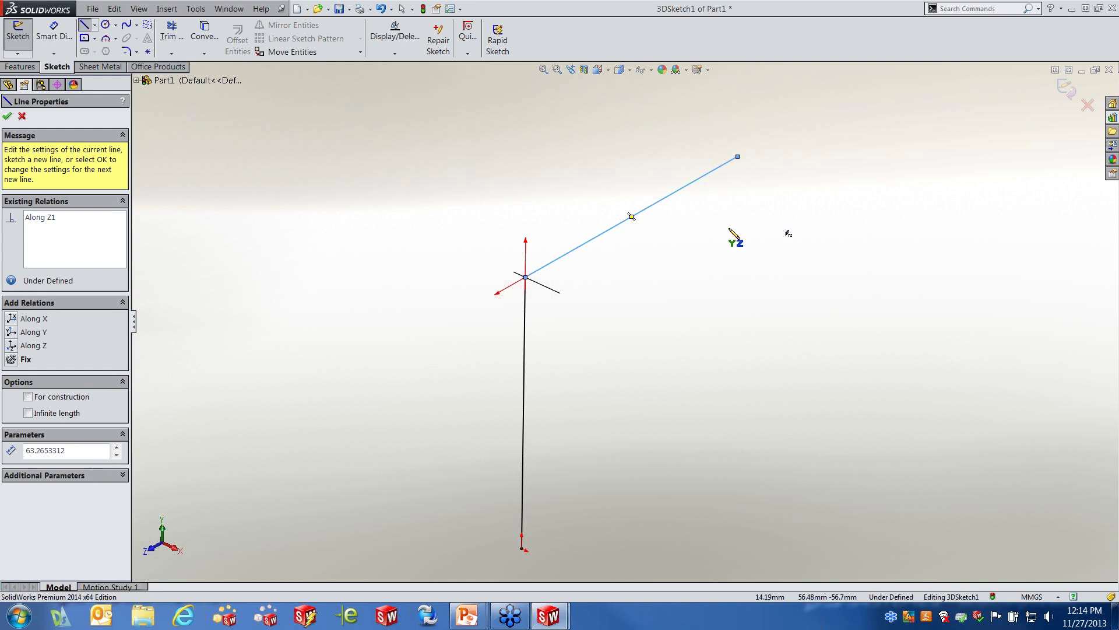
click(7, 116)
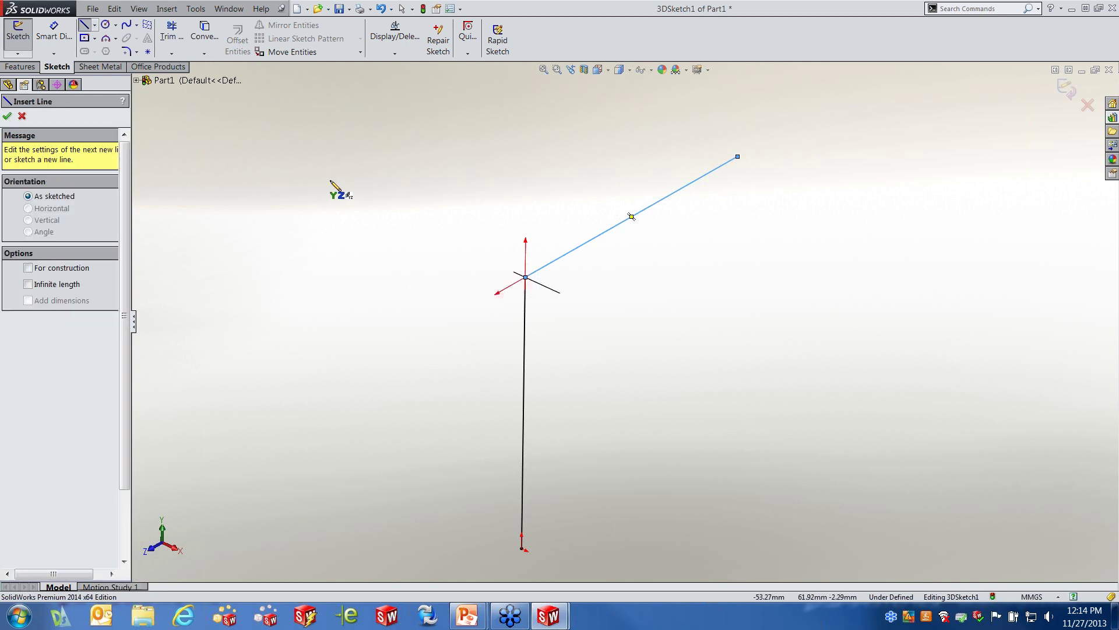
Step: Split the graphics area into the Four View viewport layout
click(238, 10)
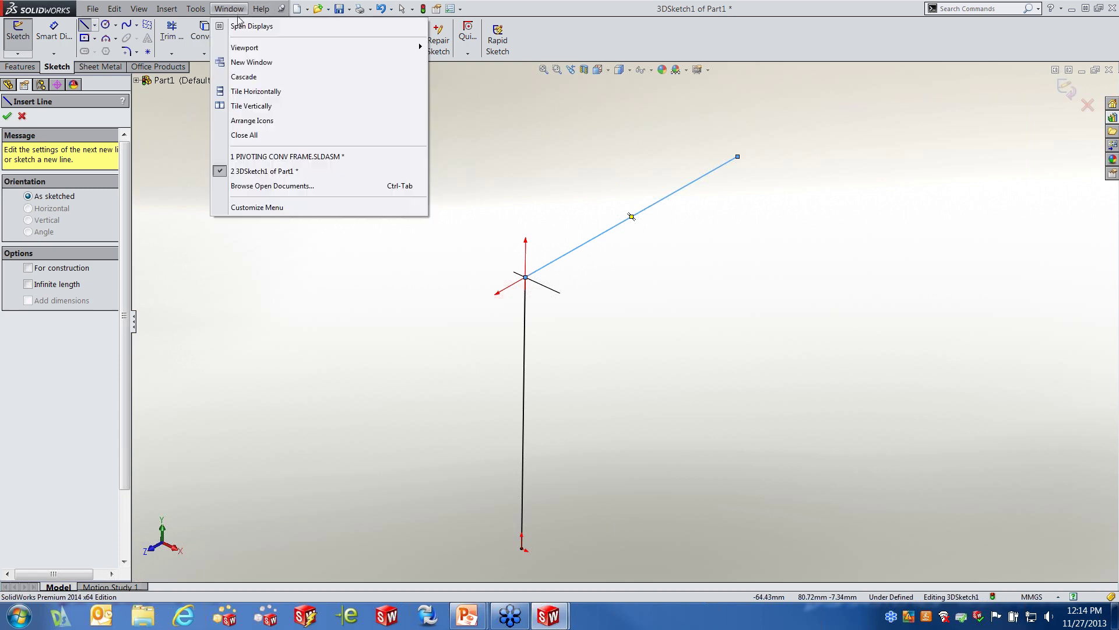
mouse_move(247, 51)
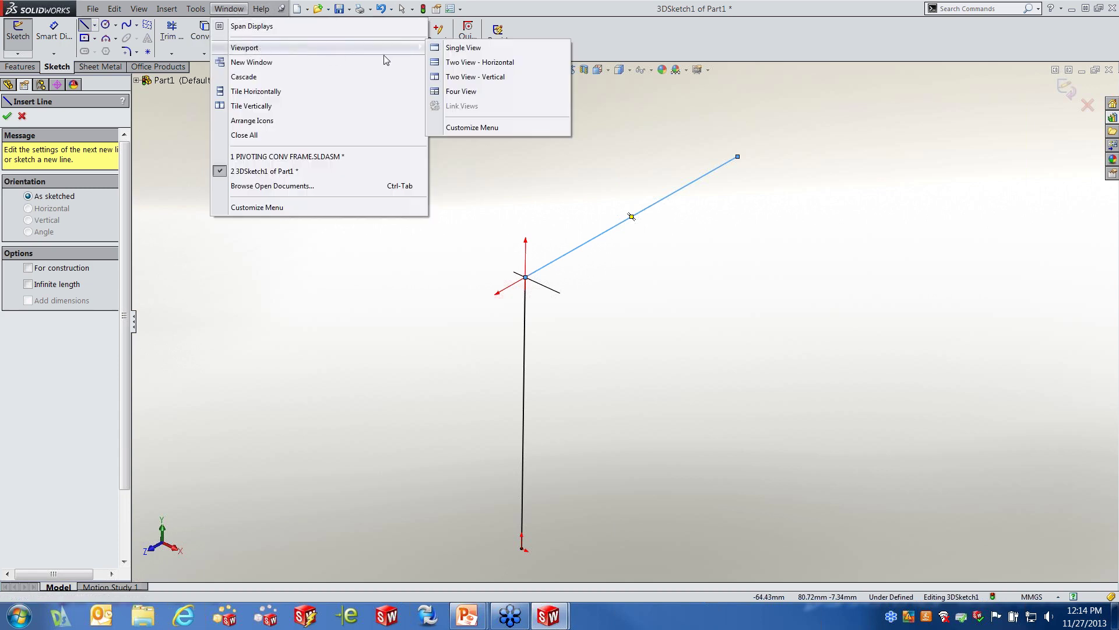
click(474, 93)
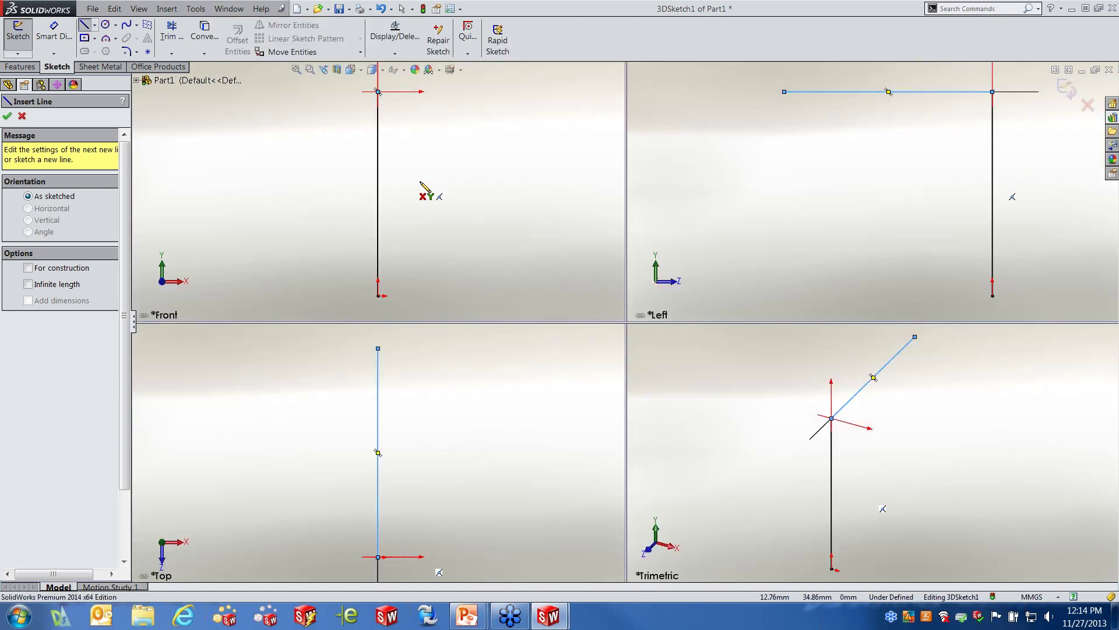
Step: In the YZ plane, sketch a line about 19 mm long down along Y from the Z line's free end
key(Tab)
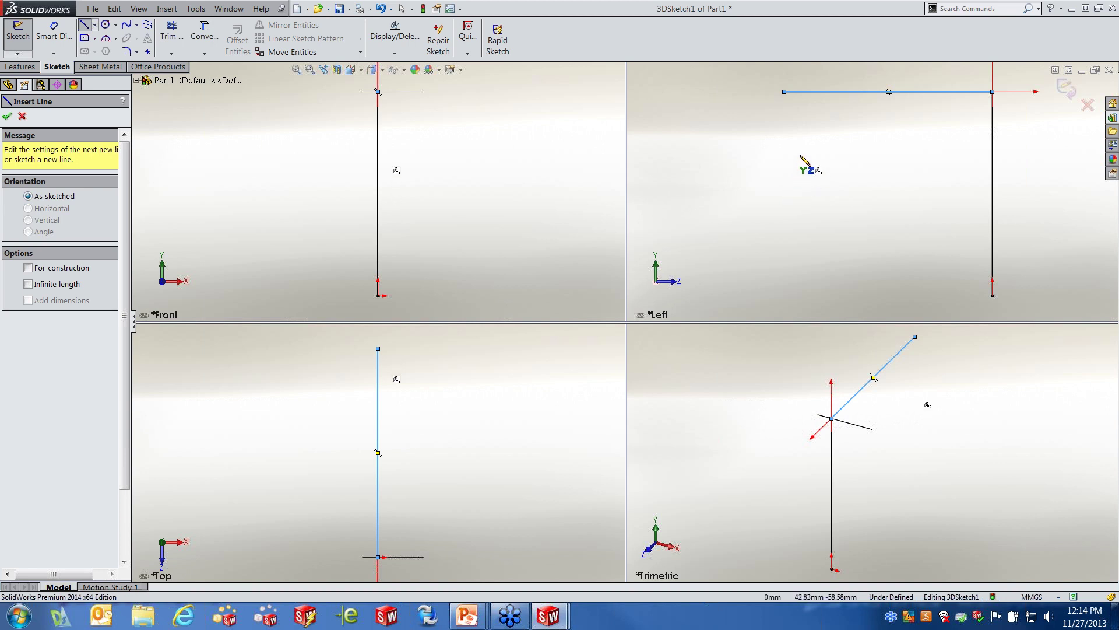
click(785, 92)
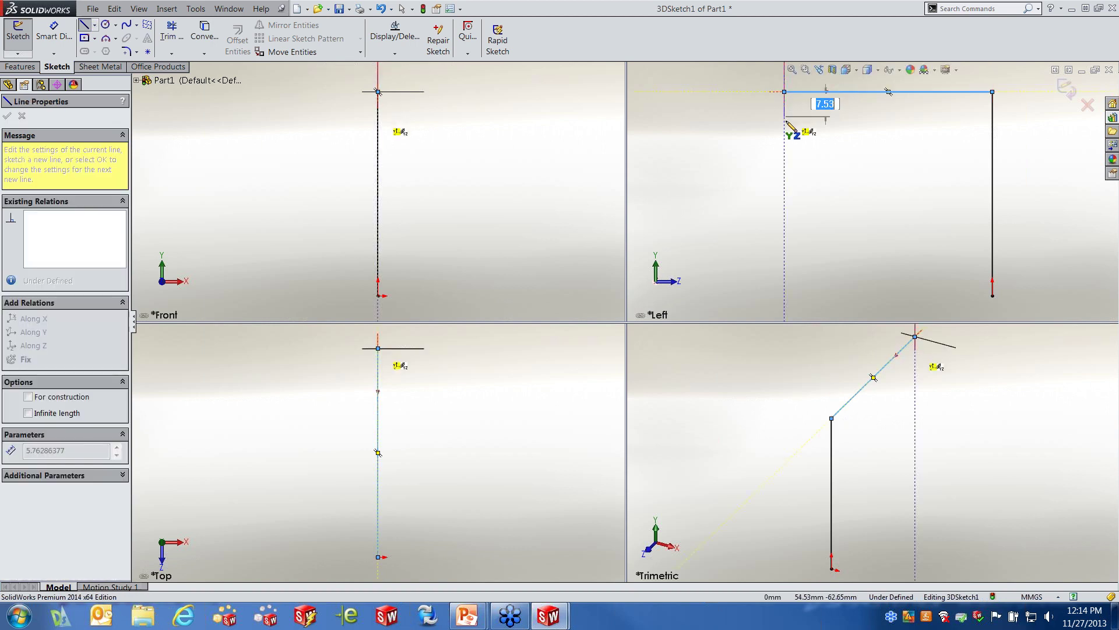
click(784, 155)
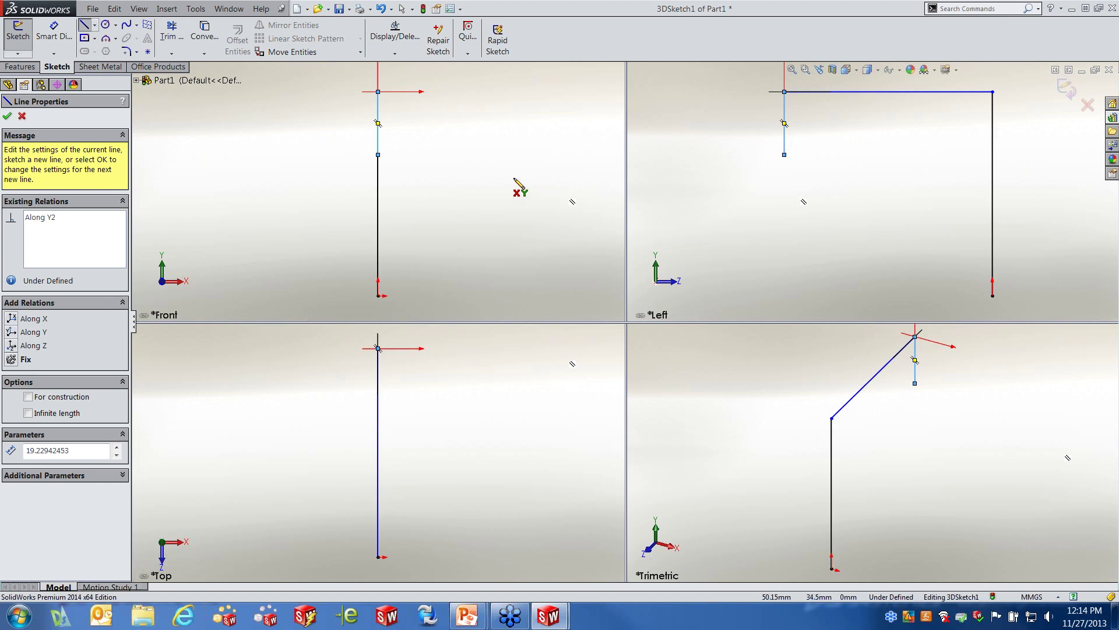
Step: Continue the path from the short vertical line's lower end with a line about 32 mm roughly along X and one about 28 mm along Z
click(378, 155)
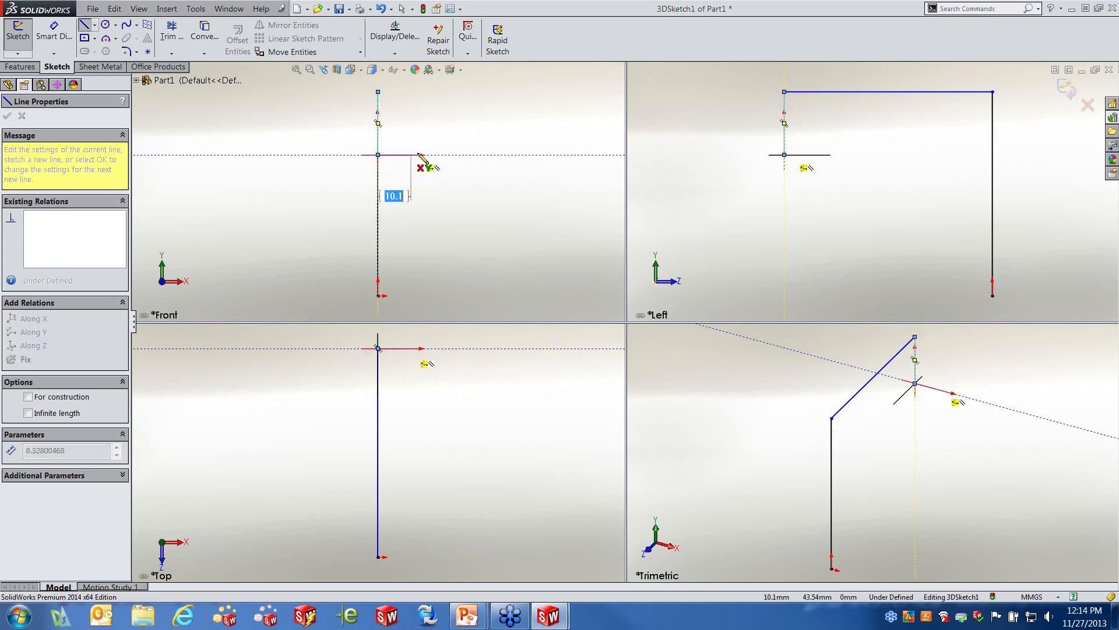
click(483, 159)
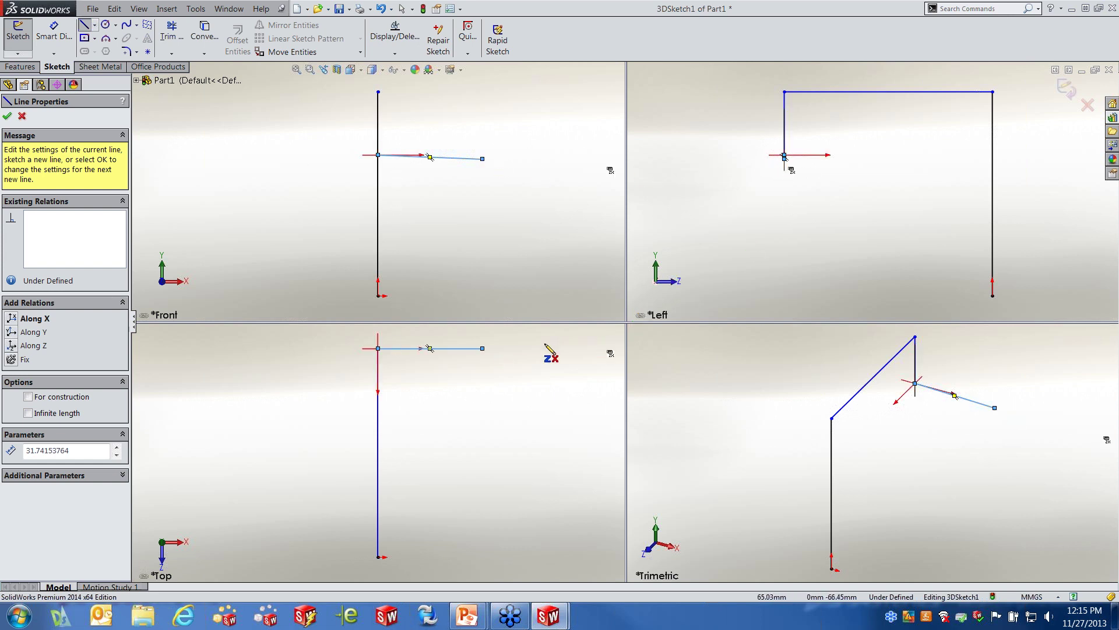
click(484, 348)
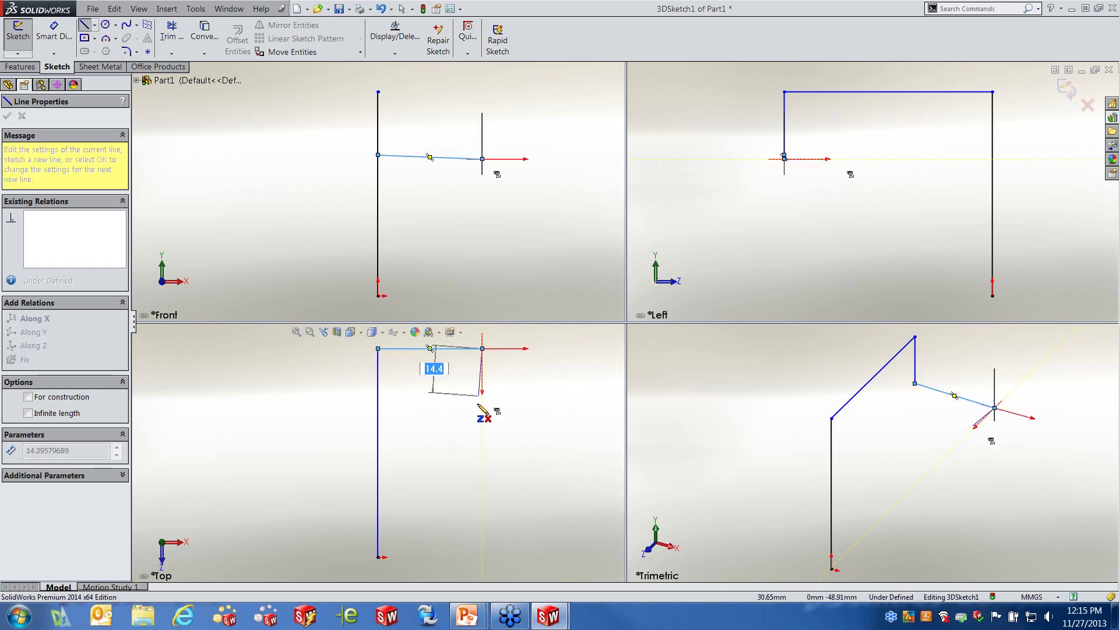
click(482, 441)
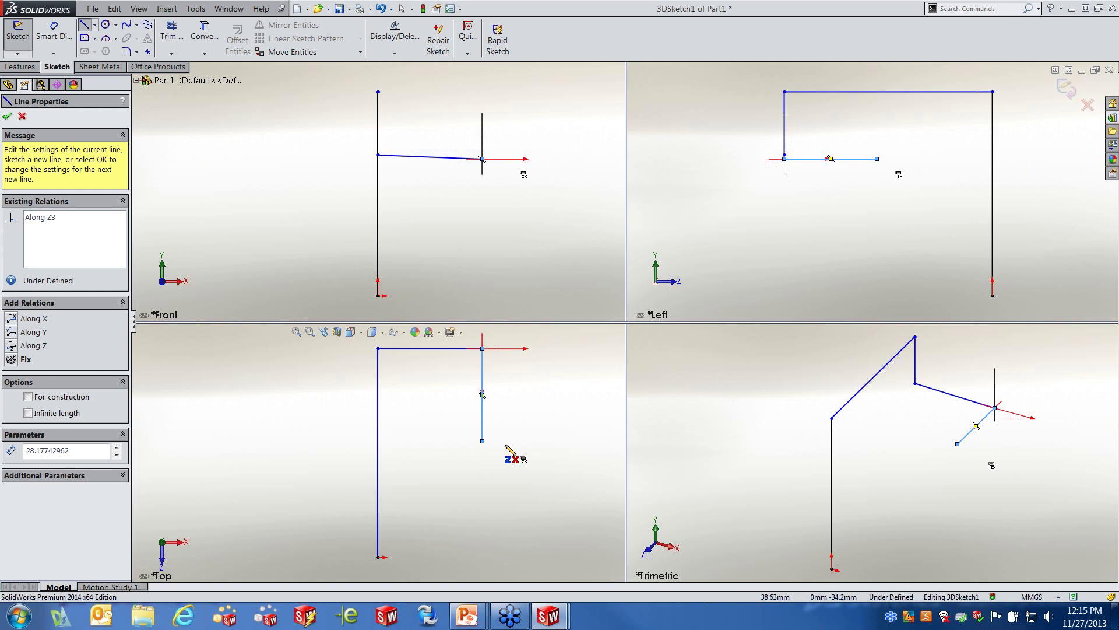
click(7, 116)
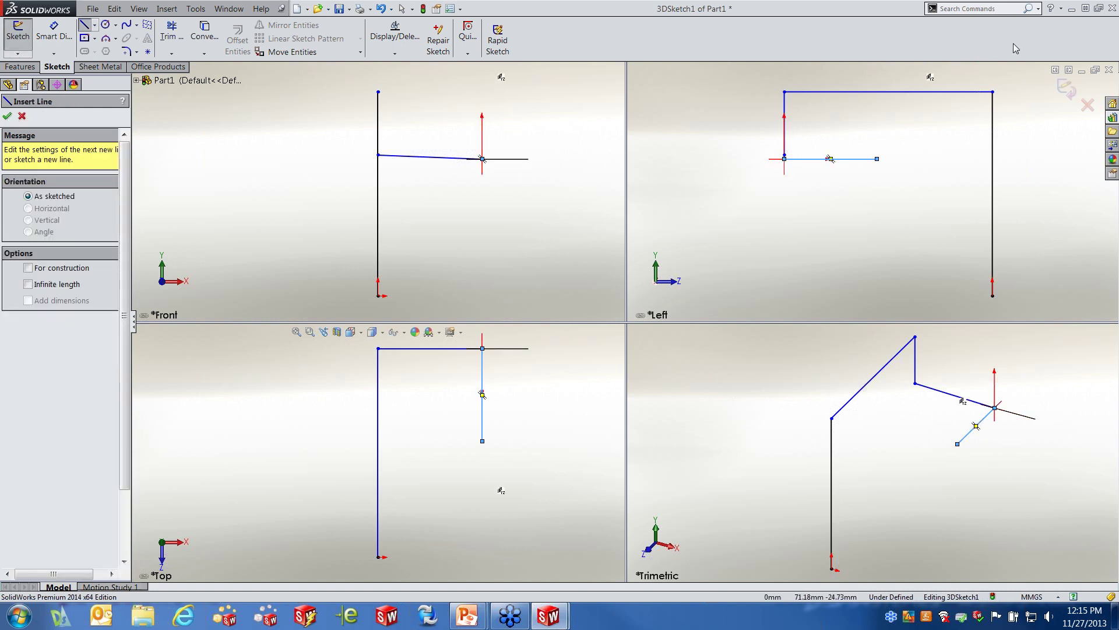
Step: Close the new part without saving and return to the PIVOTING CONV FRAME assembly
click(1109, 70)
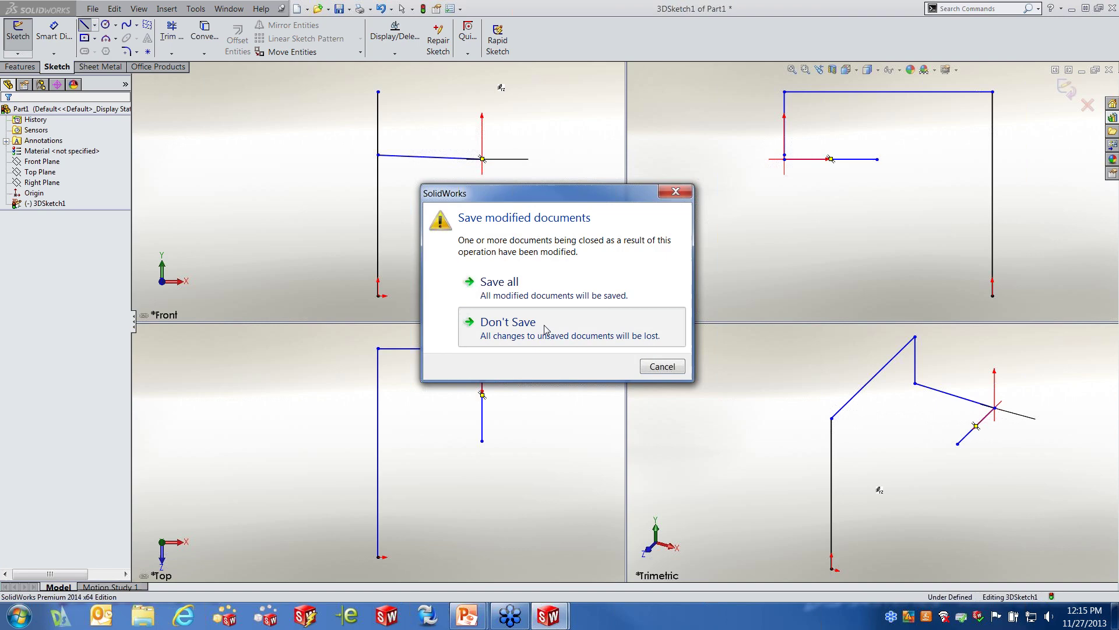
click(536, 328)
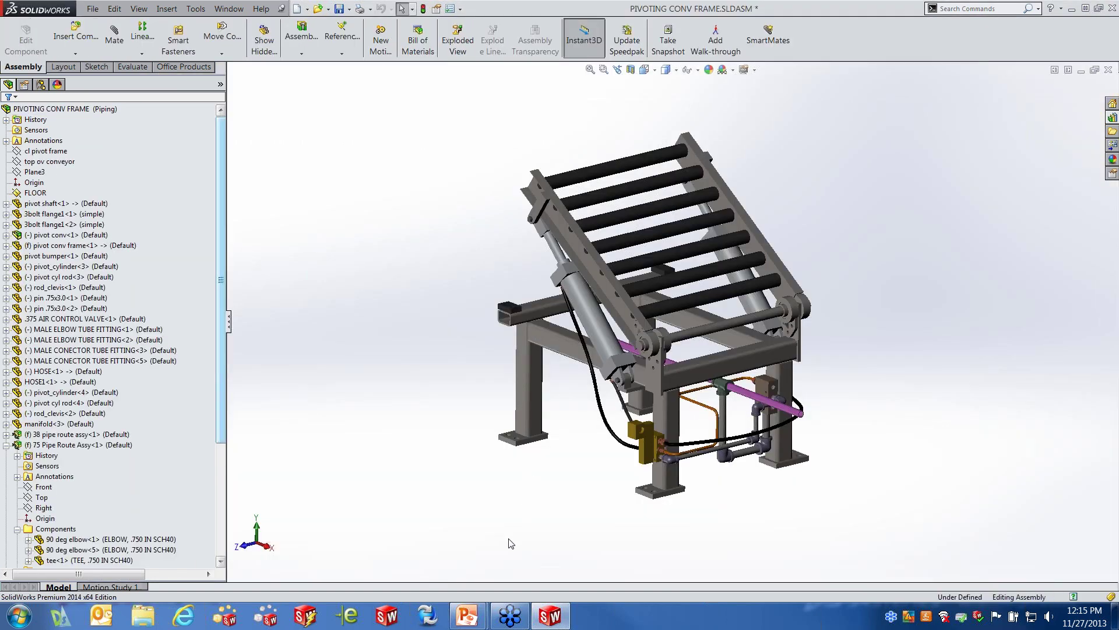
Step: Switch to the PowerPoint slide show and advance to the slide listing the Terminology topics
click(468, 615)
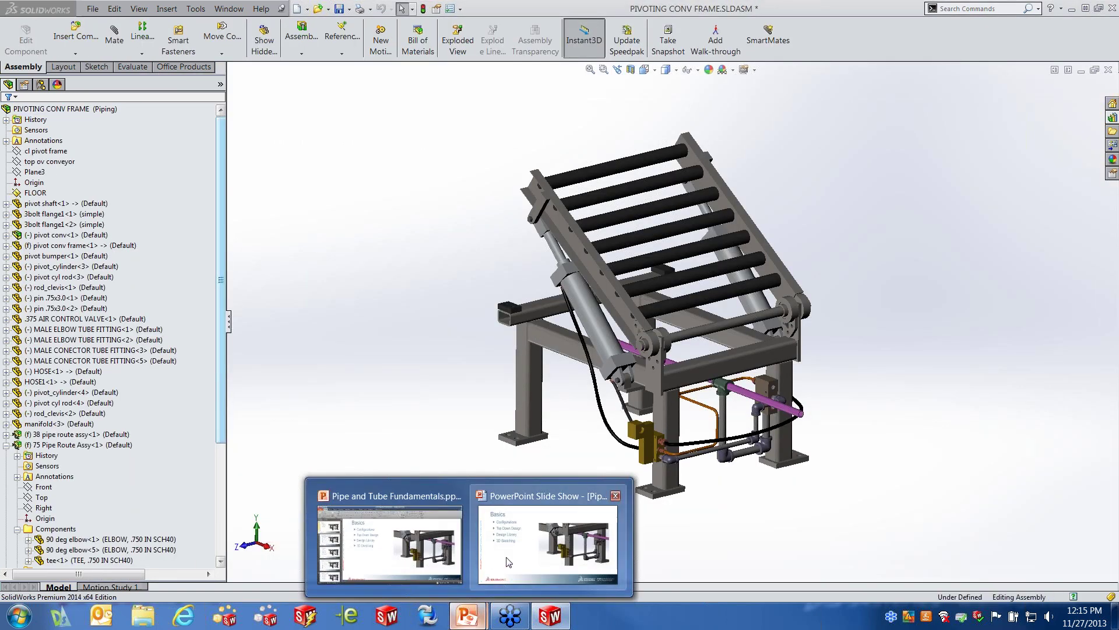
click(506, 561)
click(381, 337)
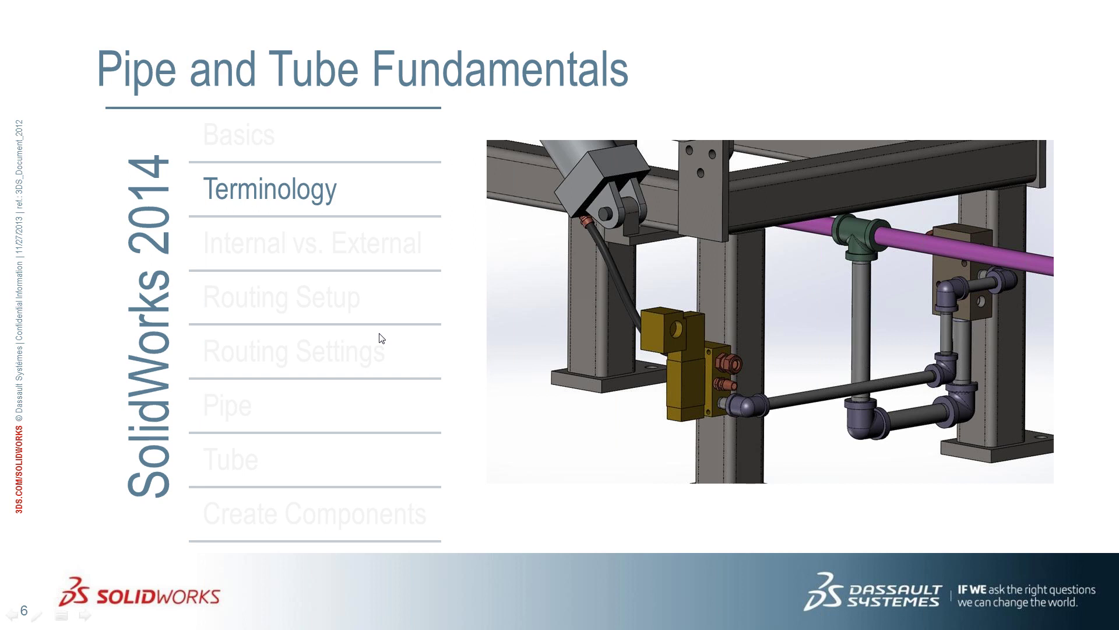
click(380, 338)
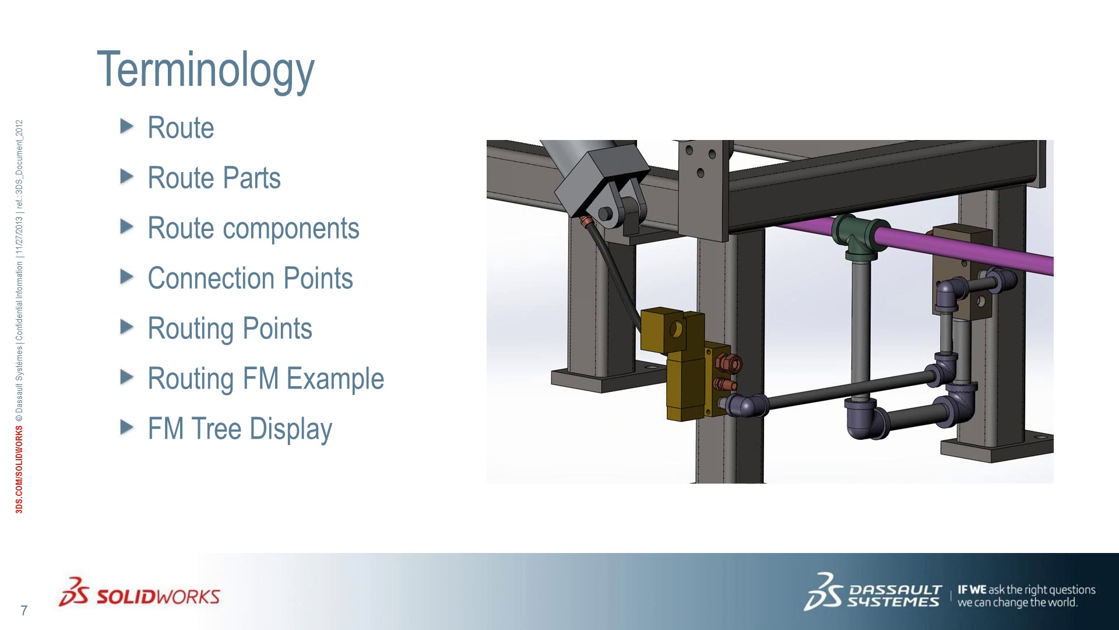
Step: Switch back to the SolidWorks assembly and collapse the 75 Pipe Route Assy subassembly in the feature tree
key(alt+Tab)
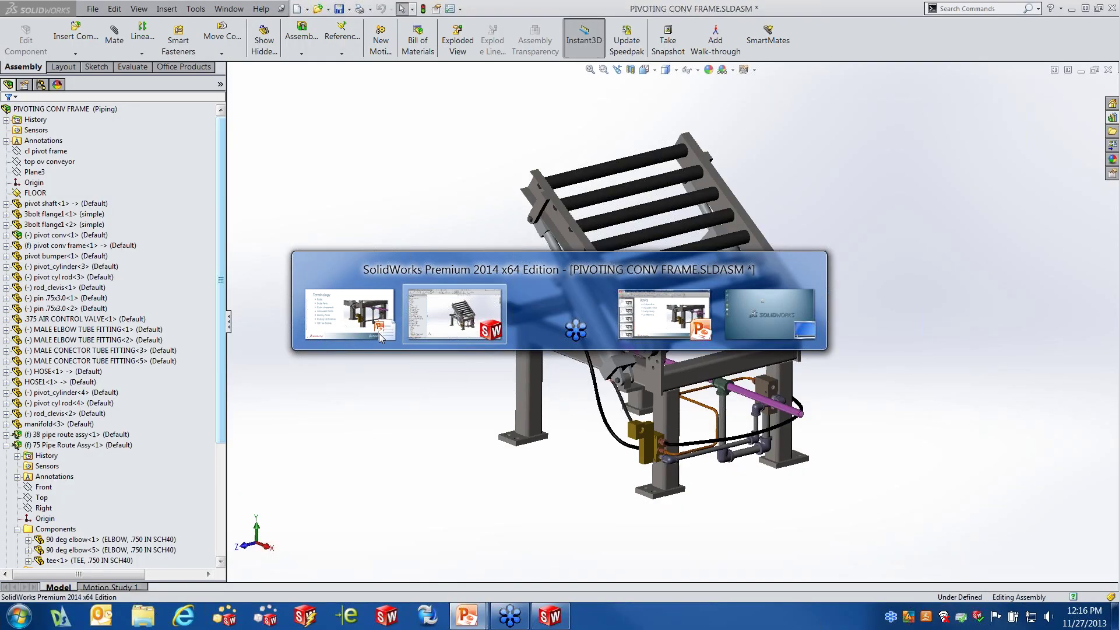
key(Tab)
key(Tab)
key(Tab)
key(Tab)
key(Tab)
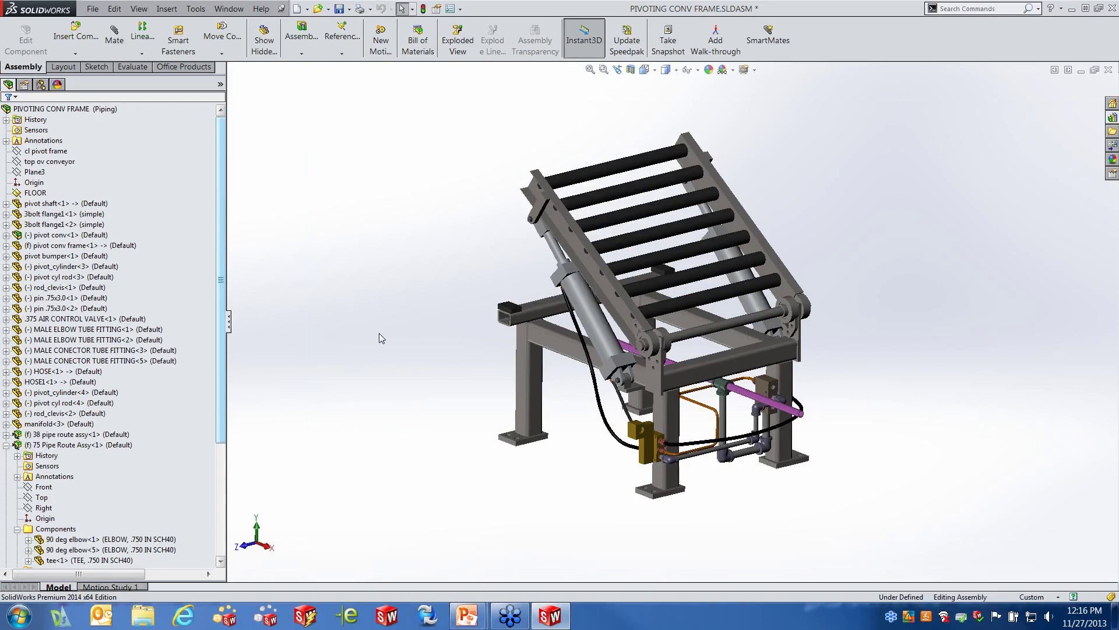
click(7, 445)
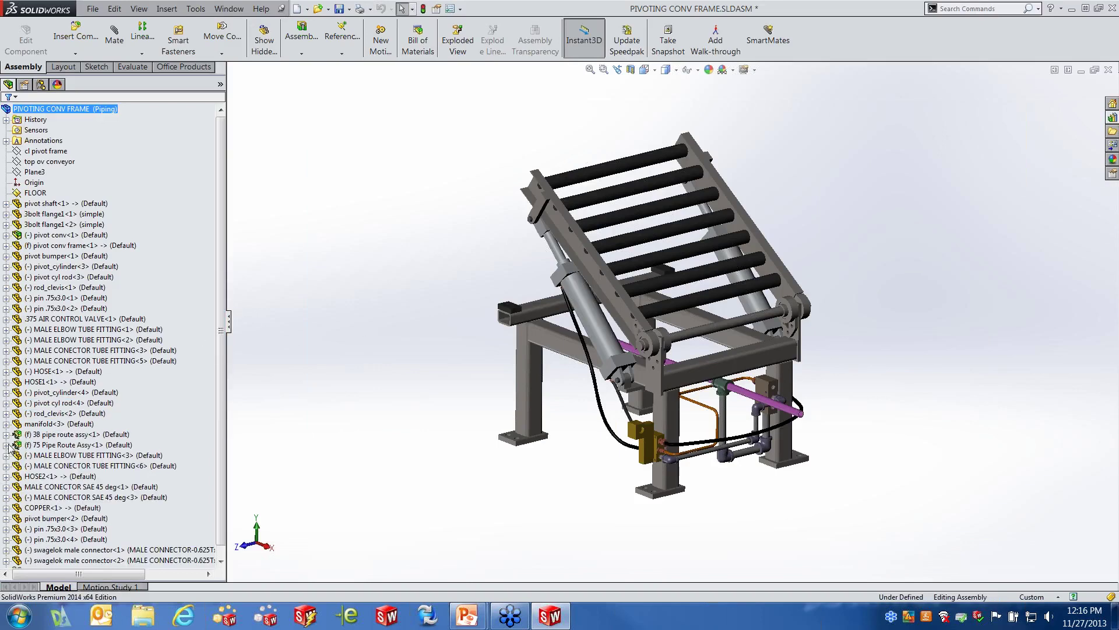
Step: Highlight the 38 pipe route assy and 75 Pipe Route Assy subassemblies in the feature tree to examine the route subassemblies
scroll(222, 251, down, 1)
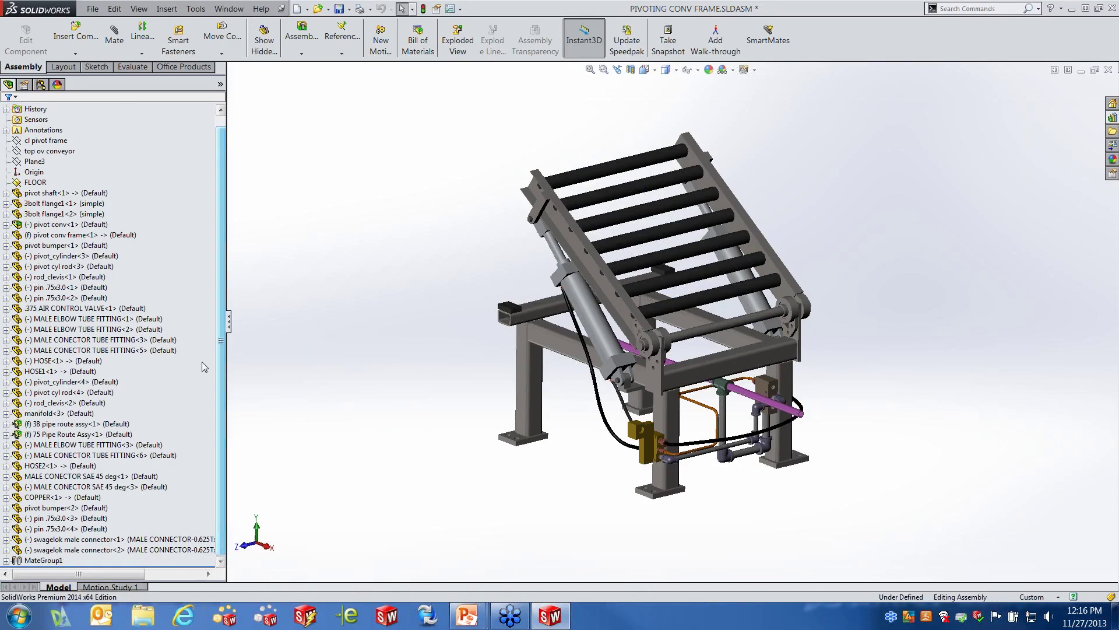
click(58, 204)
click(70, 424)
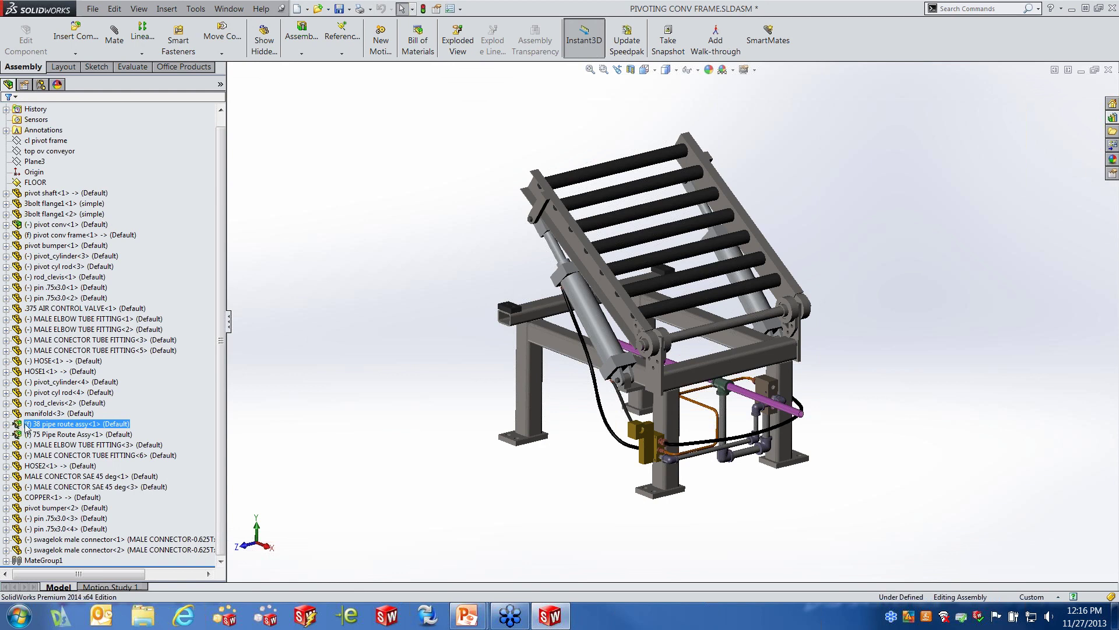
click(240, 432)
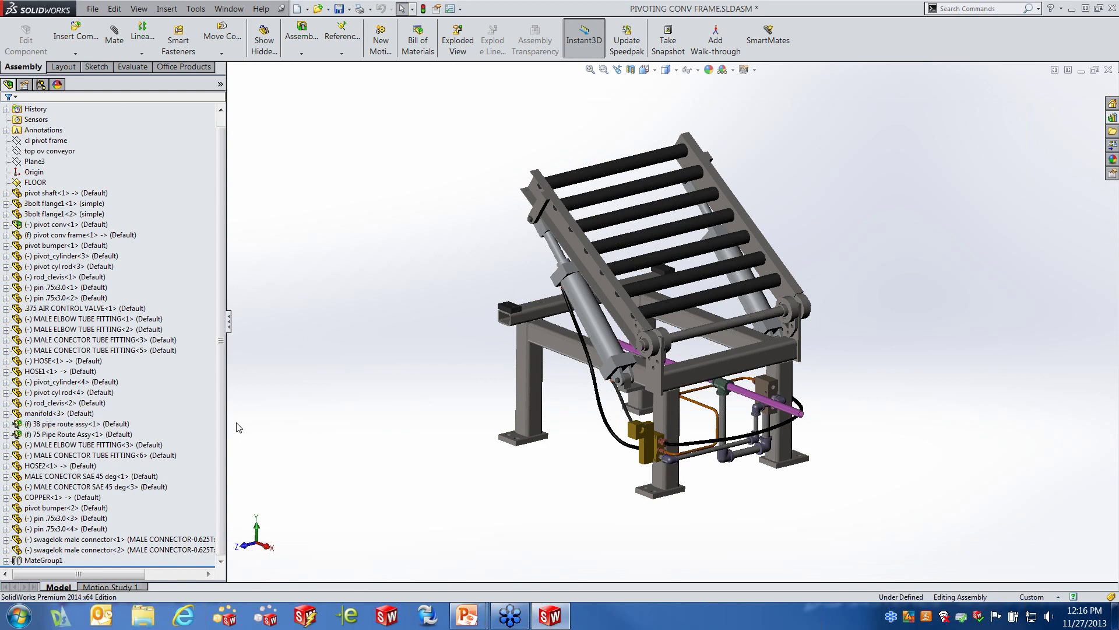
click(70, 434)
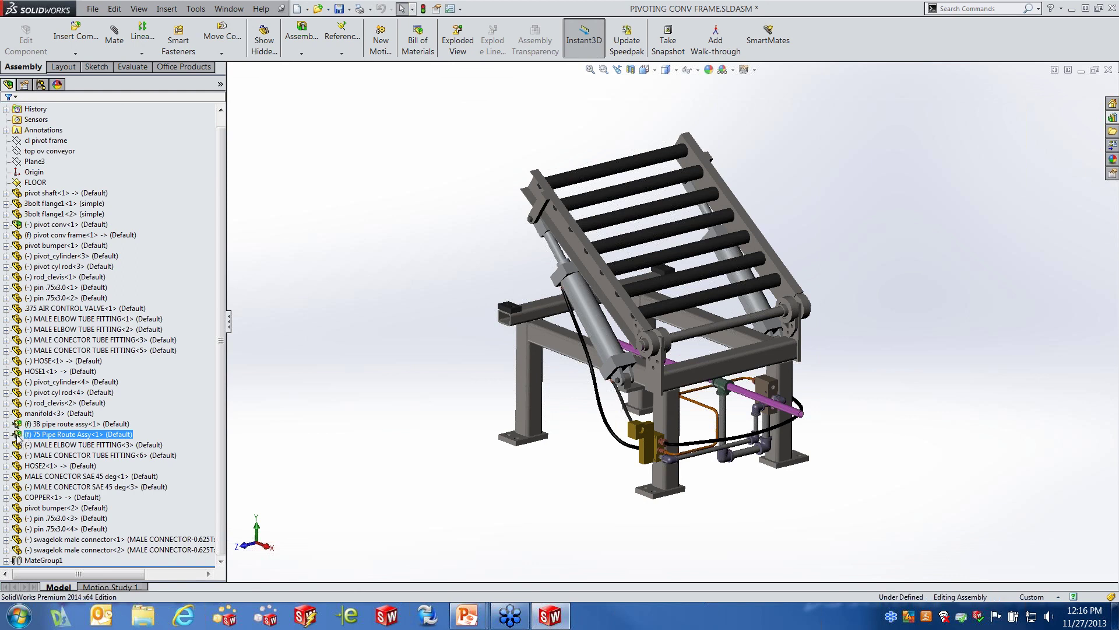
click(42, 437)
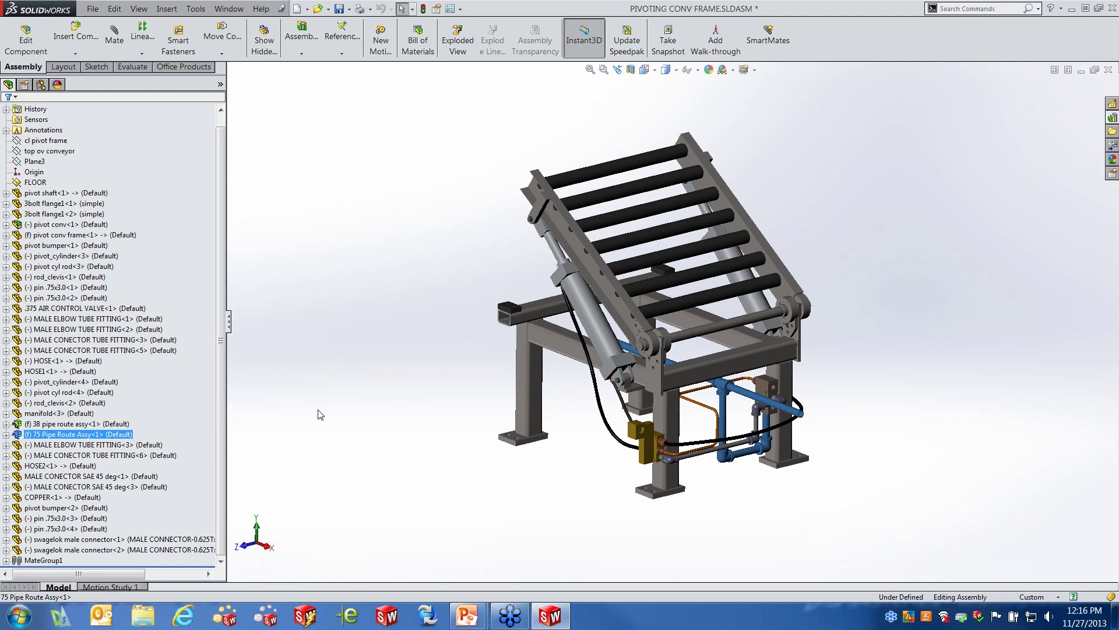
ctrl+click(26, 426)
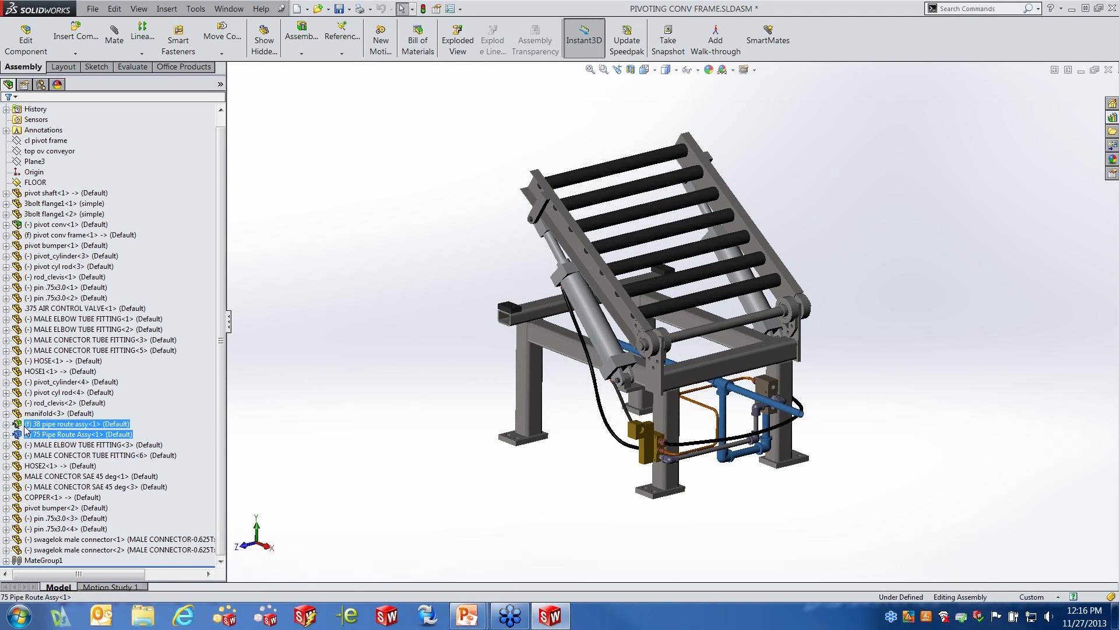
click(24, 433)
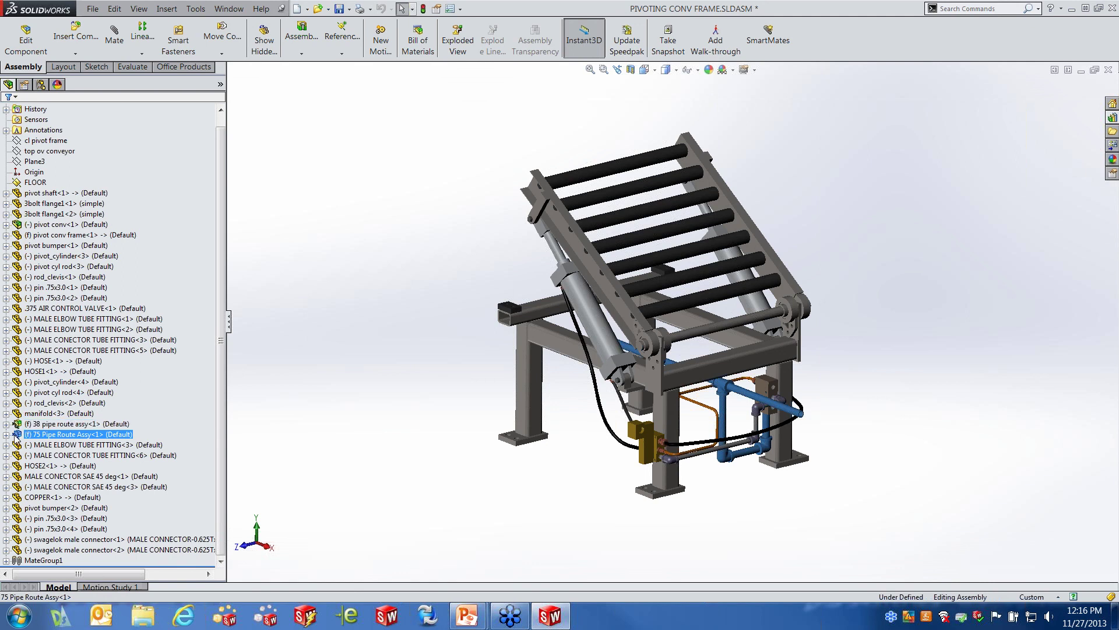
Step: Expand the 75 Pipe Route Assy subassembly and highlight the fittings in its Components folder
click(6, 435)
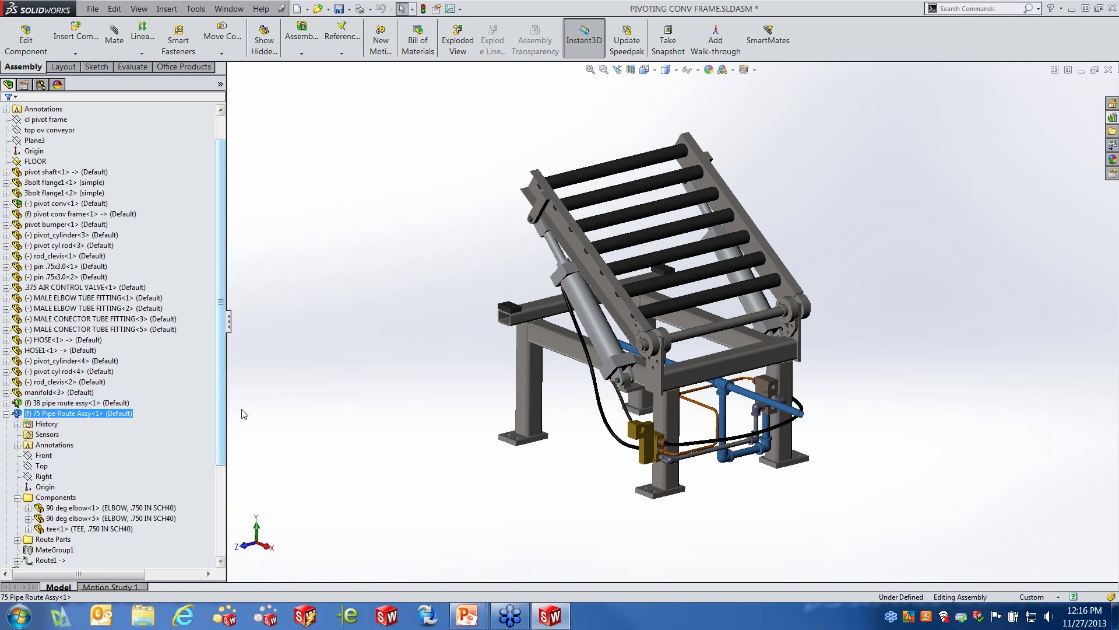
drag(222, 396, 220, 502)
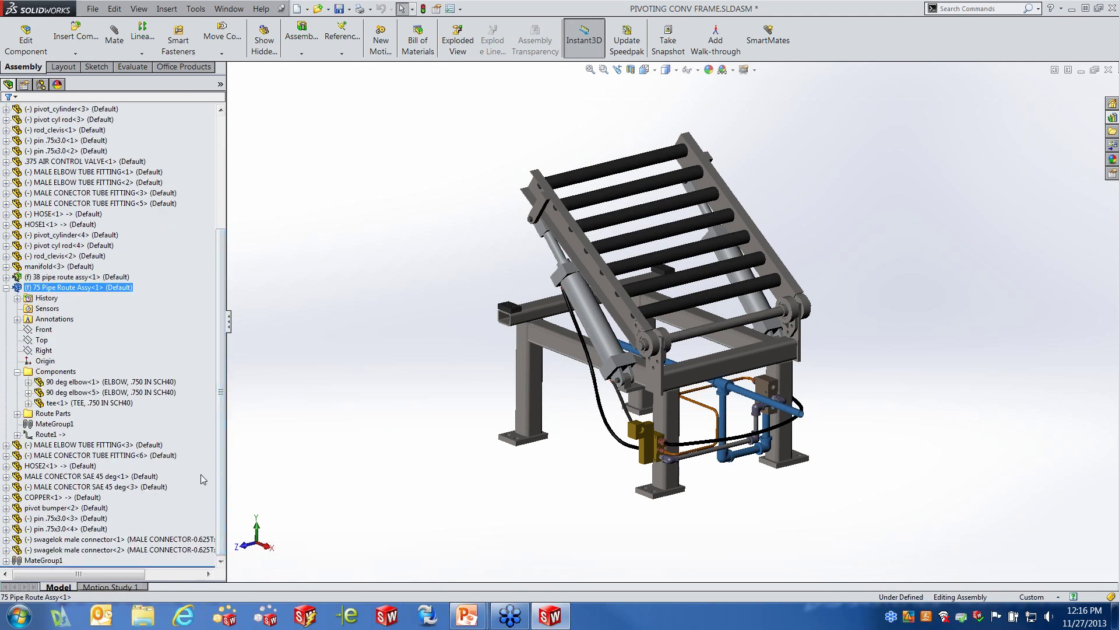
ctrl+click(69, 383)
click(17, 371)
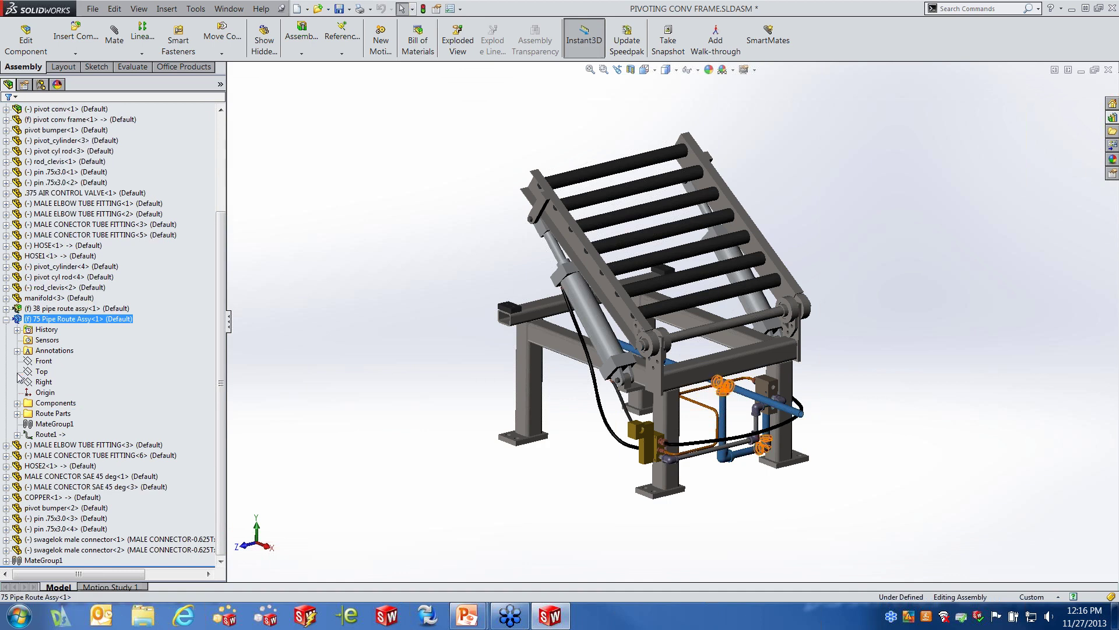
click(69, 402)
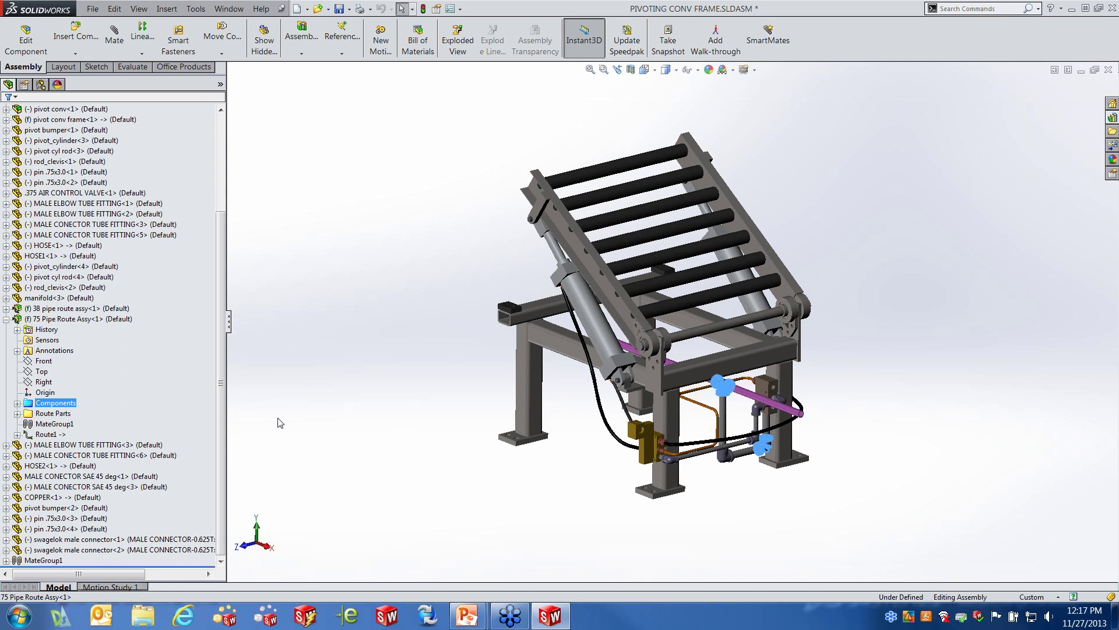
Step: Expand the Route Parts folder of the 75 Pipe Route Assy and highlight its individual pipe parts
ctrl+click(61, 413)
click(61, 413)
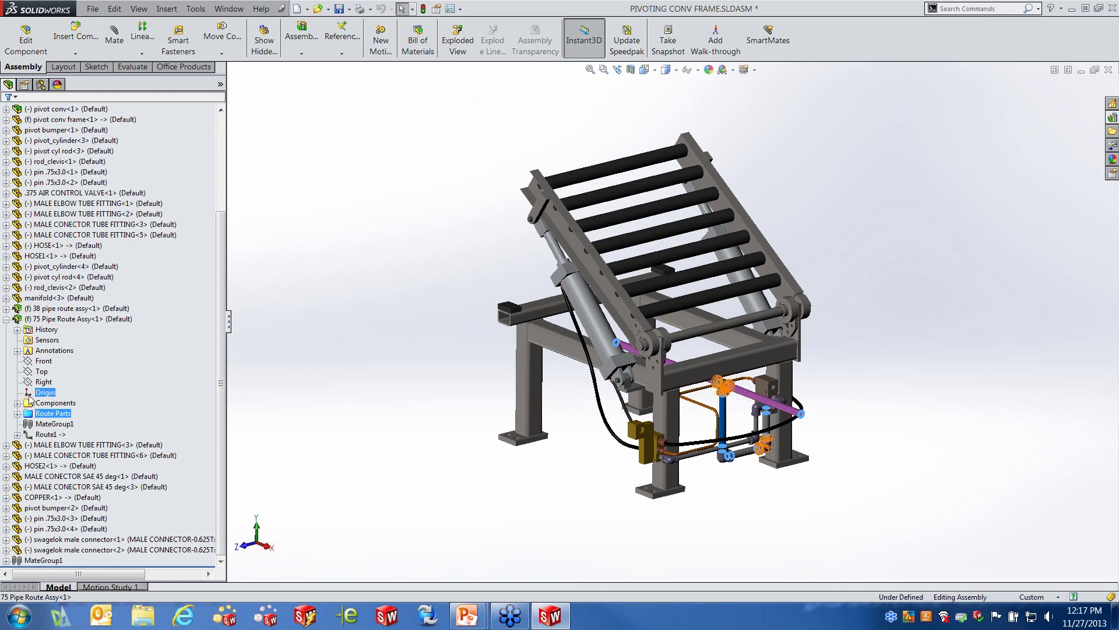
click(17, 414)
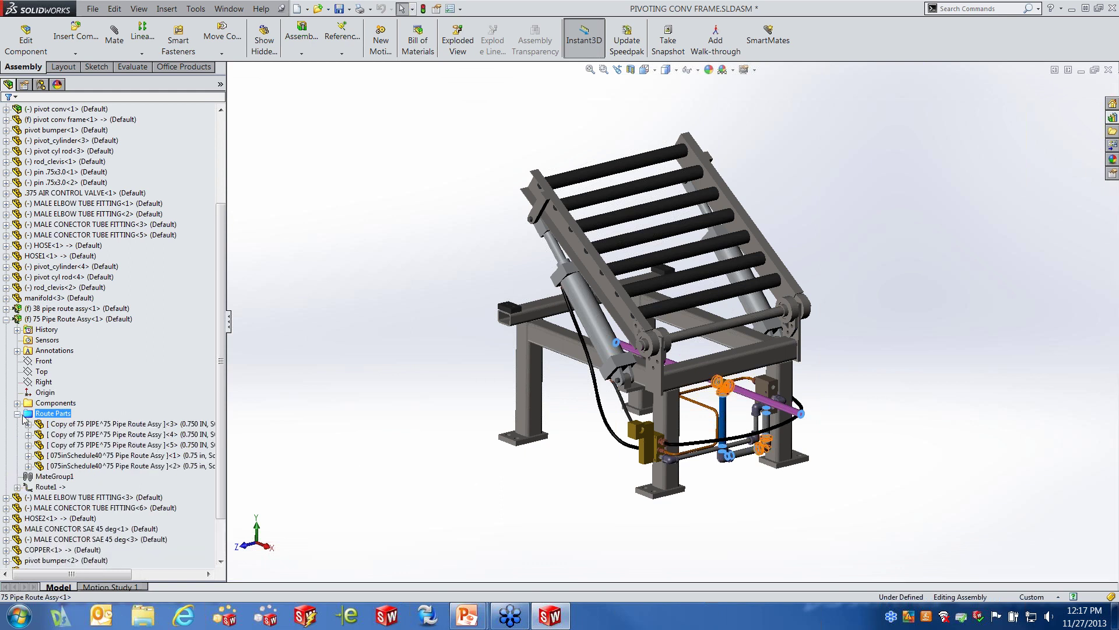
click(100, 435)
ctrl+click(100, 445)
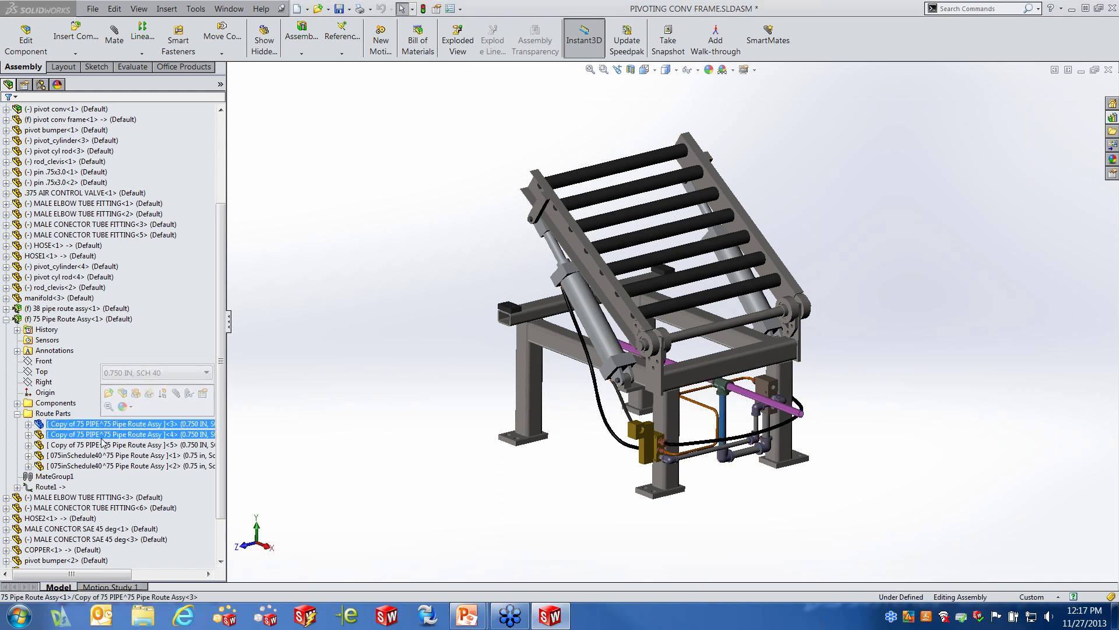
click(100, 465)
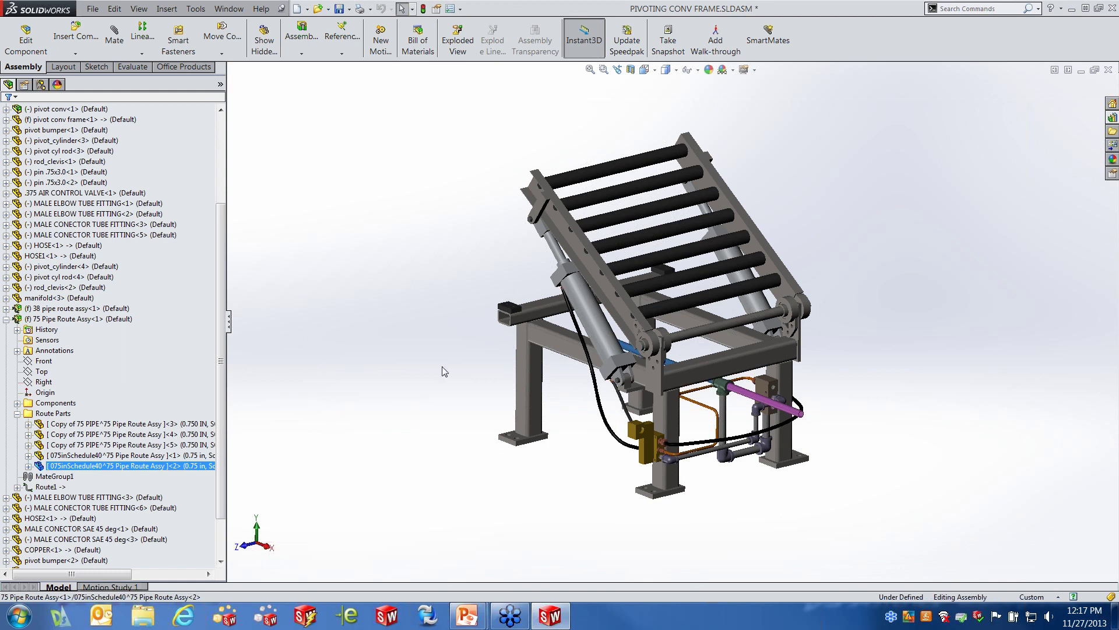
Step: Open the .750 IN SCH40 tee fitting of the 75 pipe route as a separate part
scroll(750, 401, down, 3)
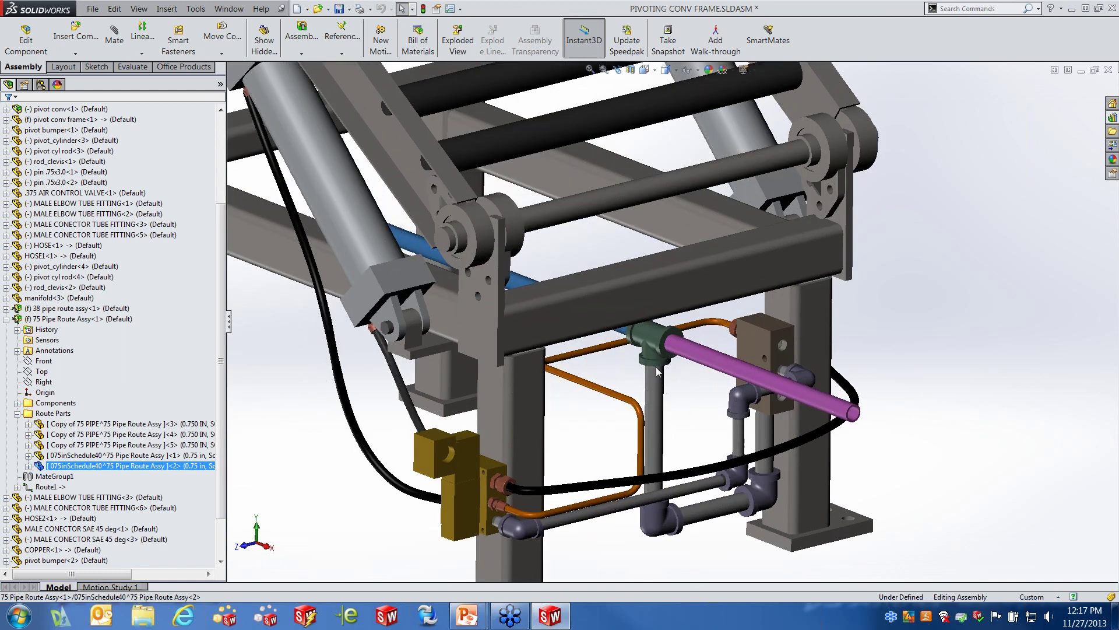
right_click(649, 334)
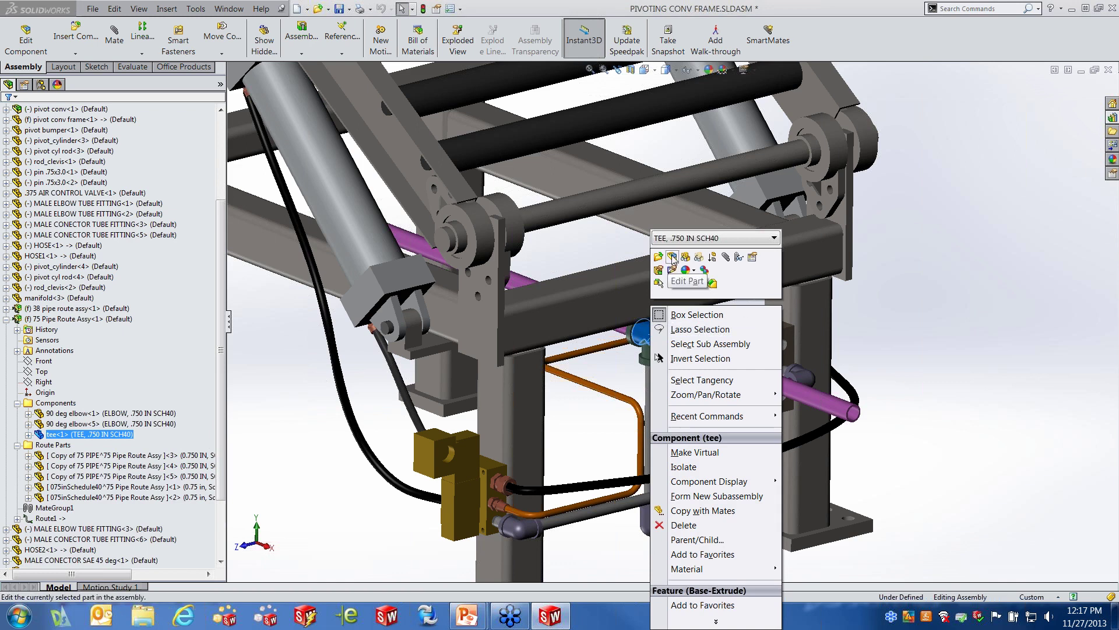
click(658, 257)
middle_drag(739, 332, 606, 165)
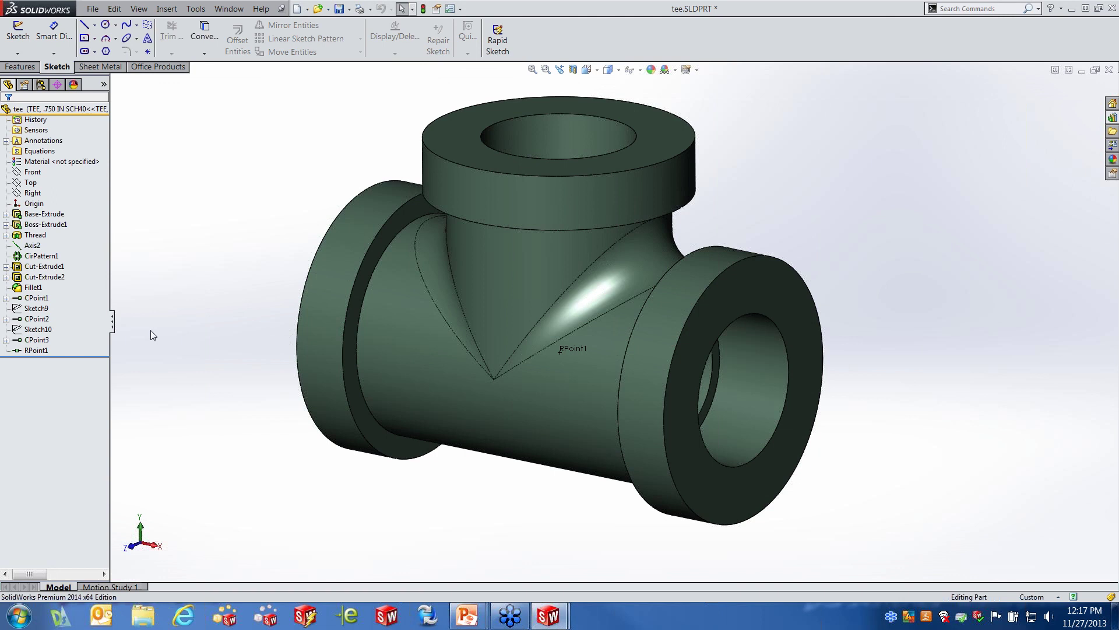
Step: Highlight CPoint1 in the tee and examine its connection point inside the end socket from several angles
click(37, 297)
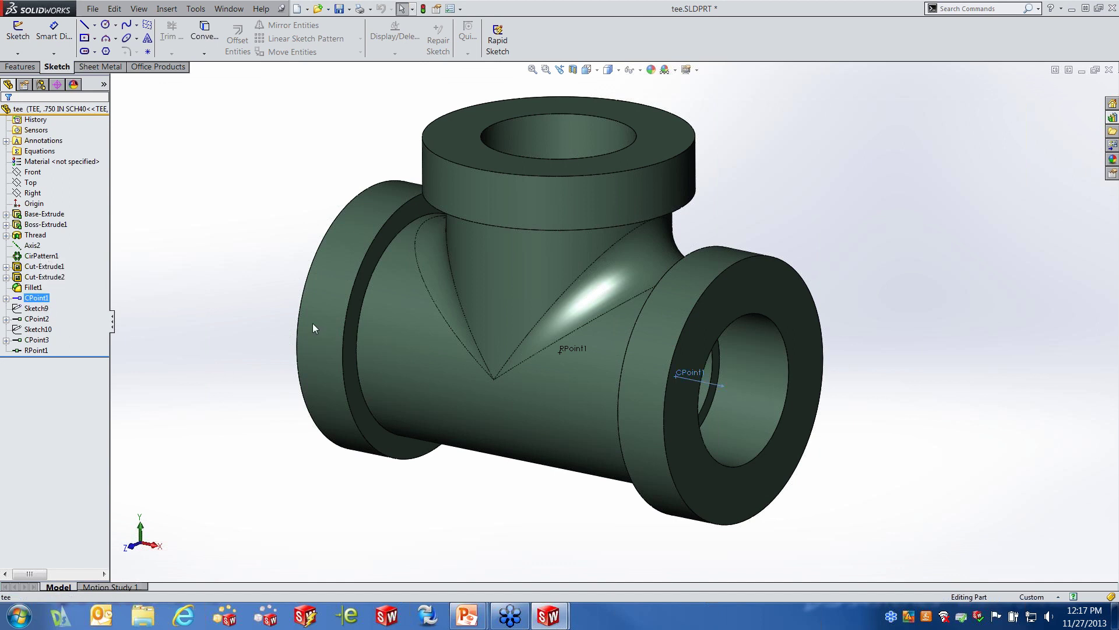
mouse_move(886, 275)
middle_down()
mouse_move(872, 250)
mouse_move(877, 280)
middle_up()
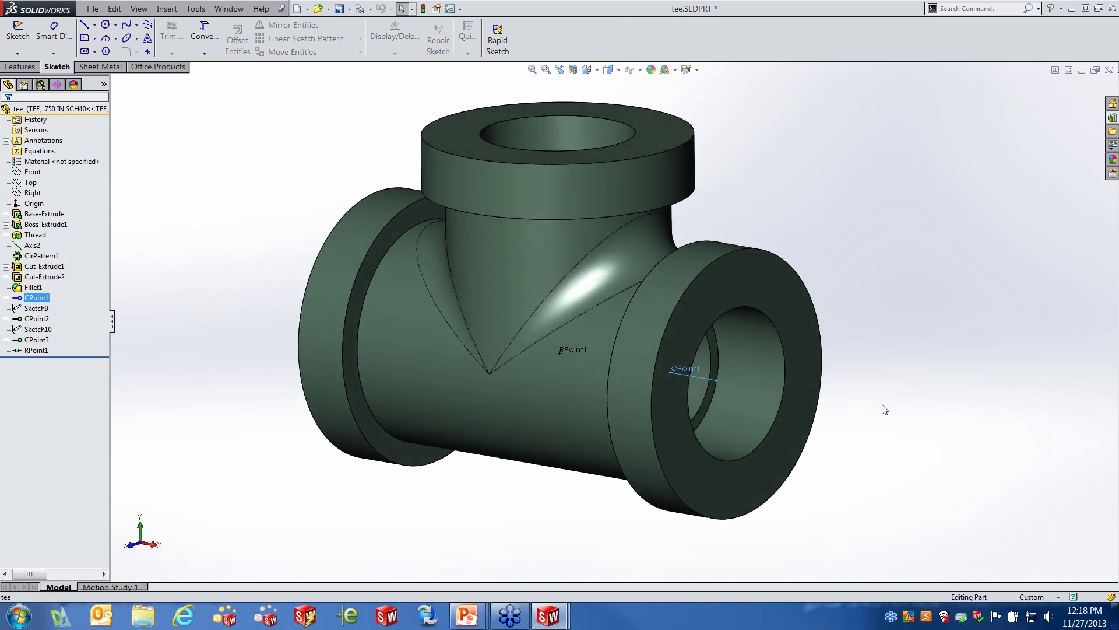
middle_drag(766, 417, 703, 389)
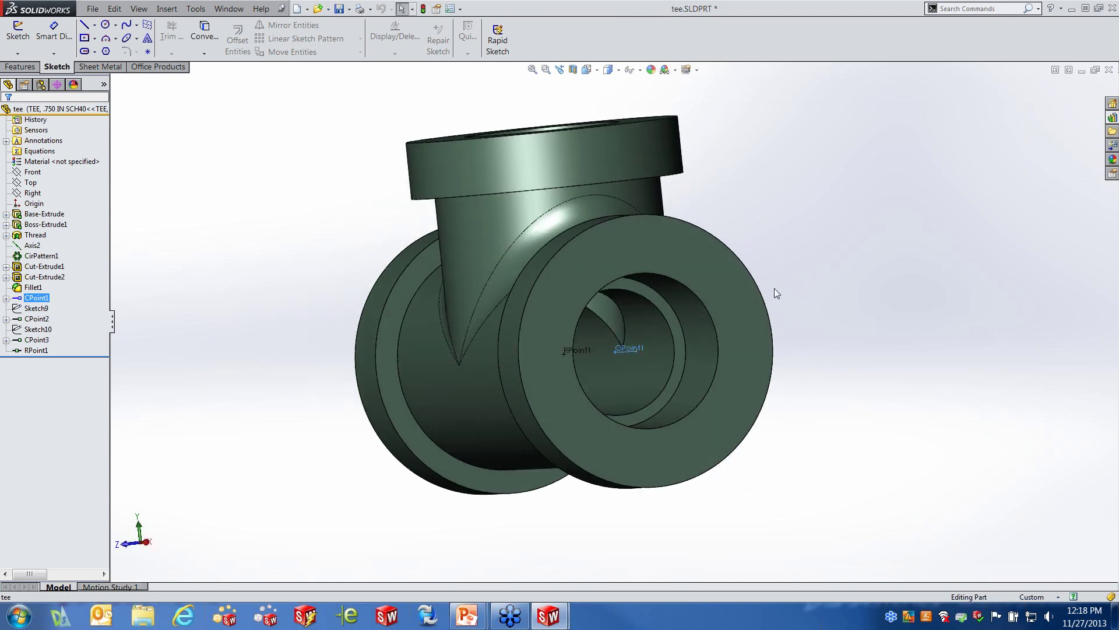
middle_drag(775, 288, 663, 379)
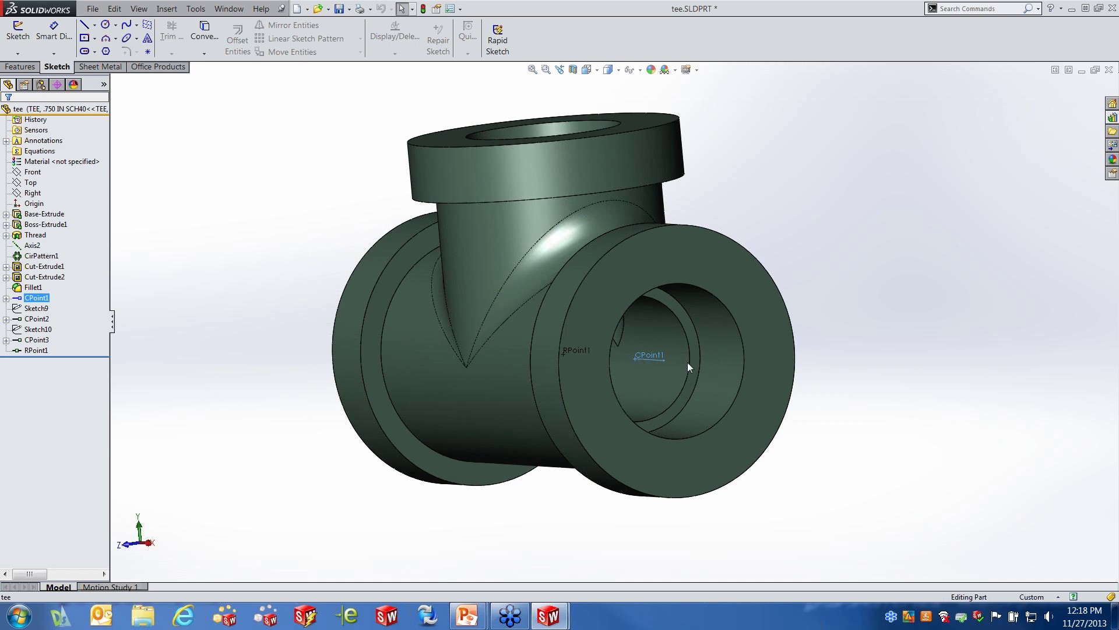
middle_drag(738, 352, 640, 381)
Step: Highlight the tee's CPoint2, CPoint3 and RPoint1 to examine its remaining connection points and its routing point
click(36, 318)
ctrl+click(37, 340)
click(37, 341)
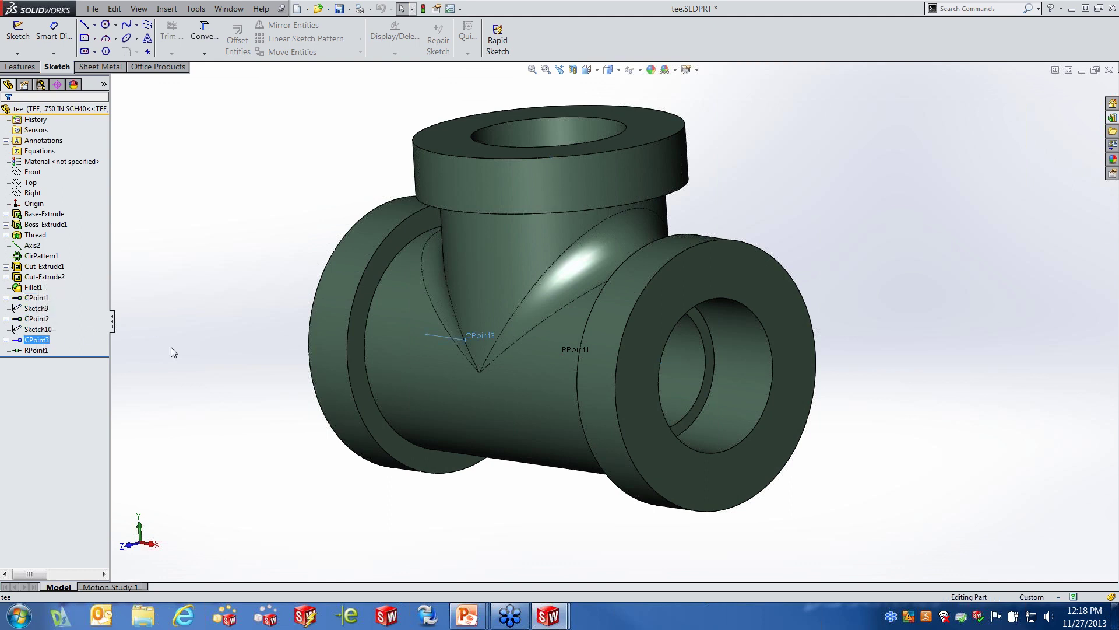
click(203, 346)
click(37, 350)
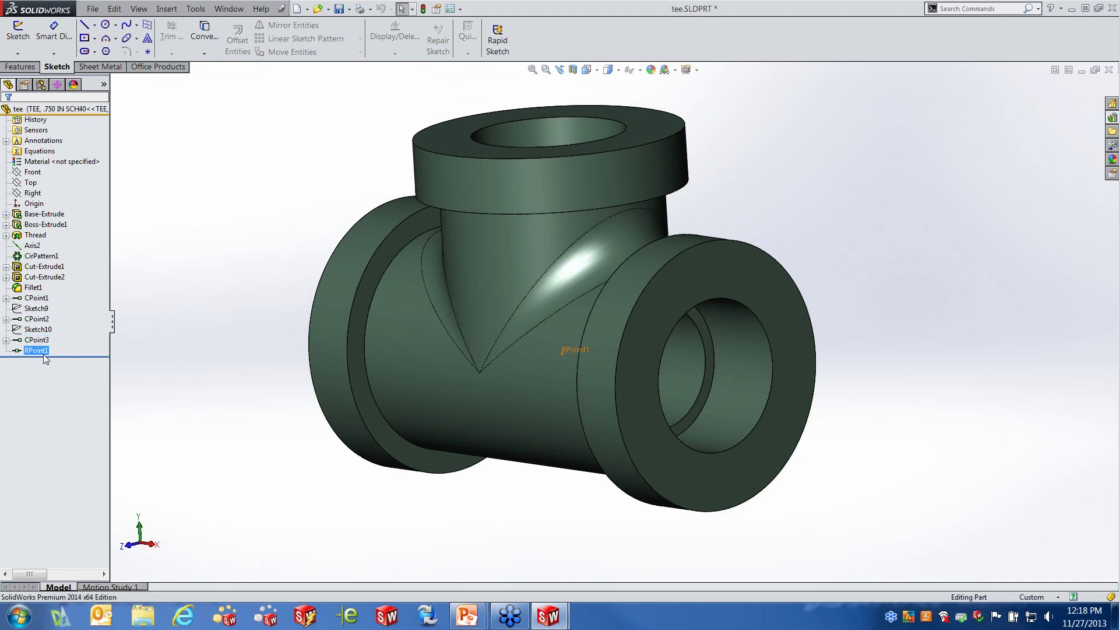
middle_drag(245, 455, 295, 439)
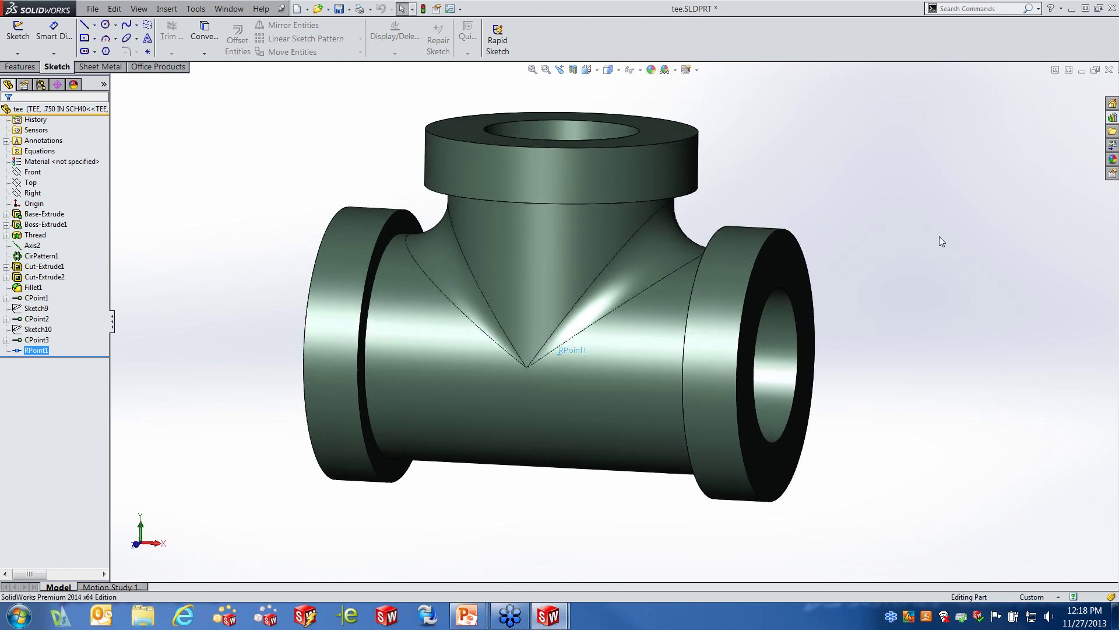
scroll(935, 353, up, 2)
middle_drag(856, 373, 818, 399)
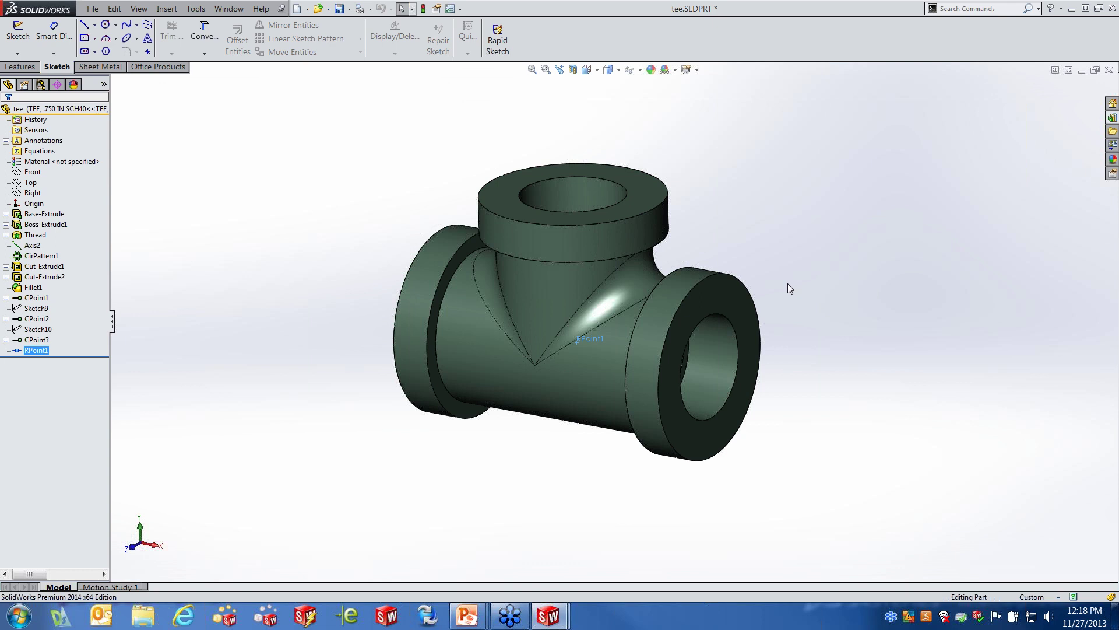
Step: Close the tee part to return to the conveyor assembly and widen the feature tree to fit the route part names
click(1108, 69)
click(554, 309)
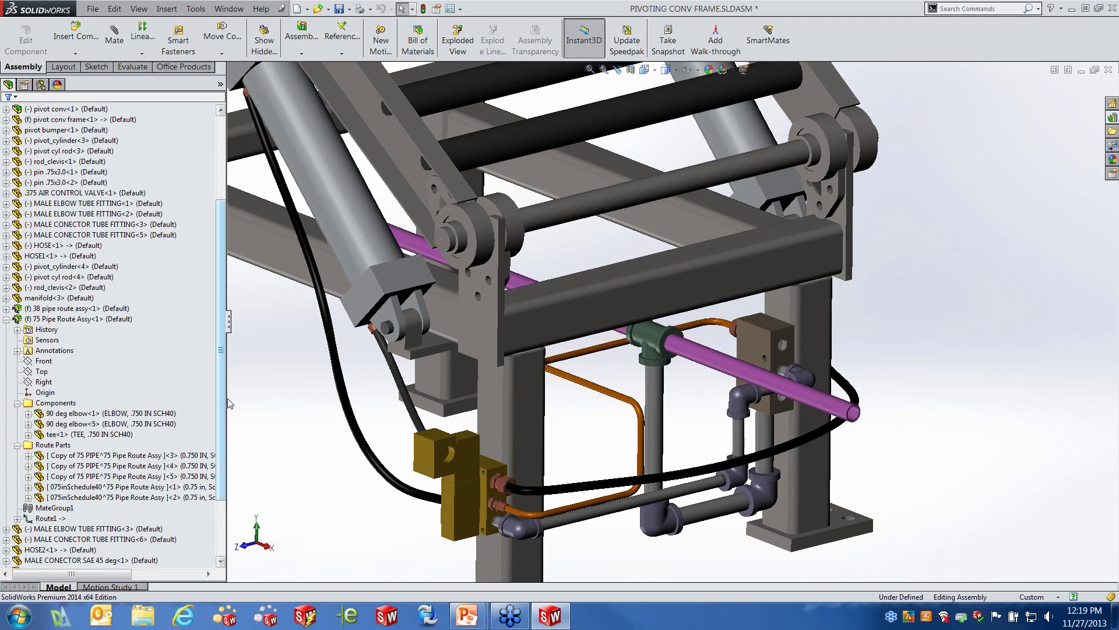
drag(226, 399, 284, 398)
Step: Review the 75 Pipe Route Assy structure by highlighting its Components, Route Parts, MateGroup1 and Route1 entries
click(63, 321)
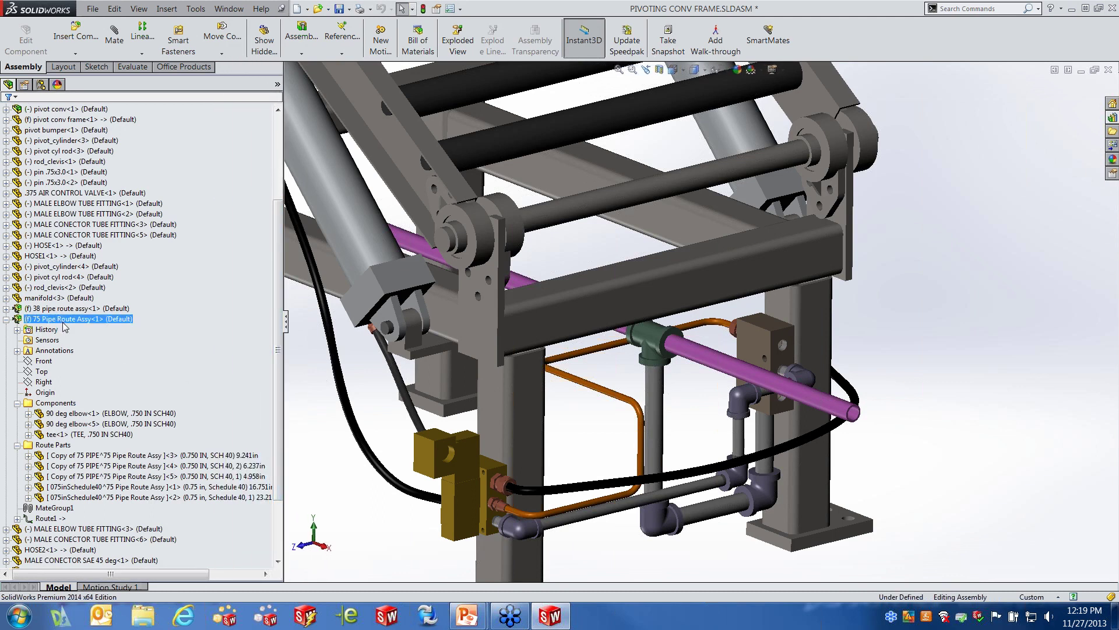
click(56, 402)
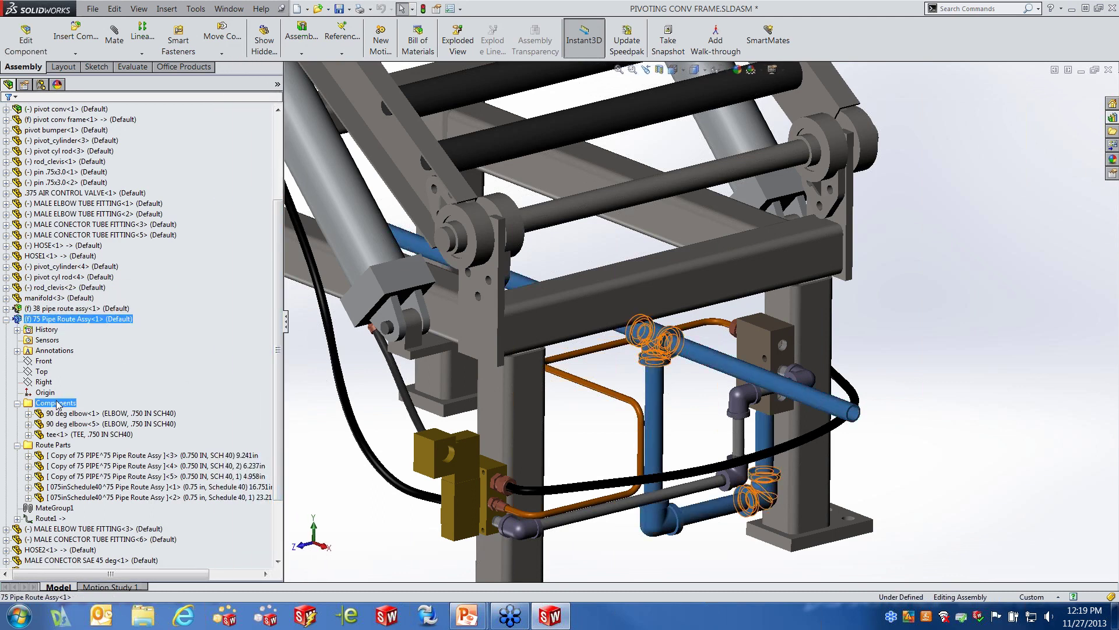
ctrl+click(64, 424)
click(52, 445)
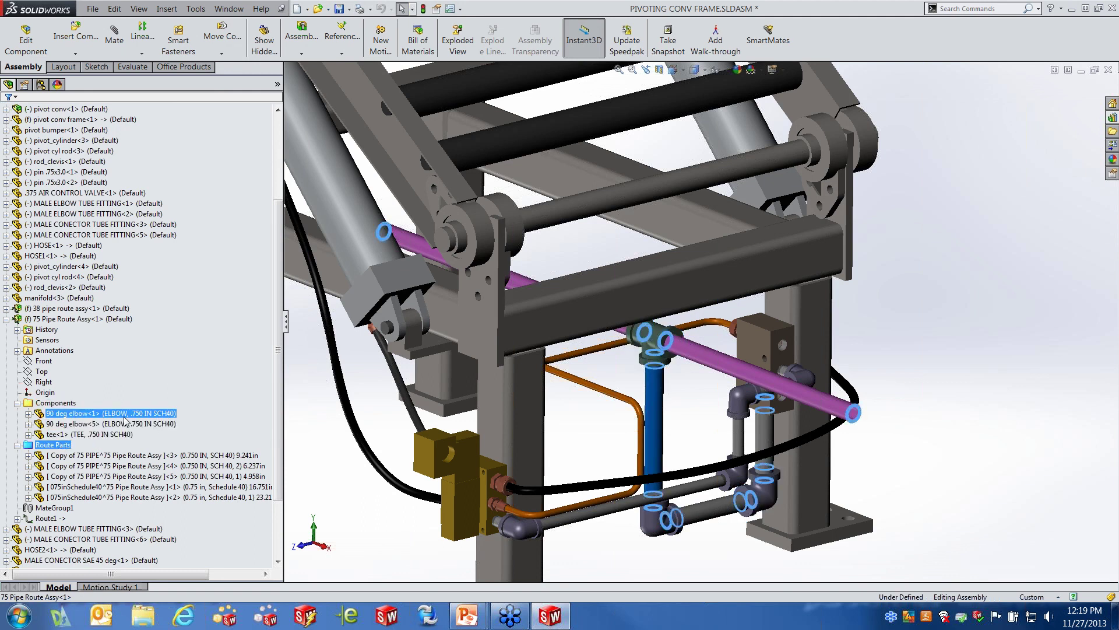
click(49, 509)
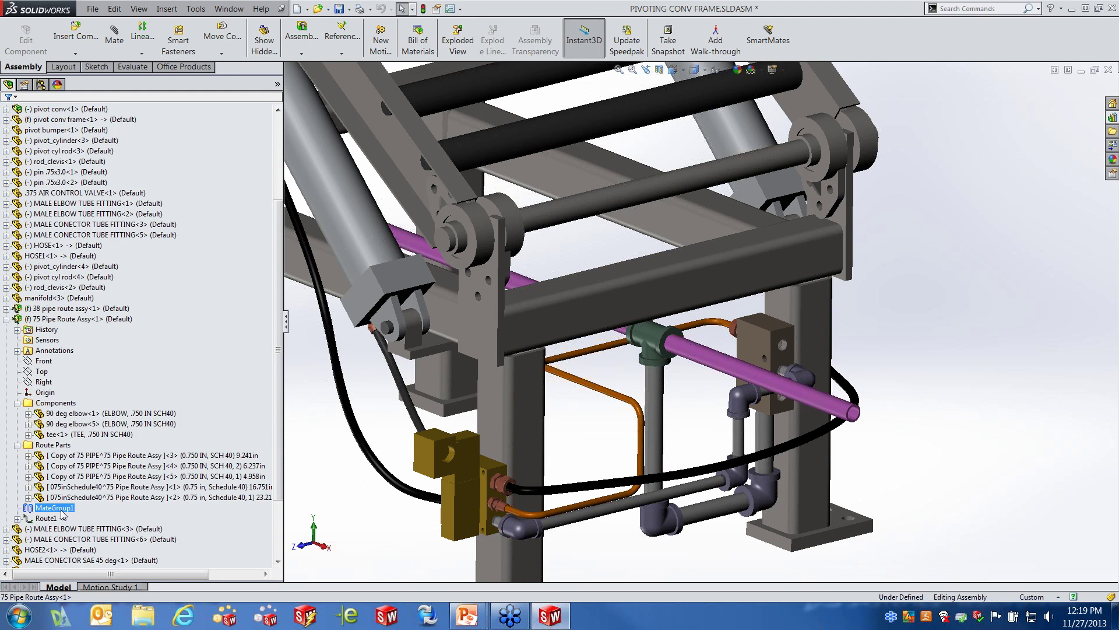
ctrl+click(49, 518)
click(49, 521)
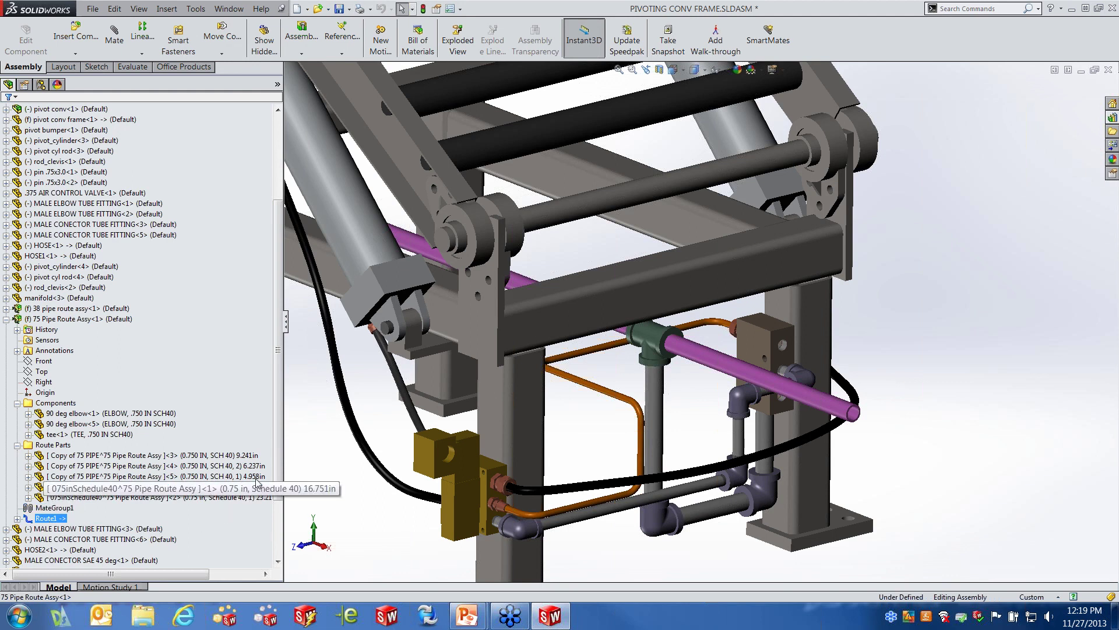
Step: Expand Route1 and highlight its 3DSketch1 centerline path, then reselect the whole 75 Pipe Route Assy
scroll(280, 436, down, 3)
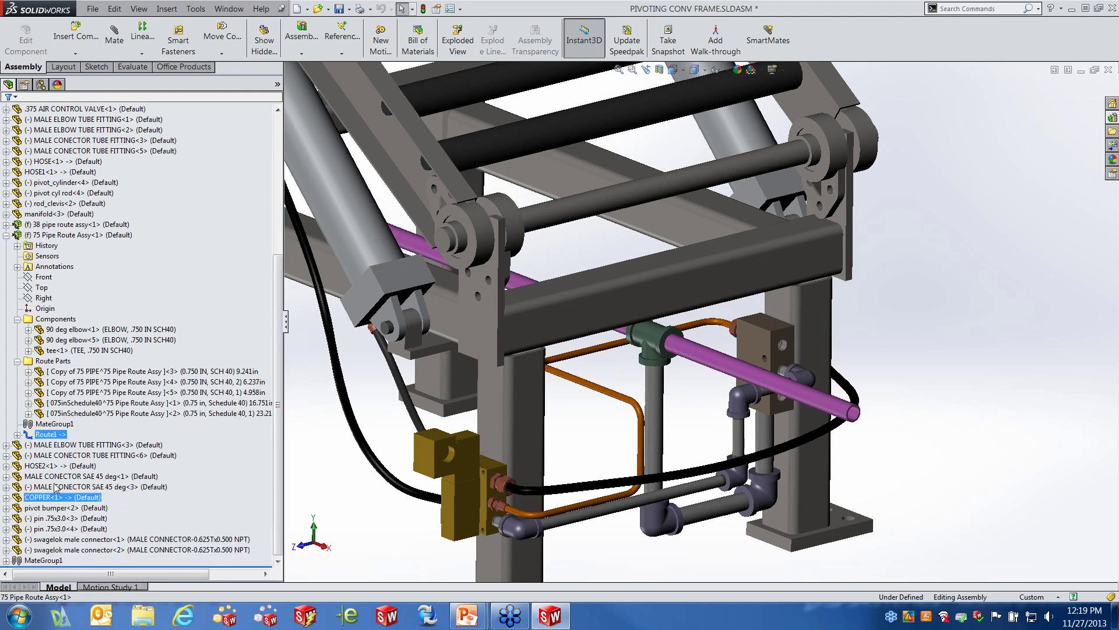
click(17, 435)
click(65, 446)
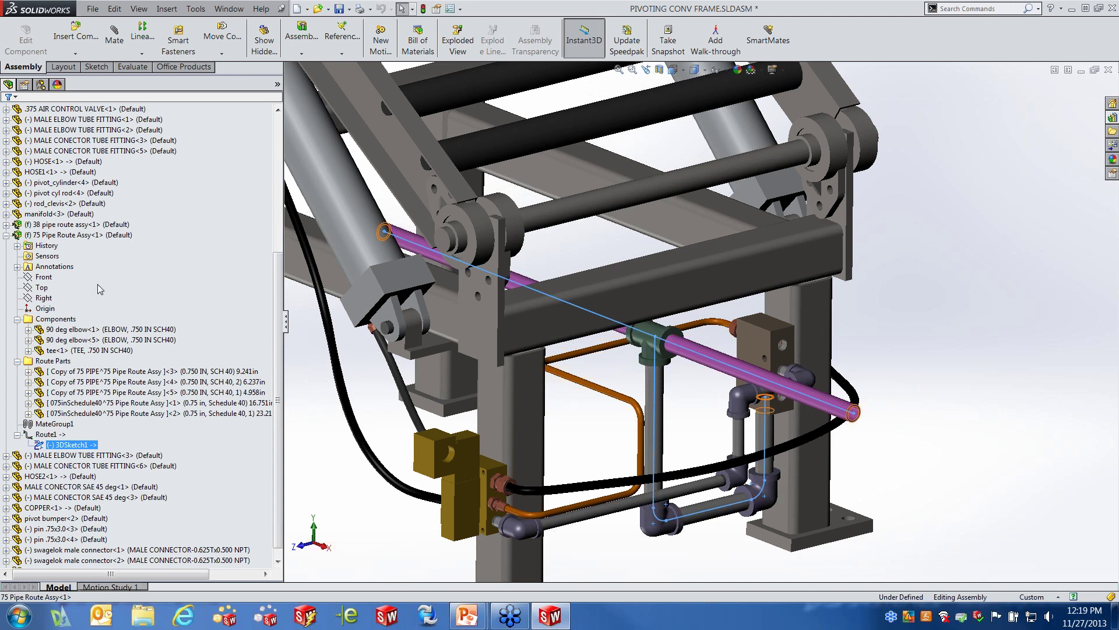
click(88, 235)
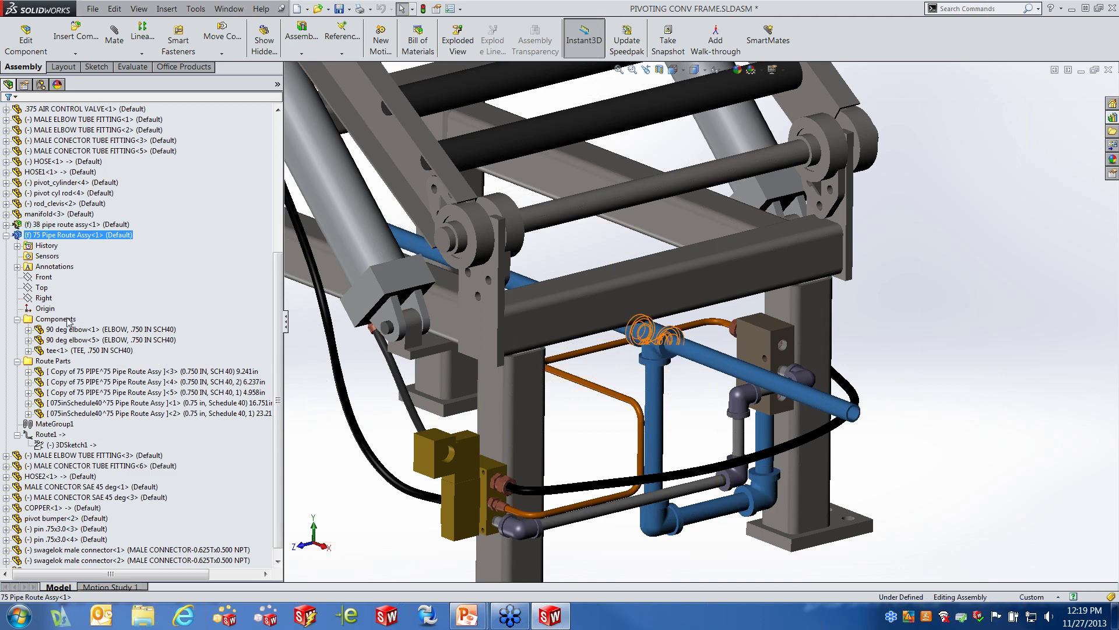
Step: Review the top assembly's Tree Display options for component and configuration names and descriptions, then return to the 75 Pipe Route Assy's route parts
click(55, 435)
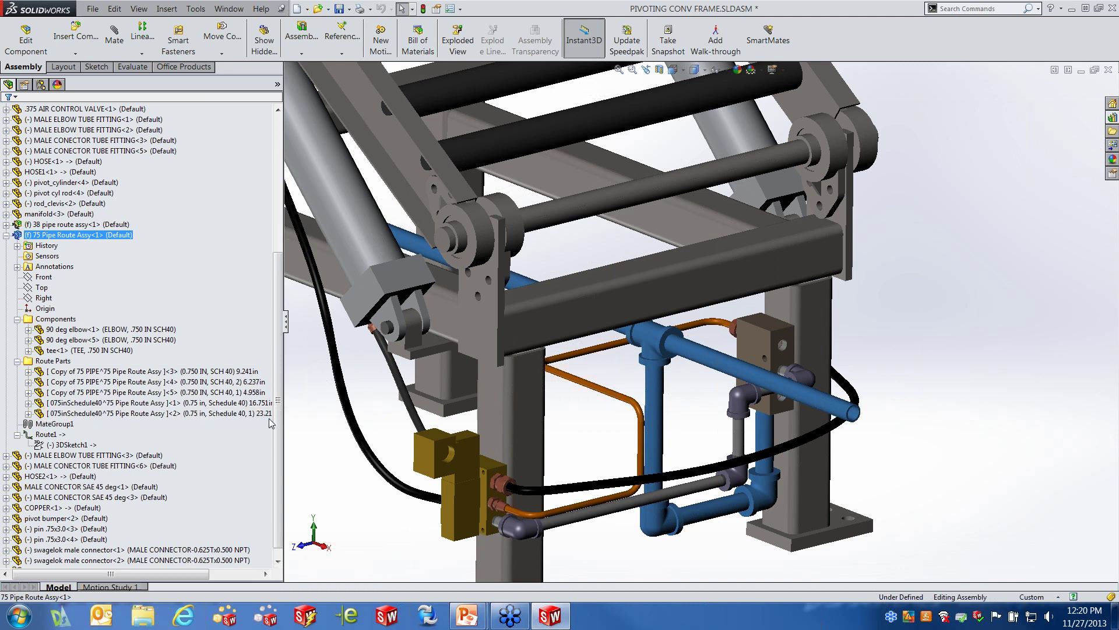
click(314, 417)
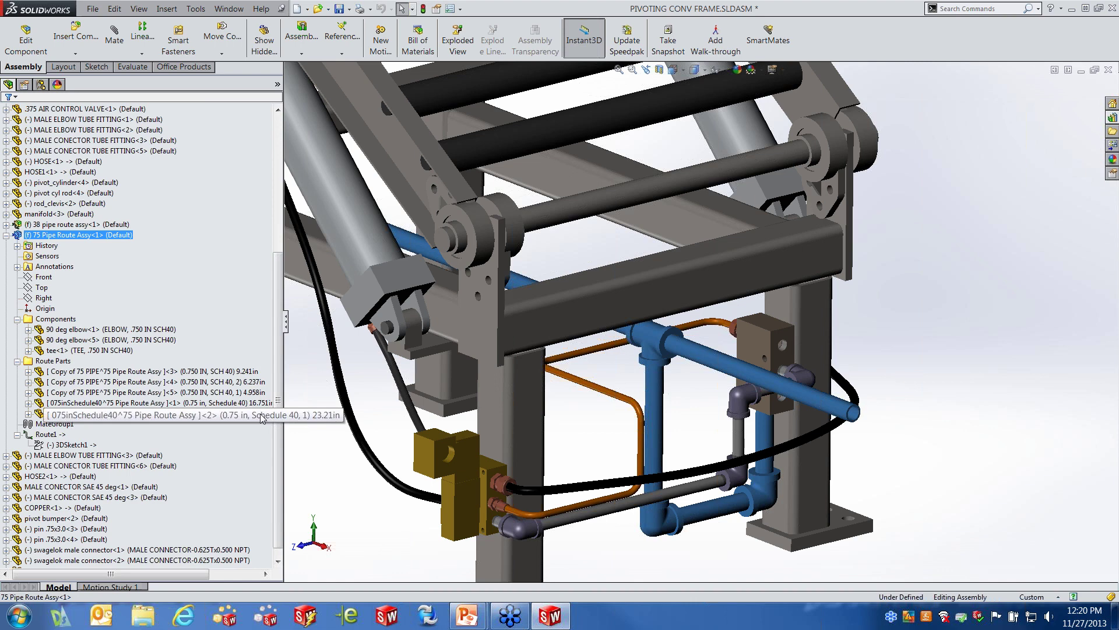
scroll(239, 175, up, 7)
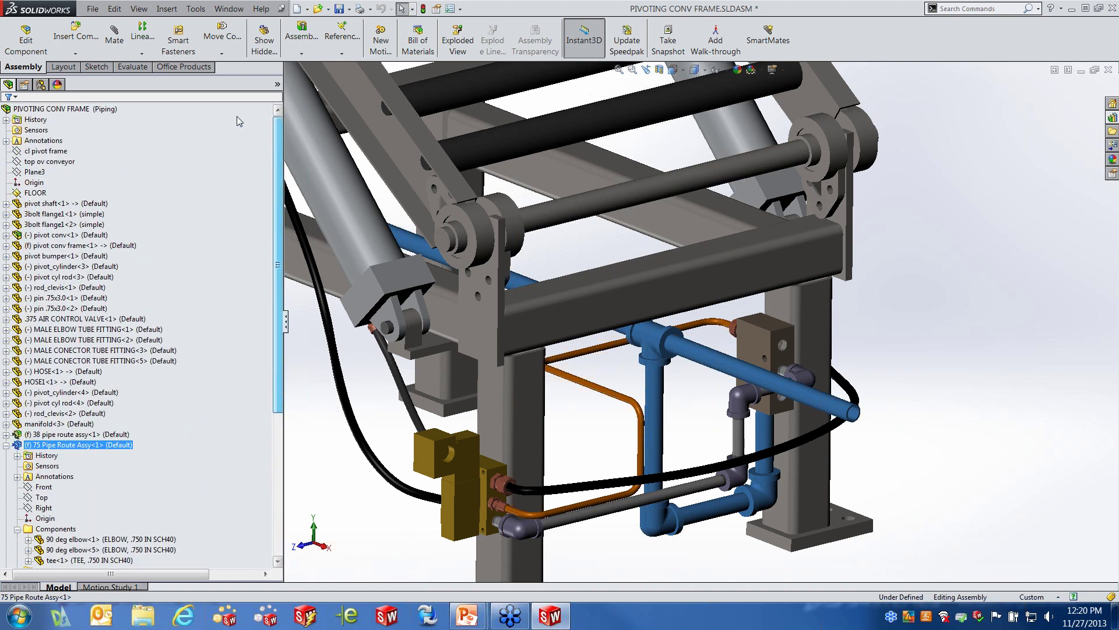
right_click(50, 109)
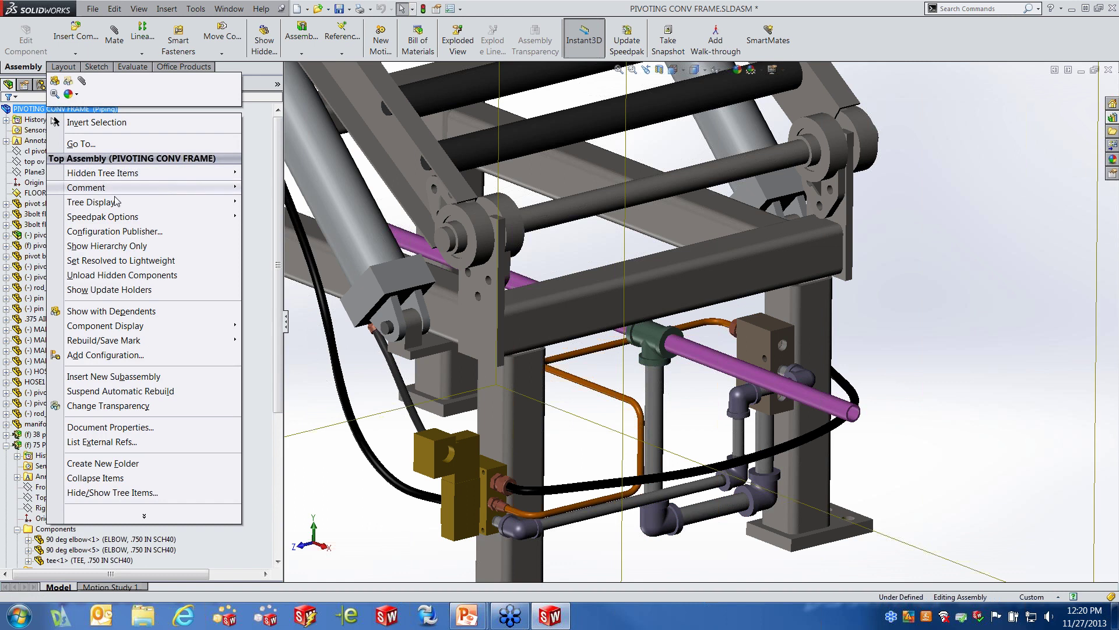
mouse_move(116, 203)
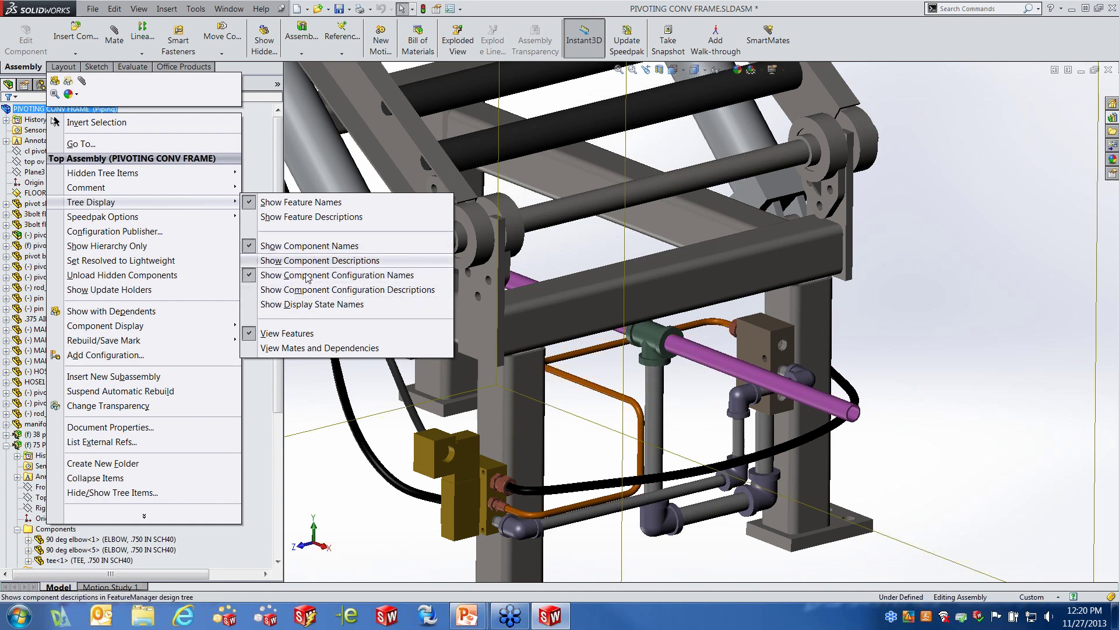
click(341, 509)
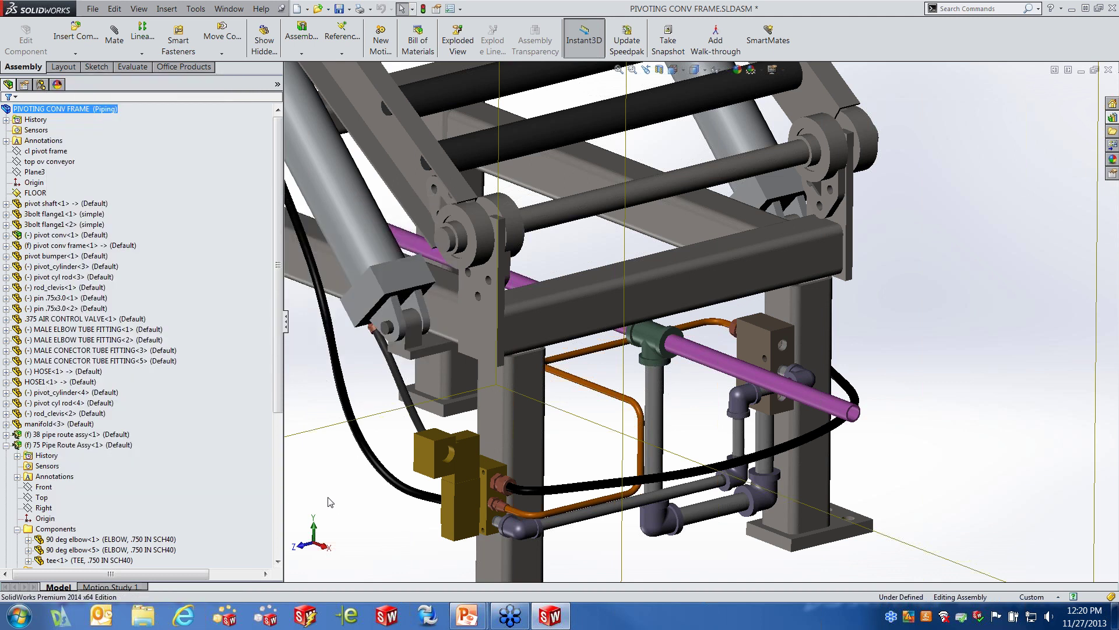
drag(279, 387, 279, 515)
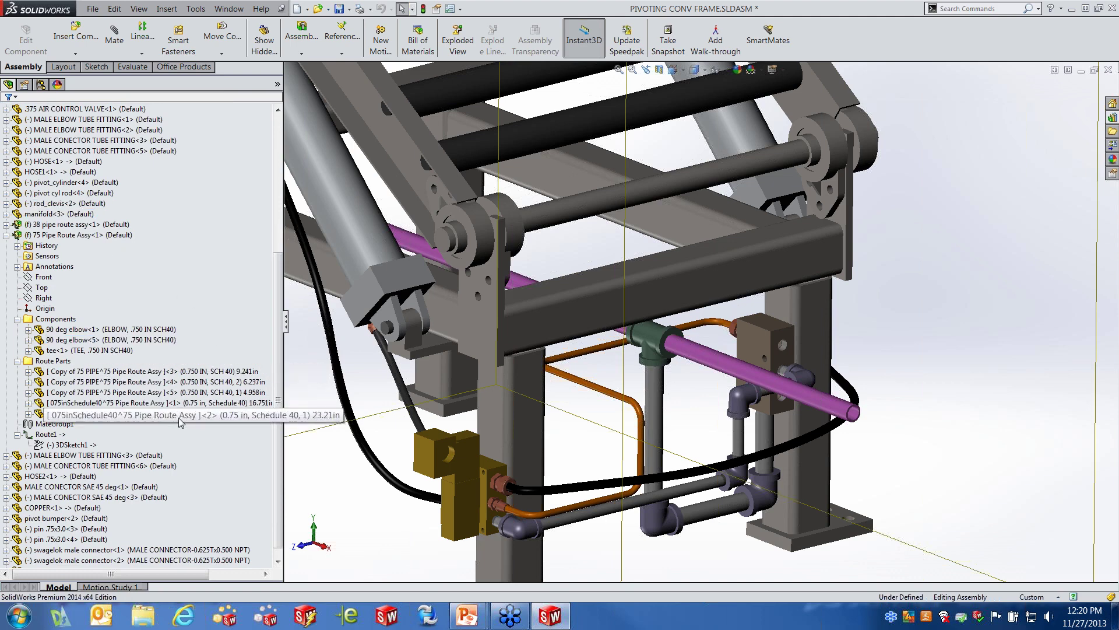
Step: Switch to the PowerPoint presentation and show the Internal vs. External slide of Pipe and Tube Fundamentals
click(428, 615)
click(899, 109)
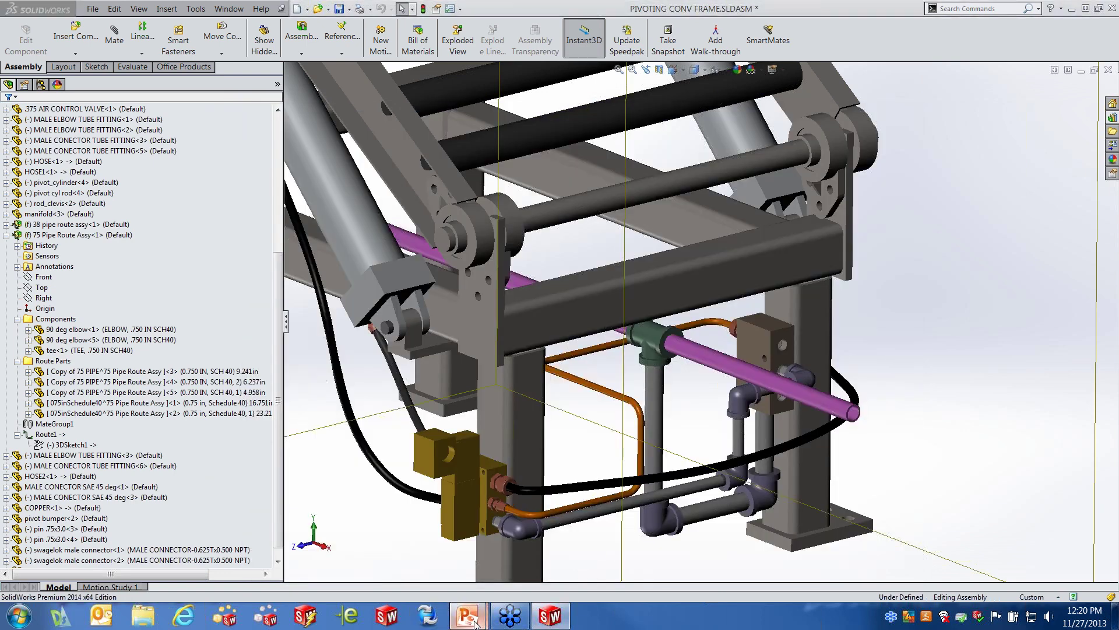
mouse_move(467, 617)
click(531, 564)
click(474, 371)
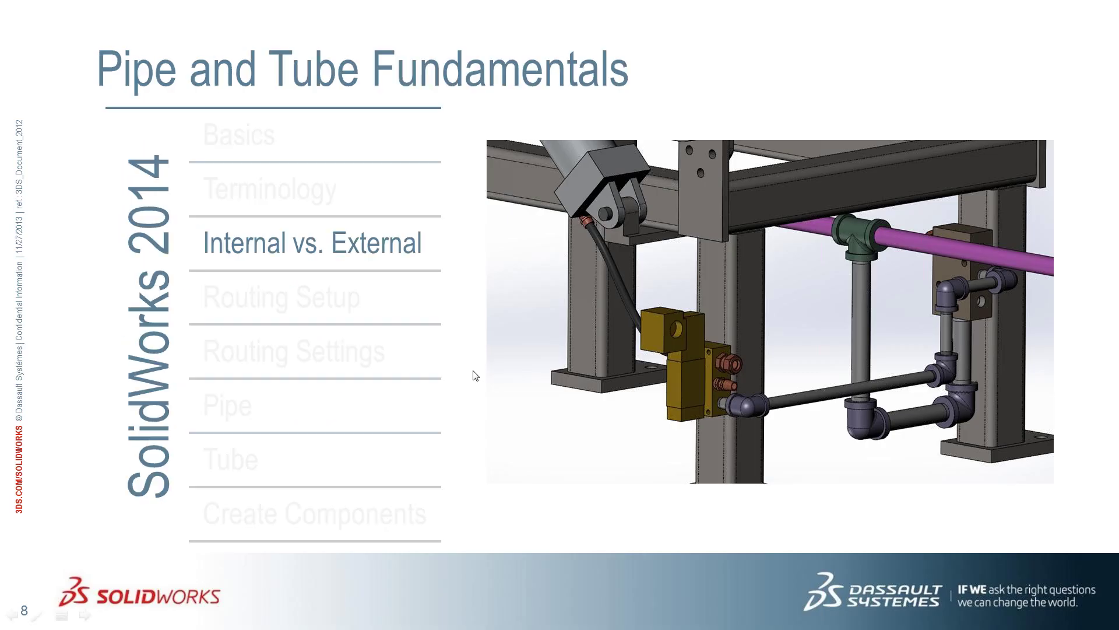
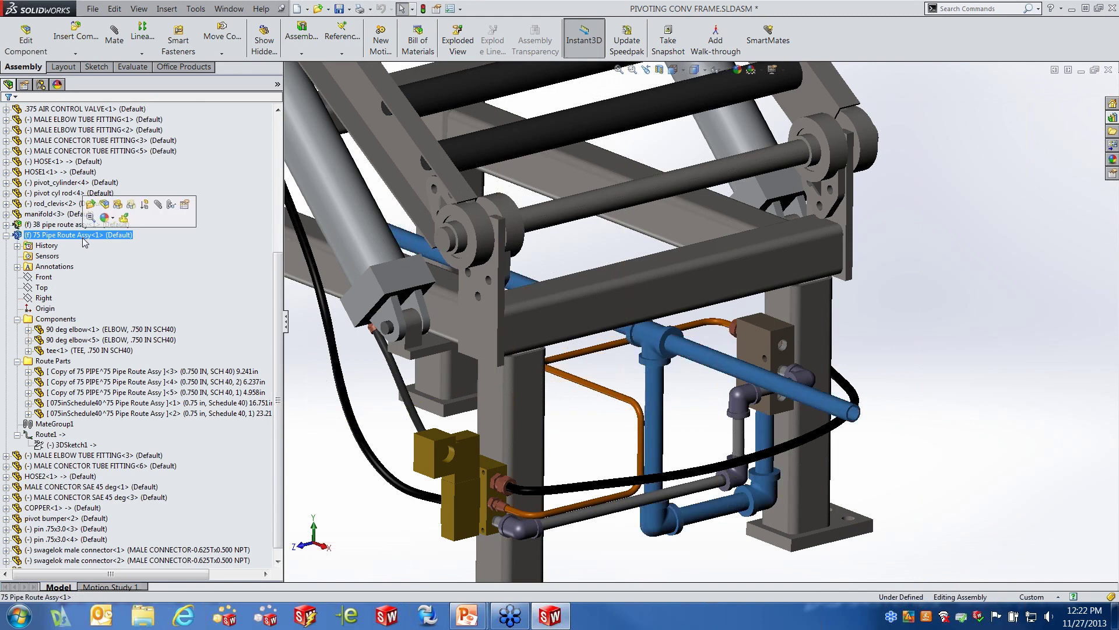
Step: Highlight the 0.75 in Schedule 40 route part <1>, check its option for saving in an external file, and collapse the 75 Pipe Route Assy
ctrl+click(154, 329)
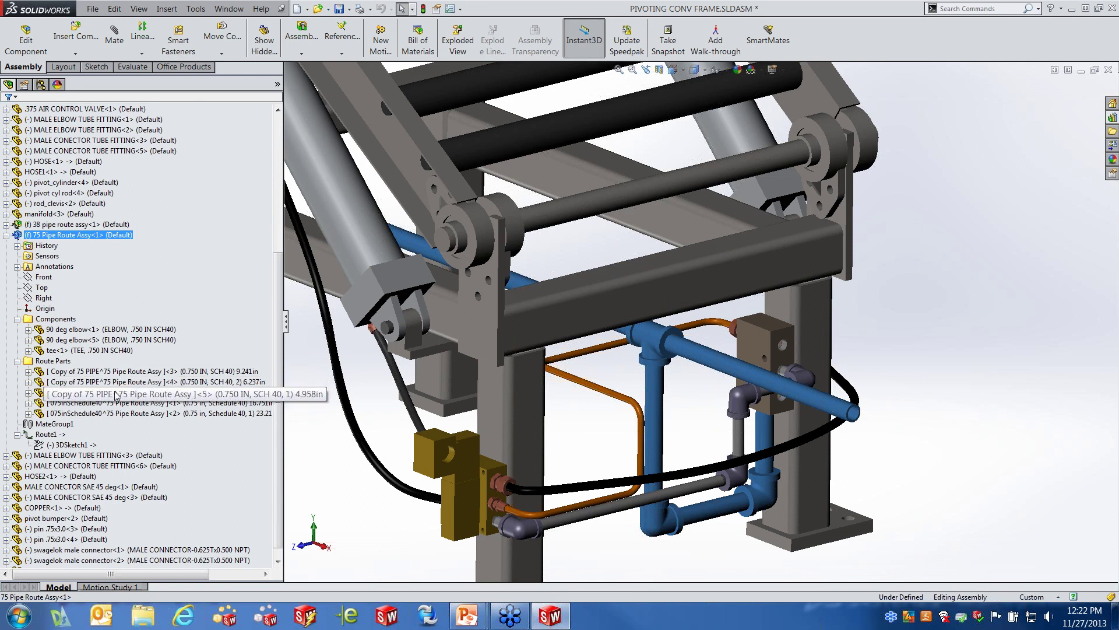
click(168, 404)
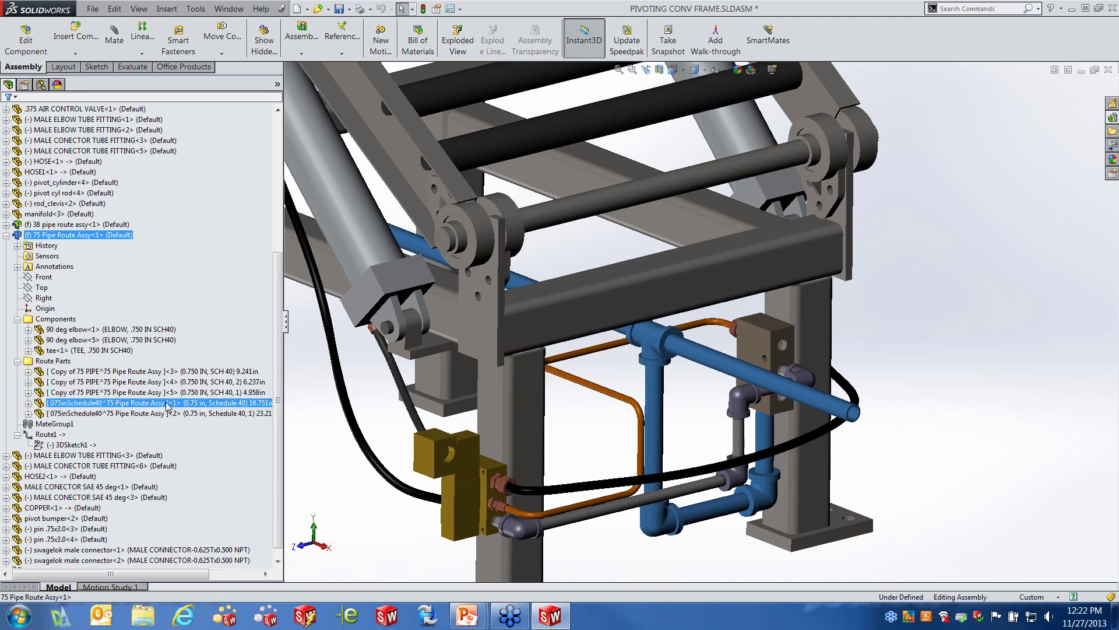
click(167, 404)
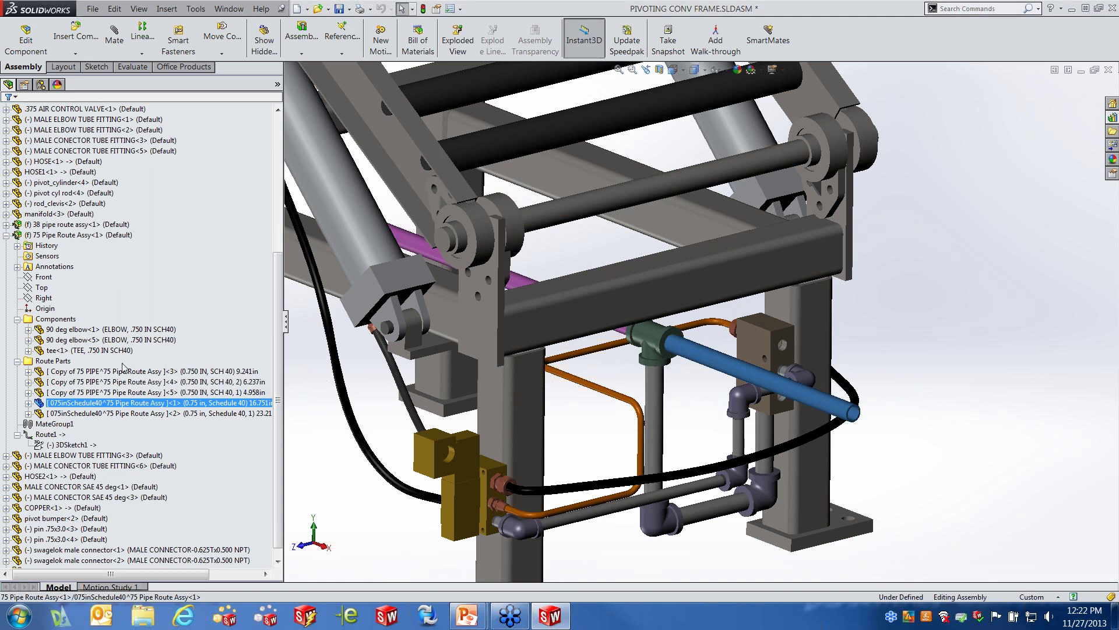
right_click(132, 404)
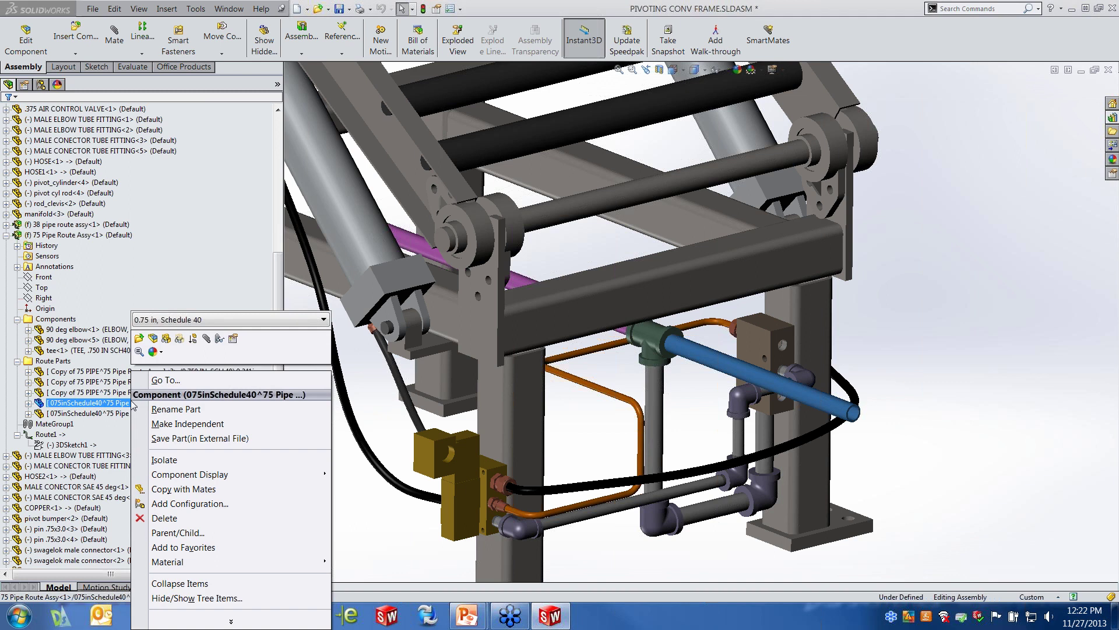
click(208, 438)
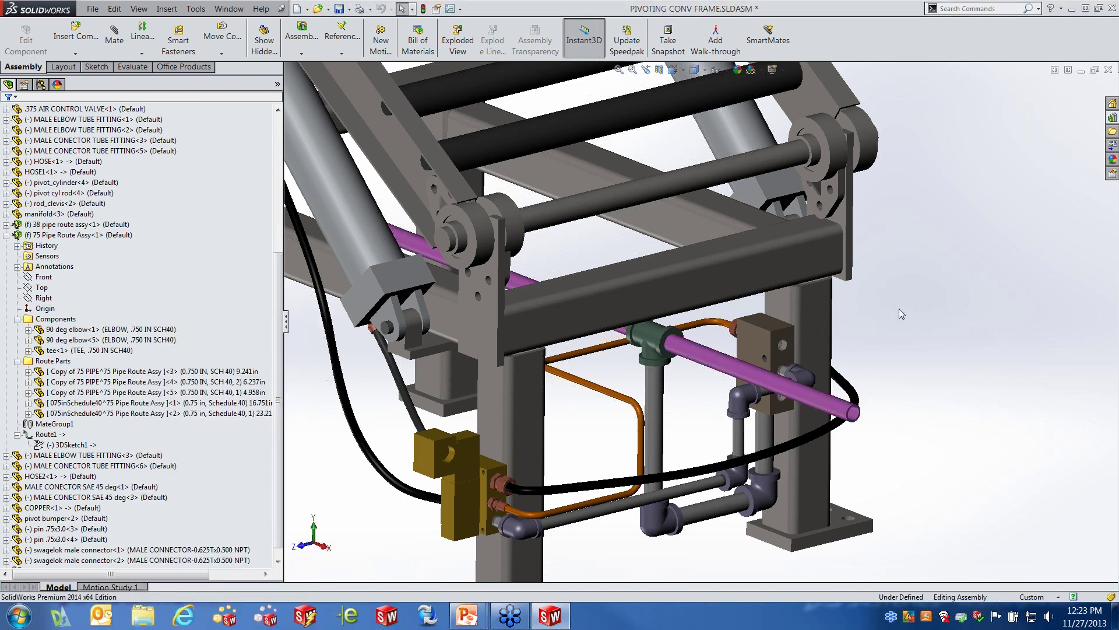
click(6, 235)
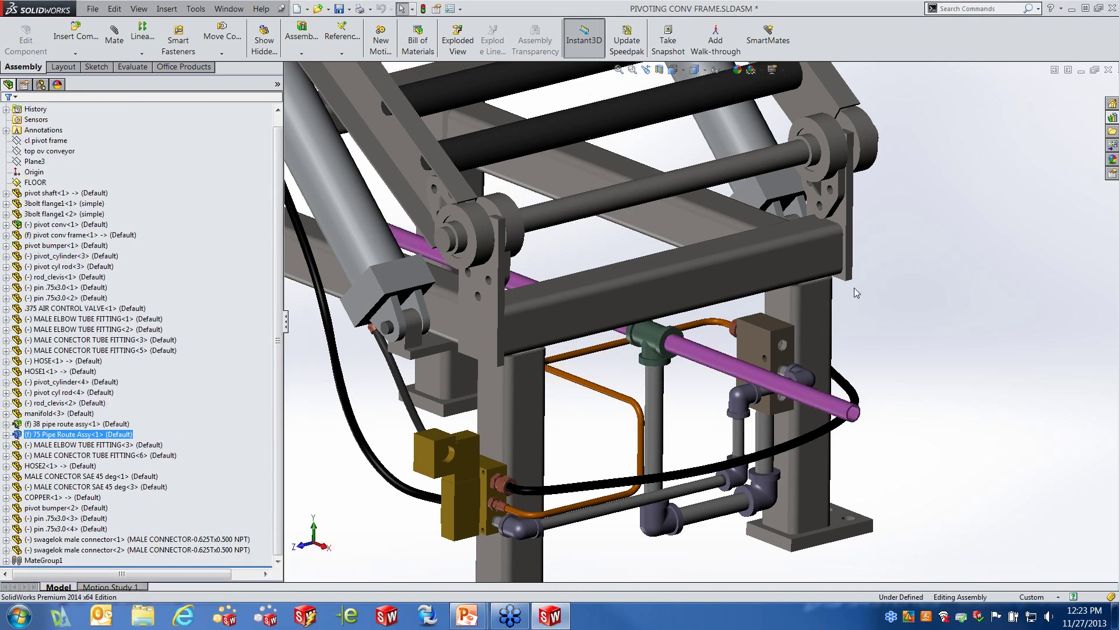
click(76, 53)
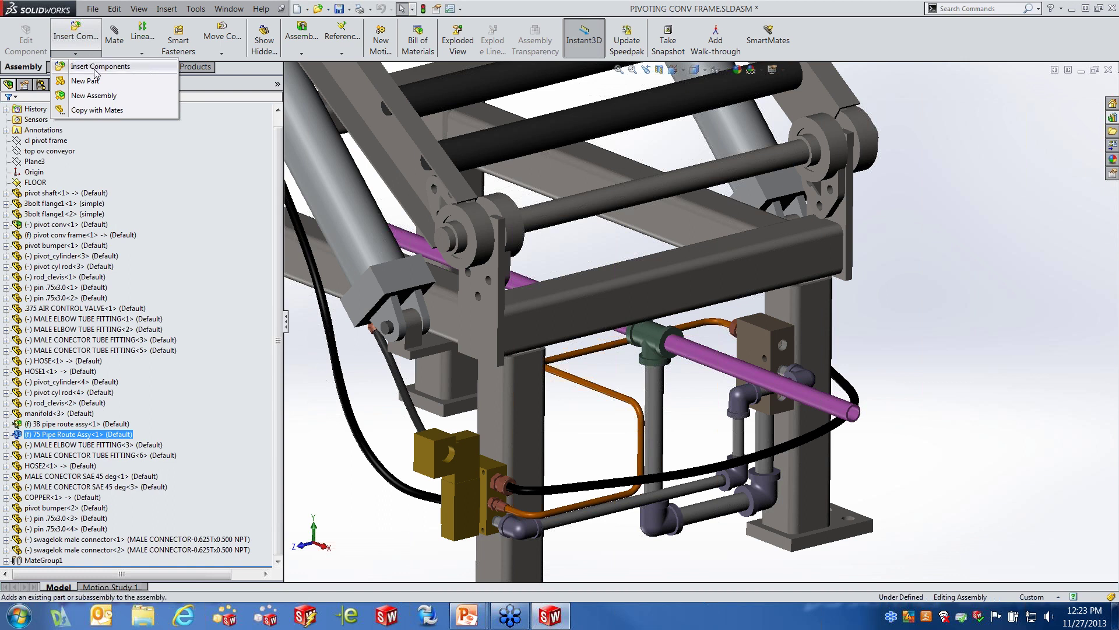
click(97, 68)
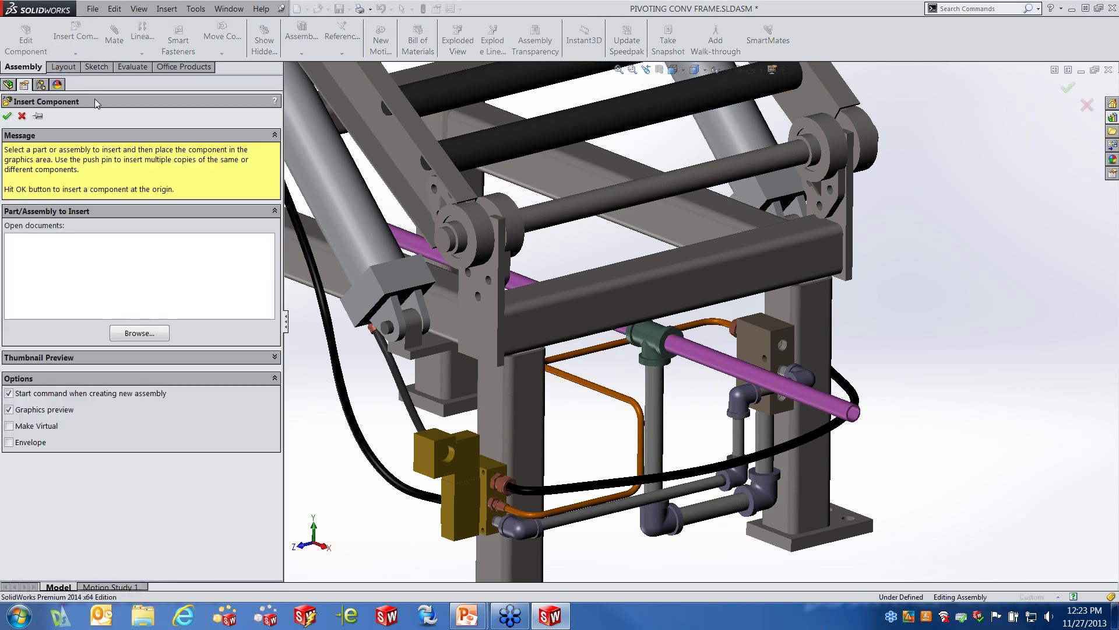
click(22, 115)
Step: Insert a new part into the conveyor assembly with its sketch plane on the crossbeam's front face, and highlight the part in the tree
click(76, 53)
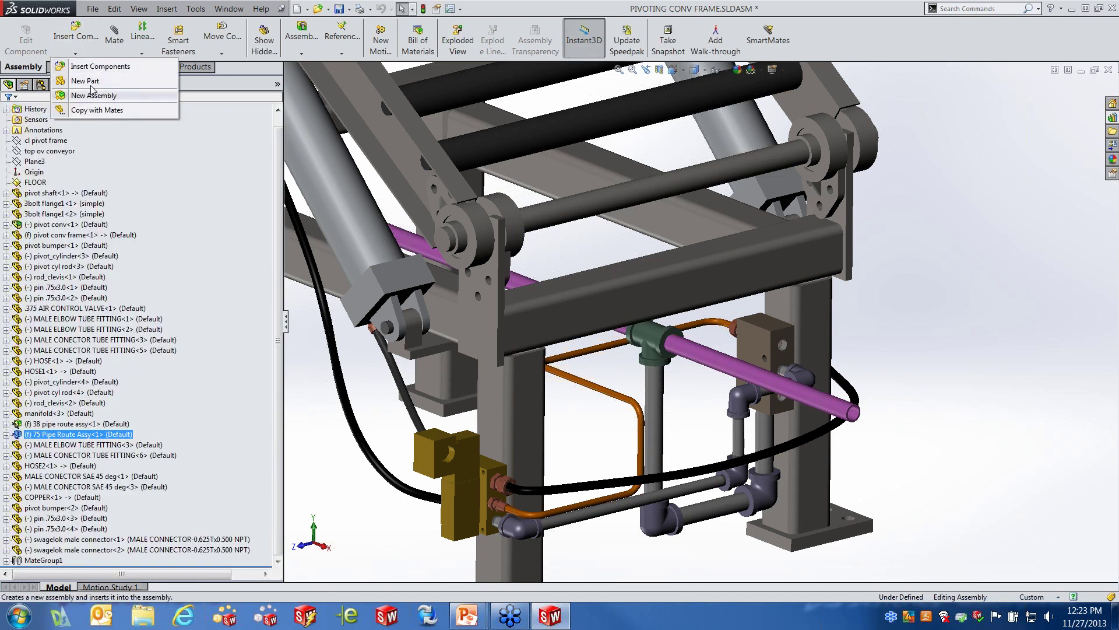
click(87, 80)
click(688, 284)
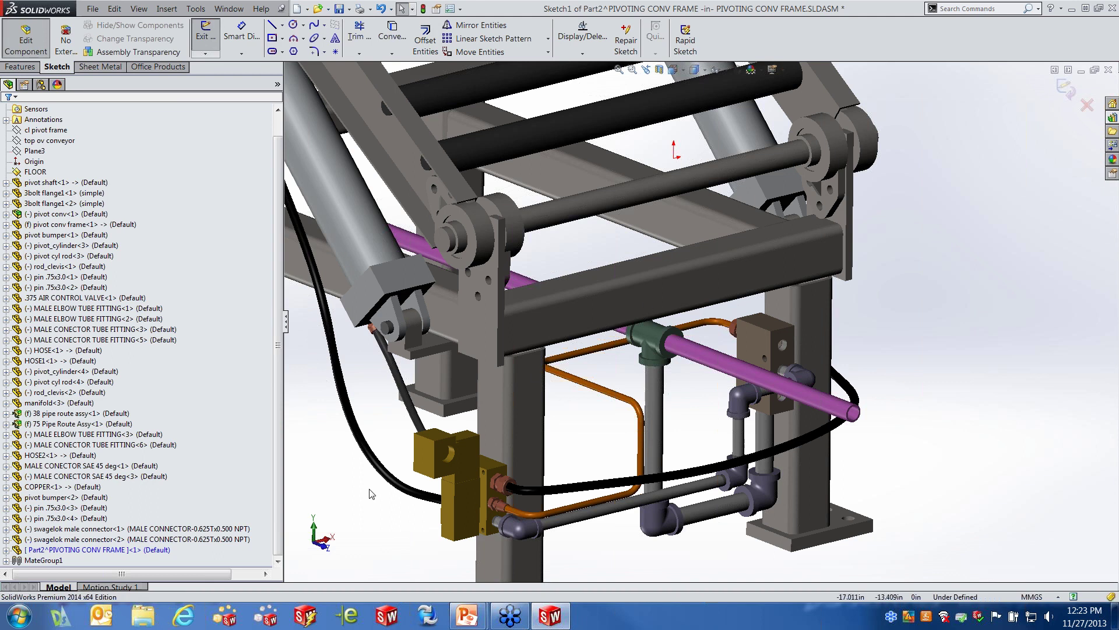
click(44, 551)
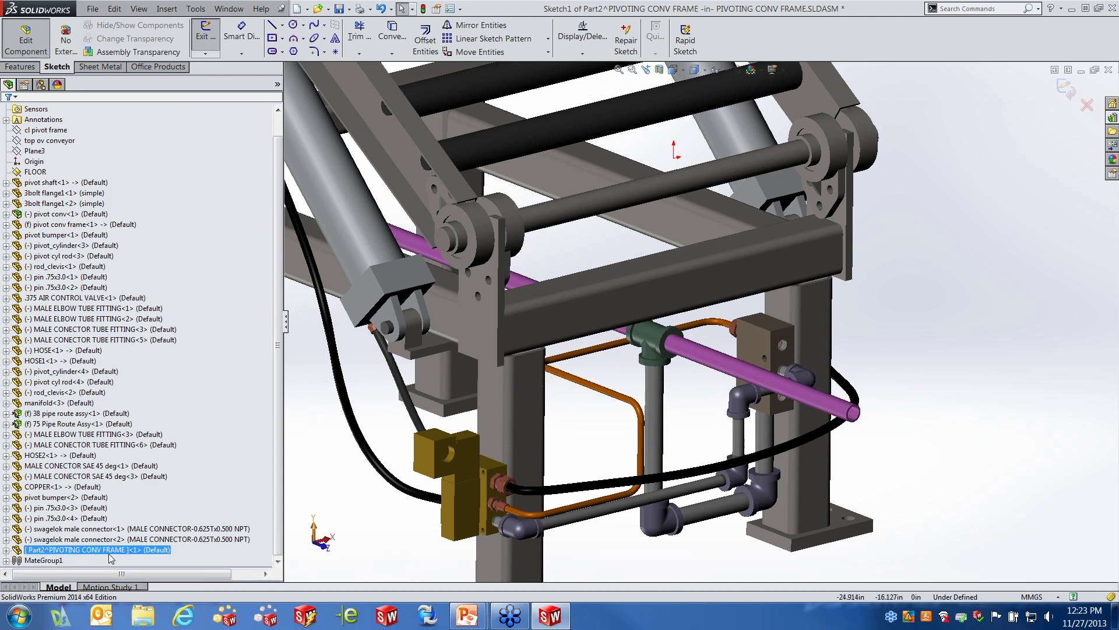
Step: Show the Assemblies system option Save new components to external files, enabling it and clearing it again
click(461, 9)
click(476, 24)
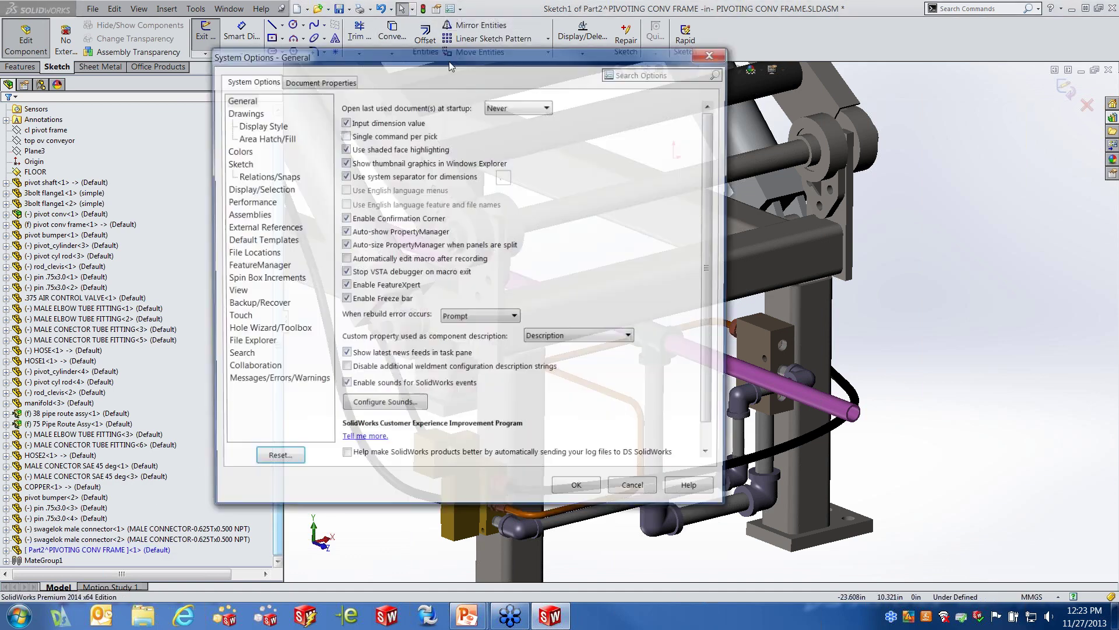
click(232, 215)
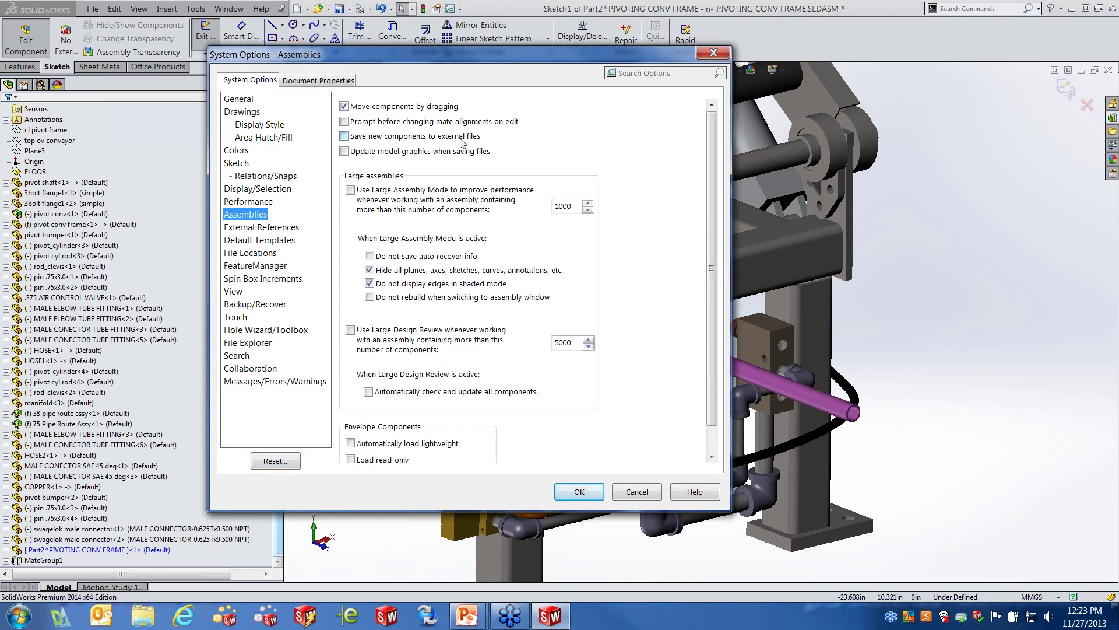
click(344, 136)
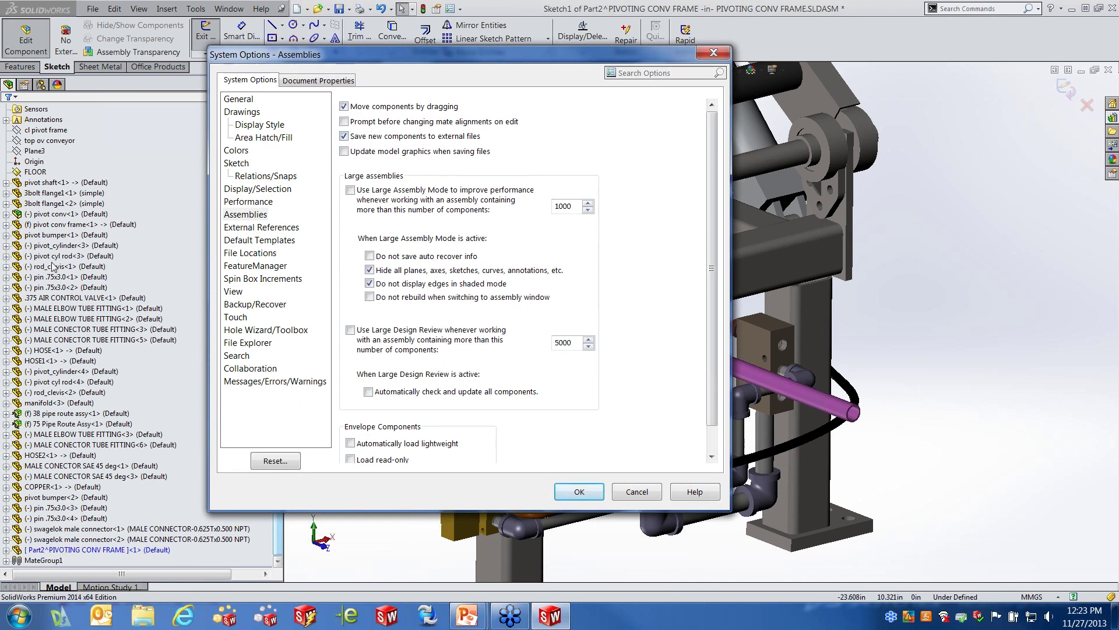
click(344, 137)
click(579, 492)
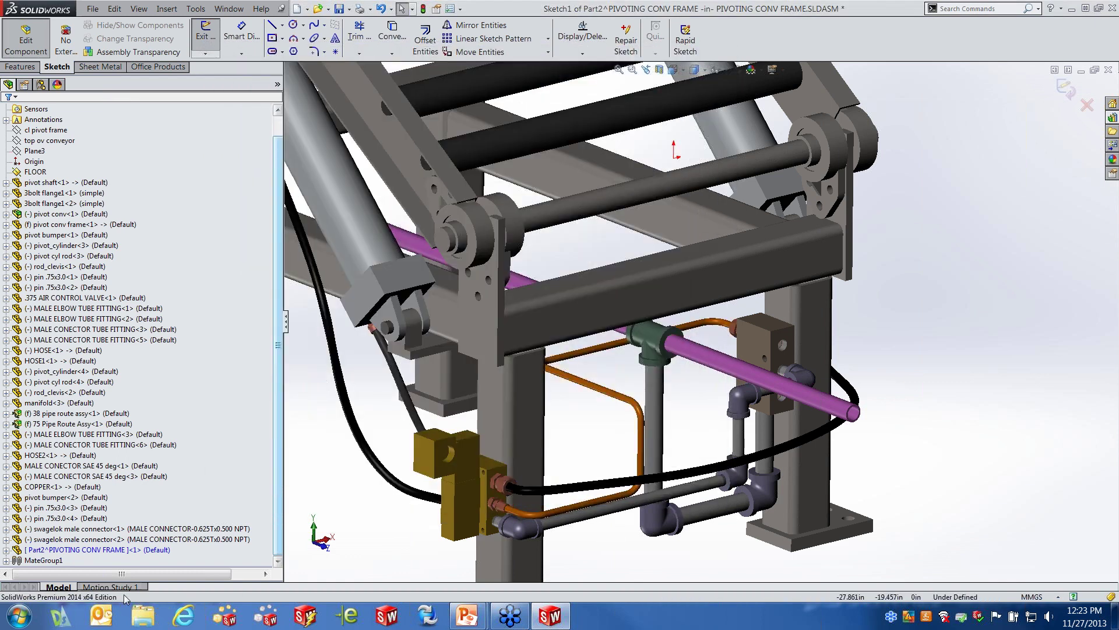
Step: Sketch a center rectangle about 2.5 by 3.3 in on the front face of the frame's crossbeam
click(642, 296)
click(272, 39)
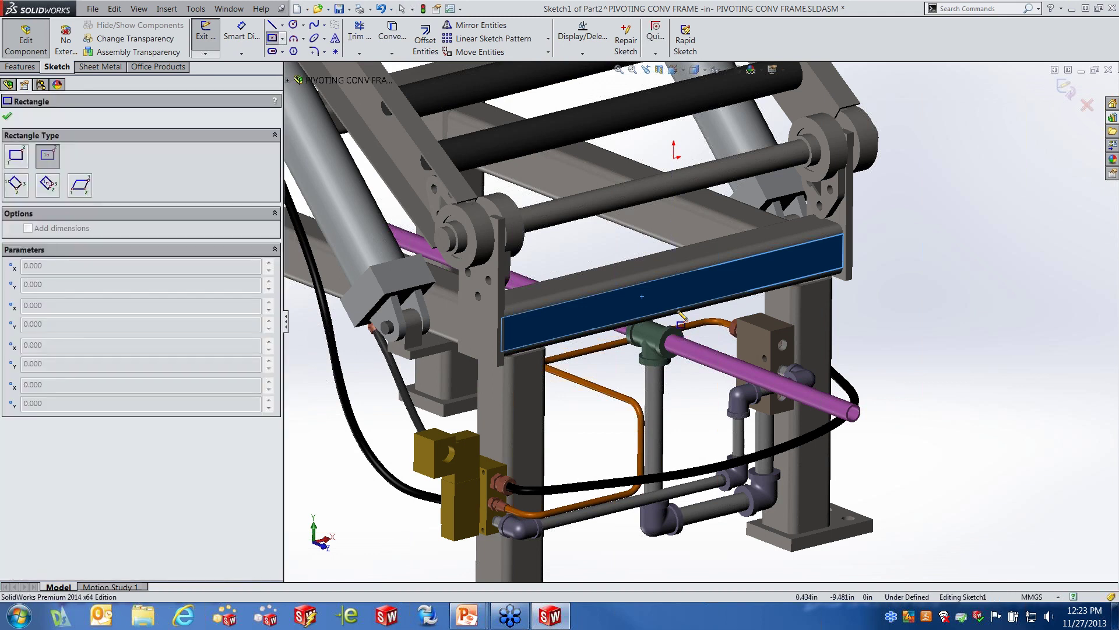
click(680, 303)
click(694, 317)
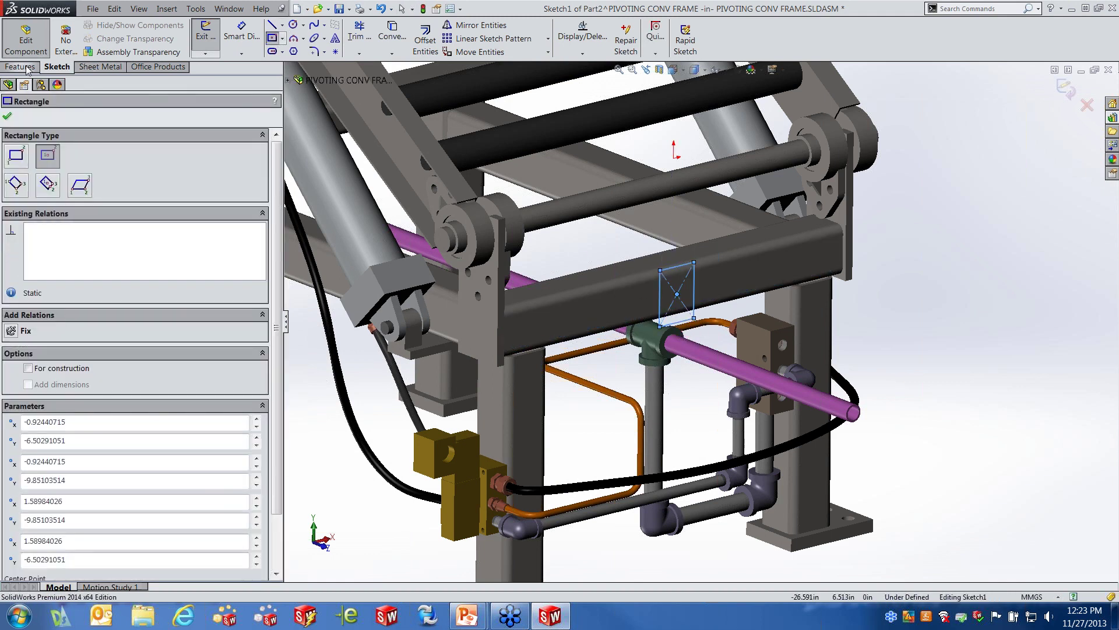
Step: Extrude the rectangle as a 10 mm blind boss and return to editing the conveyor assembly
click(27, 68)
click(212, 40)
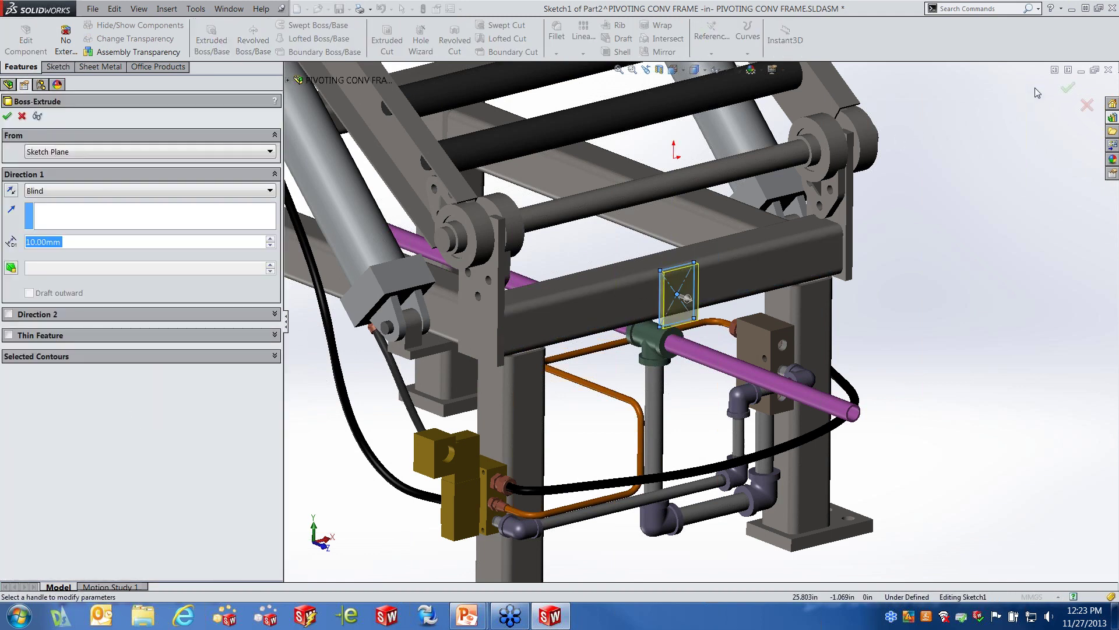
click(1067, 89)
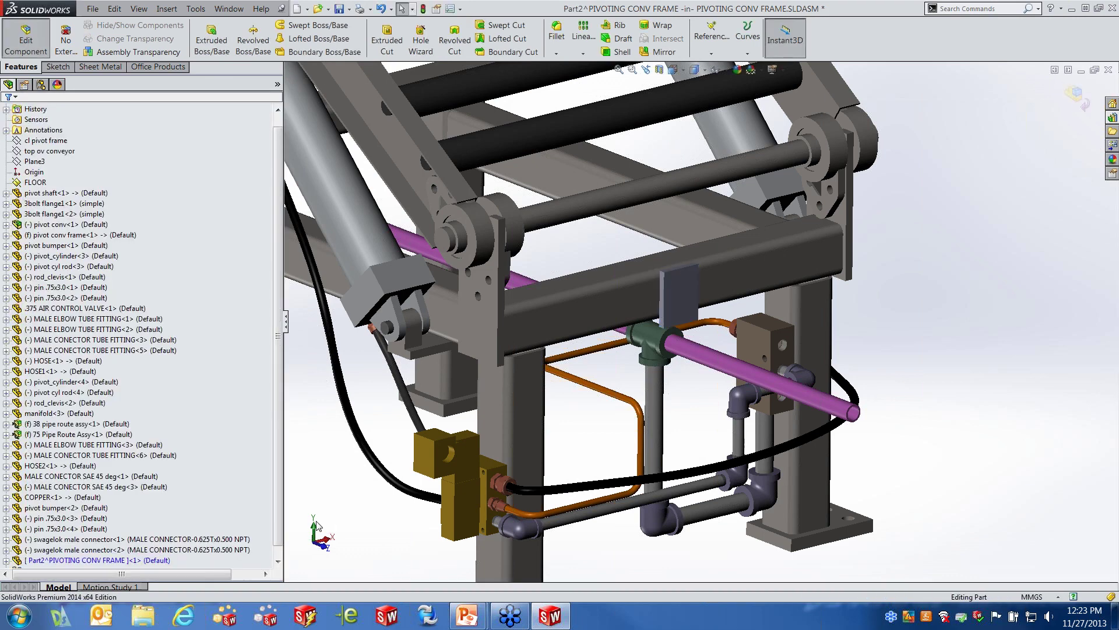
click(1072, 95)
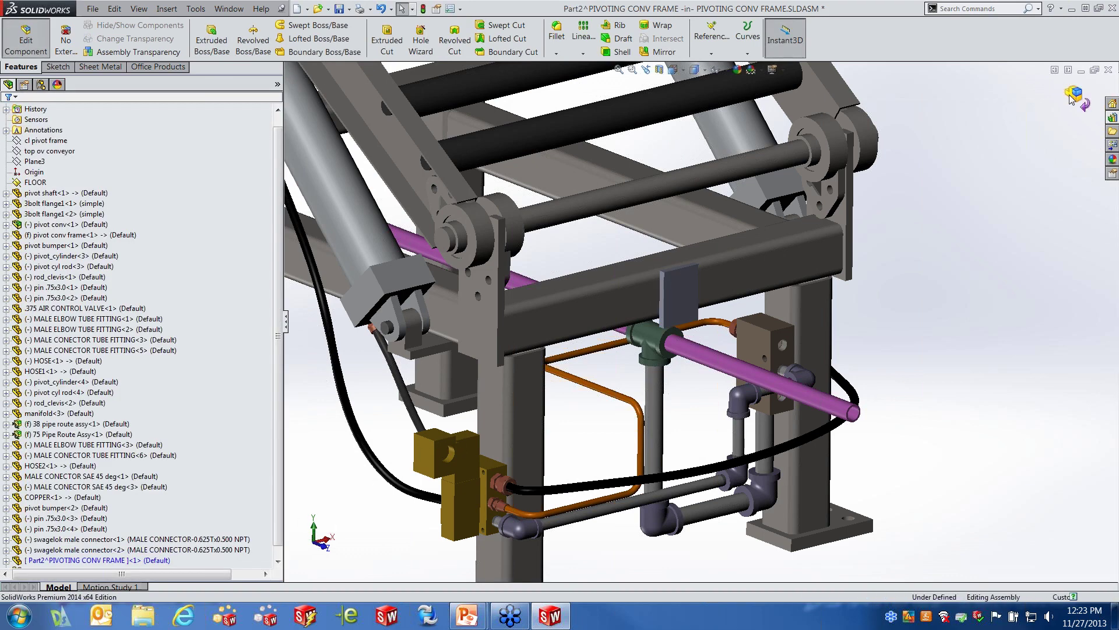
Step: Return to the top-level assembly and save the virtual component Part2 as an external file on the Desktop
click(92, 560)
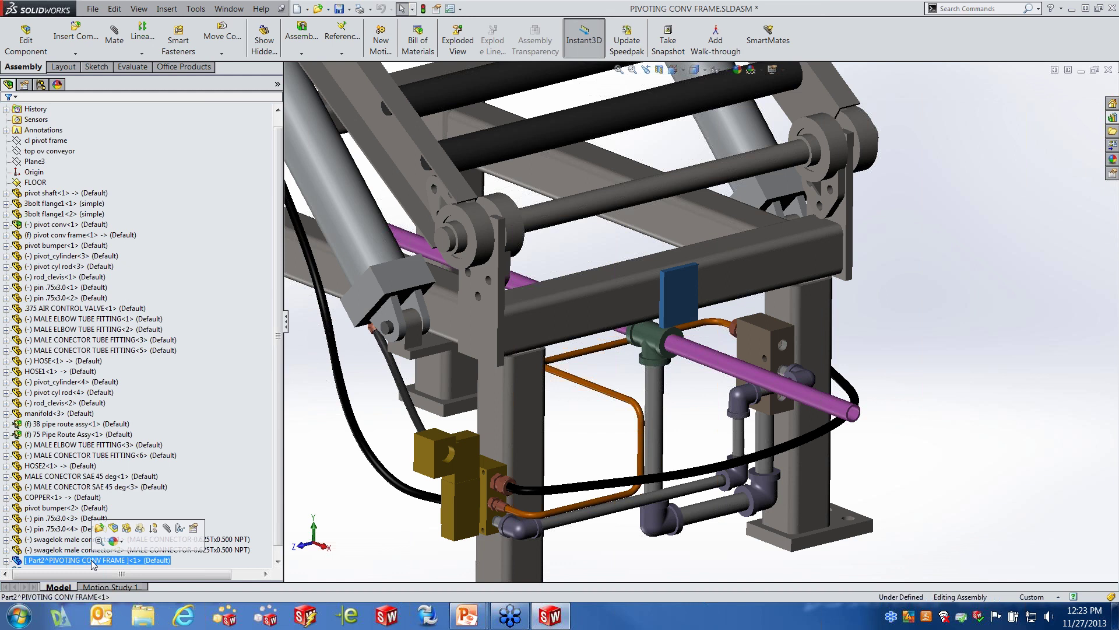
right_click(92, 561)
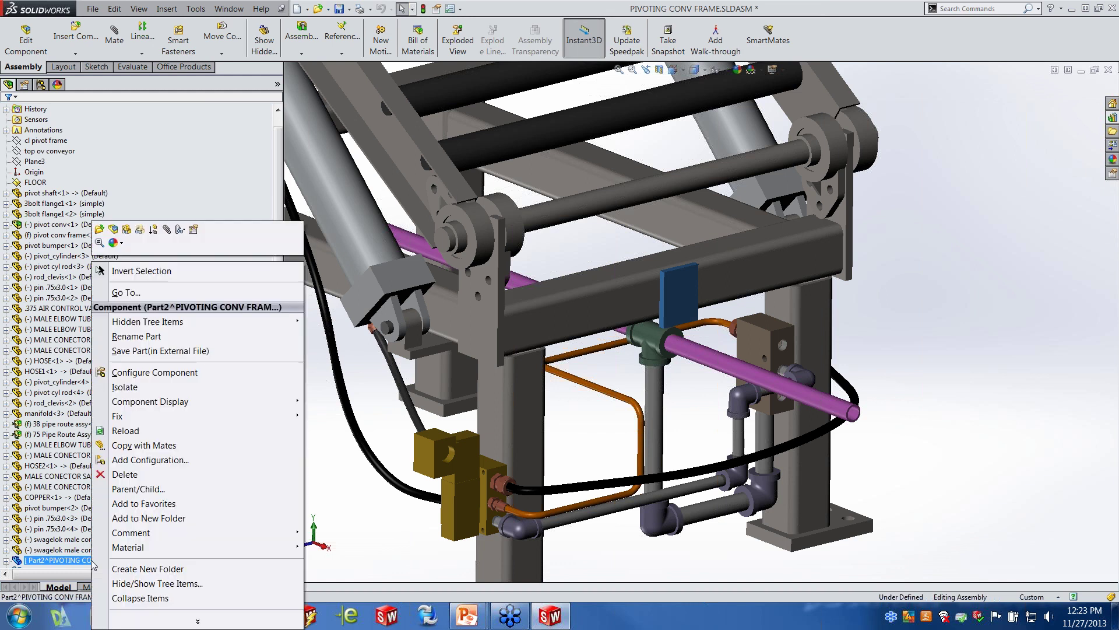
click(187, 351)
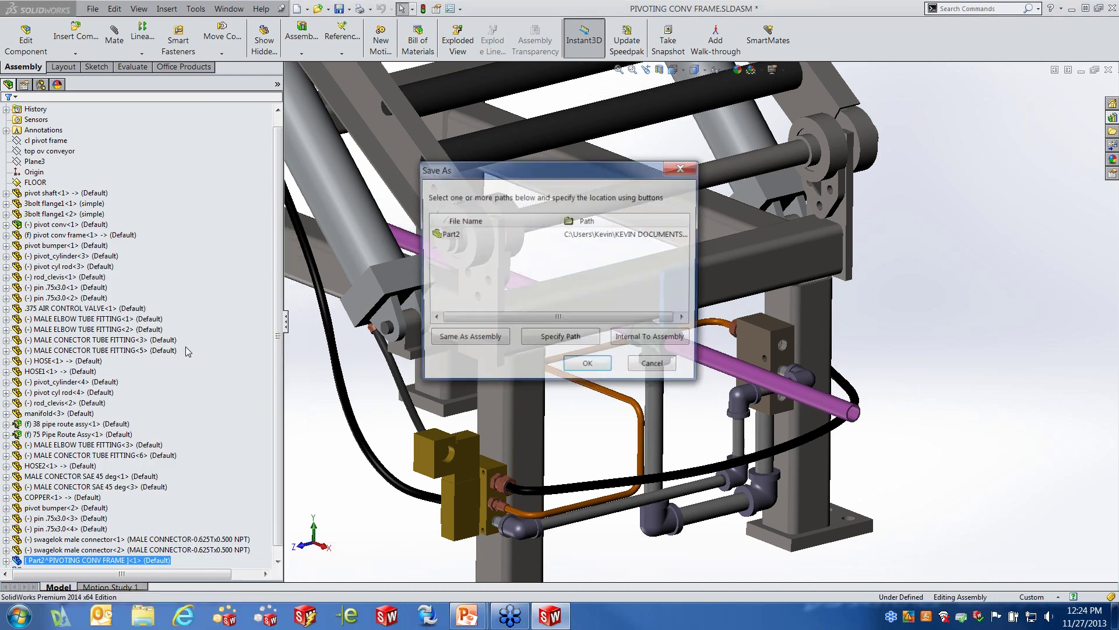
click(553, 344)
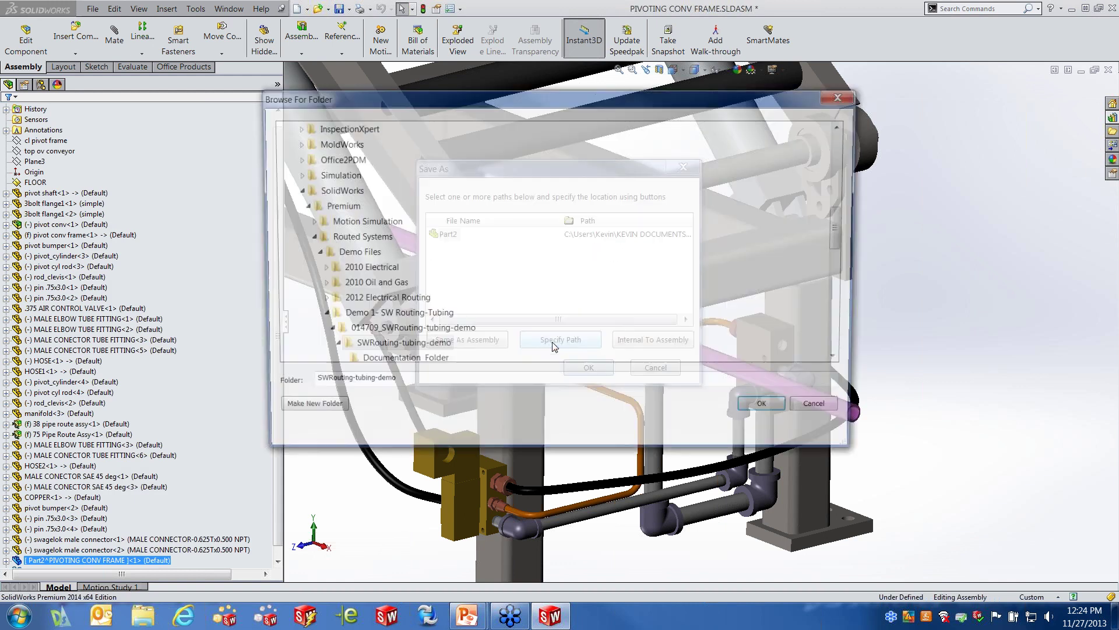
drag(846, 229, 842, 126)
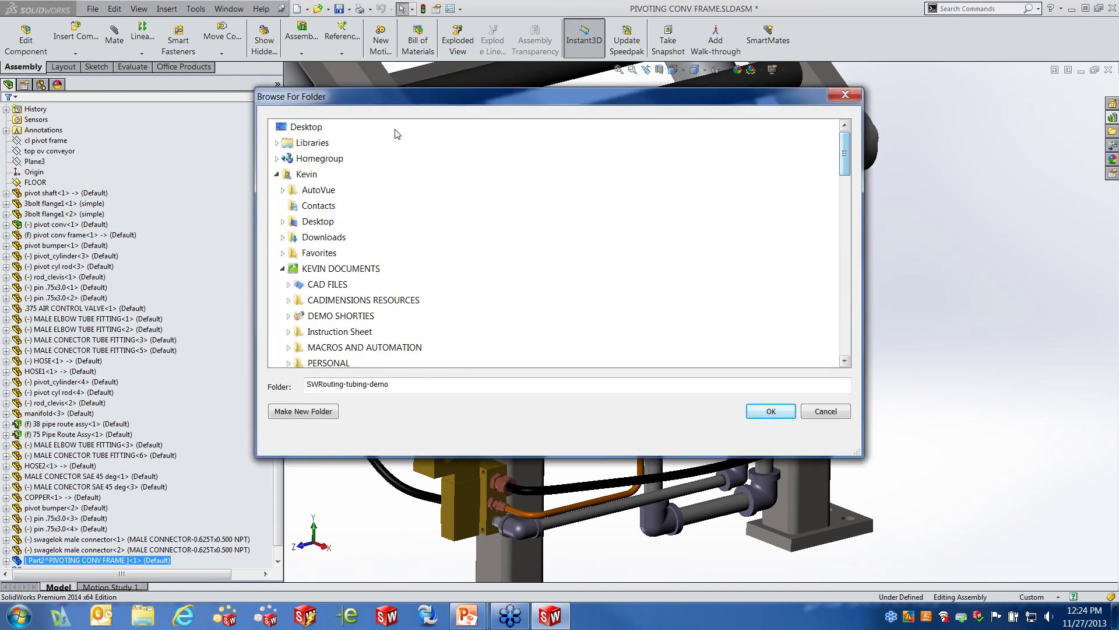
click(306, 127)
click(779, 411)
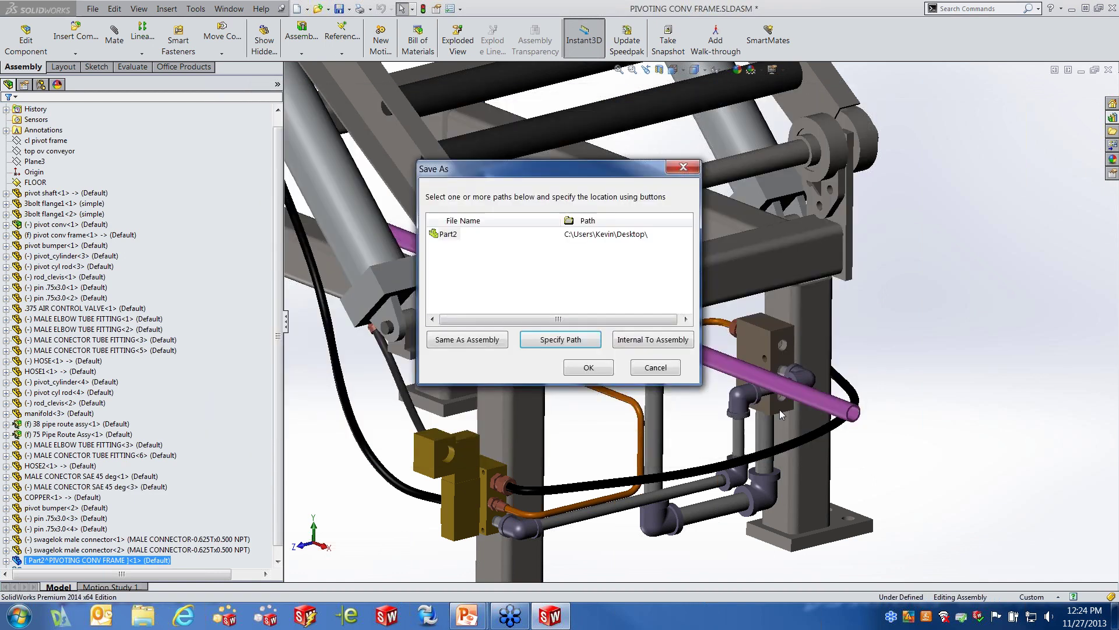
click(588, 368)
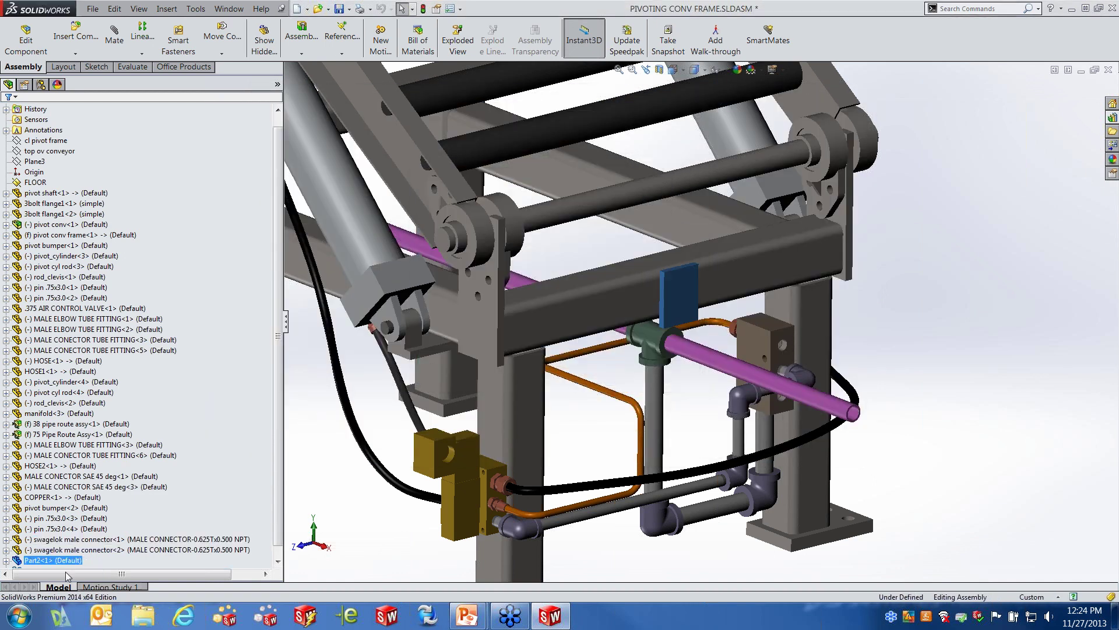
Step: Make the external component Part2 virtual again, accepting that its link to the external file is broken
click(45, 562)
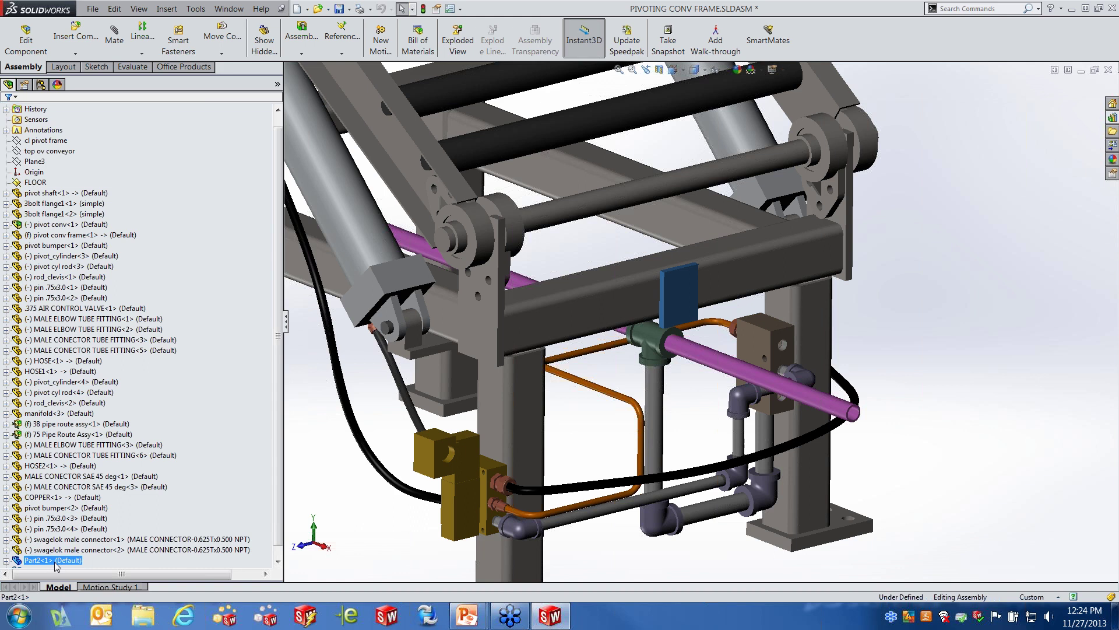
right_click(57, 563)
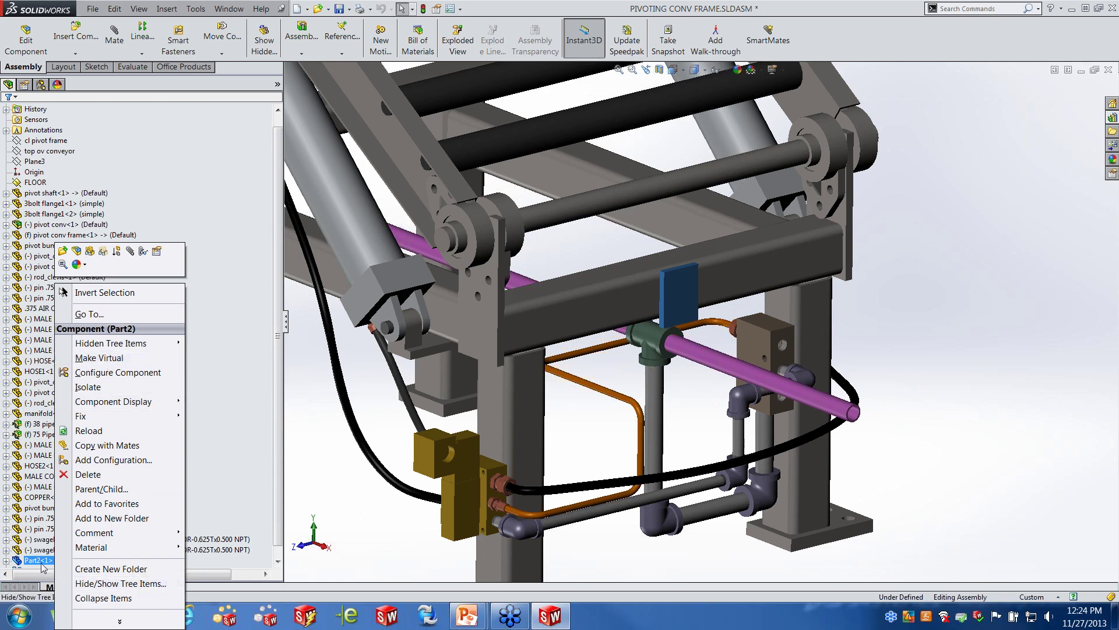
click(128, 358)
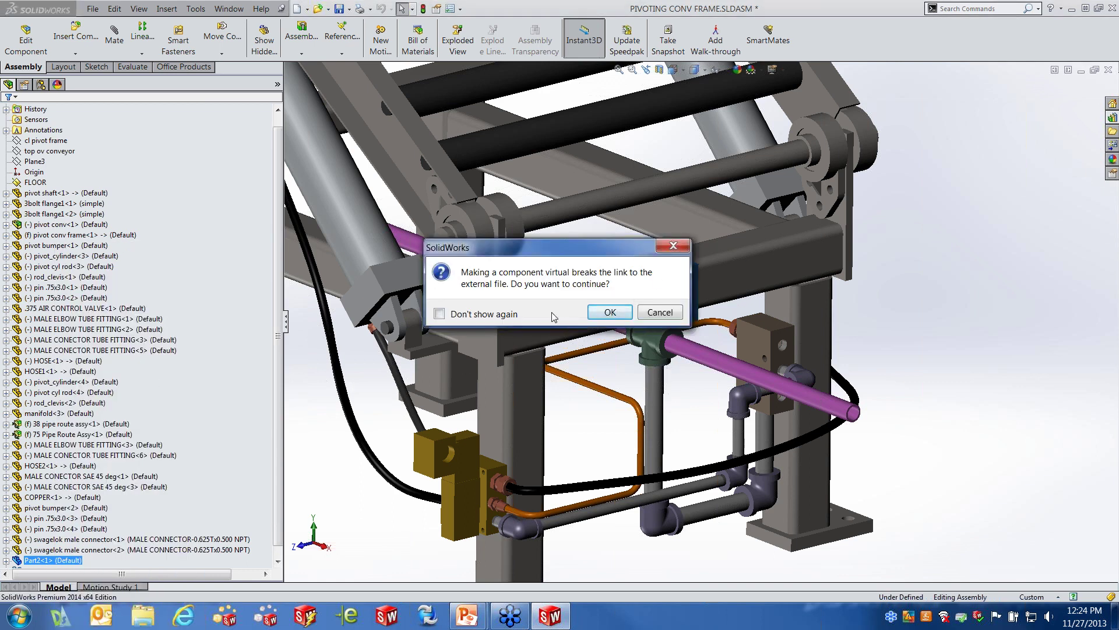
click(621, 315)
click(56, 561)
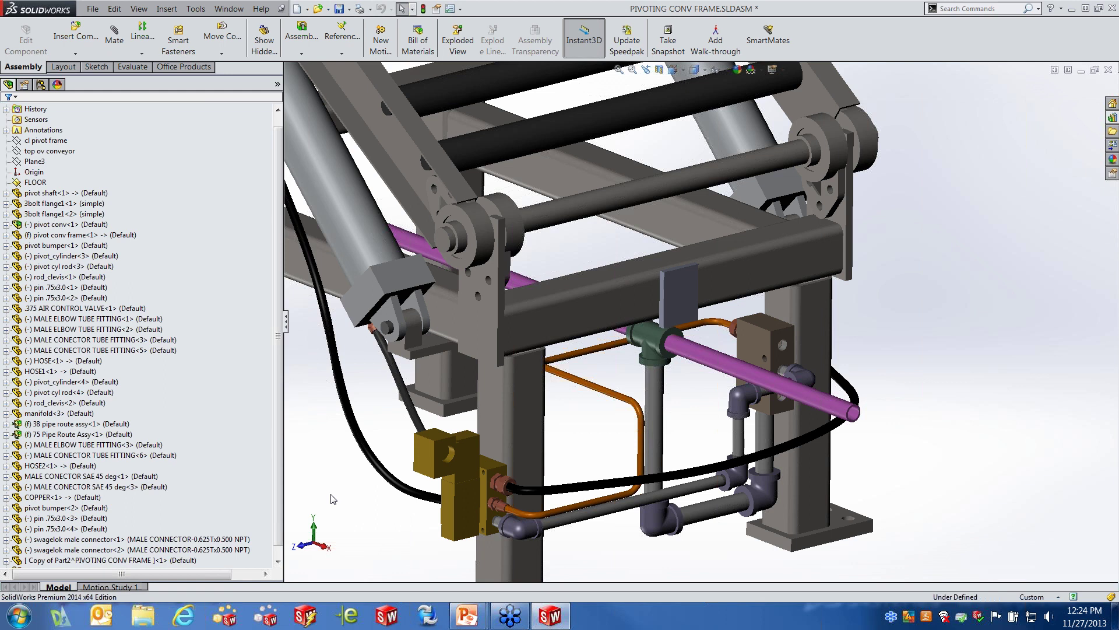
Step: Switch to the PowerPoint slide show to review the Internal vs. External slide, and return to SolidWorks
mouse_move(467, 615)
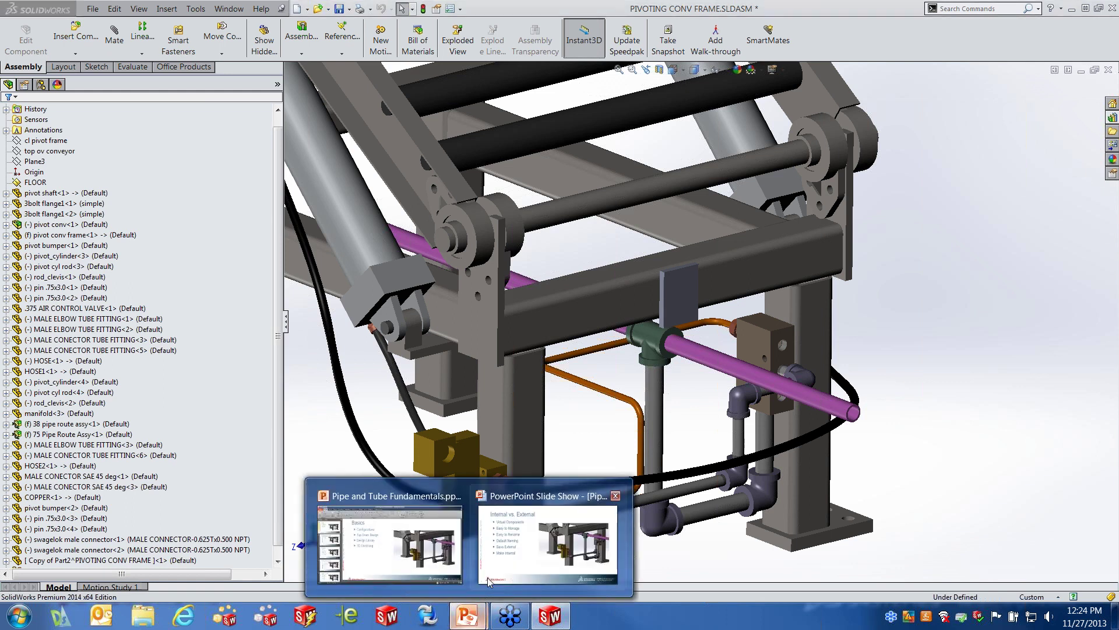
click(487, 577)
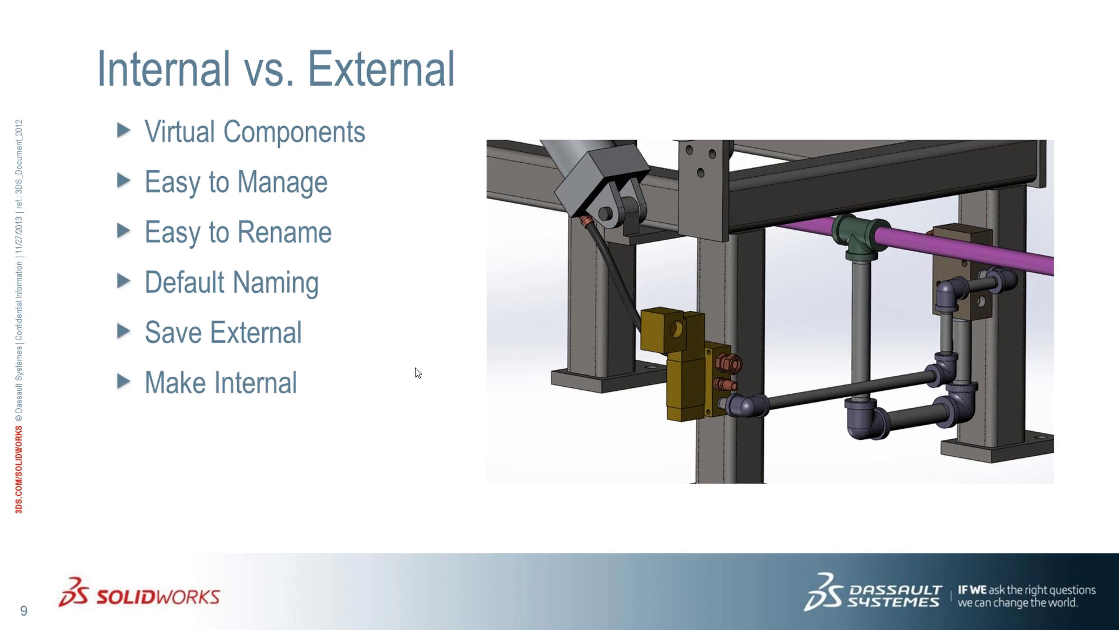
key(super+Tab)
key(super+Tab)
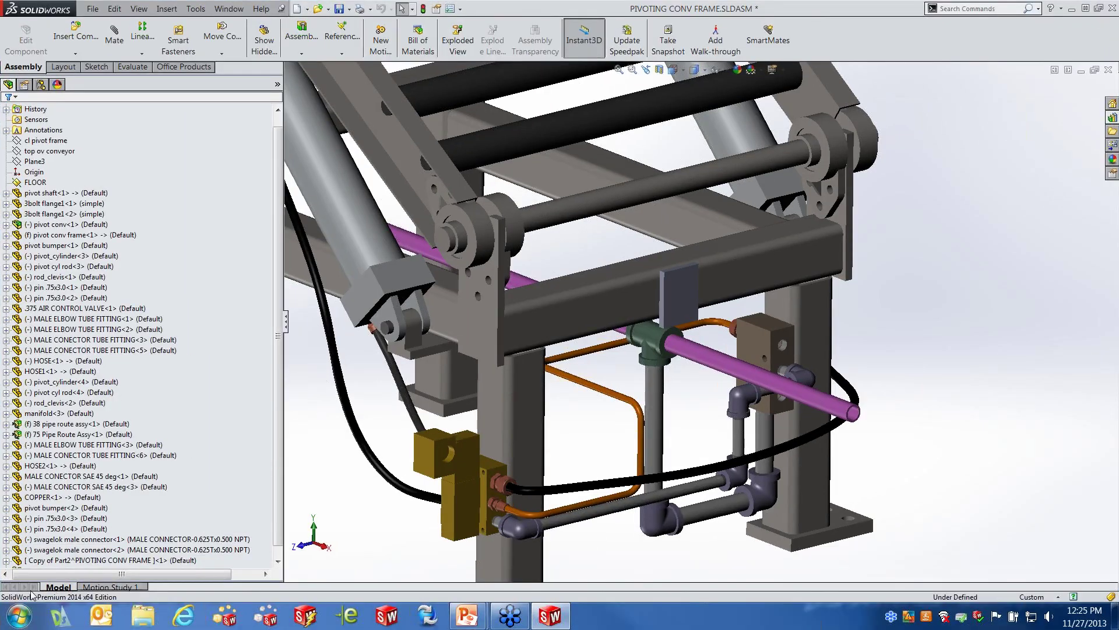
Step: Rename the virtual copy of Part2 as Bracket in the assembly tree
click(52, 561)
right_click(51, 562)
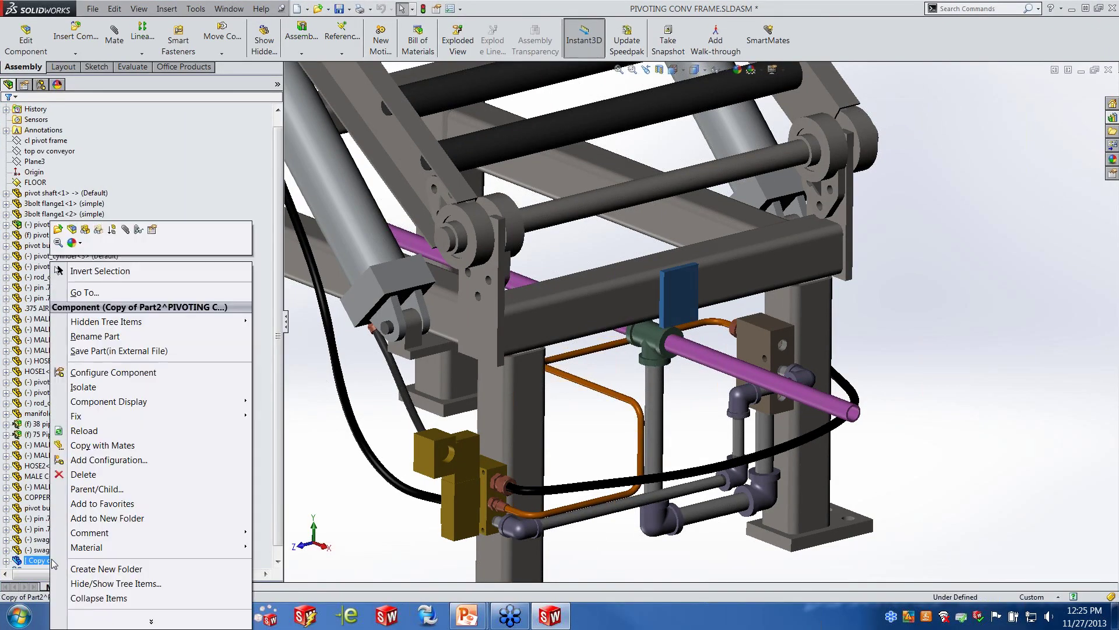
click(124, 338)
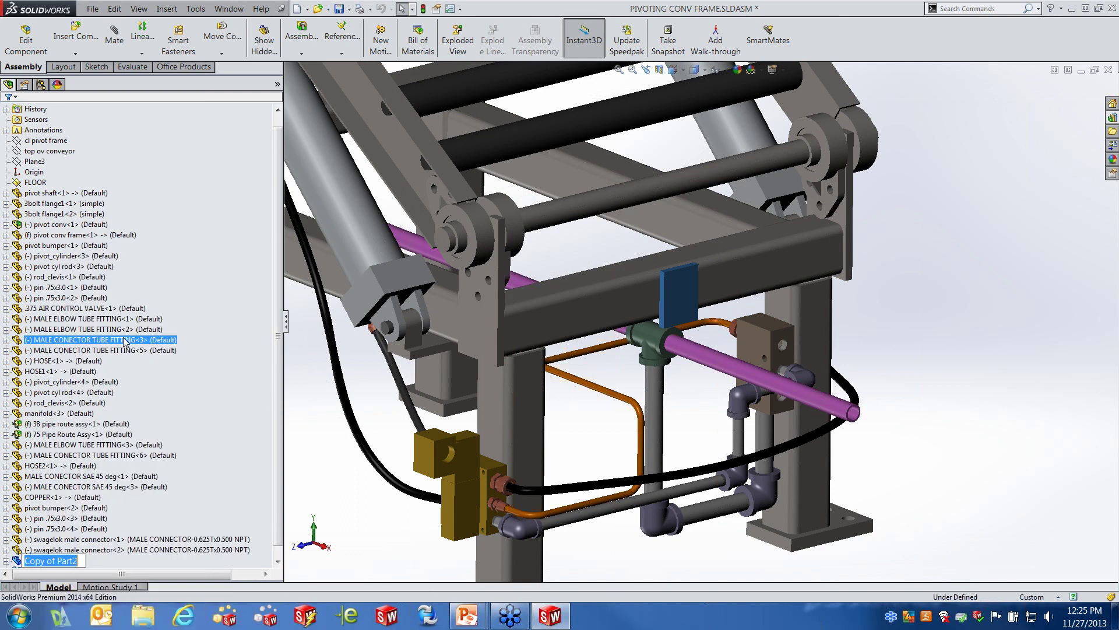
text(Bracket)
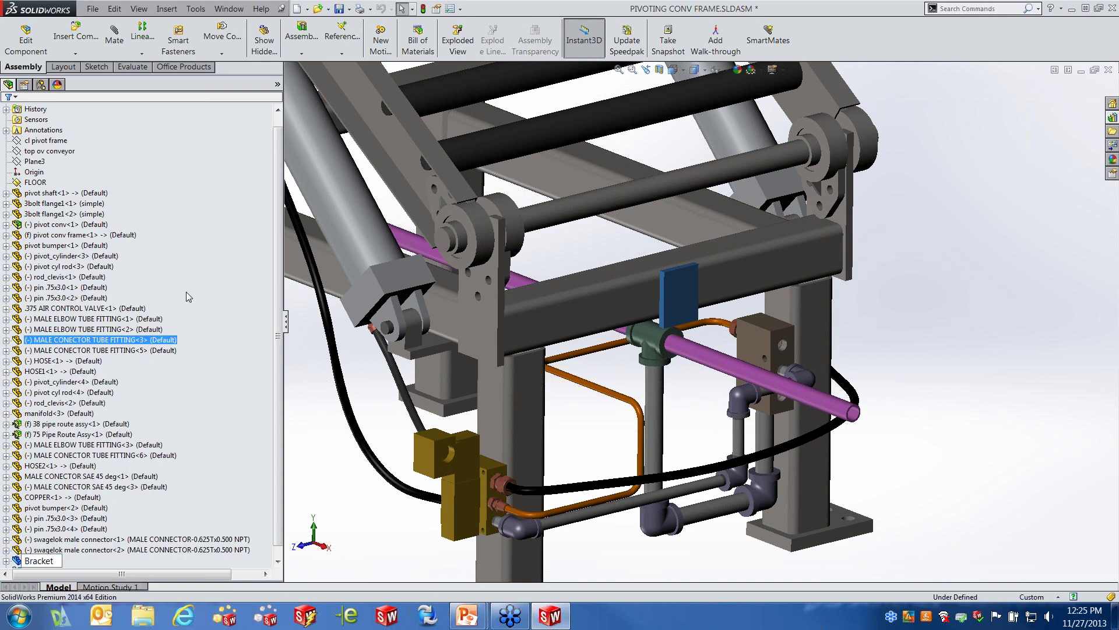
key(Return)
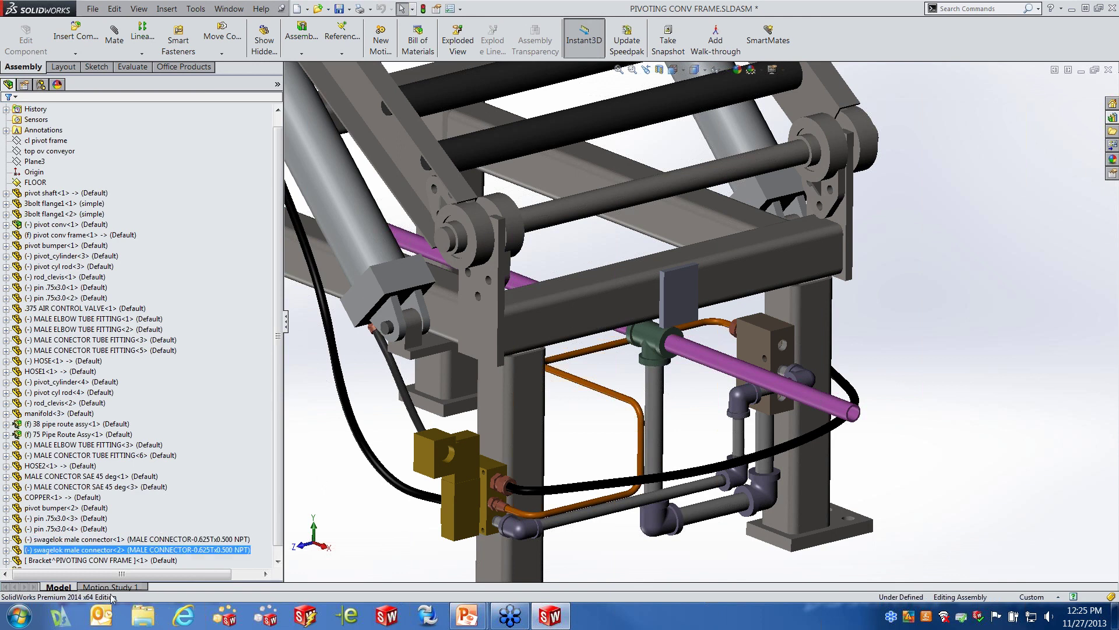
click(76, 560)
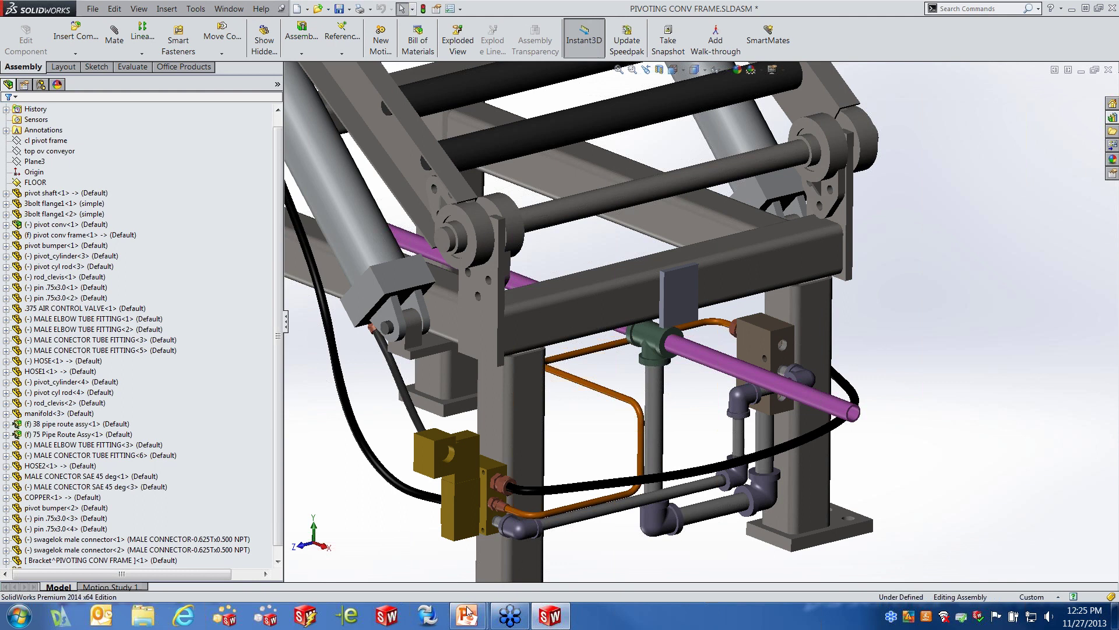
Step: Switch to the PowerPoint slide show, advance to the Routing Setup slide's Routing Library topic, and return to SolidWorks
mouse_move(467, 616)
click(510, 556)
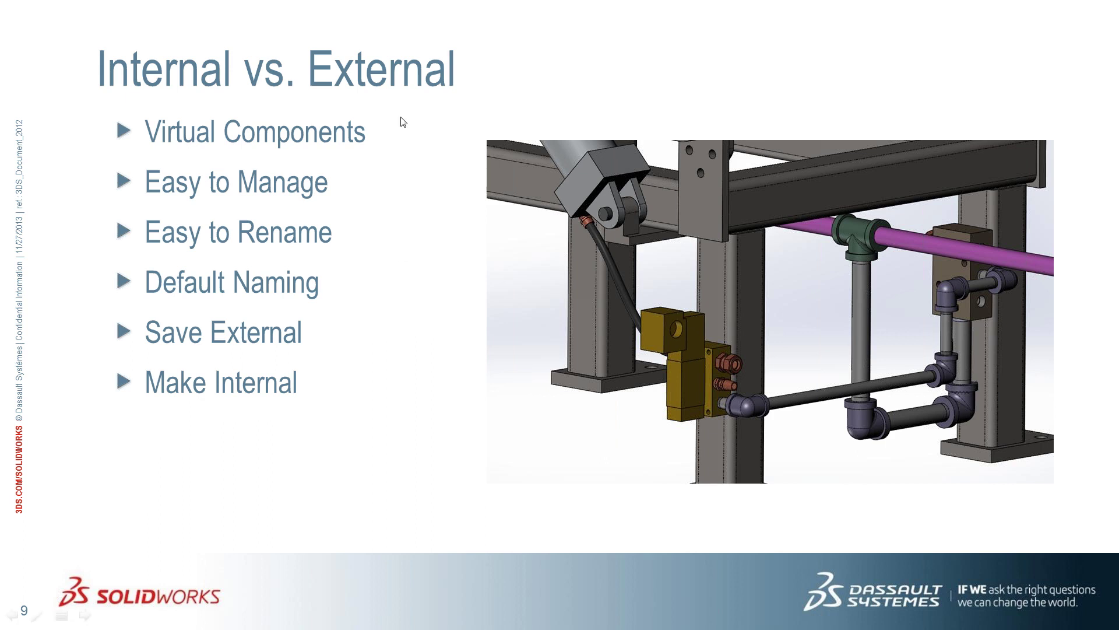
click(409, 388)
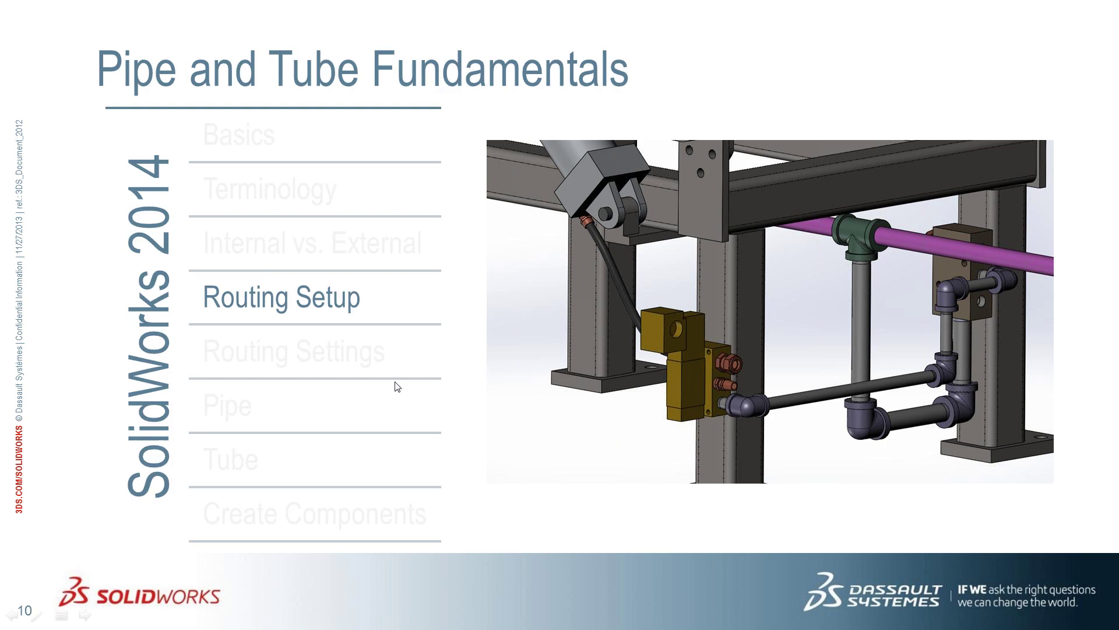
click(402, 376)
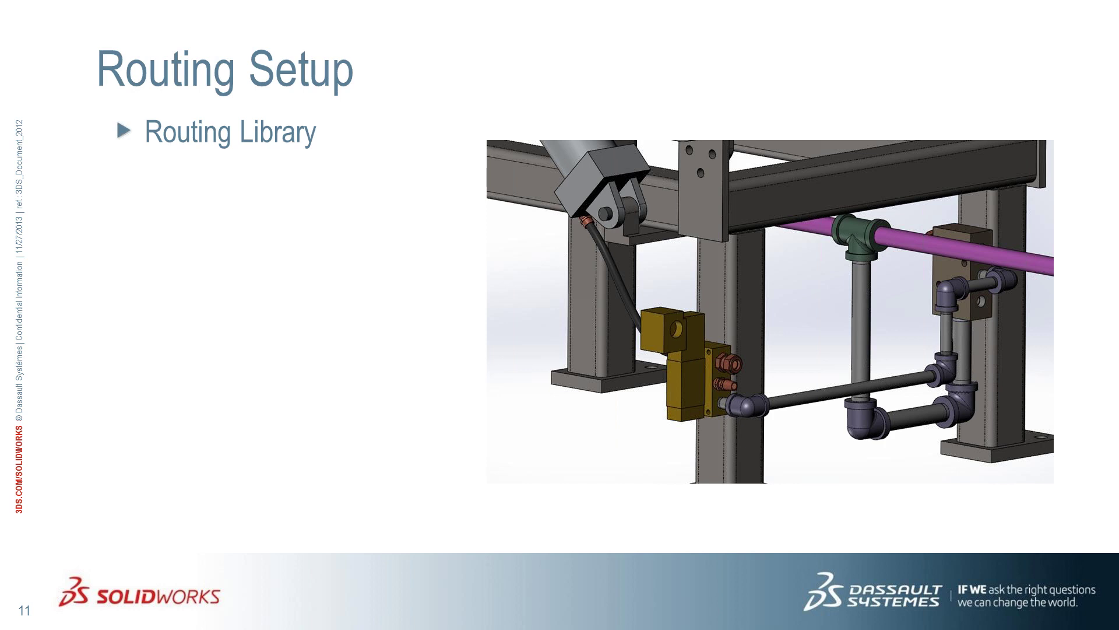
key(super+Tab)
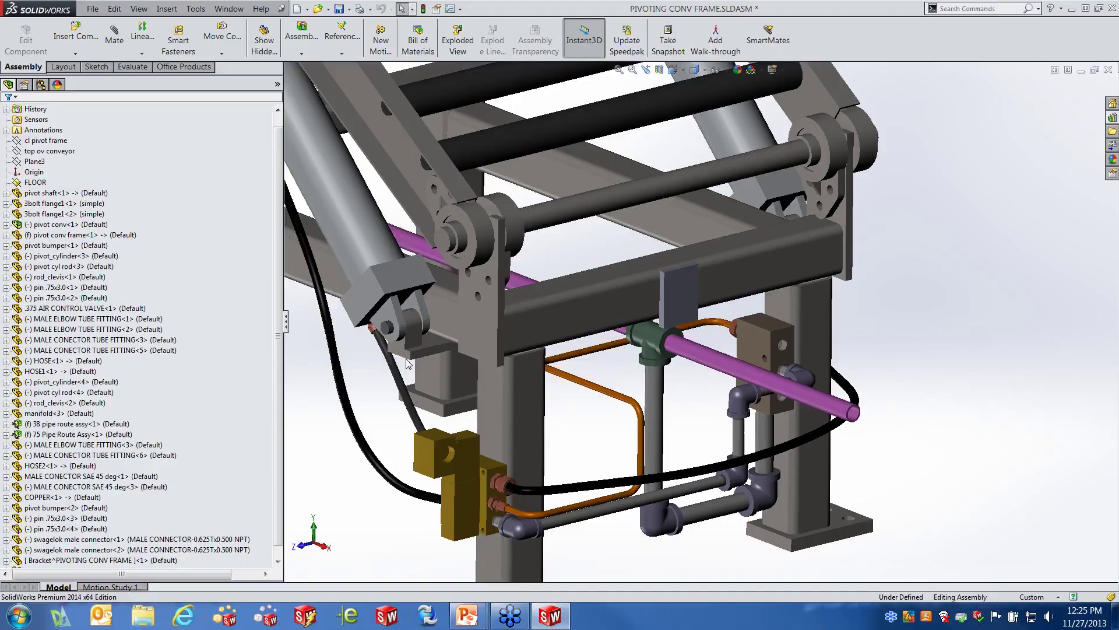
Step: Activate the SolidWorks Routing add-in for the current session
scroll(437, 333, up, 3)
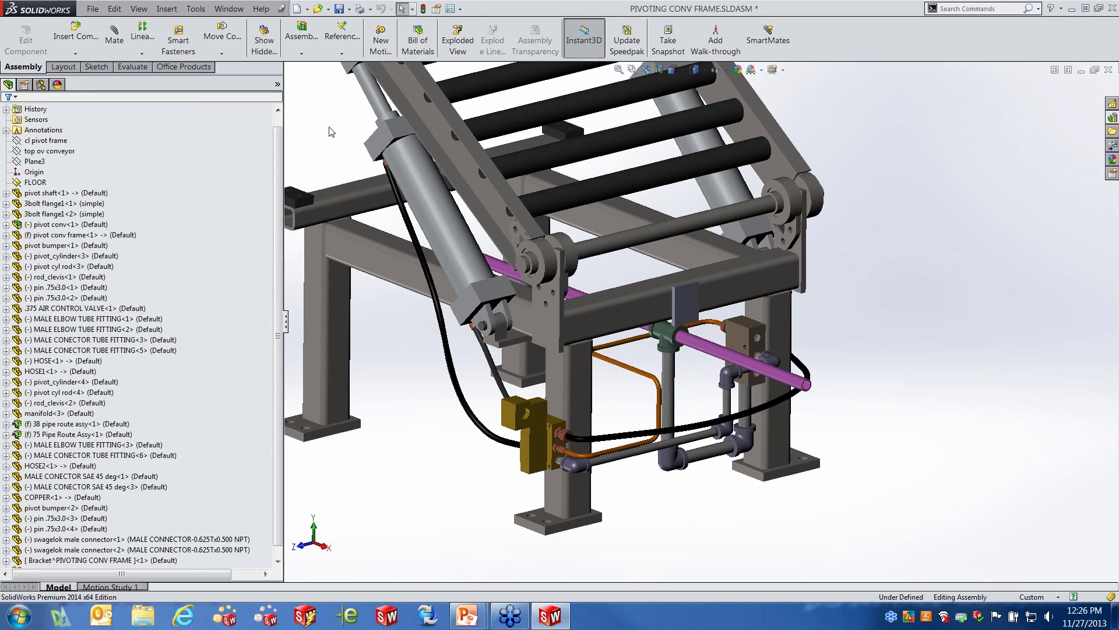
click(462, 9)
click(481, 54)
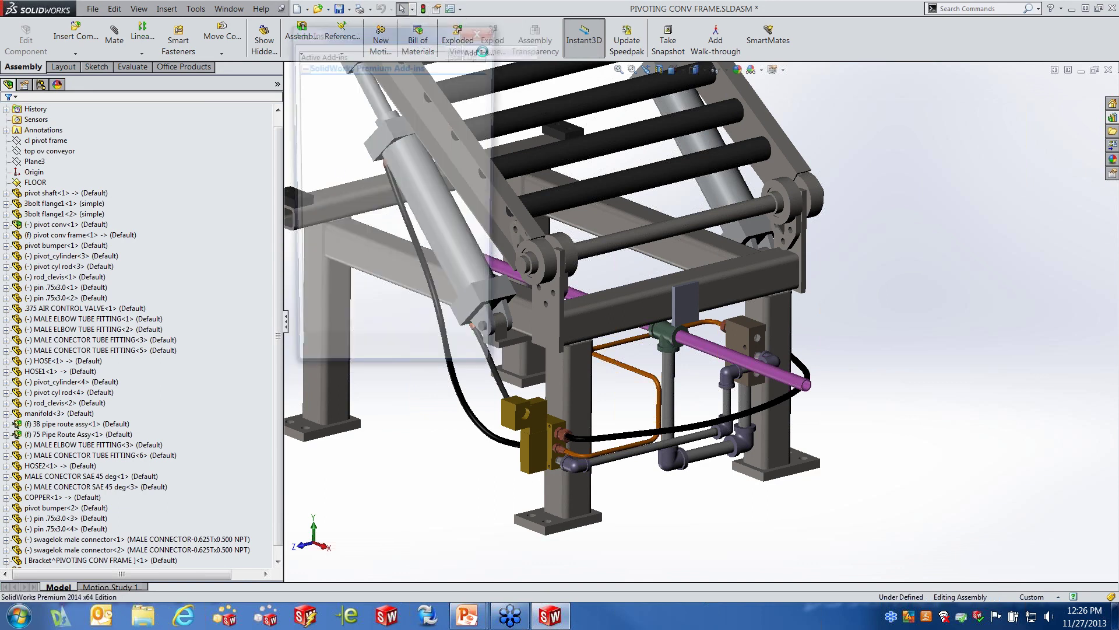
click(301, 151)
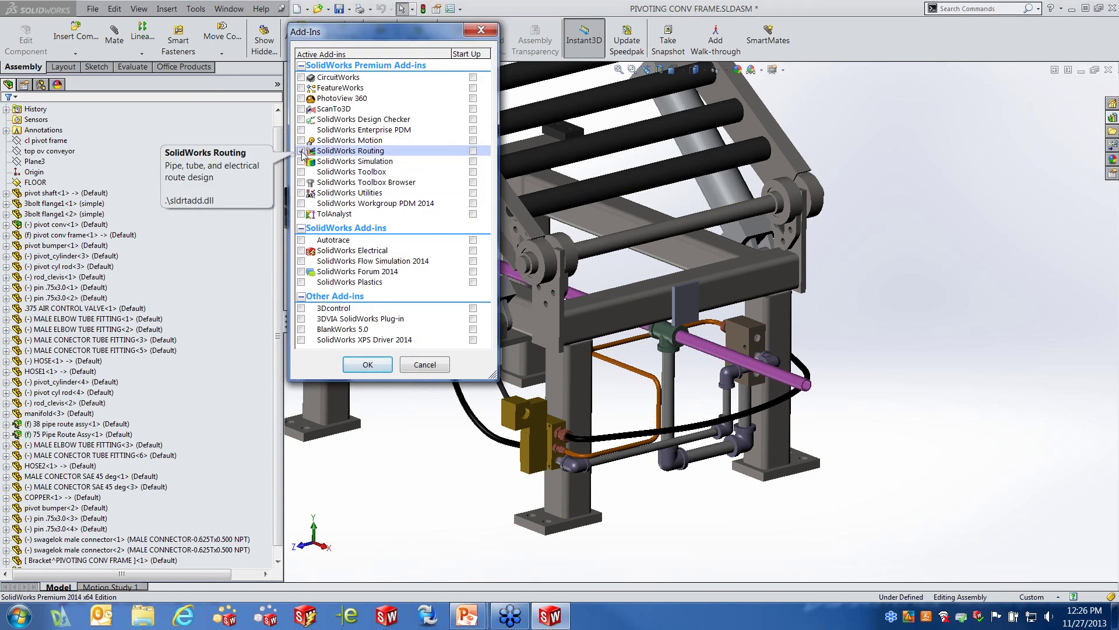
click(367, 364)
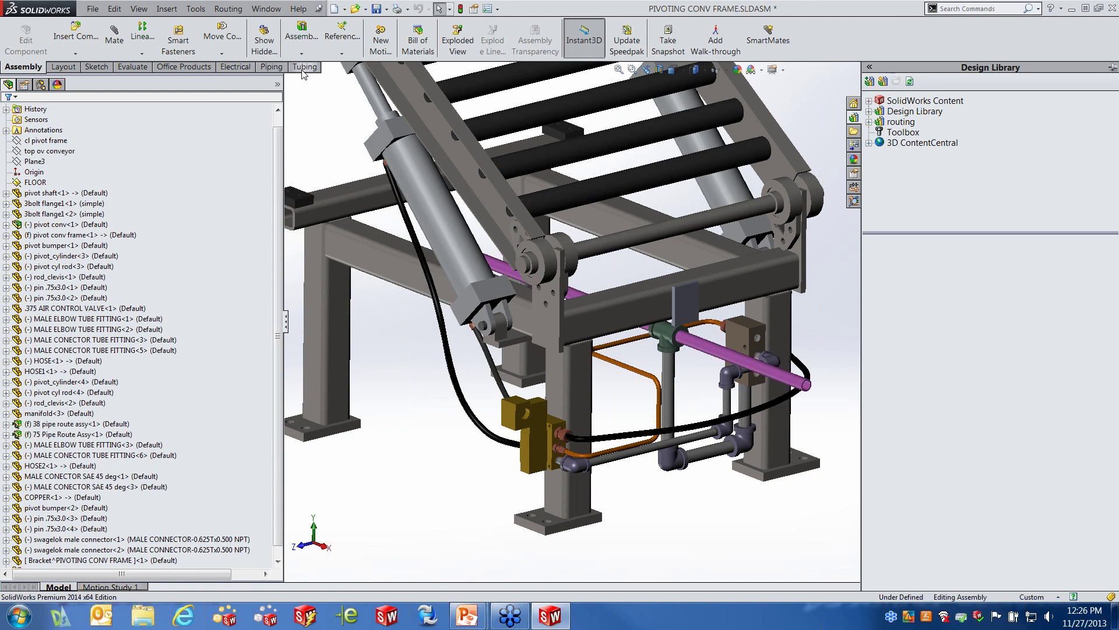
Step: Open the Routing Library Manager from the routing tools and display its Routing File Locations and Settings
click(225, 10)
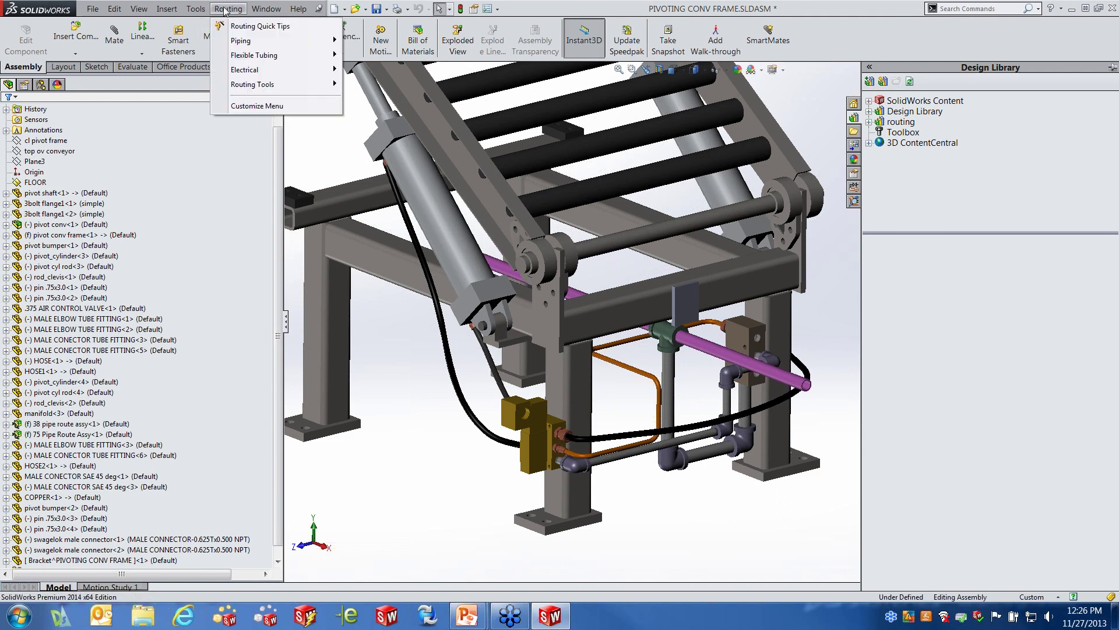
mouse_move(245, 88)
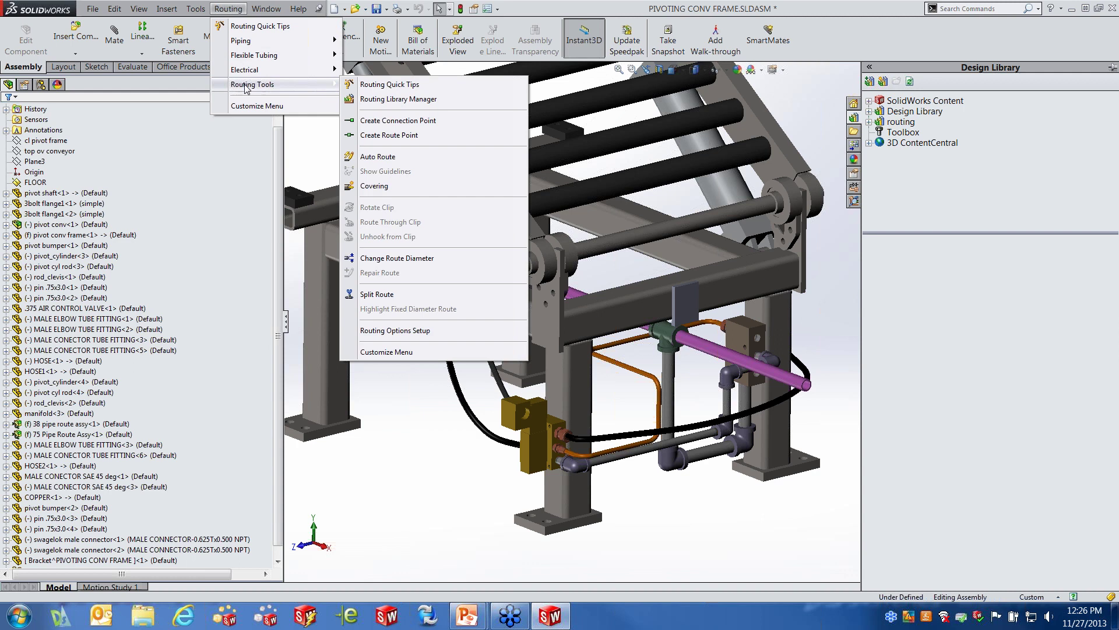
click(396, 99)
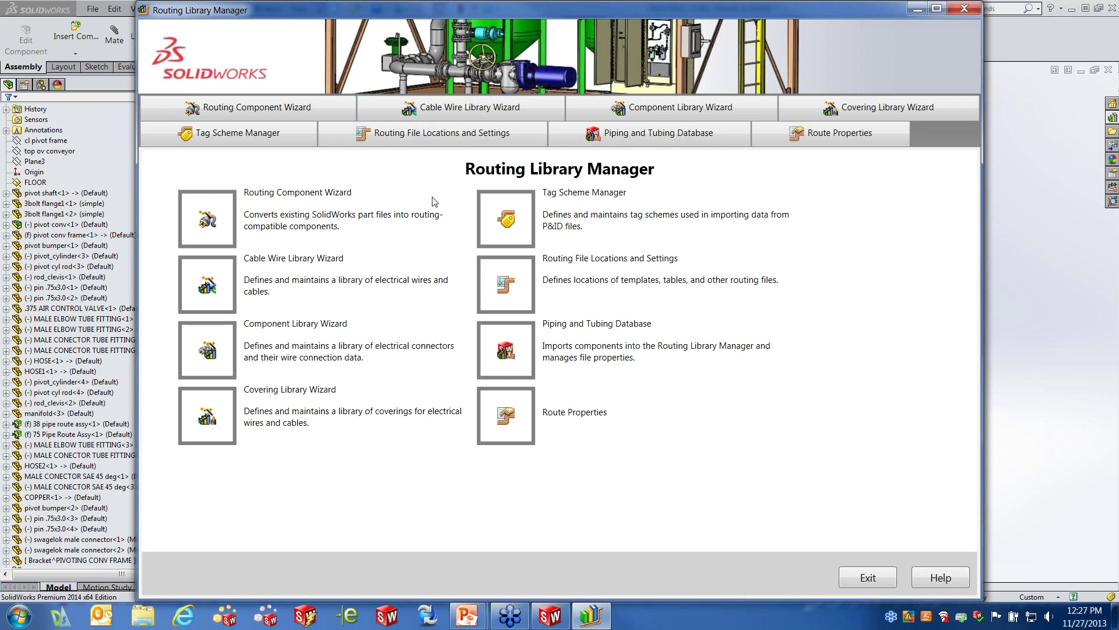
click(435, 139)
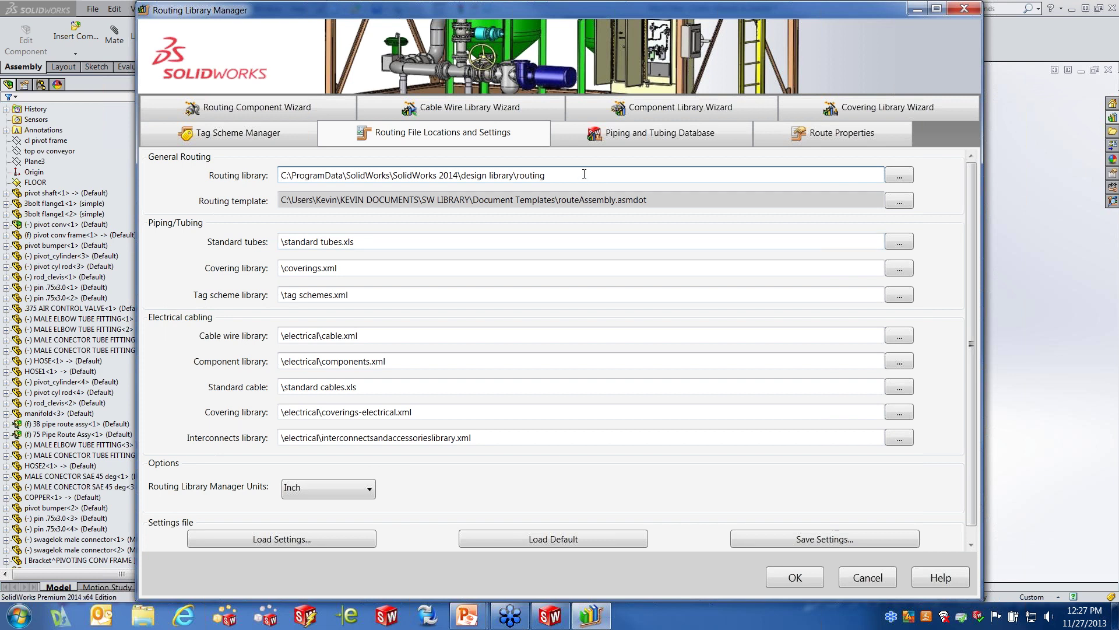
Step: Highlight the routing library folder path in the general routing settings, then clear the highlight
drag(565, 175, 286, 177)
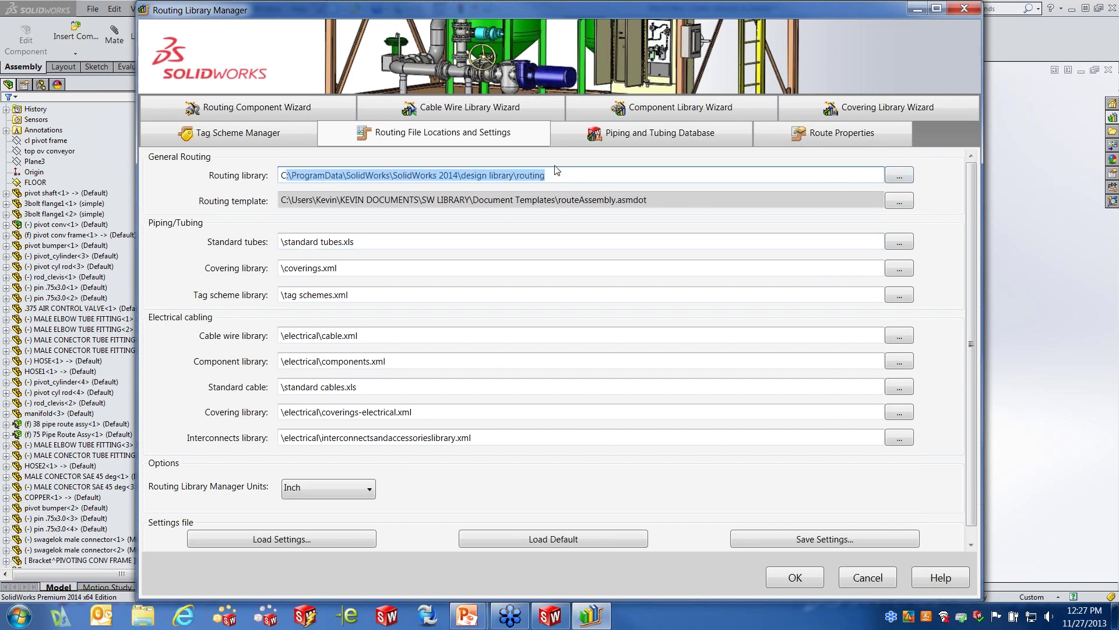
click(581, 175)
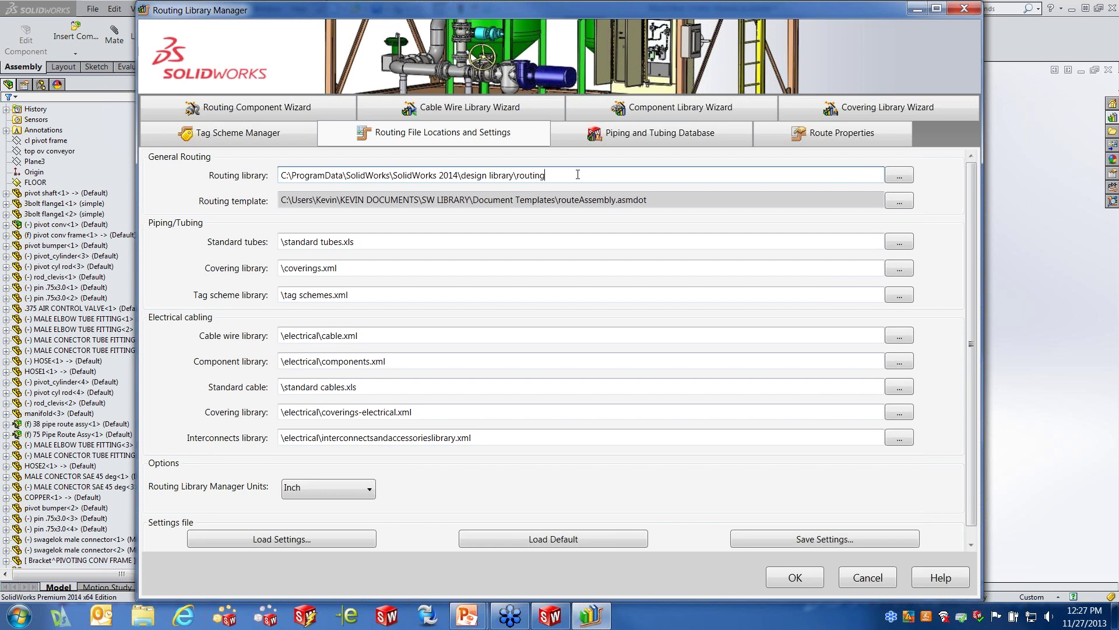
drag(566, 181, 278, 176)
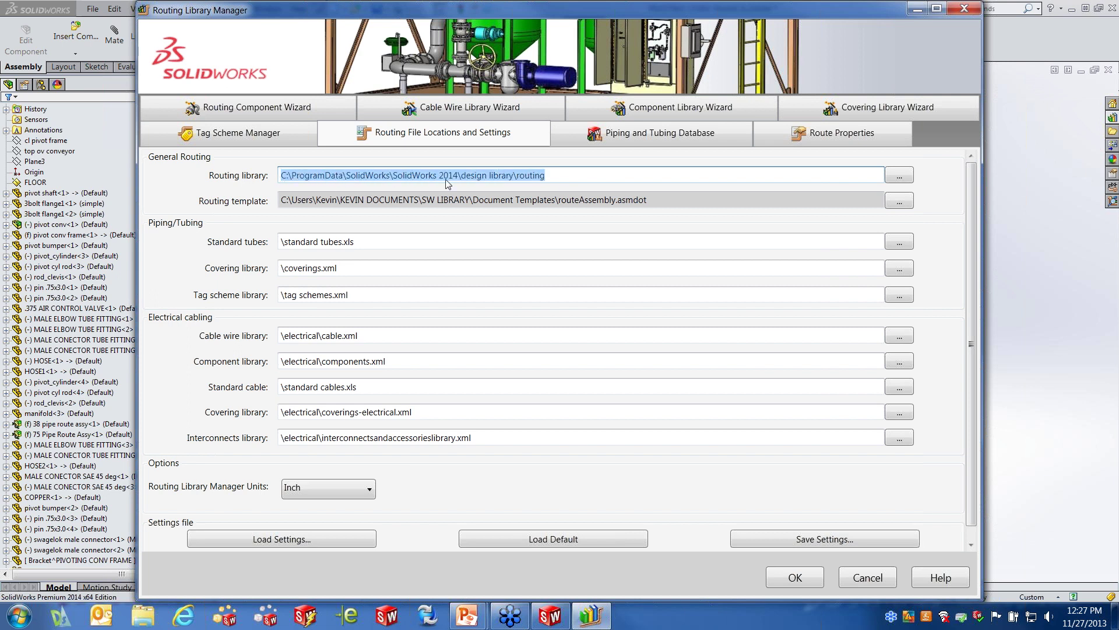
click(578, 172)
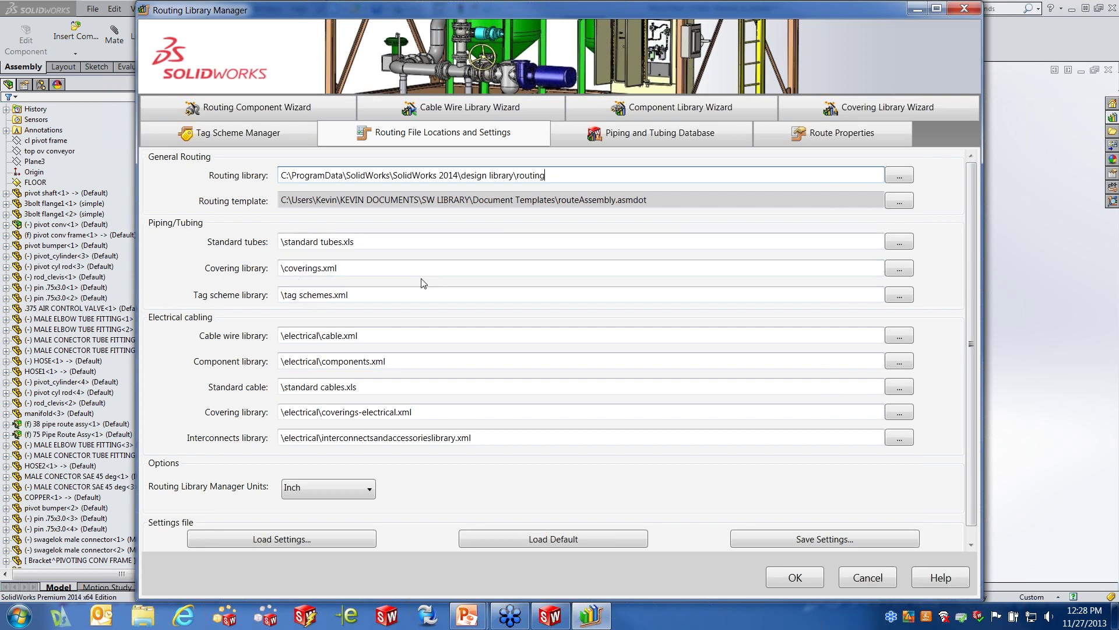
Step: Review the Routing Library Manager's unit choices and routing library path, then cancel the settings page and exit the manager
click(363, 491)
click(364, 491)
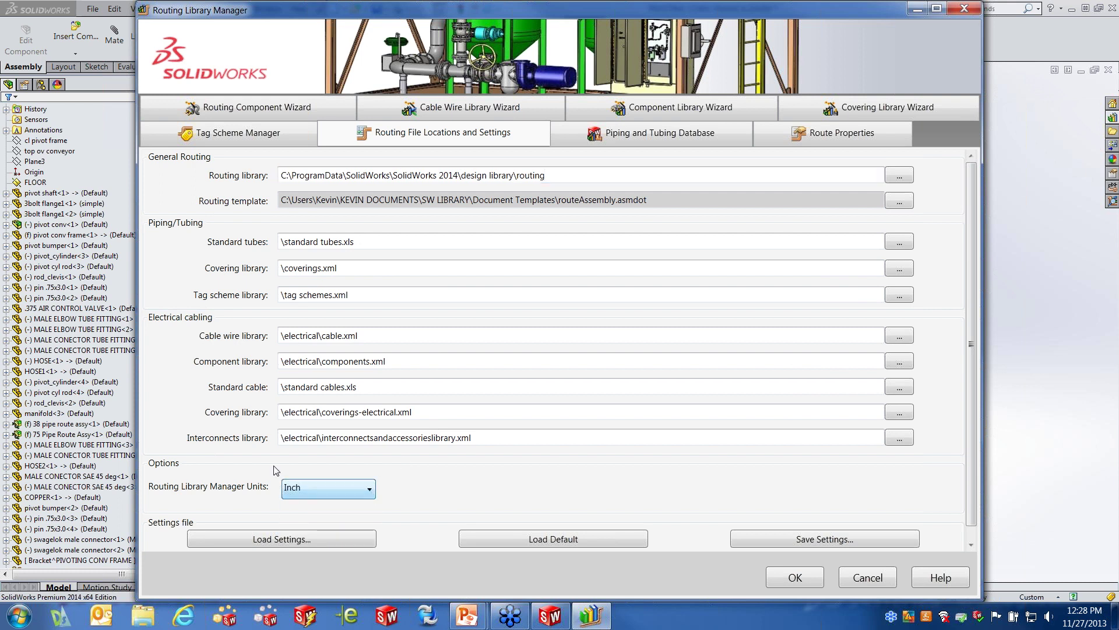
drag(560, 178, 275, 179)
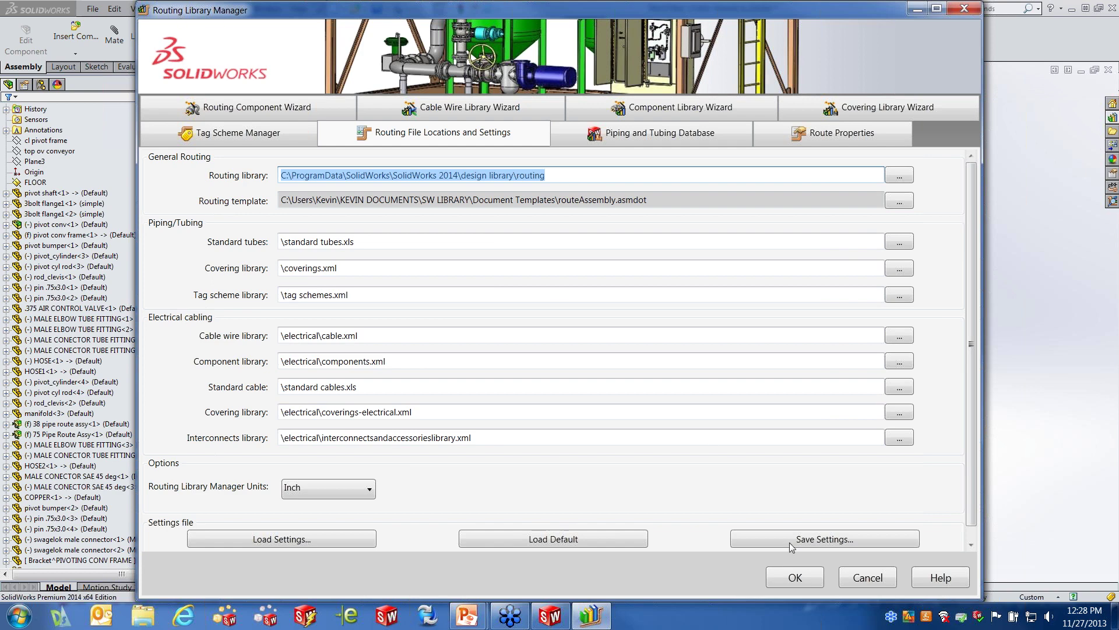
click(853, 583)
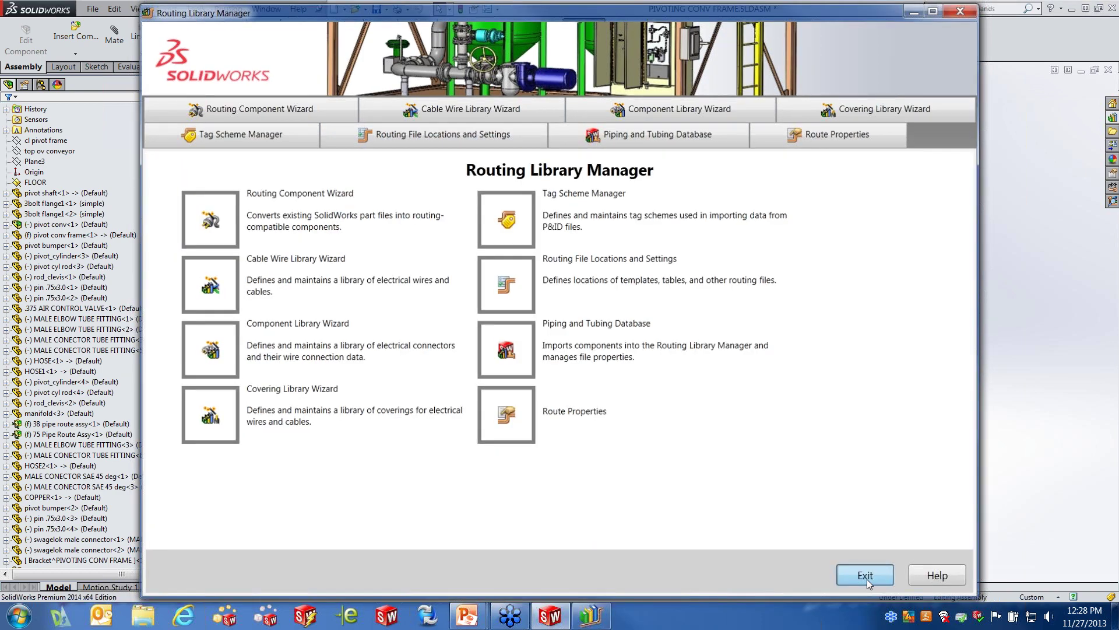
click(866, 579)
Step: Locate the Routing Library Manager under SolidWorks Tools in the Windows program list, then dismiss the list without launching it
click(19, 616)
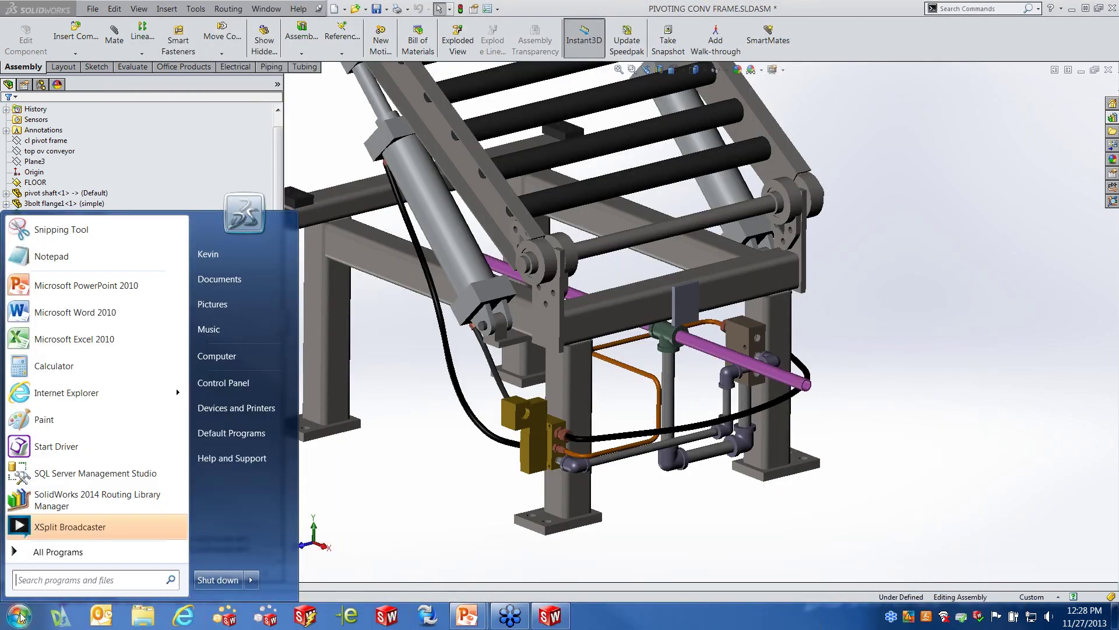
click(56, 552)
scroll(95, 472, down, 15)
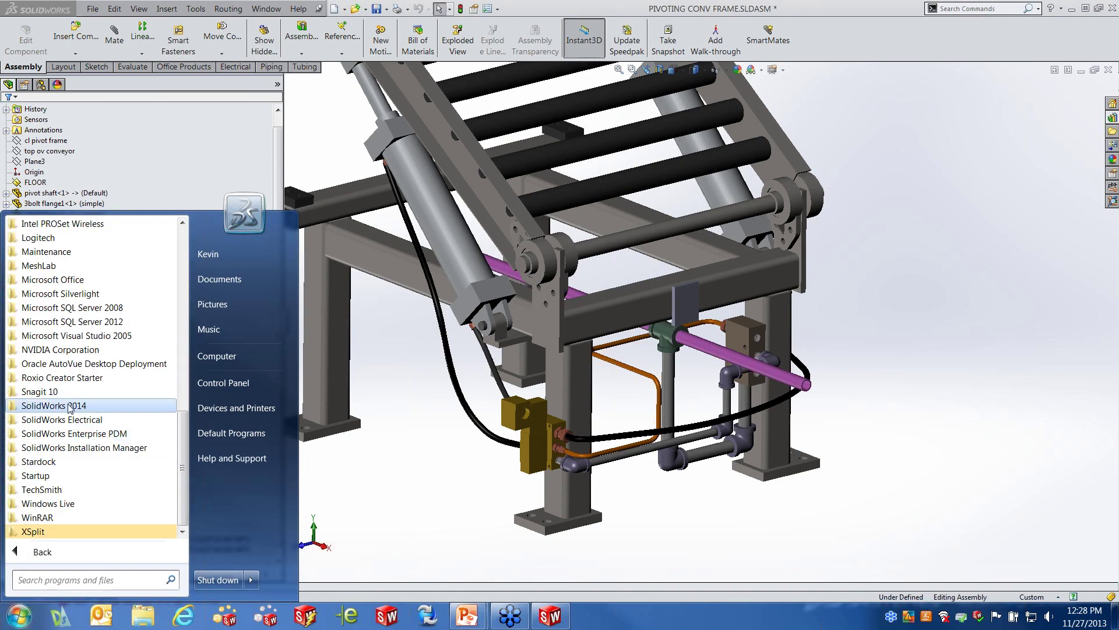
click(70, 406)
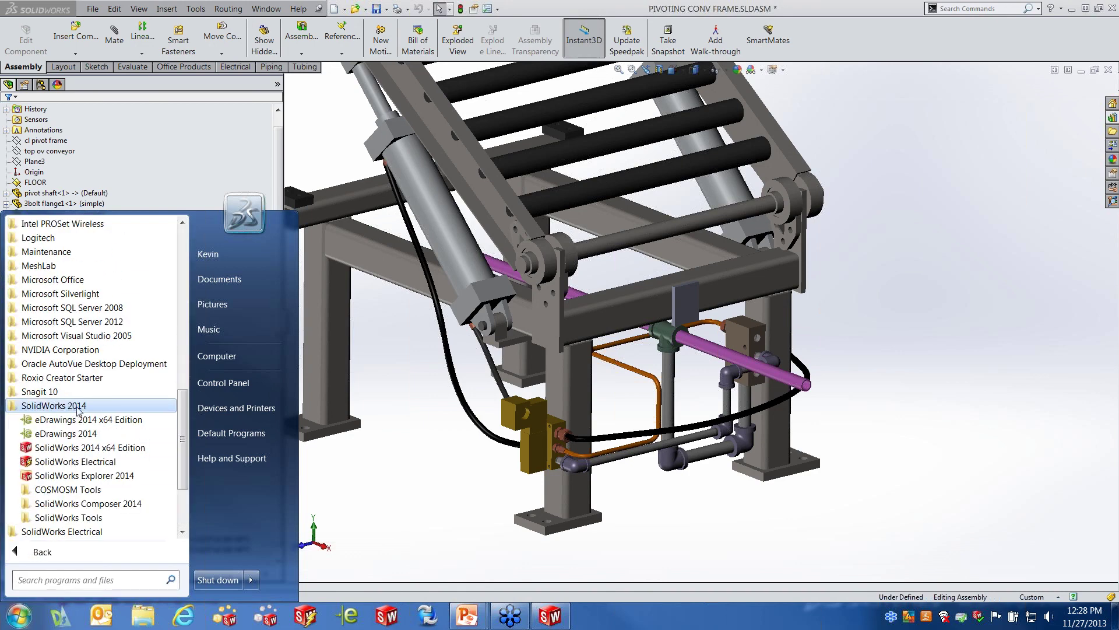
click(94, 519)
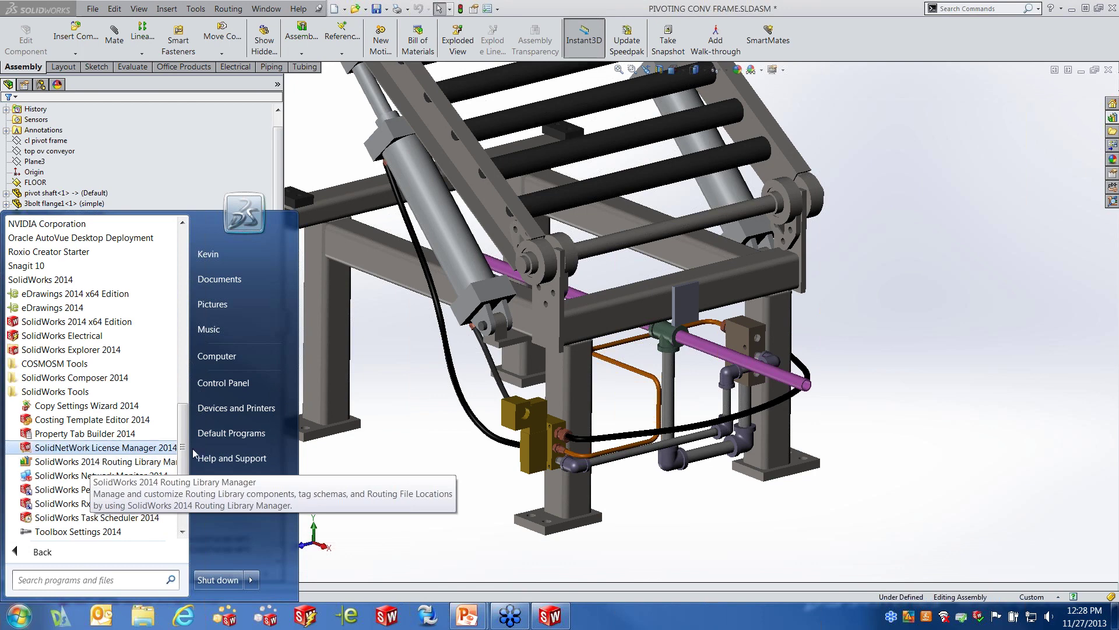
click(327, 449)
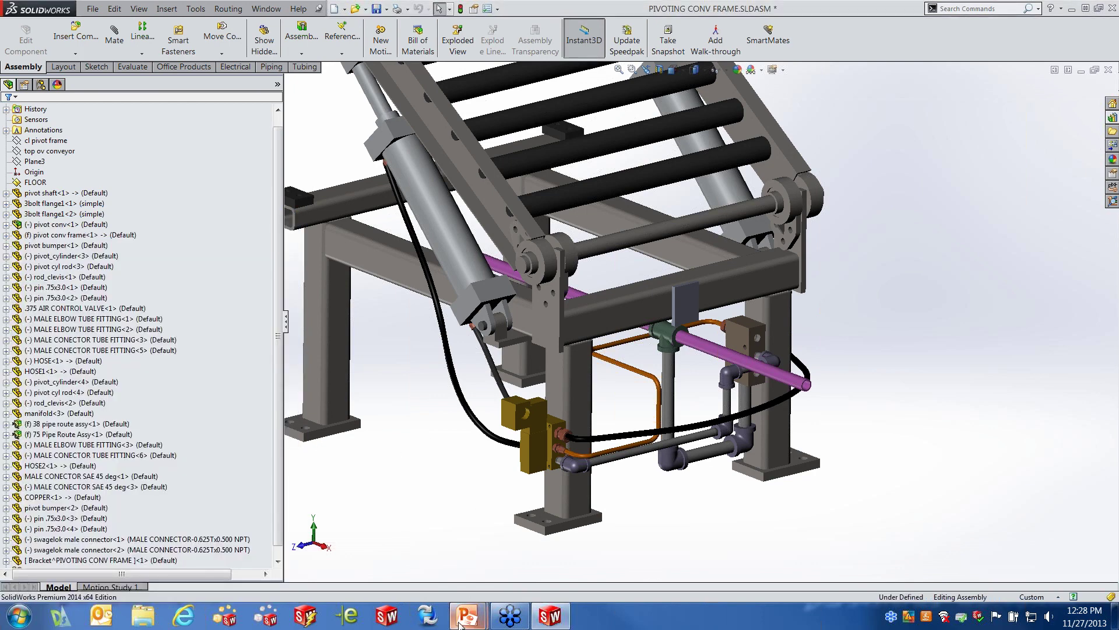
Step: Switch to the PowerPoint slide show, advance to the Routing Settings slide on System Options, and return to SolidWorks
mouse_move(466, 615)
click(548, 534)
click(401, 332)
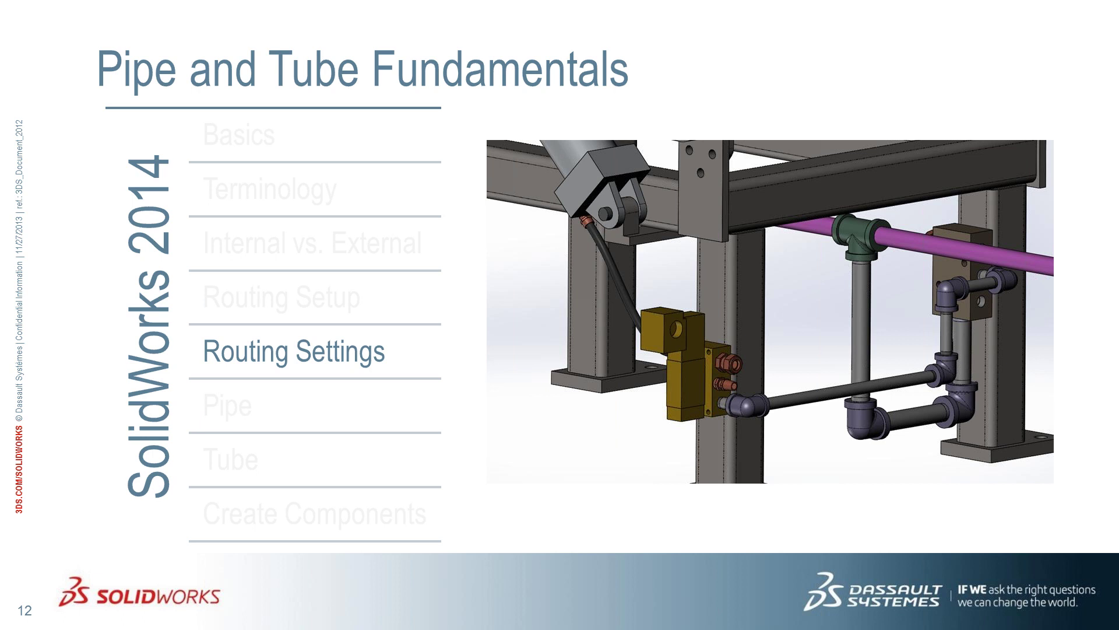
key(Right)
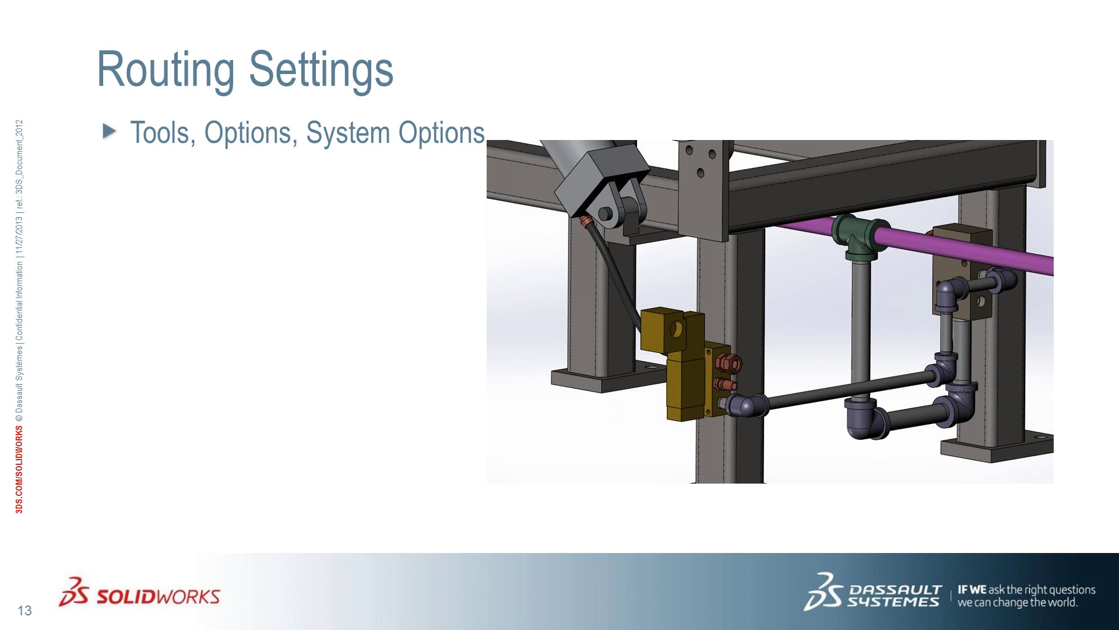
key(super+Tab)
key(super+Tab)
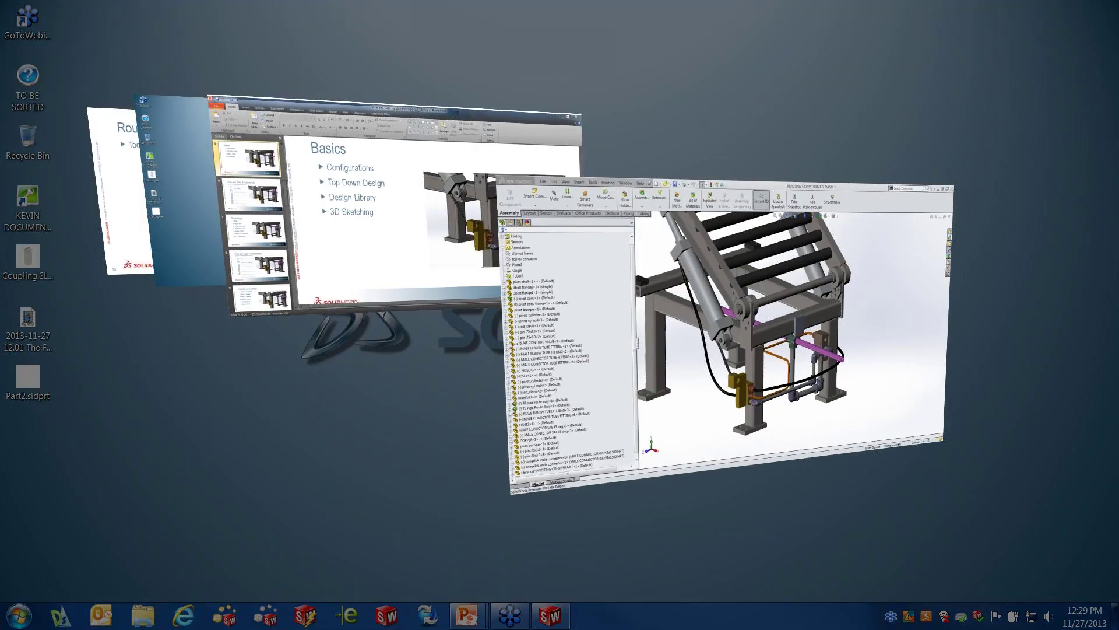
Step: View the Routing File Locations page in System Options, then turn off automatic routing on drop of flanges/connectors and accept the options
click(497, 9)
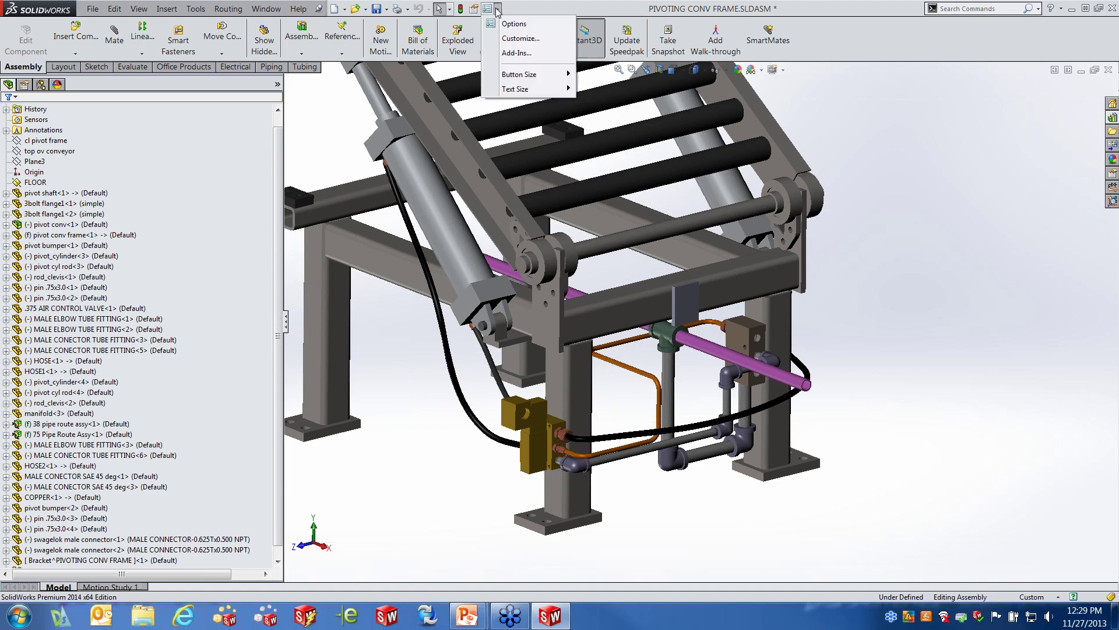
click(509, 26)
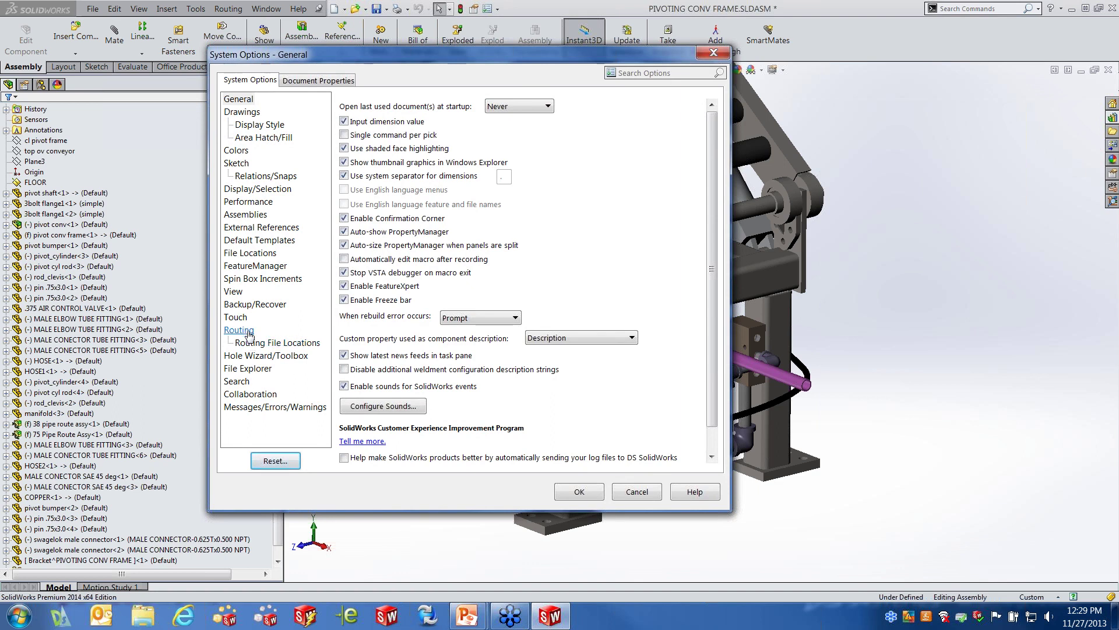
click(283, 346)
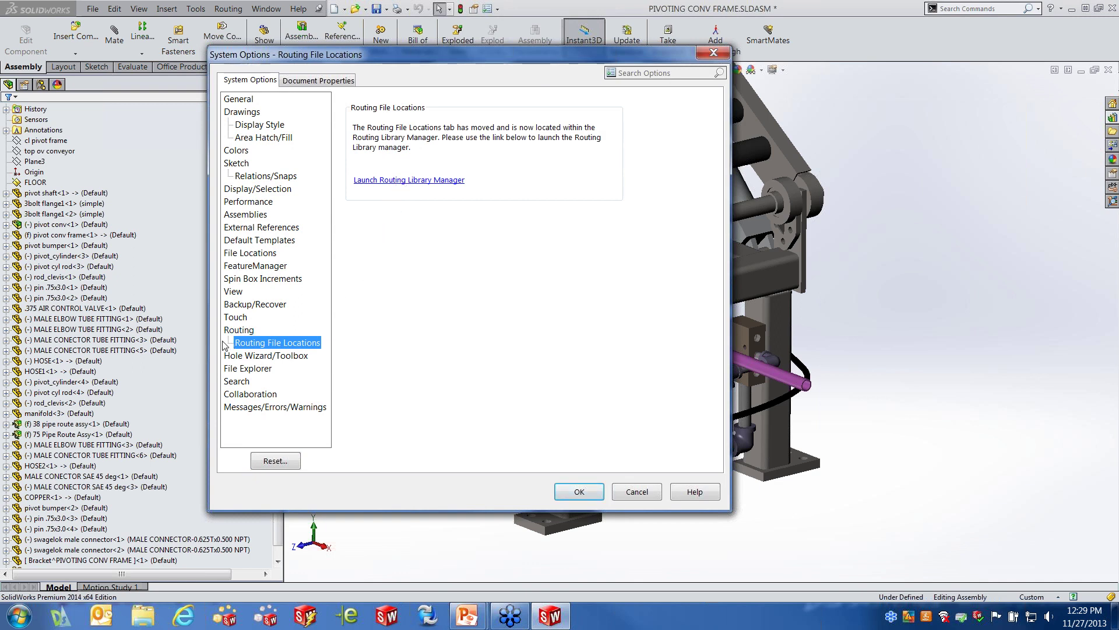
click(239, 330)
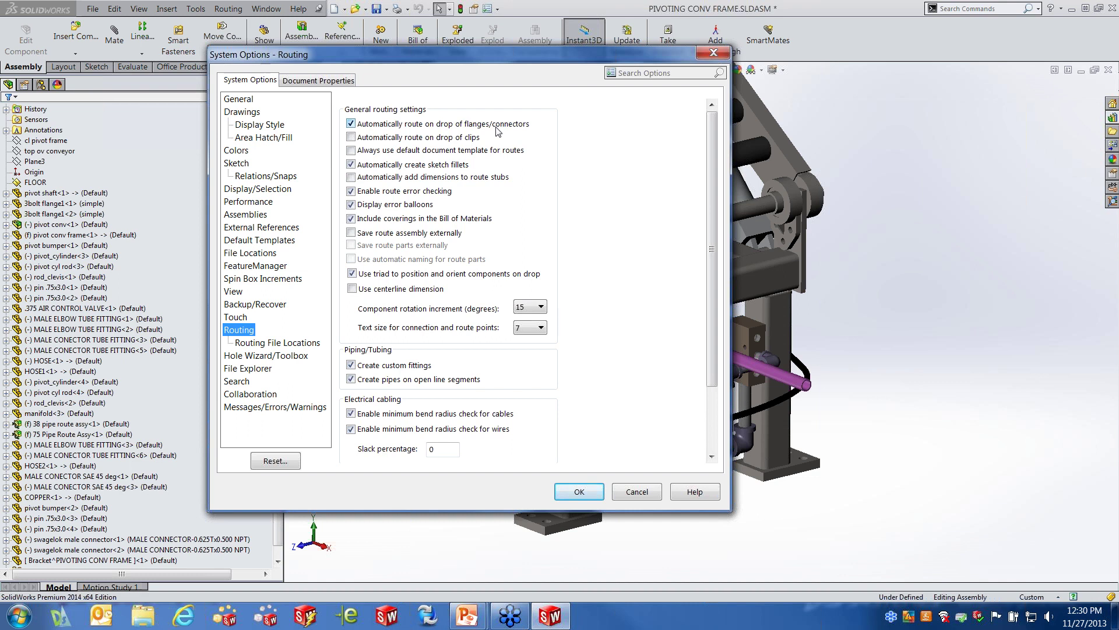
click(351, 124)
click(580, 491)
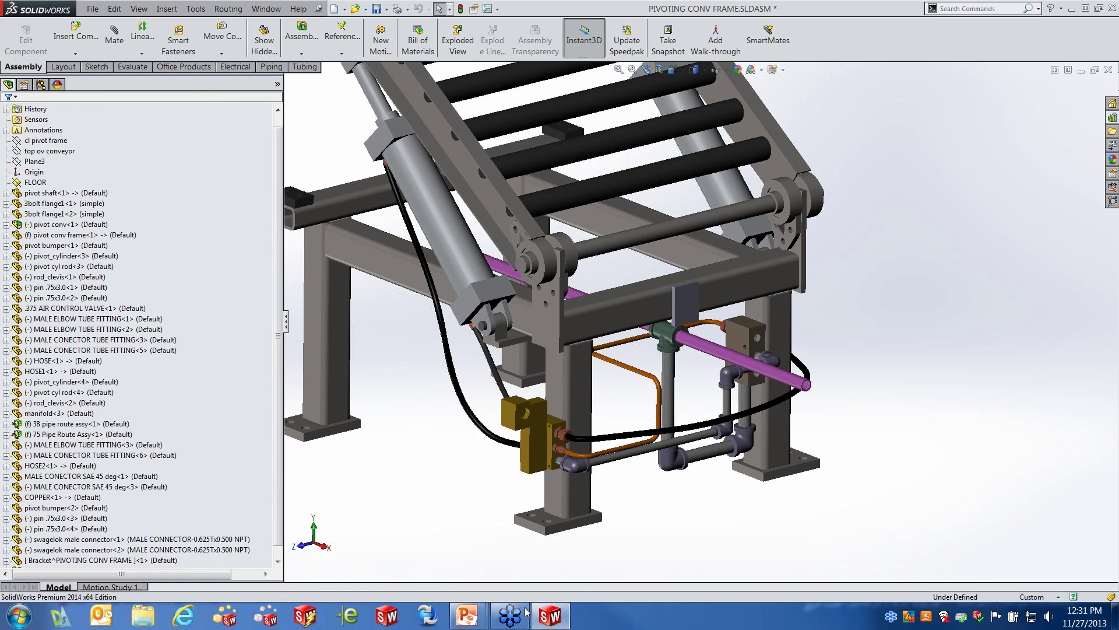
Step: Switch to the PowerPoint slide show and advance to the agenda slide highlighting the Pipe topic
mouse_move(475, 622)
click(548, 542)
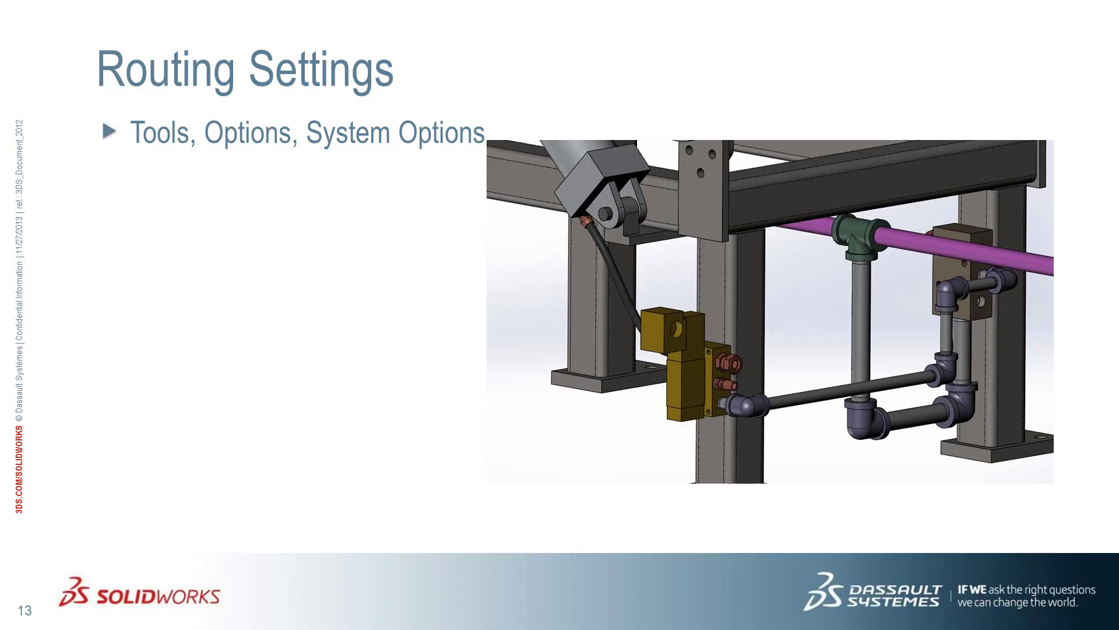
click(362, 295)
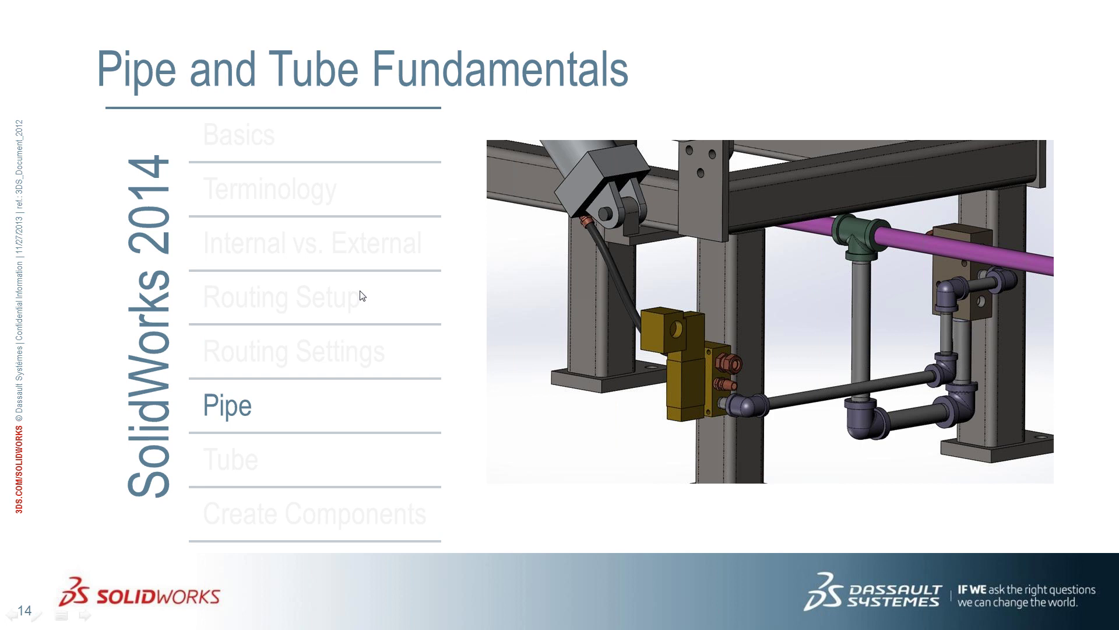
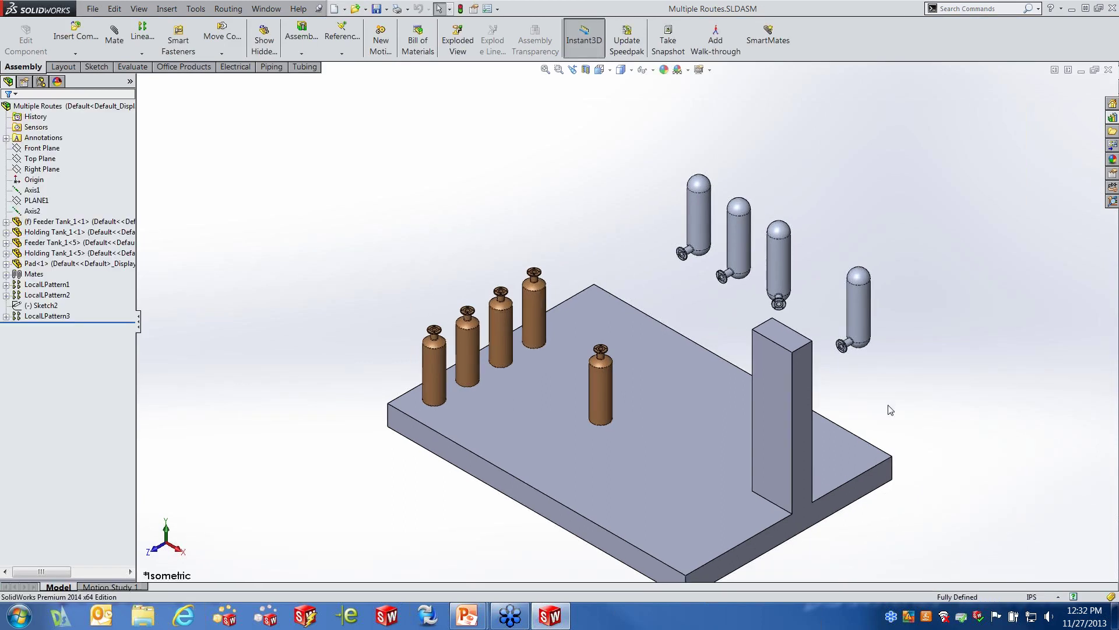
Step: Examine the tanks in the Multiple Routes assembly, selecting a feeder tank and a holding tank before clearing the selection
middle_drag(887, 407, 878, 378)
scroll(670, 319, down, 4)
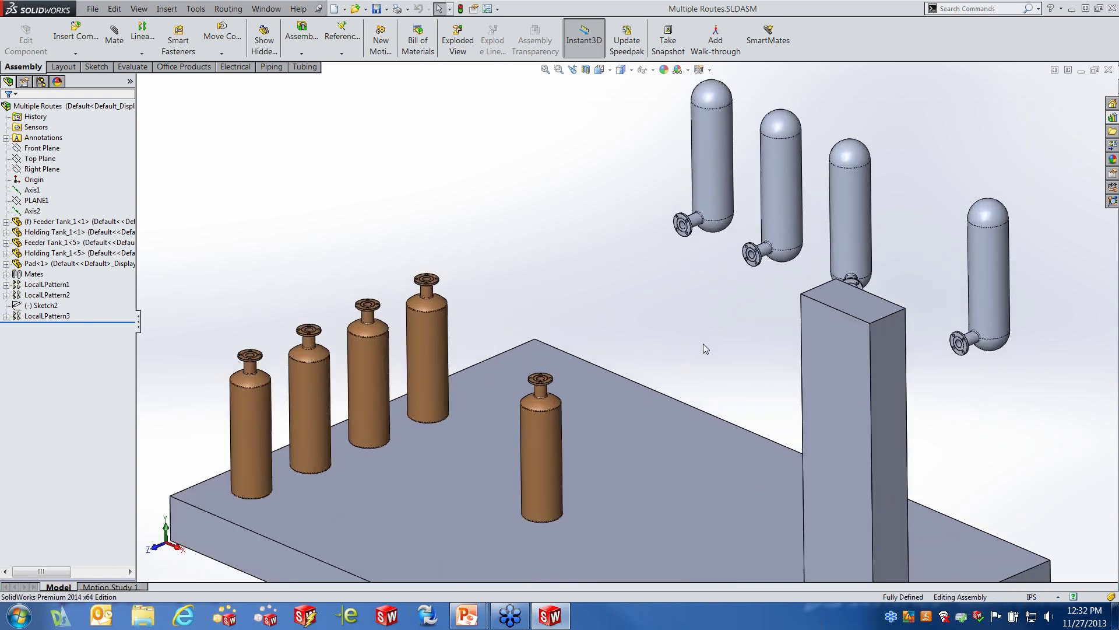
middle_drag(700, 370, 705, 367)
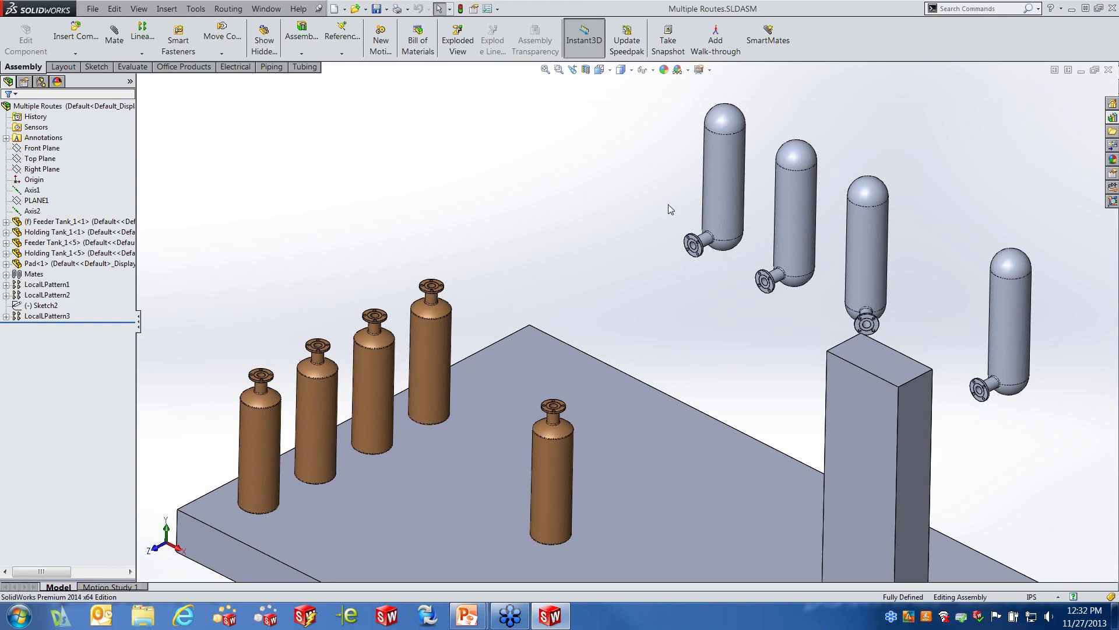
click(718, 198)
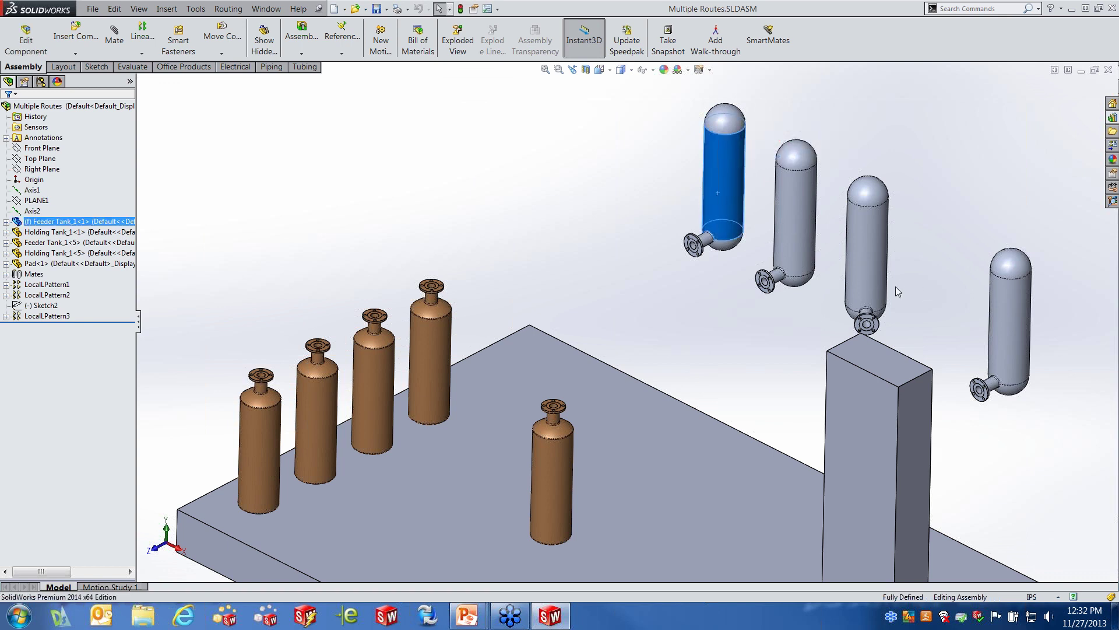
click(420, 337)
click(562, 242)
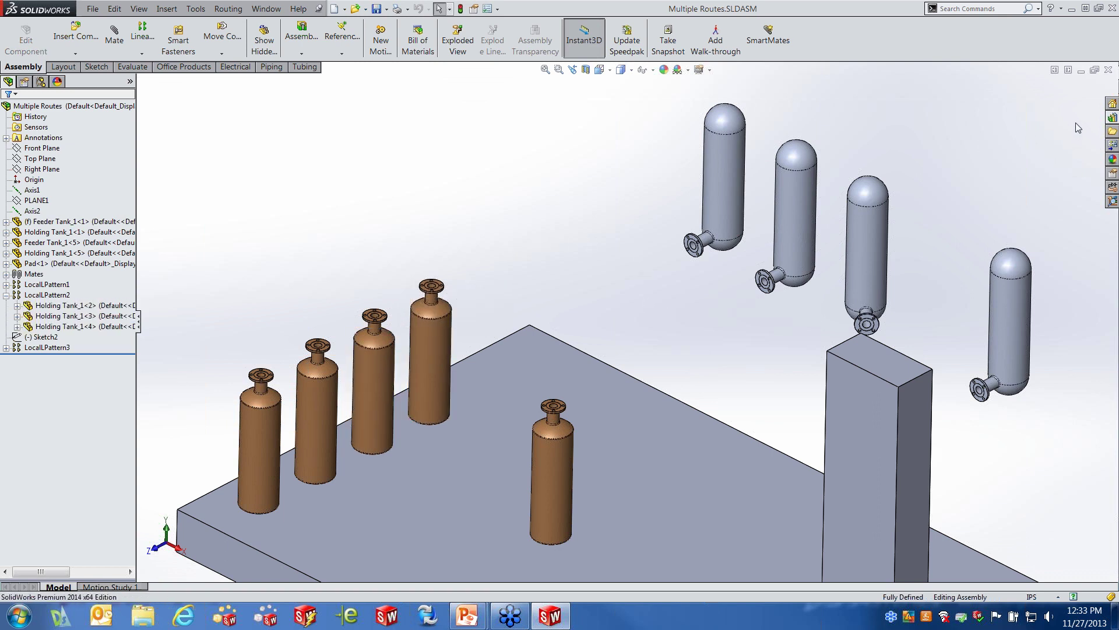
Step: Display and pin the Design Library, and open the flanges folder under routing and piping
click(1111, 118)
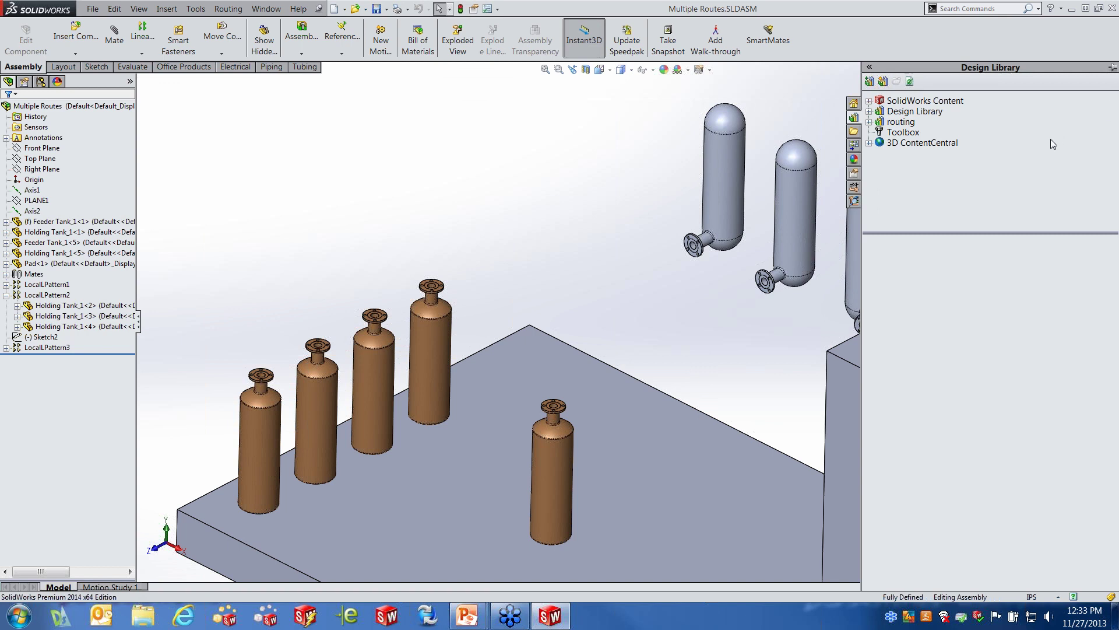
click(1111, 69)
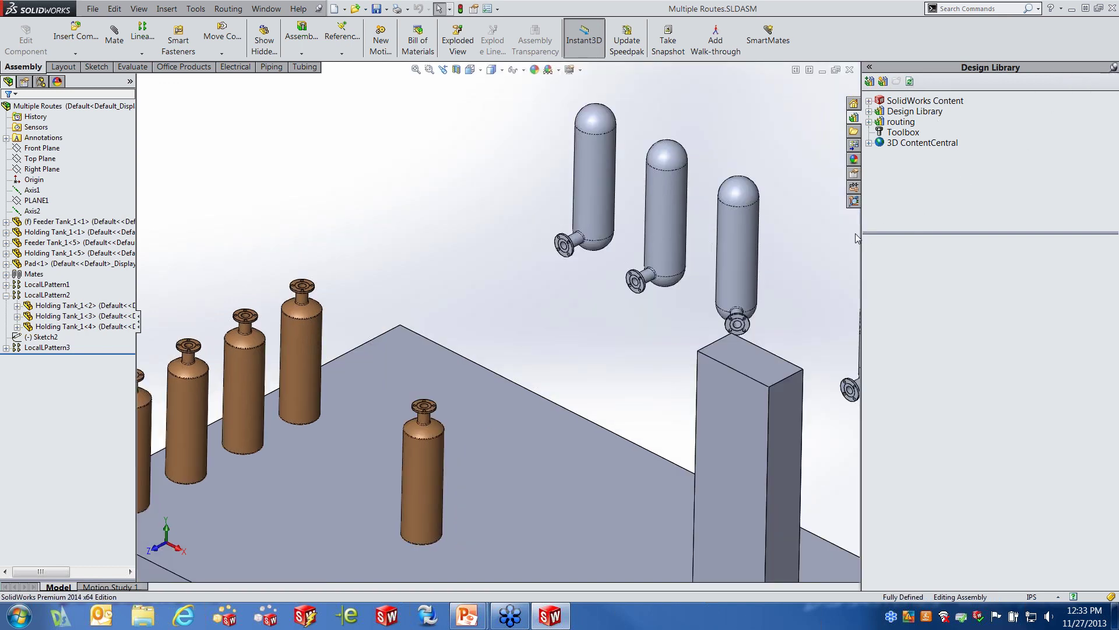
click(905, 123)
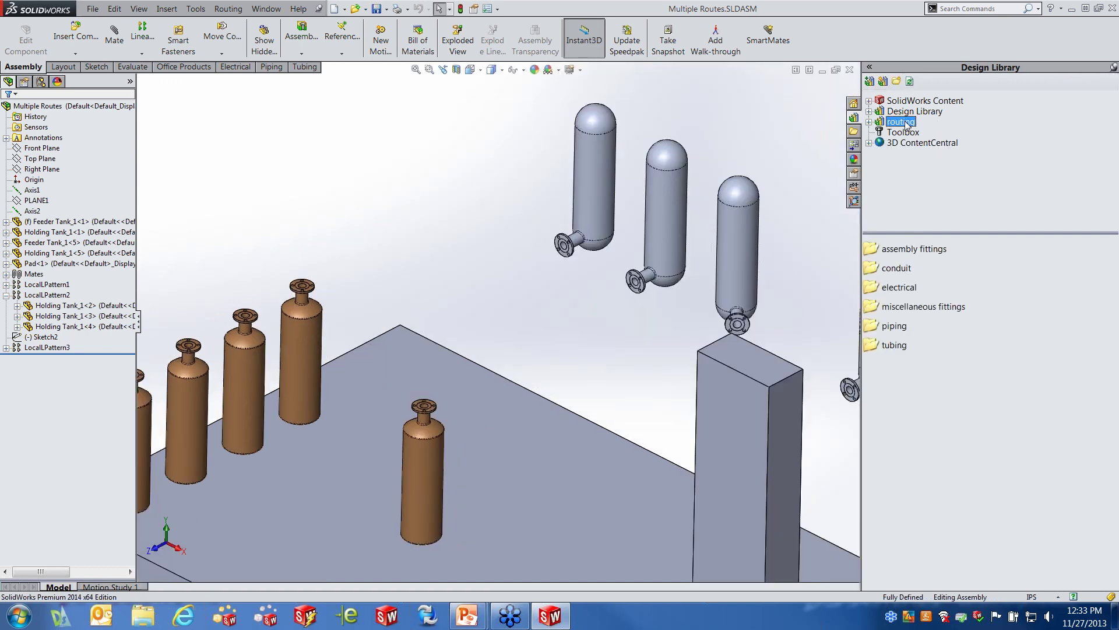
double_click(894, 328)
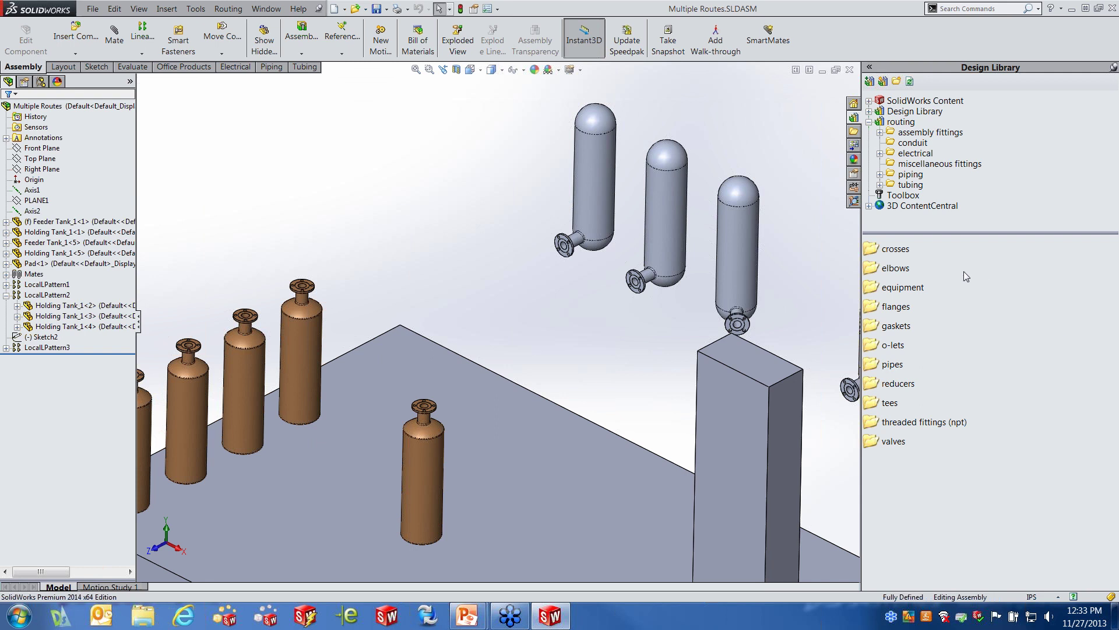
double_click(902, 306)
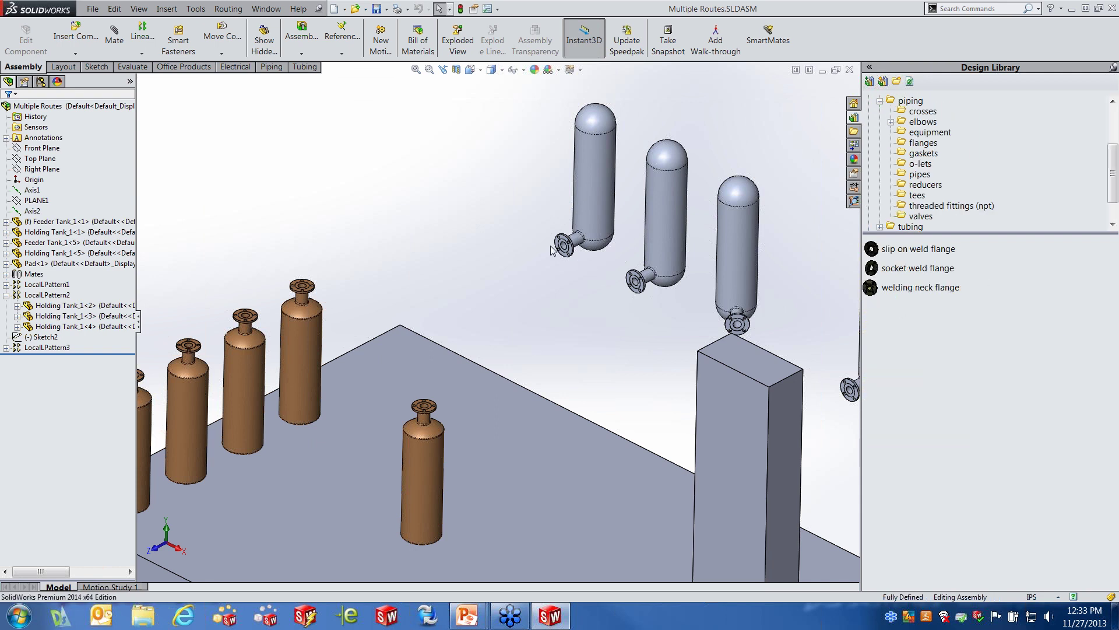
Step: Place a slip on weld flange from the library onto the nozzle flange of the first feeder tank
scroll(574, 257, down, 4)
scroll(574, 258, down, 1)
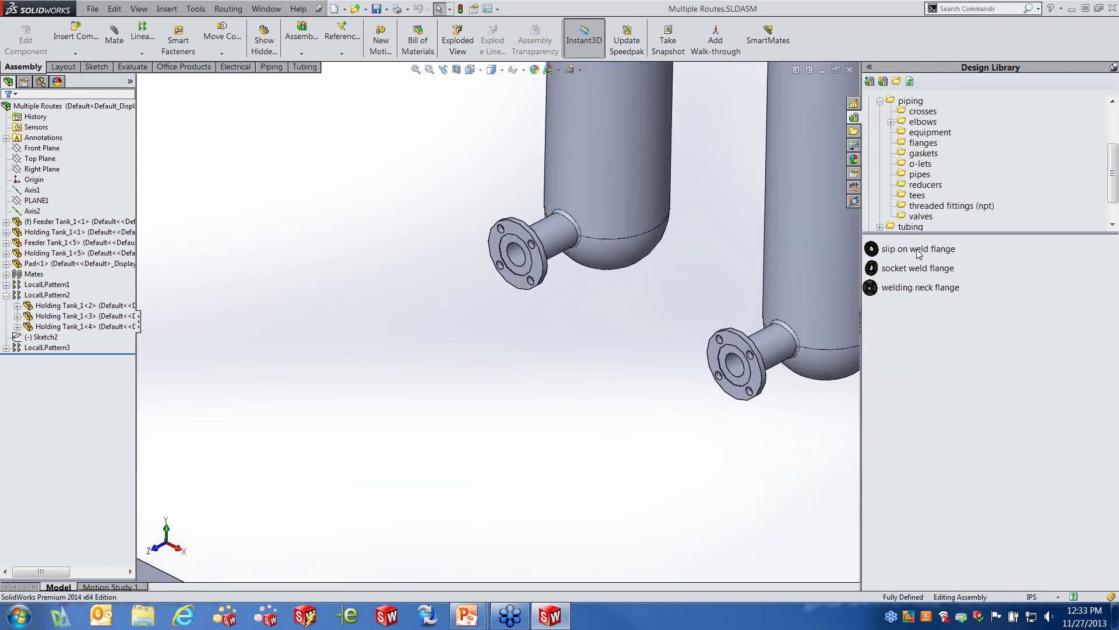
drag(919, 251, 537, 261)
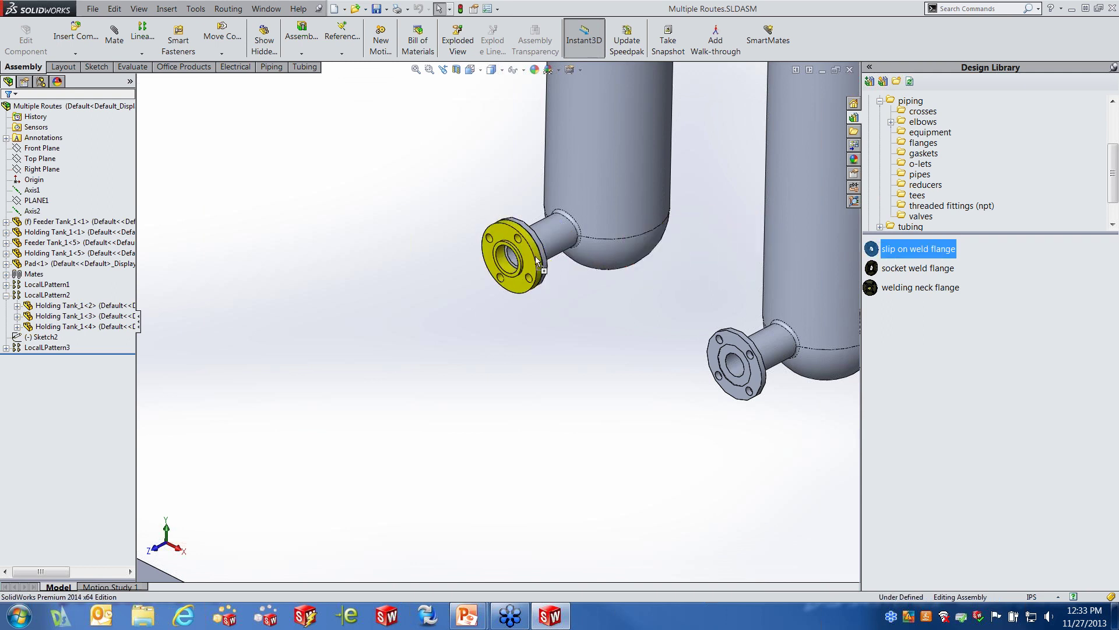
drag(535, 257, 536, 257)
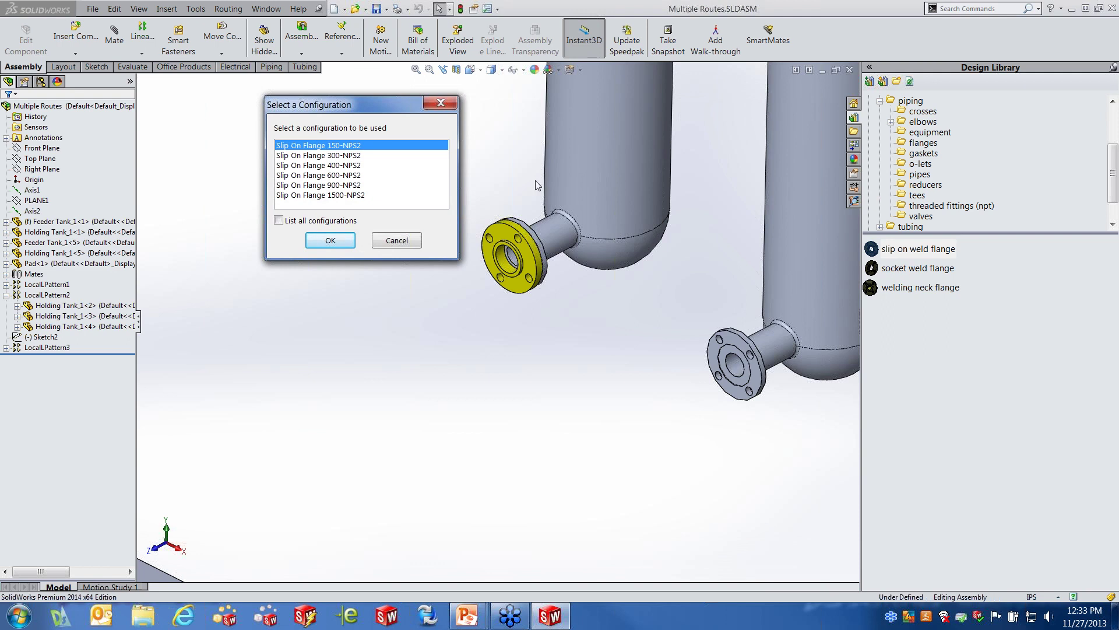
Step: Use the Slip On Flange 150-NPS2 configuration for the flange on the feeder tank nozzle, after reviewing the full configuration list
drag(386, 103, 350, 191)
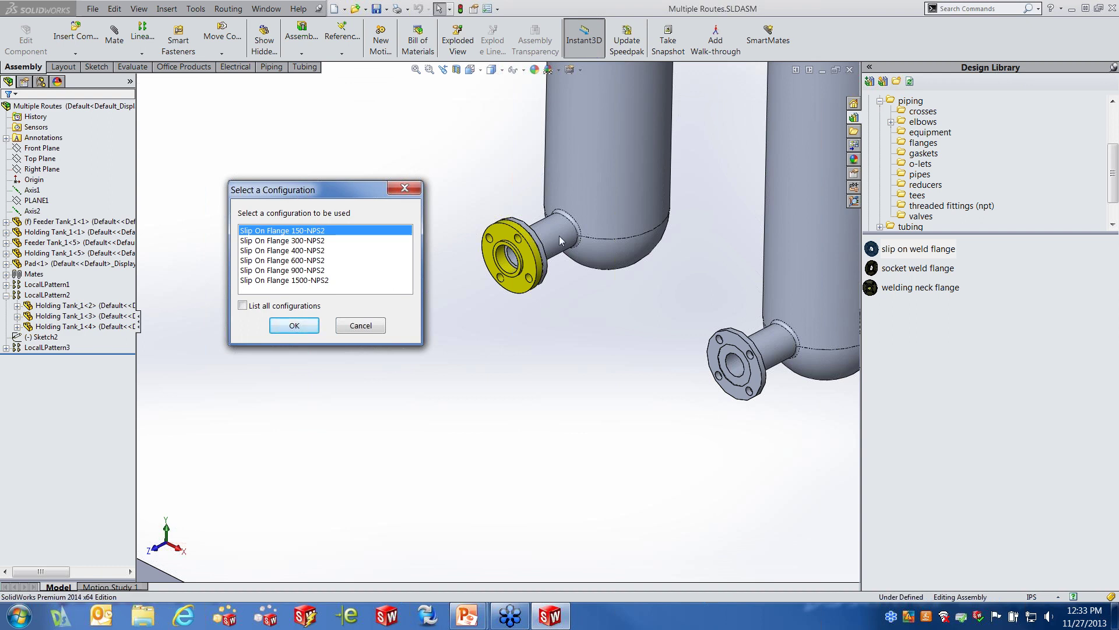
click(299, 252)
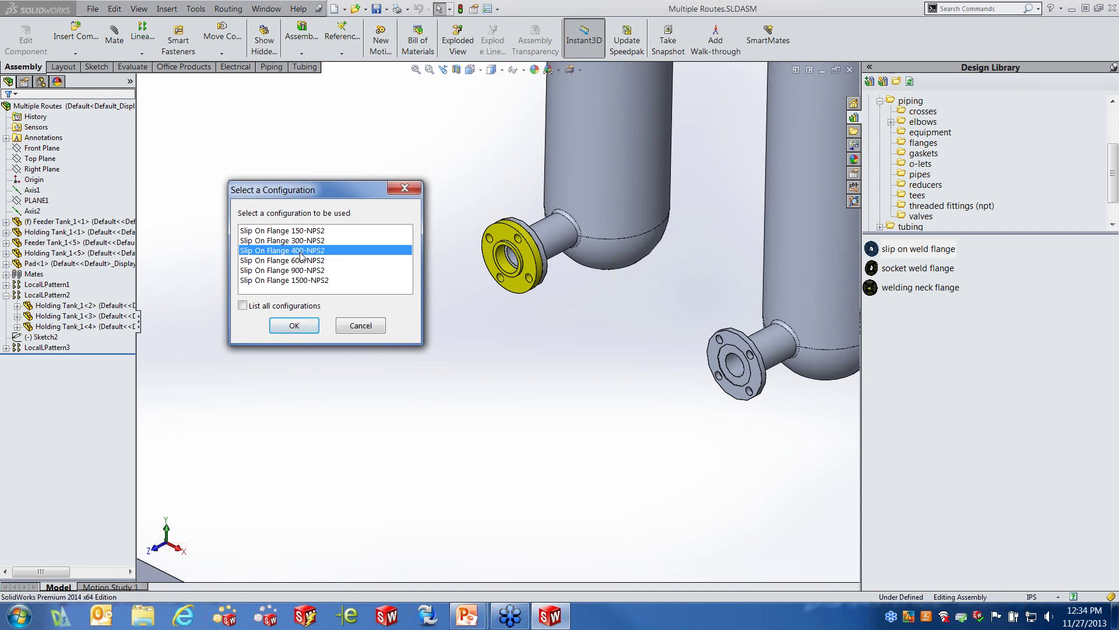
click(304, 231)
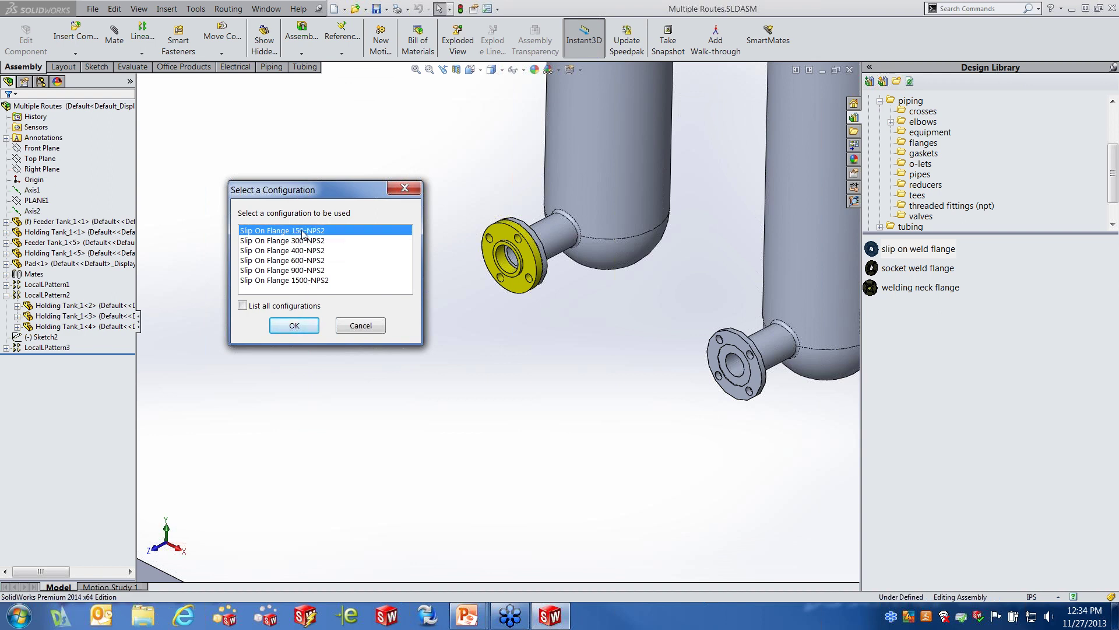
click(243, 305)
mouse_move(407, 244)
mouse_down()
mouse_move(407, 283)
mouse_move(409, 240)
mouse_up()
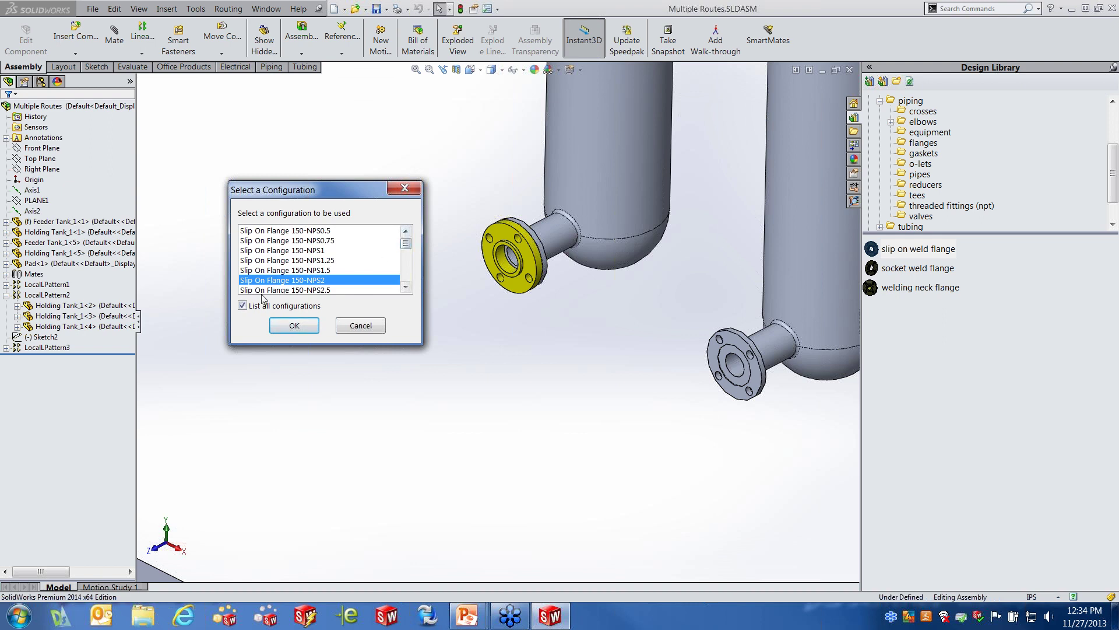
click(243, 306)
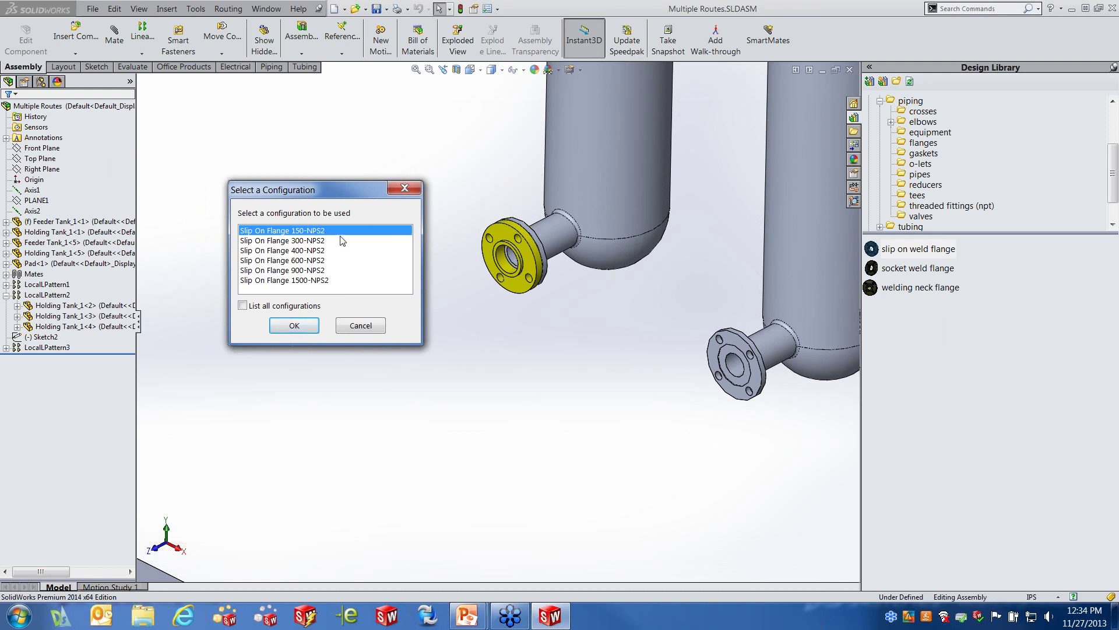
click(294, 327)
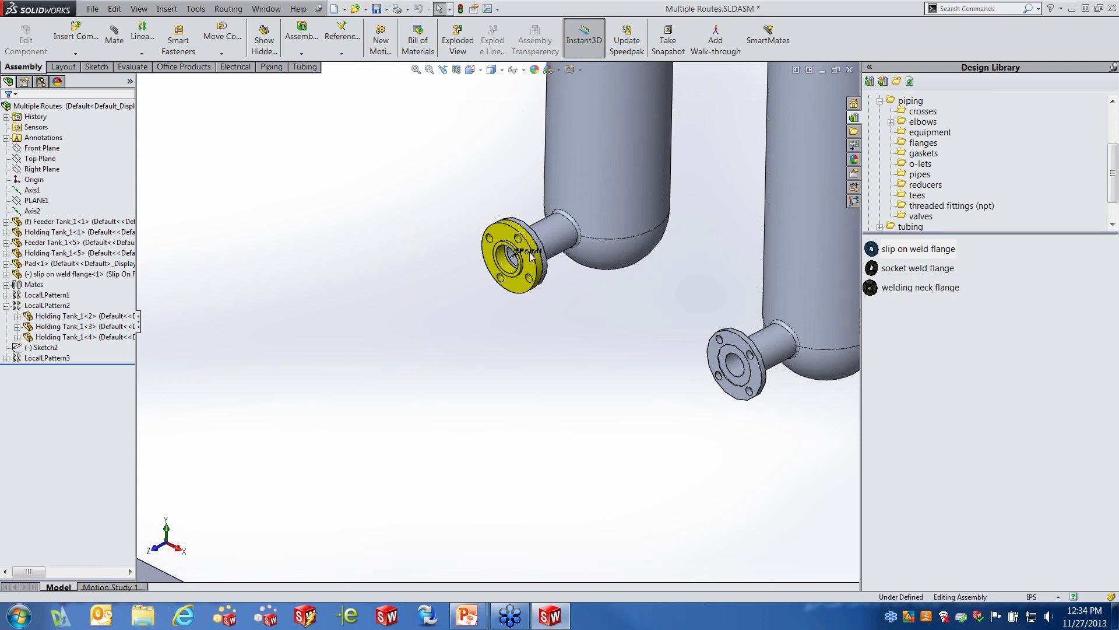
Step: Examine the connection and routing points on the placed flange and the display option for routing points
scroll(530, 259, down, 5)
scroll(510, 283, down, 2)
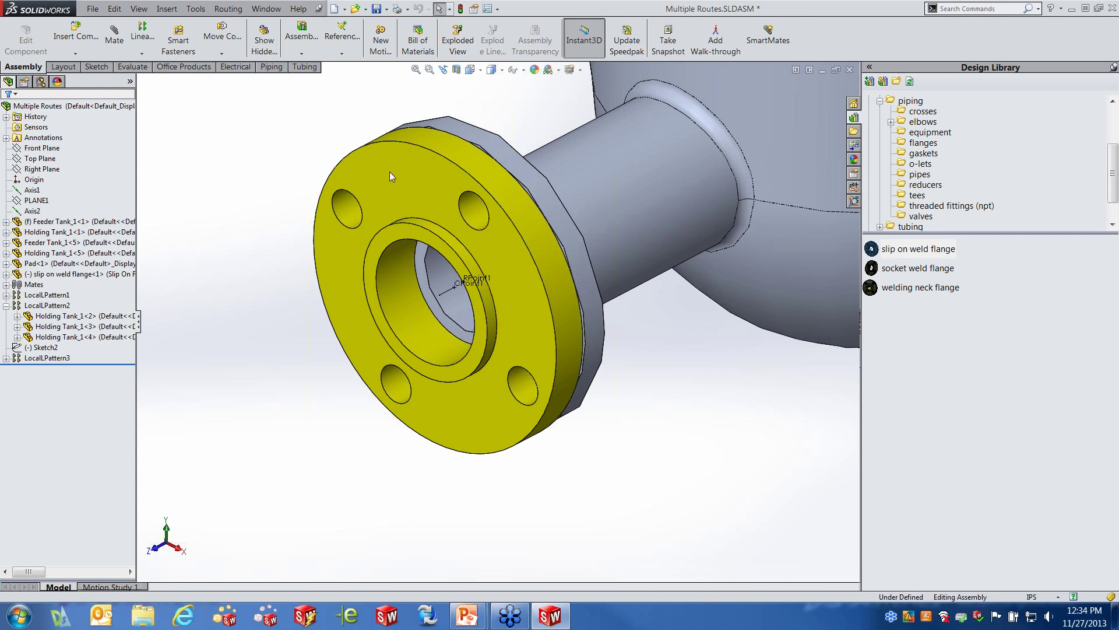
click(139, 9)
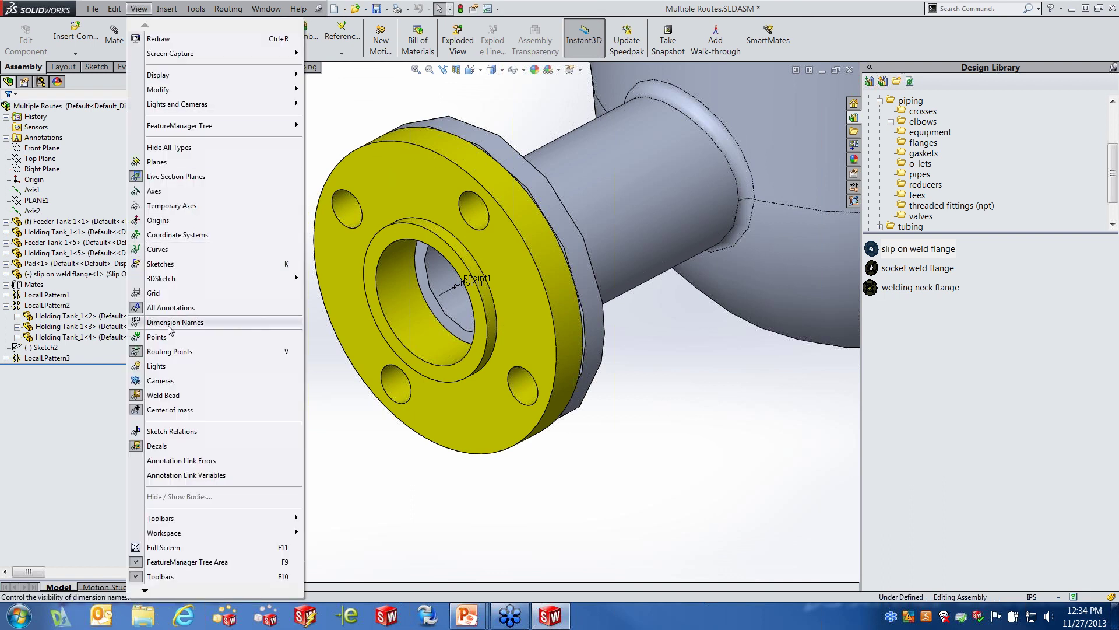
click(745, 438)
click(524, 71)
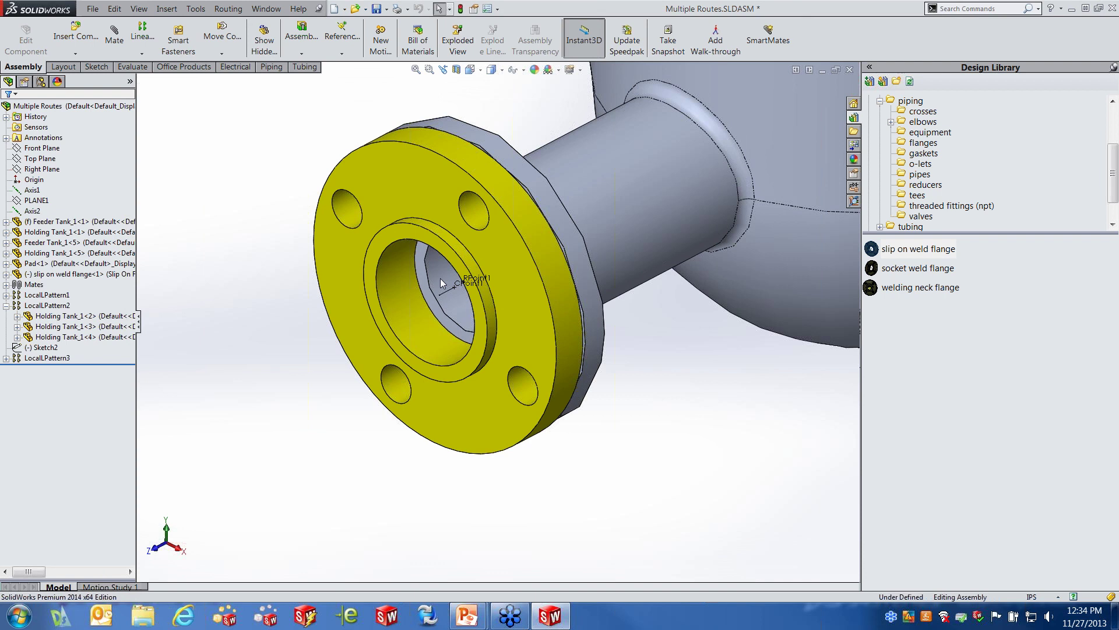
Step: Place a slip on weld flange with the Slip On Flange 150-NPS2 configuration on the top nozzle of the end holding tank
scroll(439, 278, up, 10)
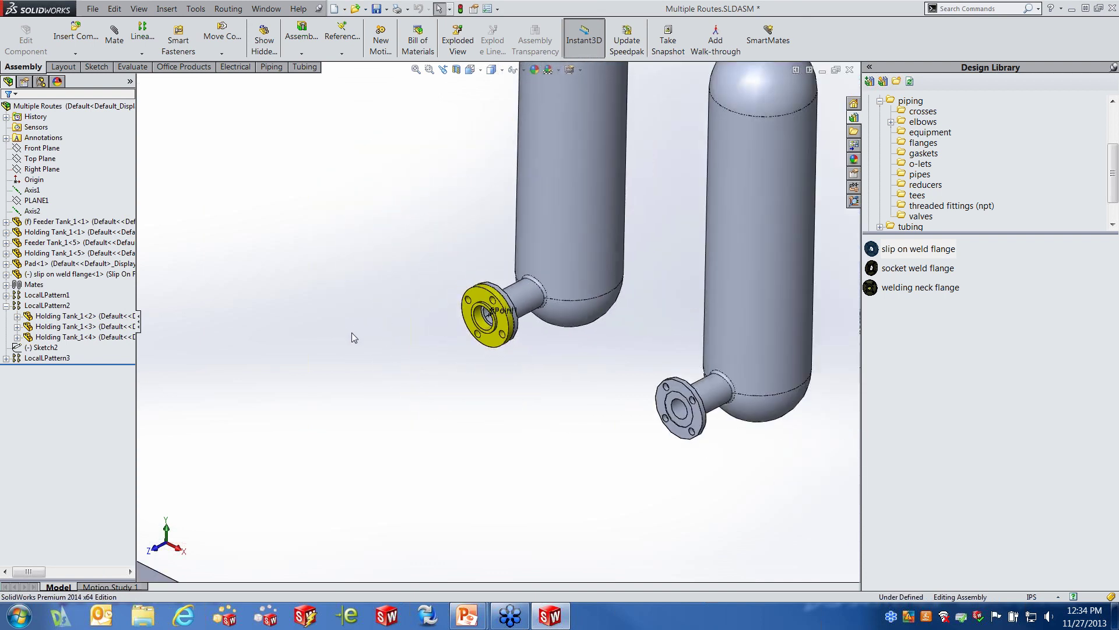
scroll(277, 358, up, 5)
scroll(351, 350, down, 8)
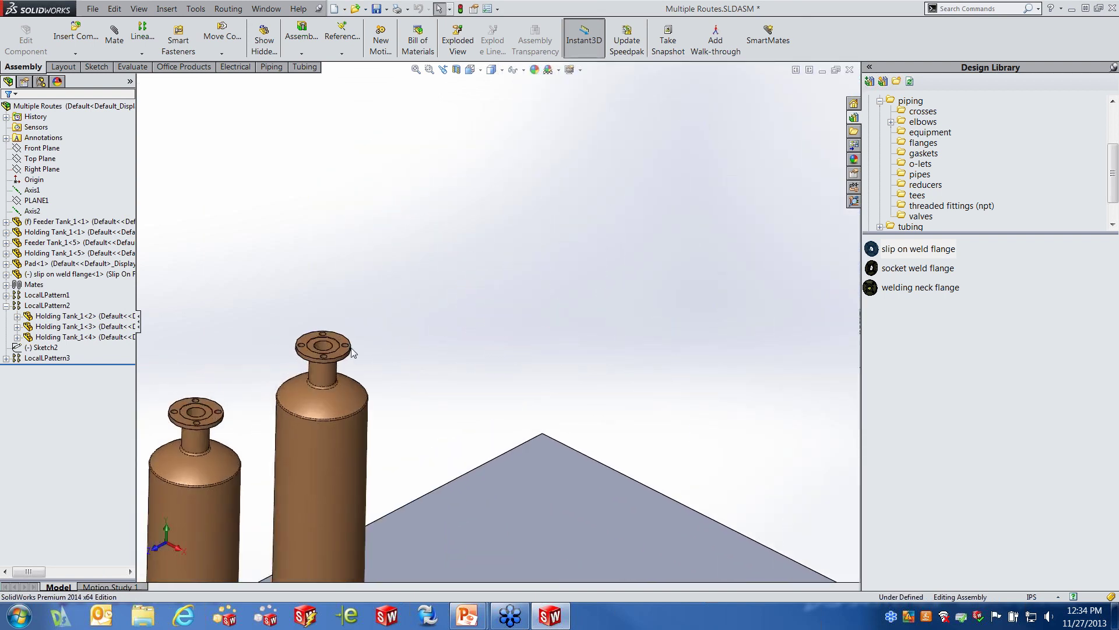
scroll(352, 350, down, 2)
drag(918, 249, 380, 331)
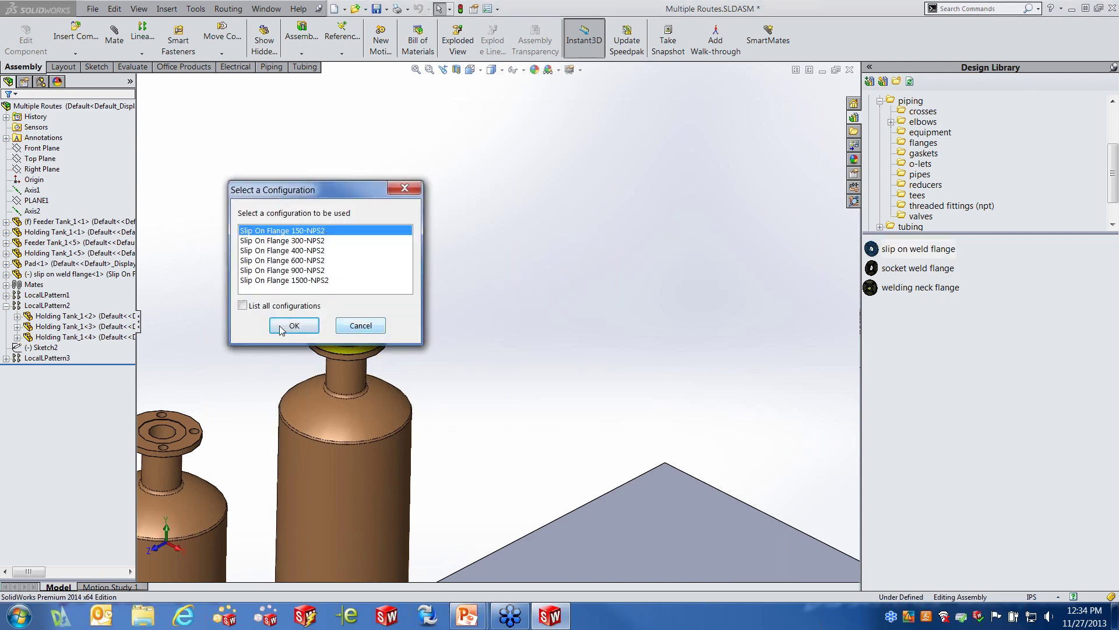
click(294, 325)
scroll(516, 367, up, 3)
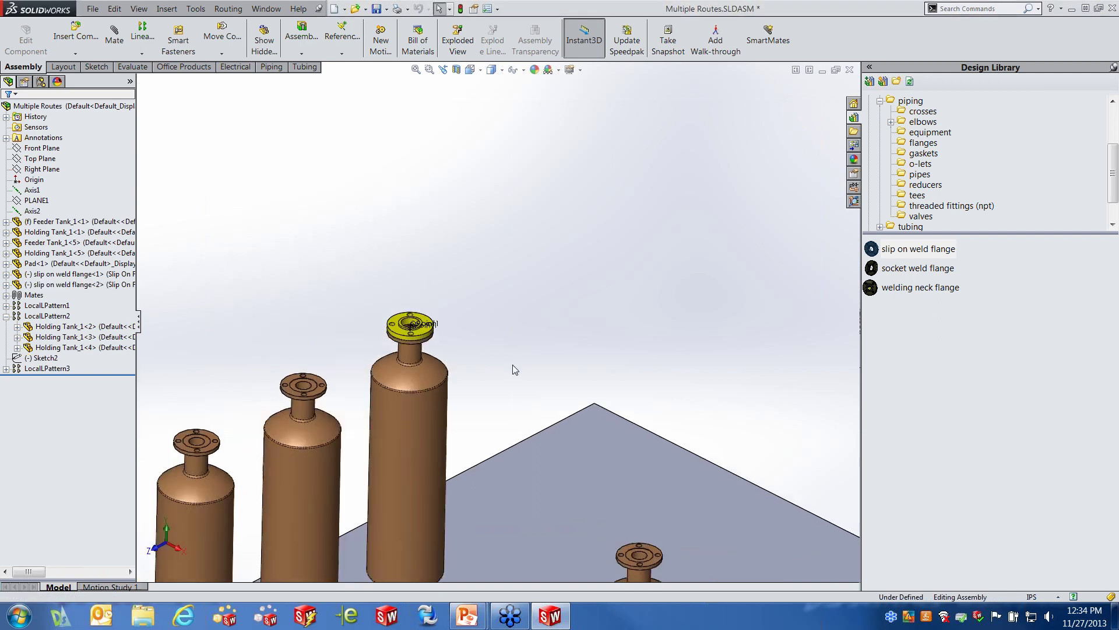
Step: Start a pipe route from connection point CPoint1 of the flange on the first feeder tank
scroll(515, 369, up, 3)
scroll(655, 315, down, 3)
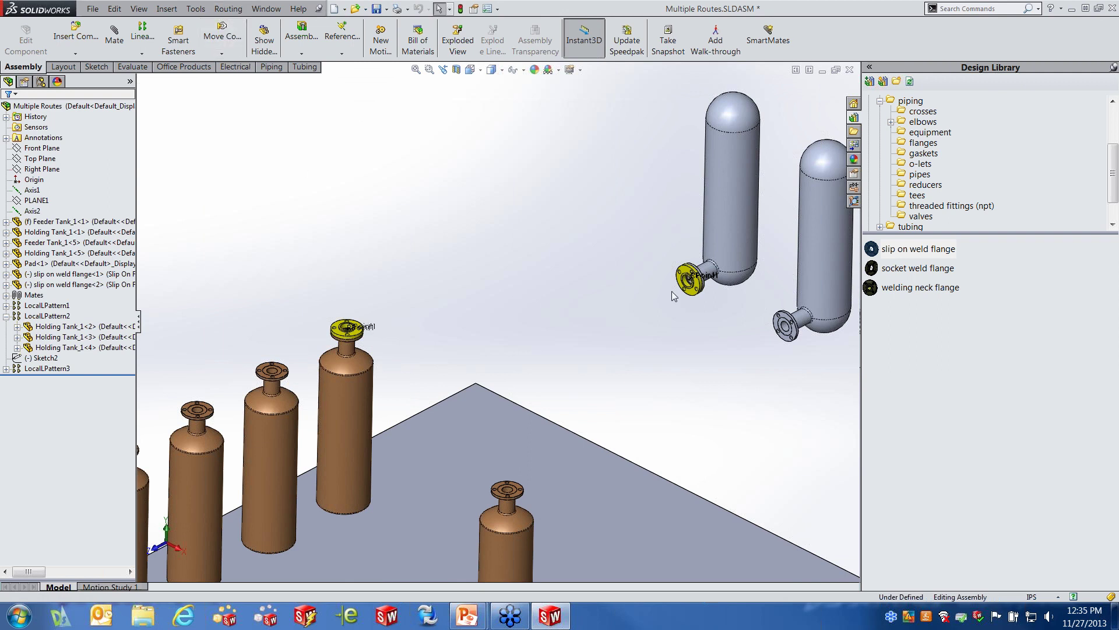
scroll(671, 292, down, 5)
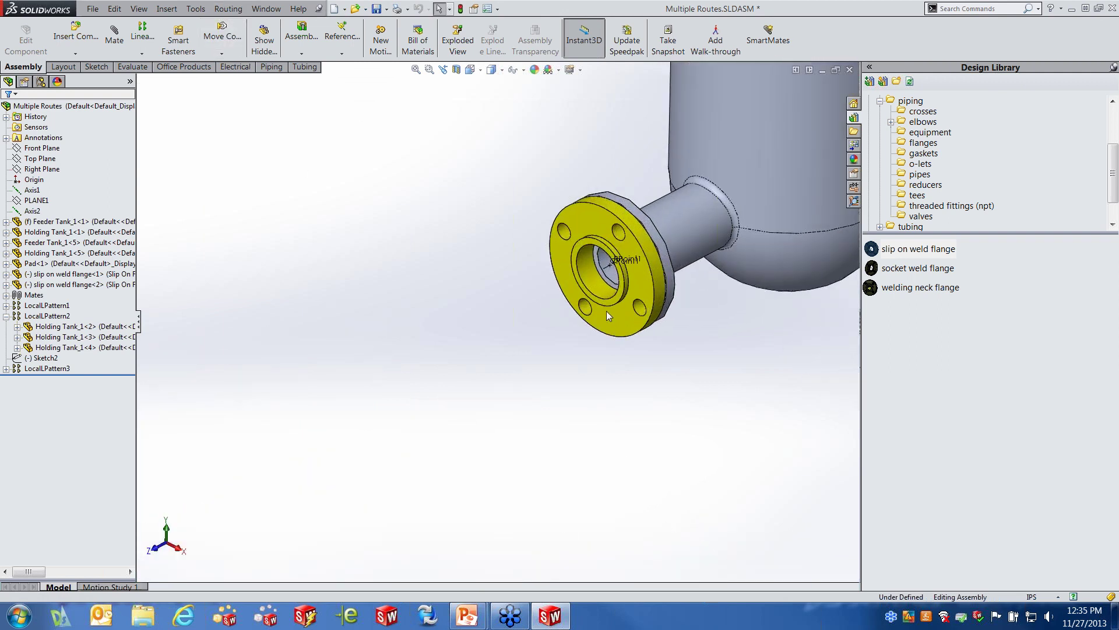
right_click(607, 270)
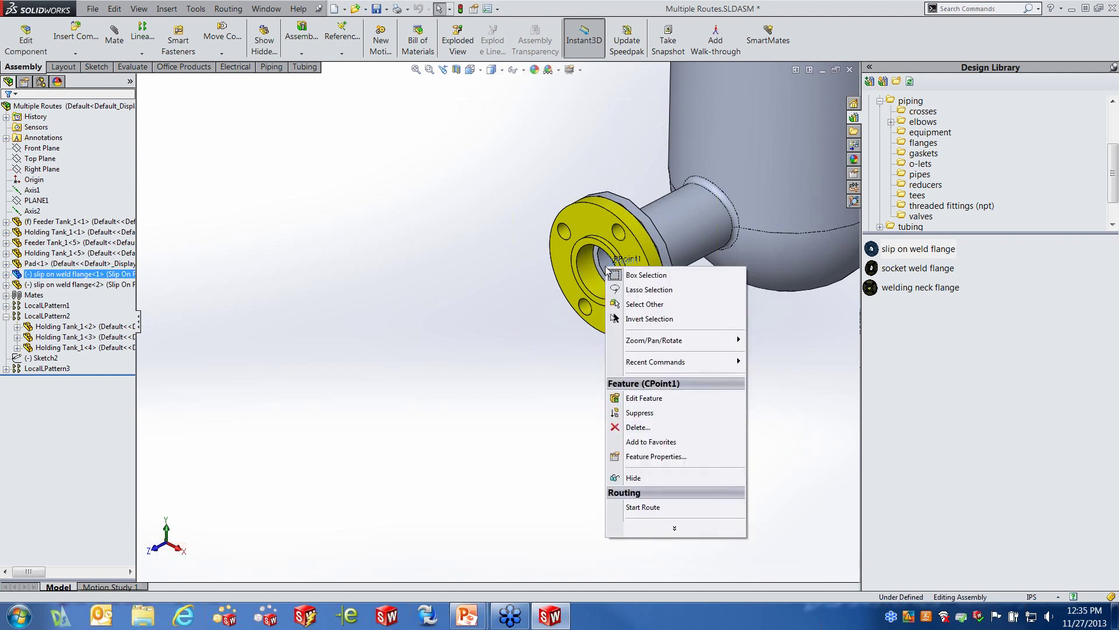
click(643, 507)
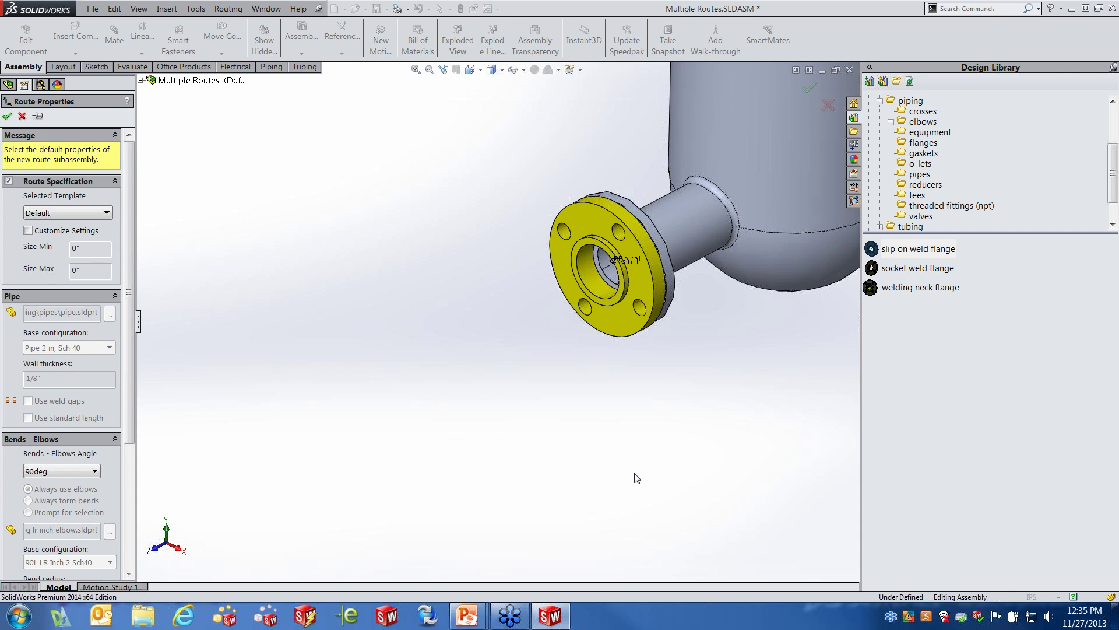
Step: Turn off the route specification and choose Pipe 2 in, Sch 40 as the pipe's base configuration
drag(130, 294, 128, 264)
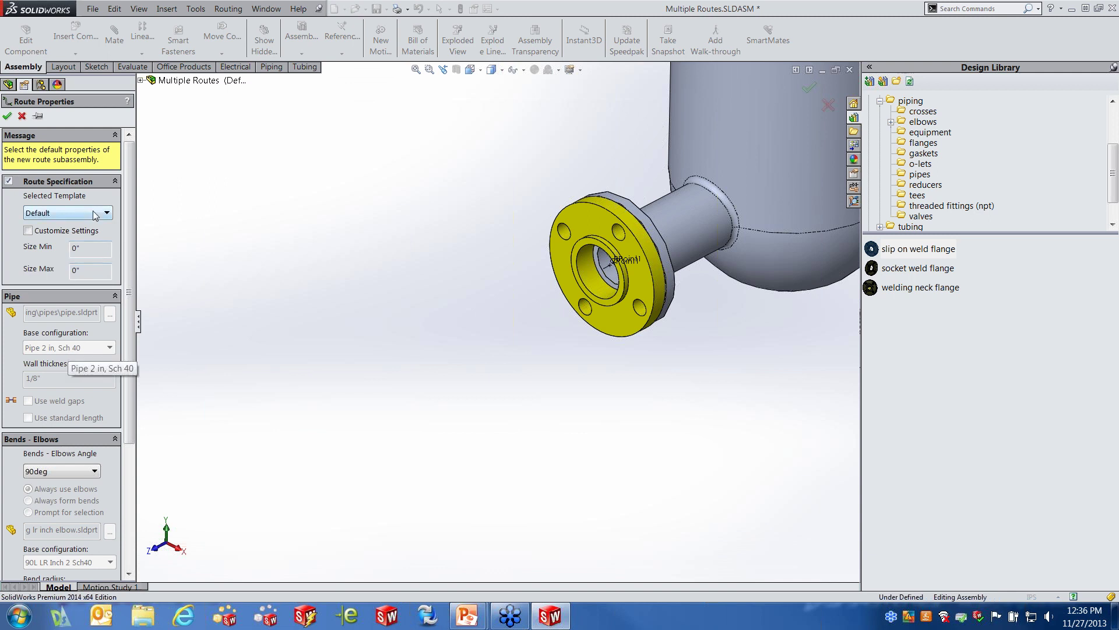
click(9, 181)
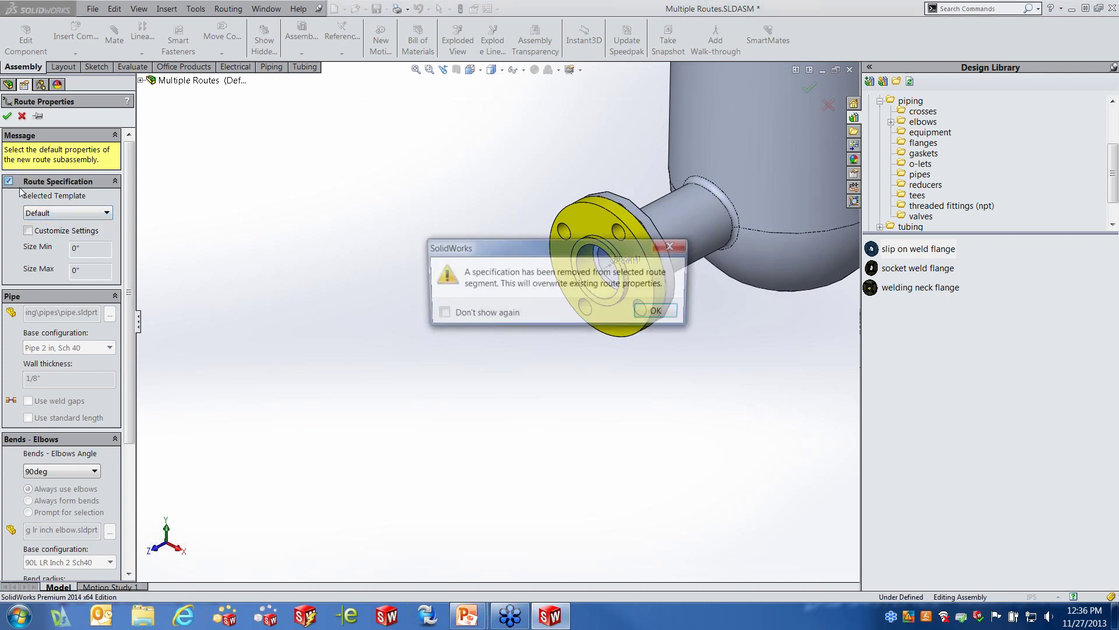
click(658, 311)
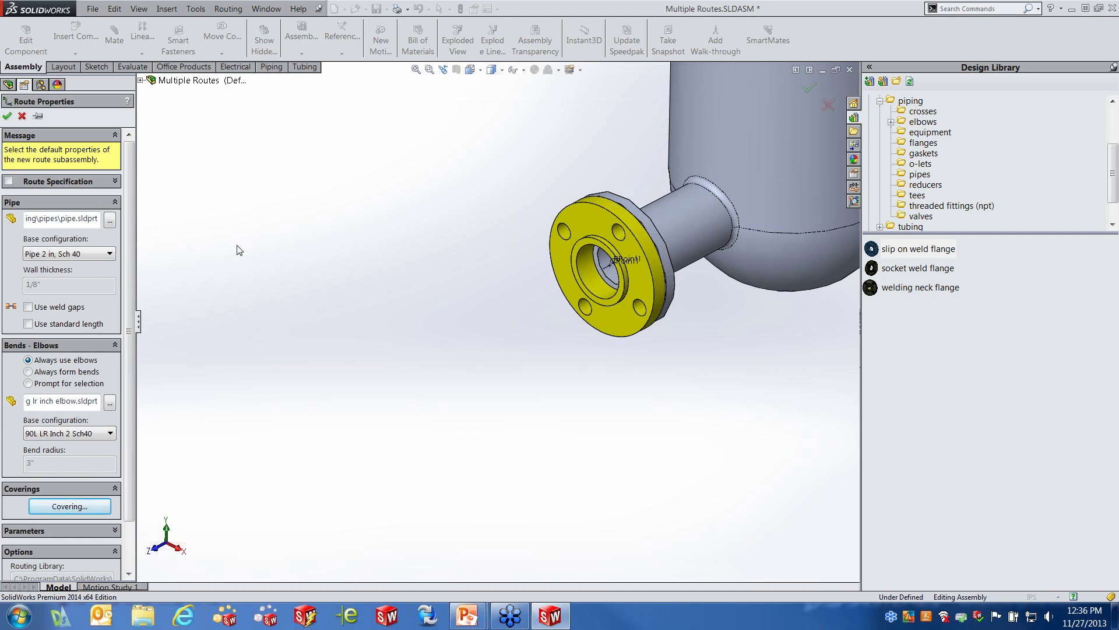
click(110, 255)
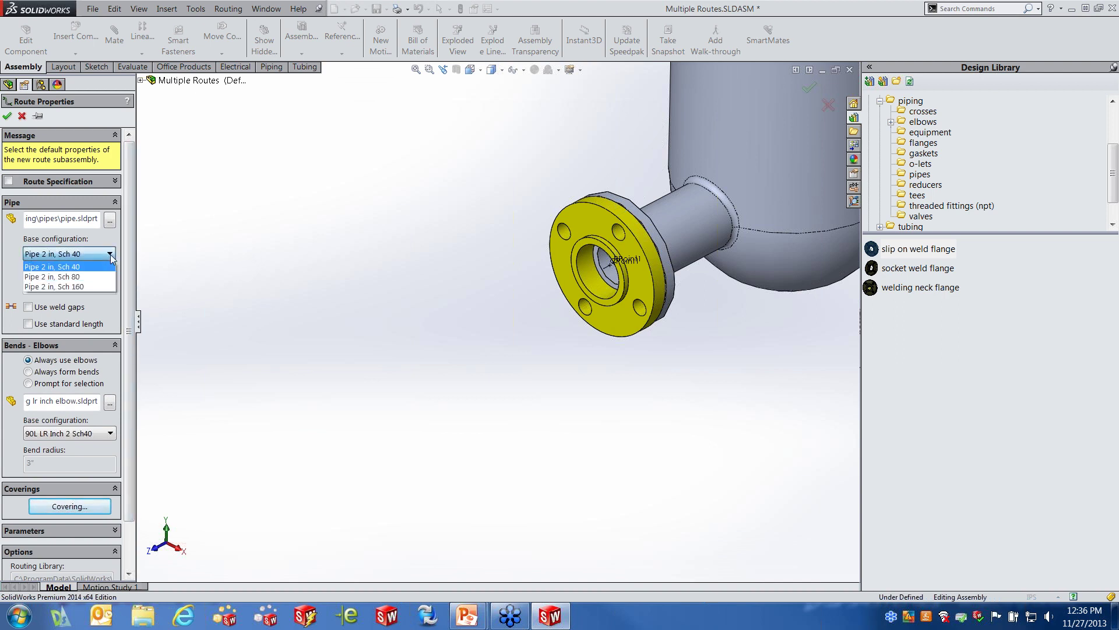
click(80, 267)
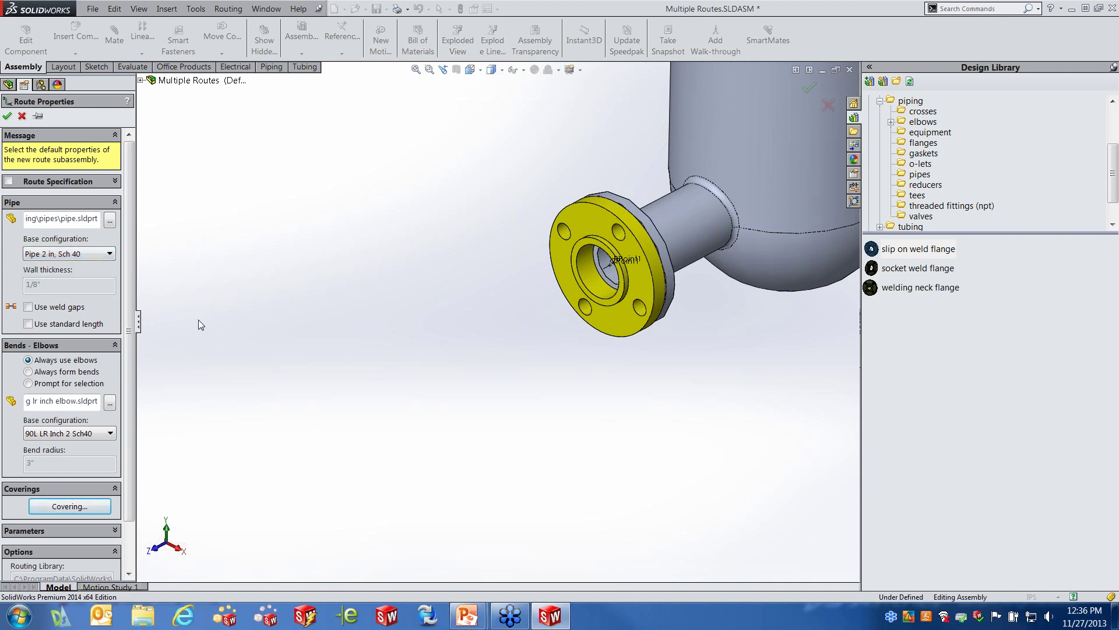
Step: Try the standard pipe length option together with coupling insertion
scroll(129, 305, down, 1)
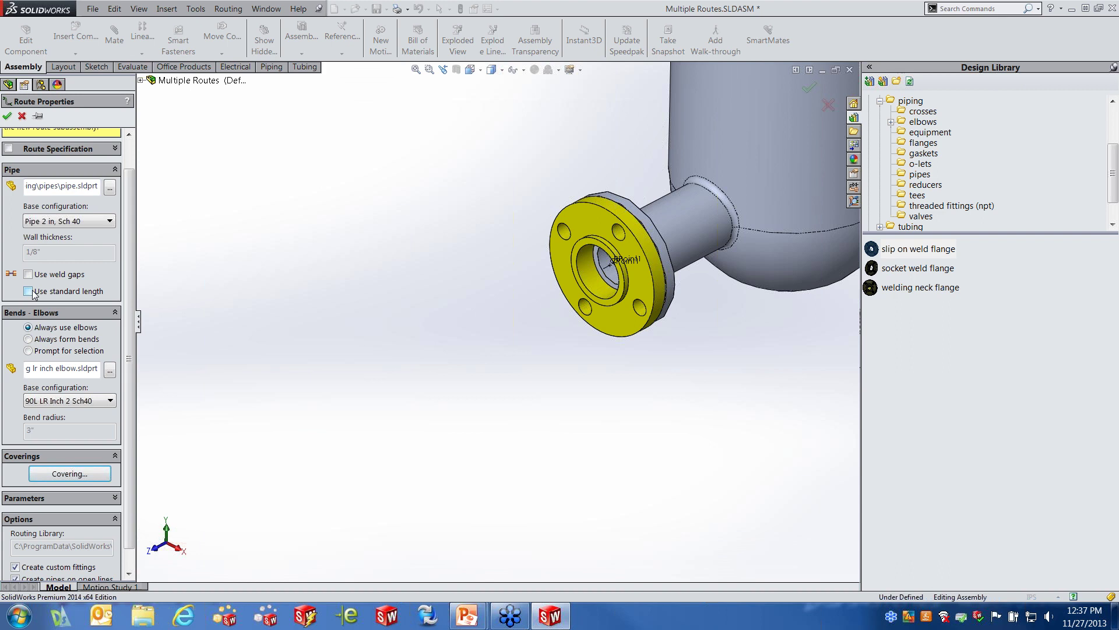
click(28, 290)
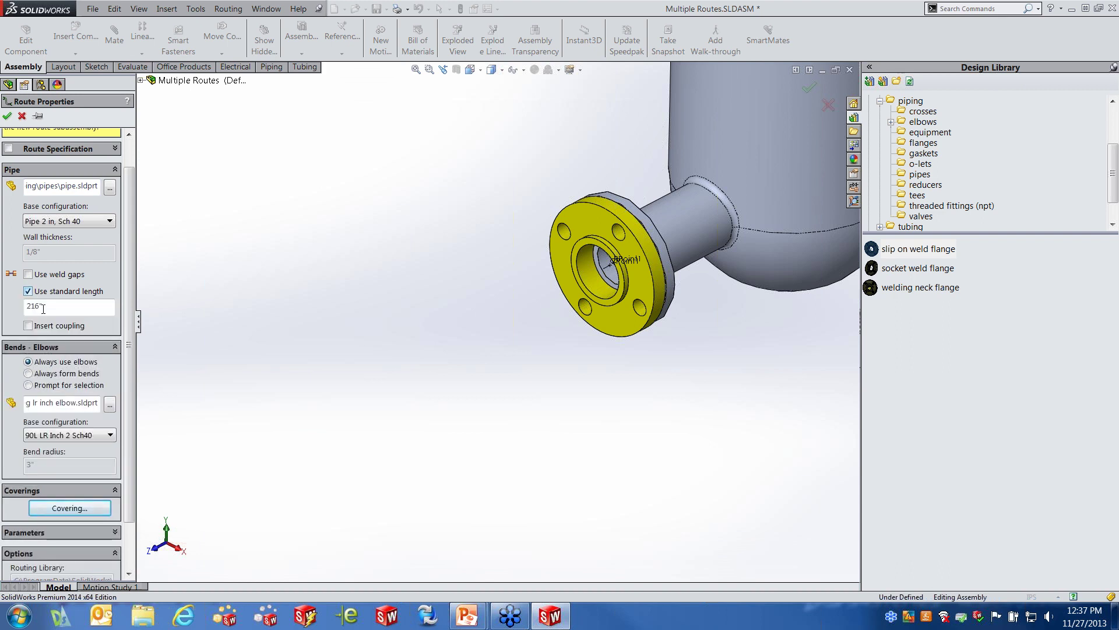
drag(43, 308, 3, 313)
click(28, 326)
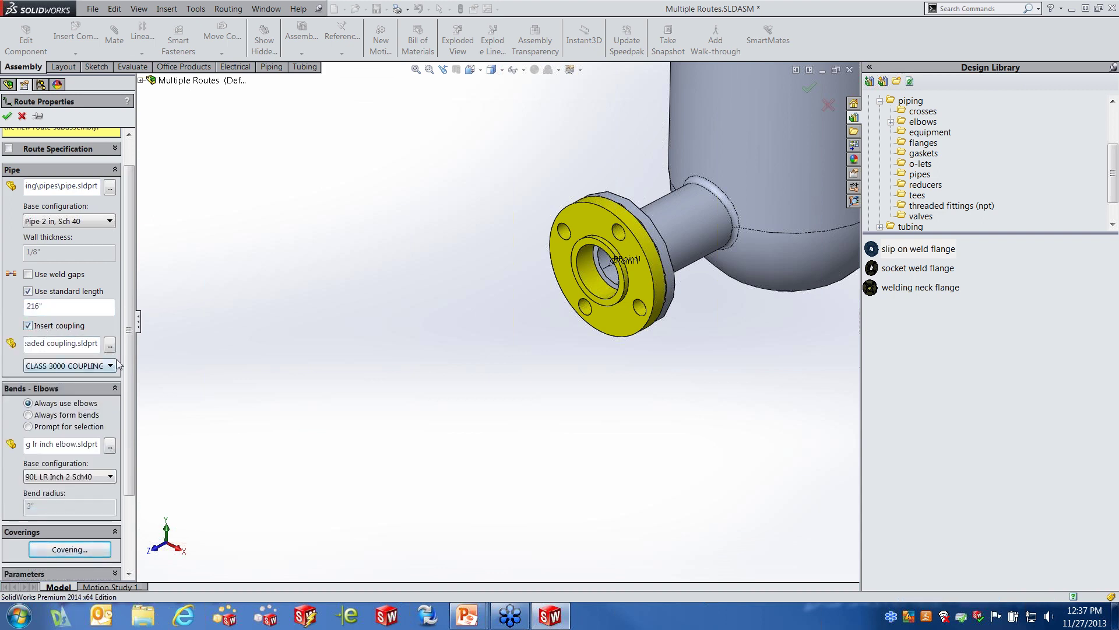
click(28, 291)
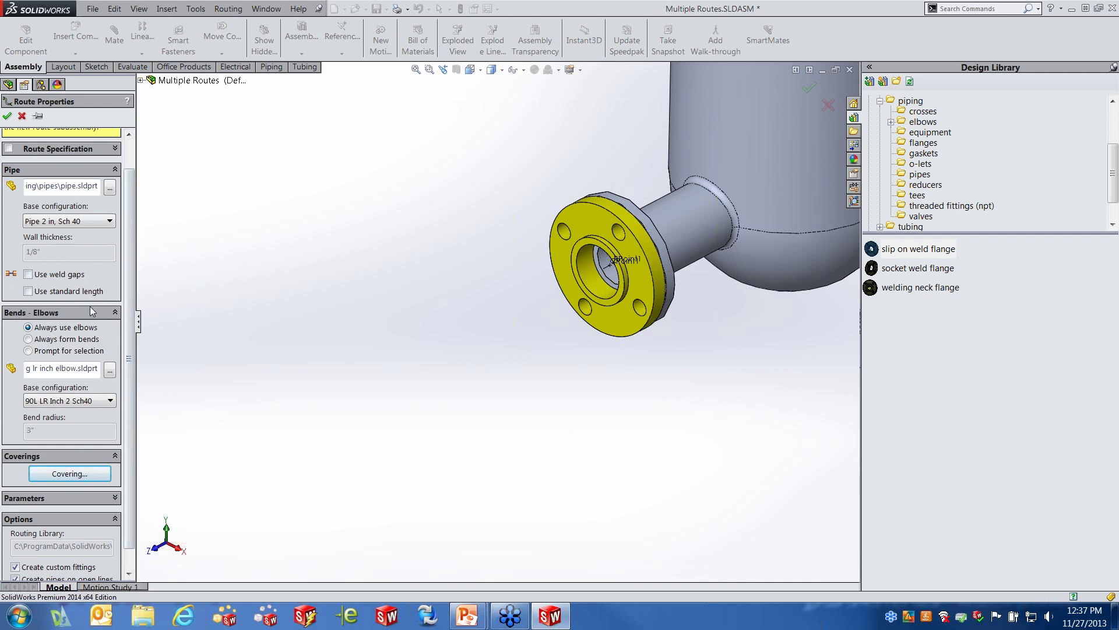
Step: Check the elbow part's file path and choose 90L LR Inch 2 Sch40 as the elbow's base configuration
scroll(131, 262, down, 2)
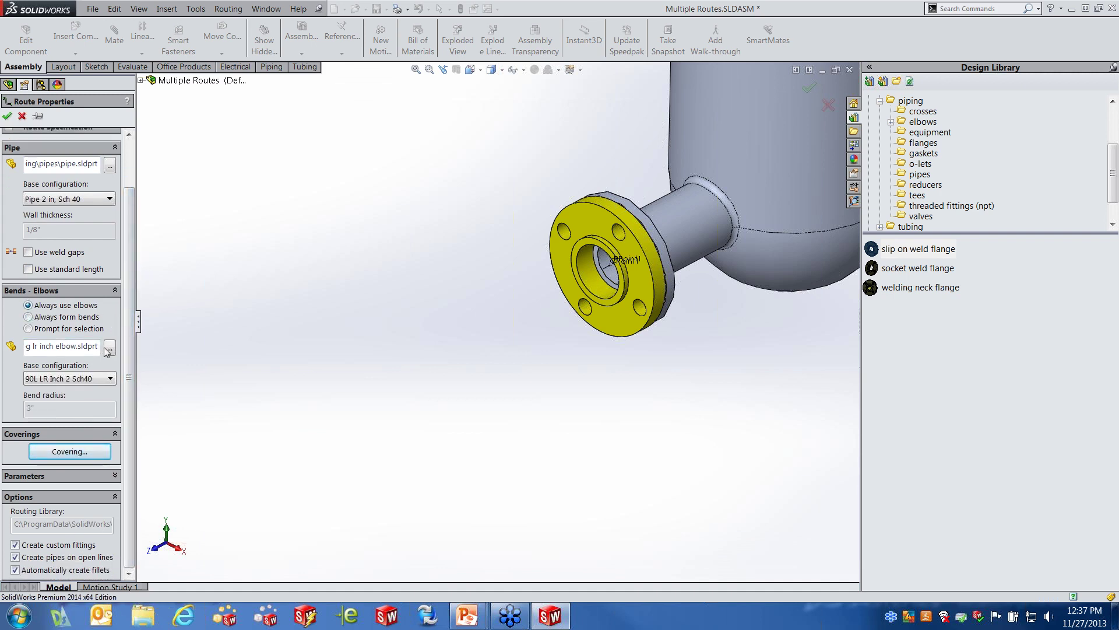
drag(87, 346, 3, 349)
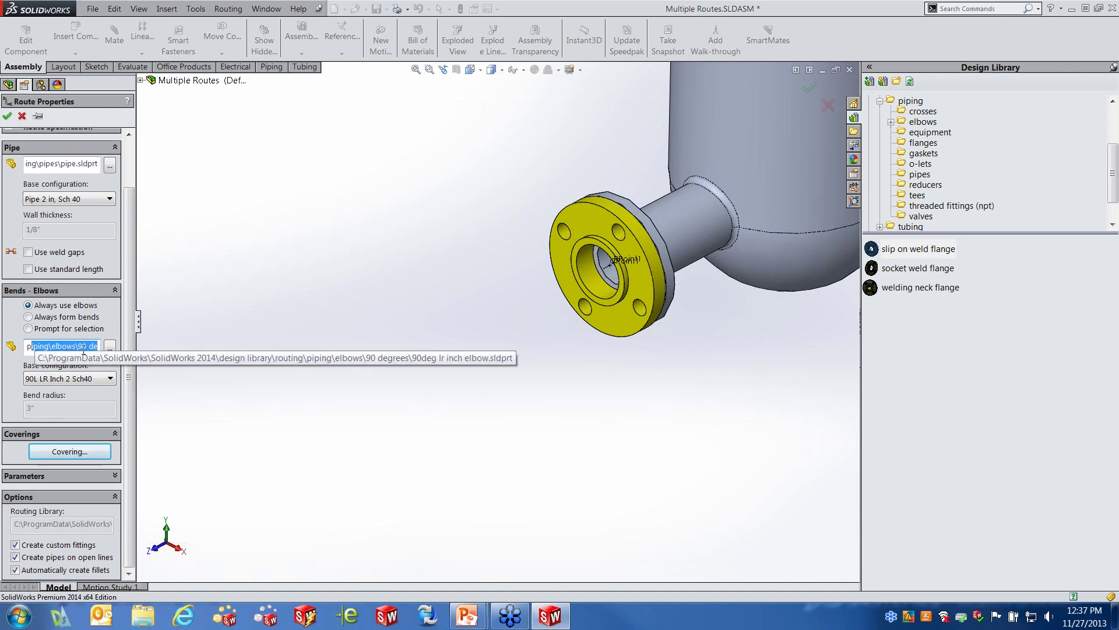
click(111, 378)
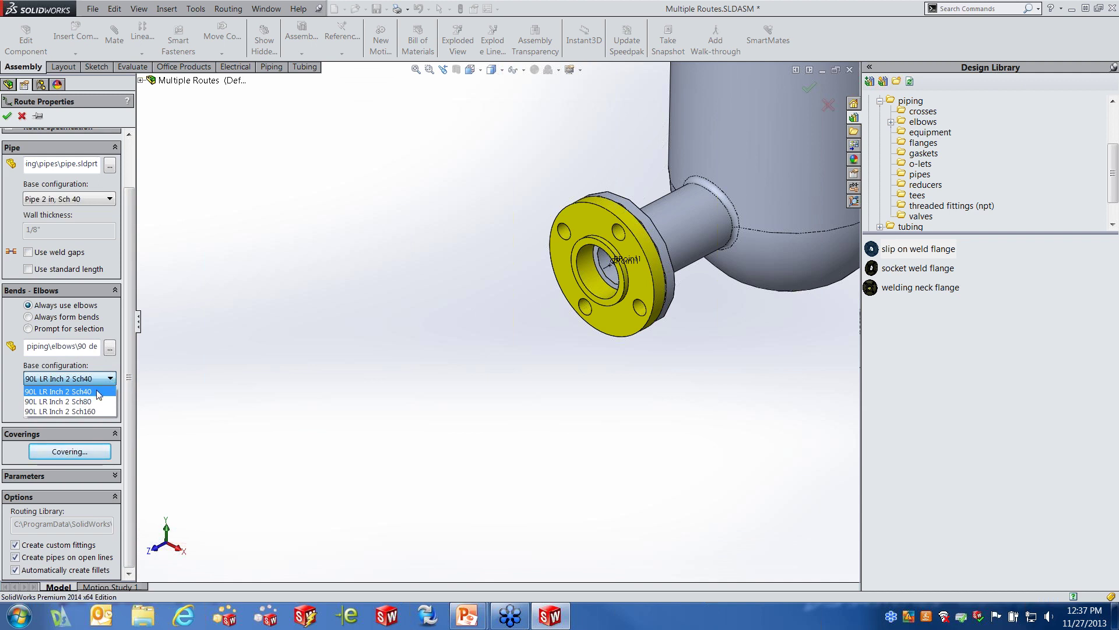
click(97, 390)
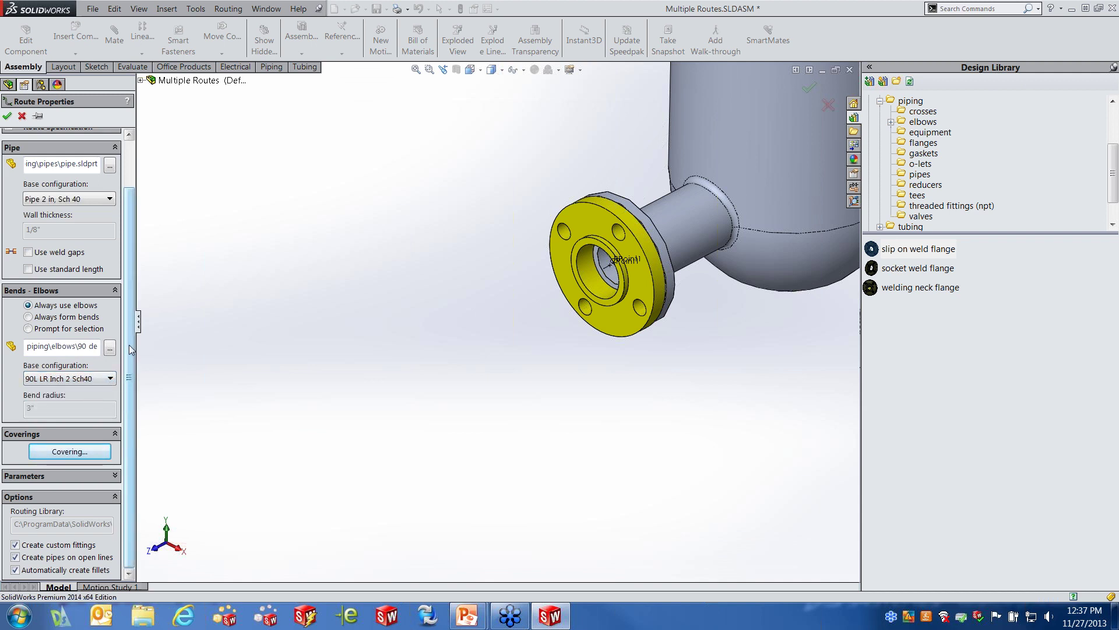
Step: Review the covering types and library coverings available for the pipe, and return to the route properties without applying a layer
click(78, 454)
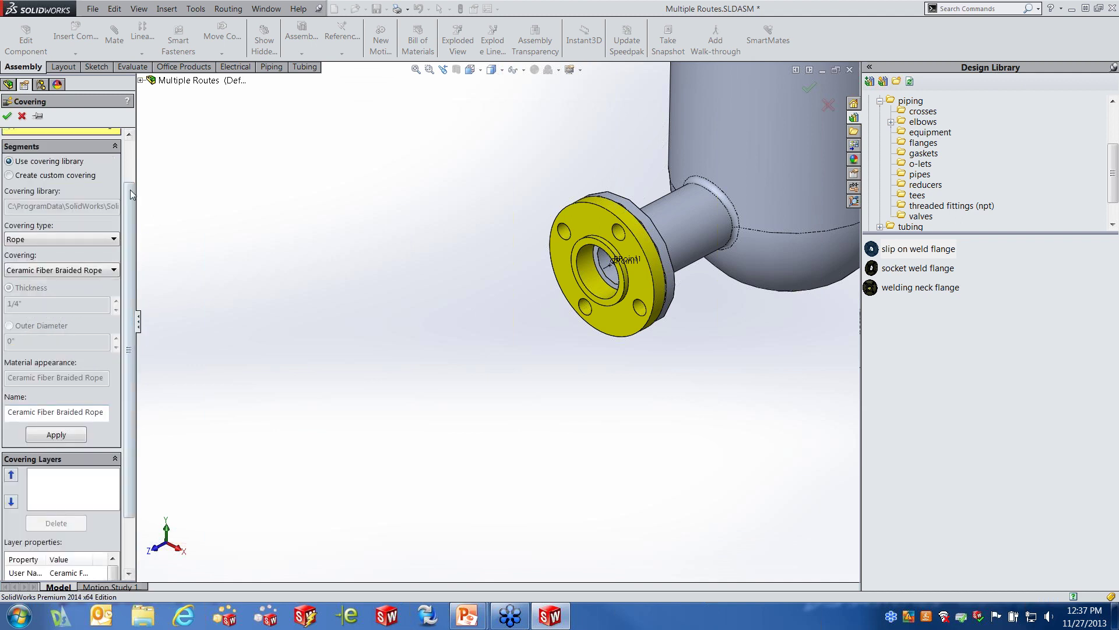
click(114, 239)
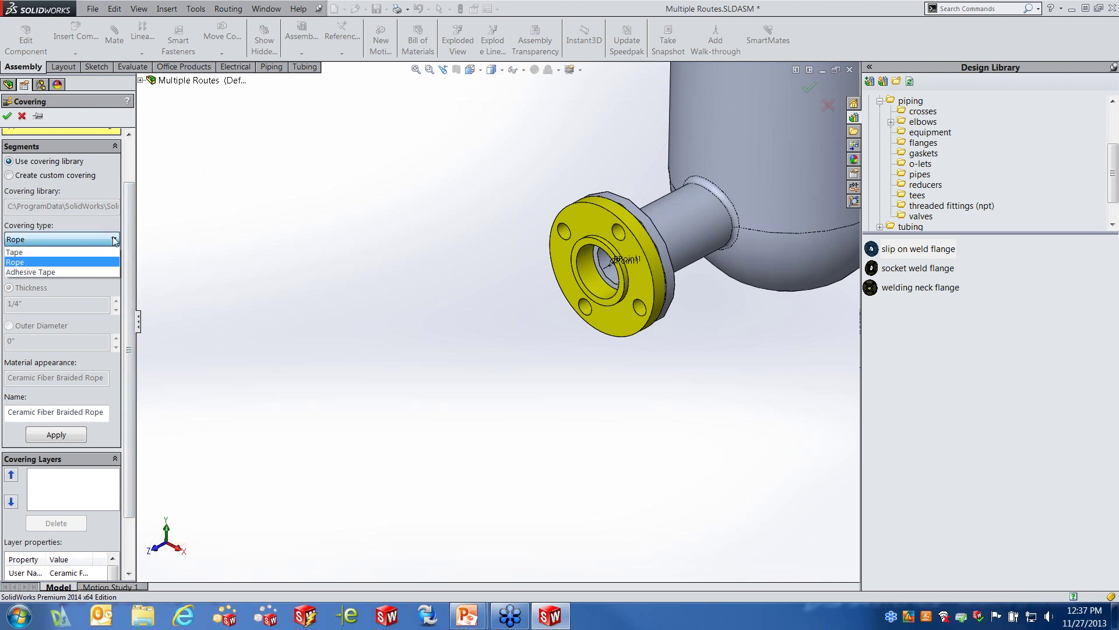
click(114, 240)
click(114, 270)
click(111, 283)
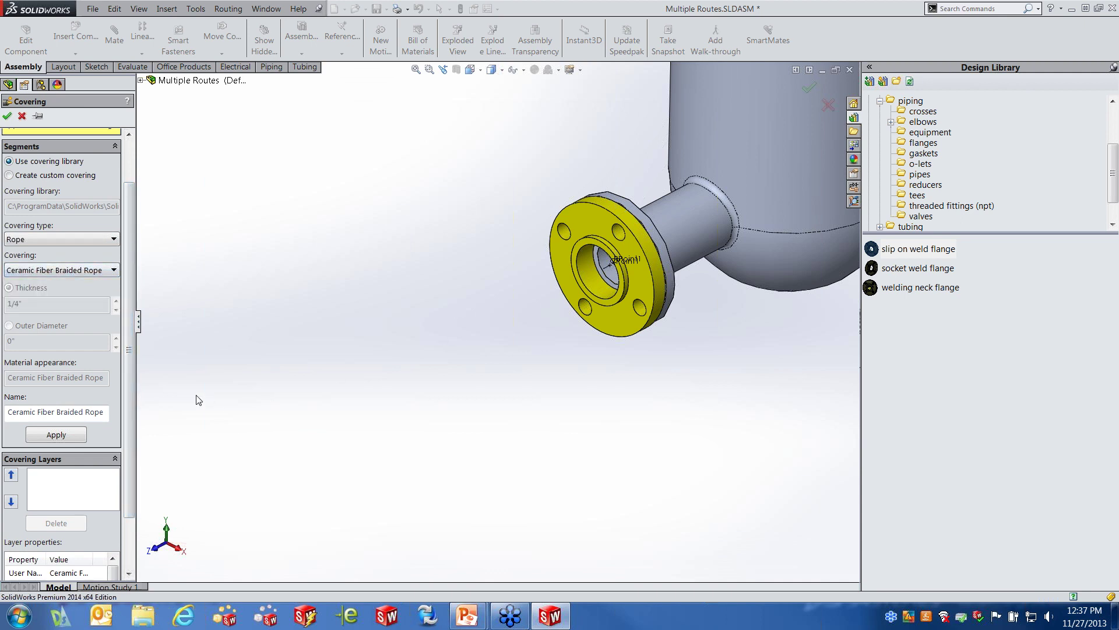
drag(132, 257, 121, 171)
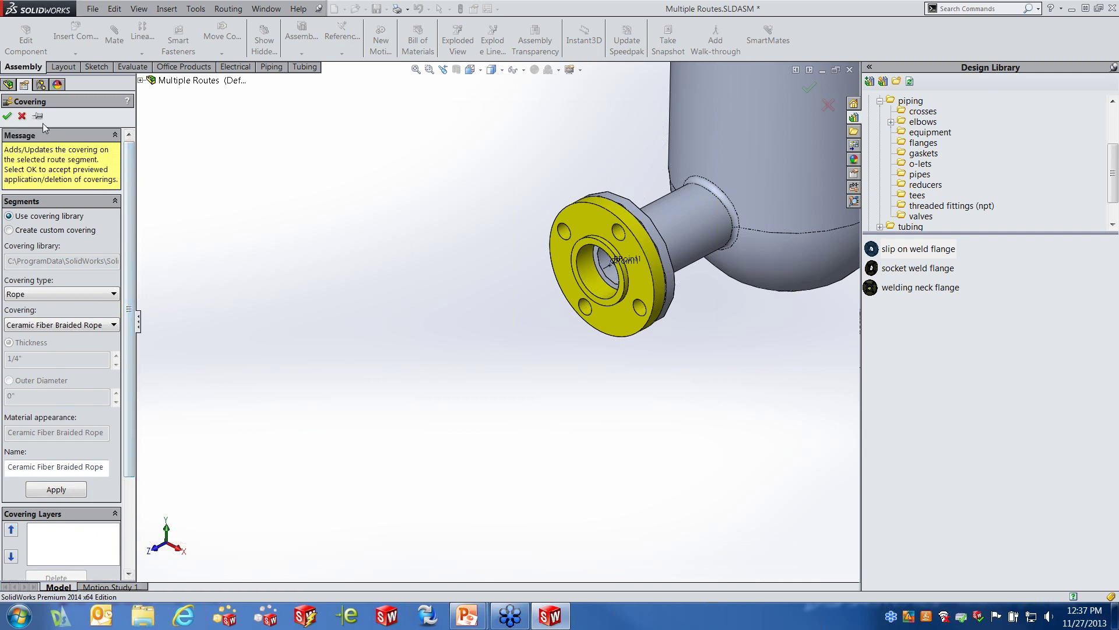
click(7, 115)
drag(133, 359, 140, 421)
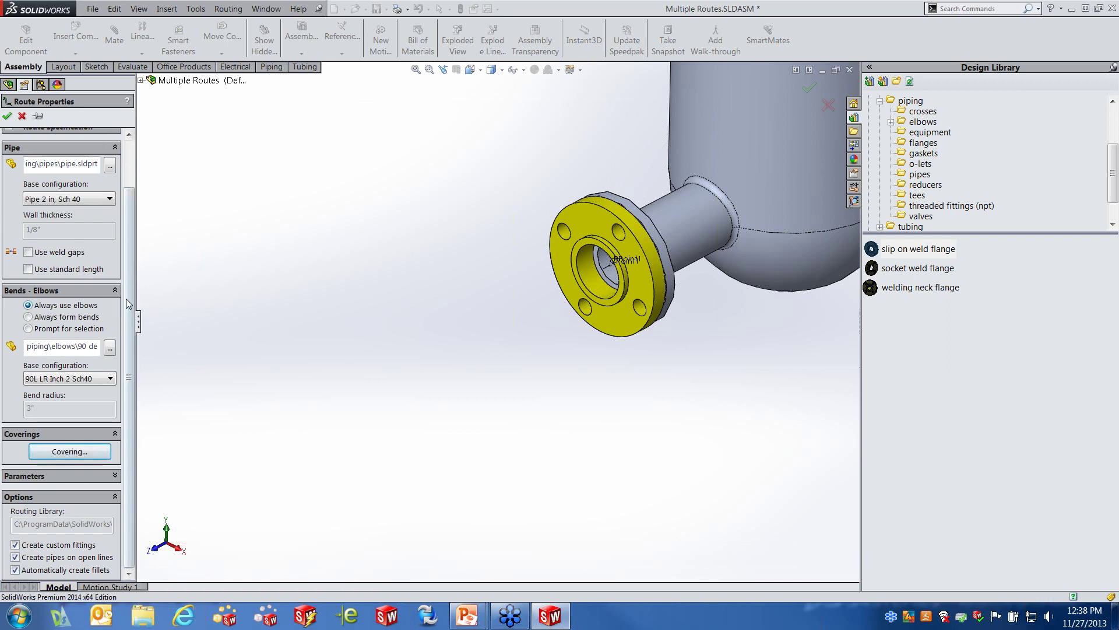
Step: Accept the route properties to start the pipe route at the feeder tank's flange, and expand the new pipe subassembly in the model tree
scroll(128, 303, up, 2)
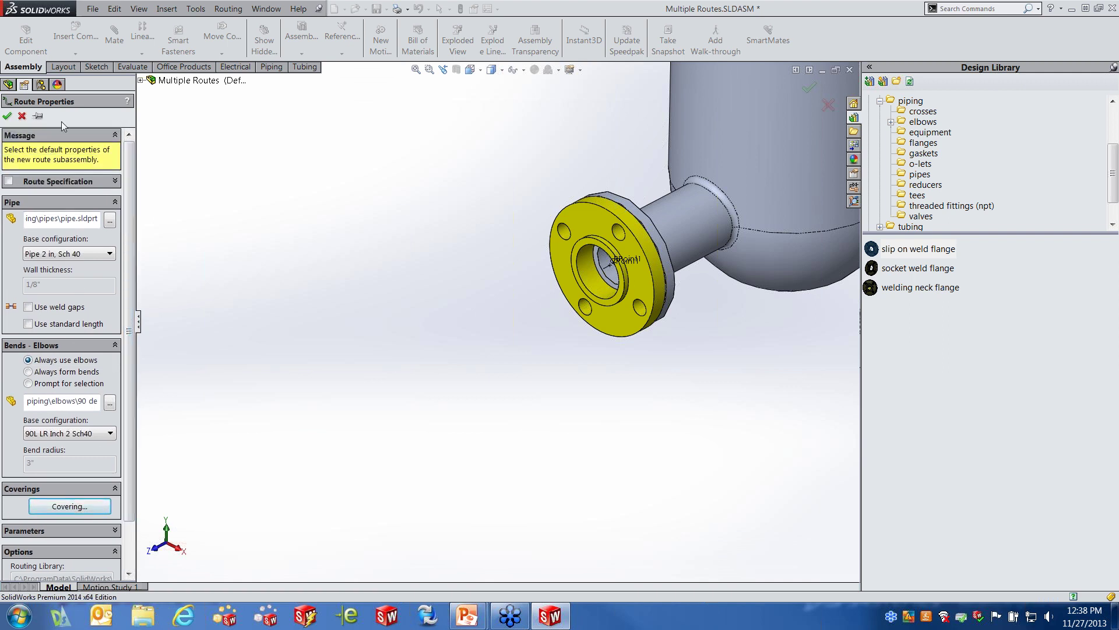
click(7, 118)
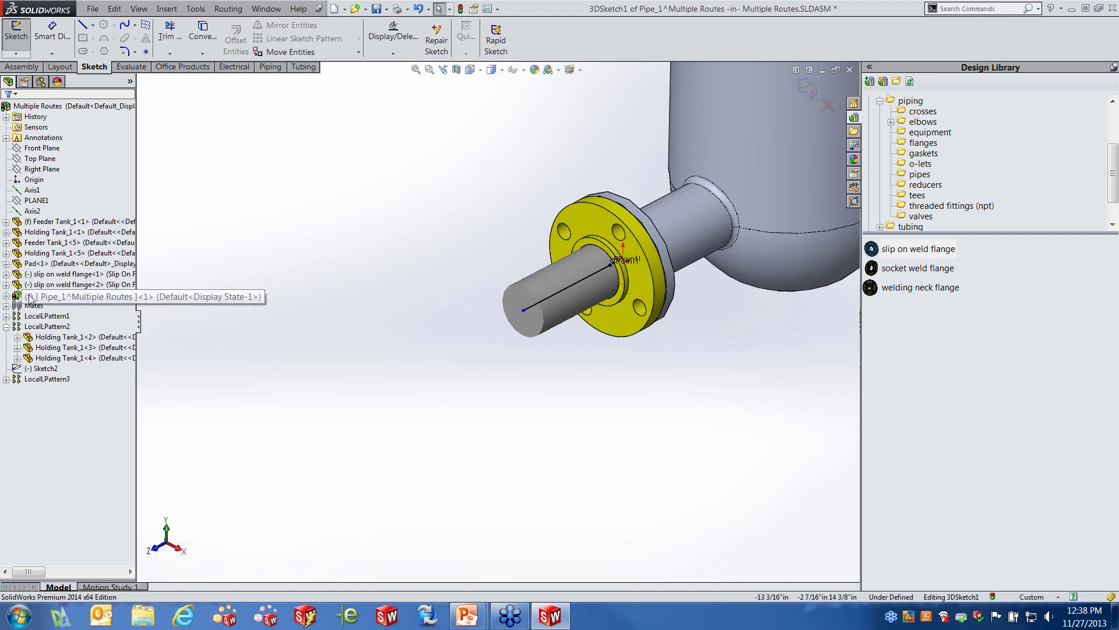
click(6, 295)
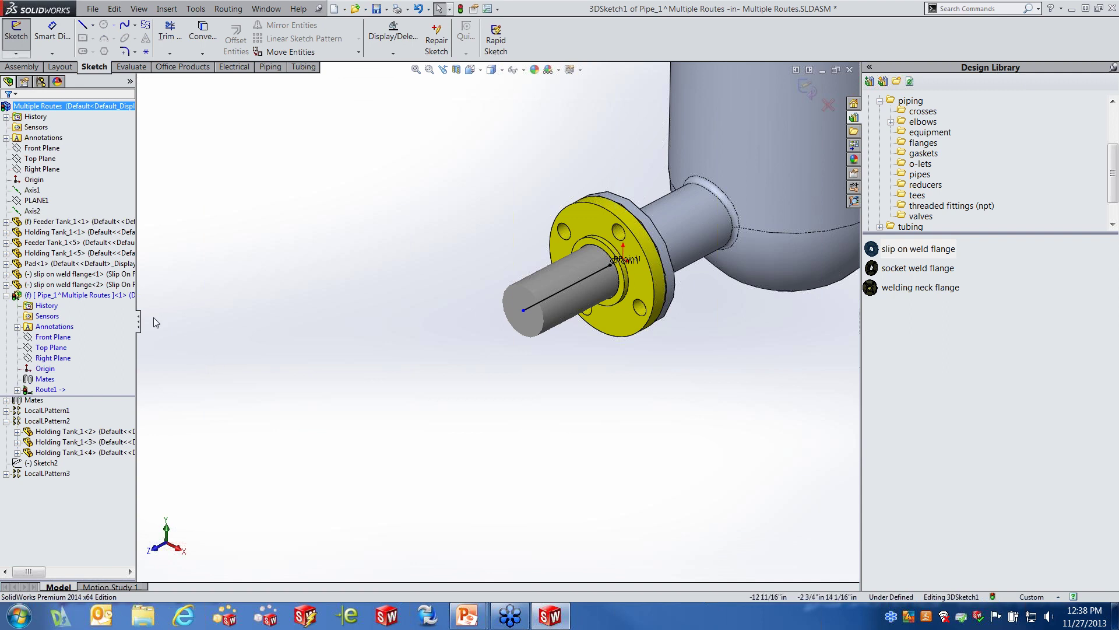
click(46, 391)
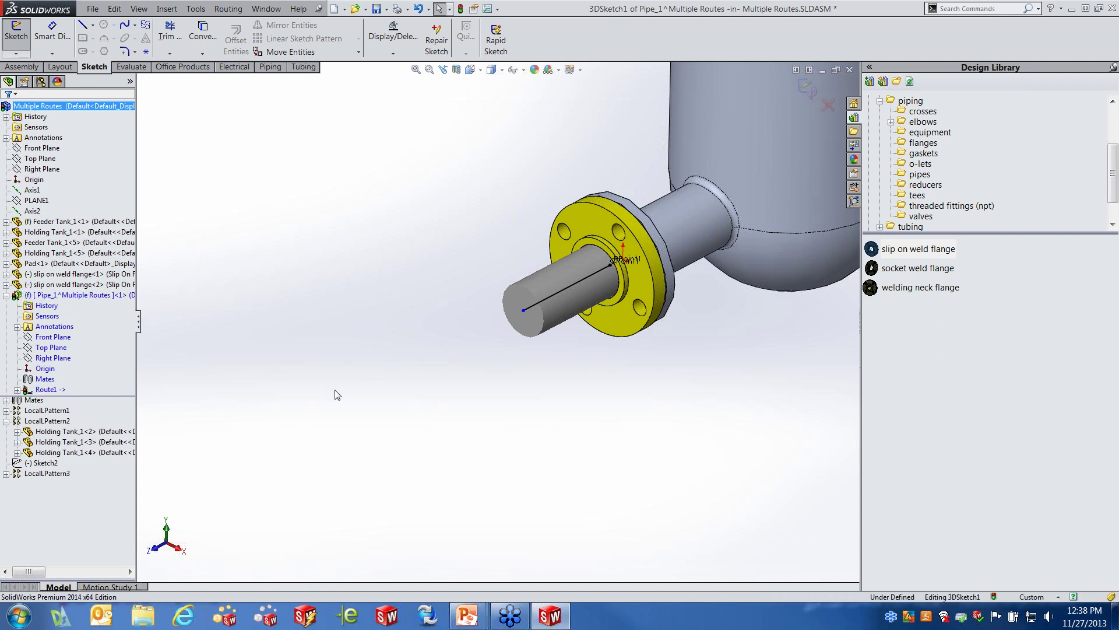
Step: Add the connection point of the holding tank's slip on weld flange to the route
scroll(341, 400, up, 5)
scroll(331, 355, down, 8)
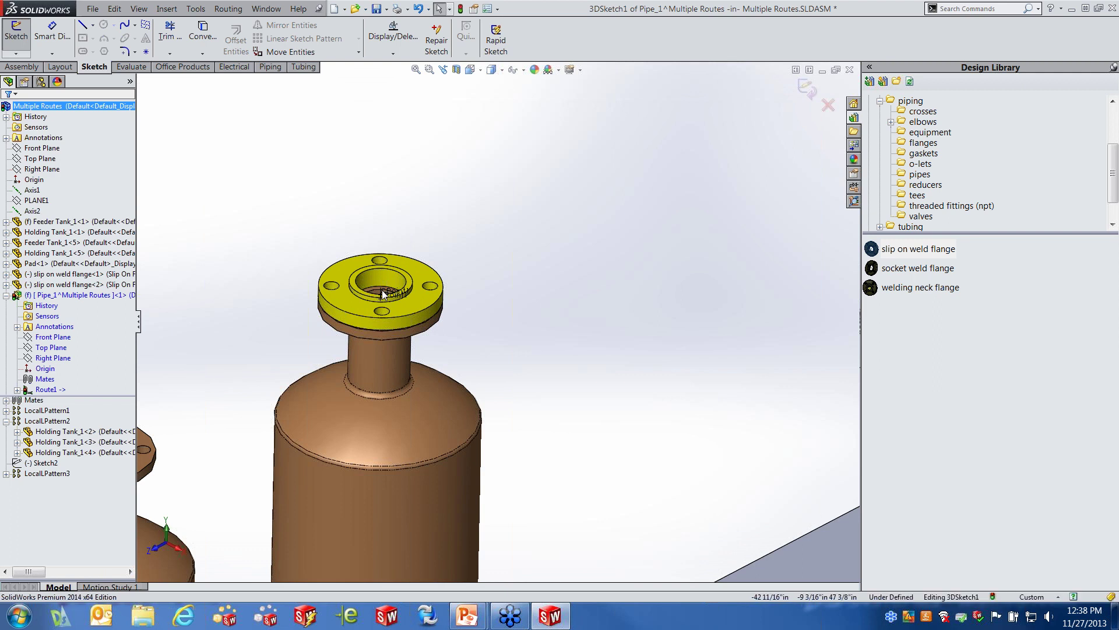
click(383, 294)
right_click(383, 294)
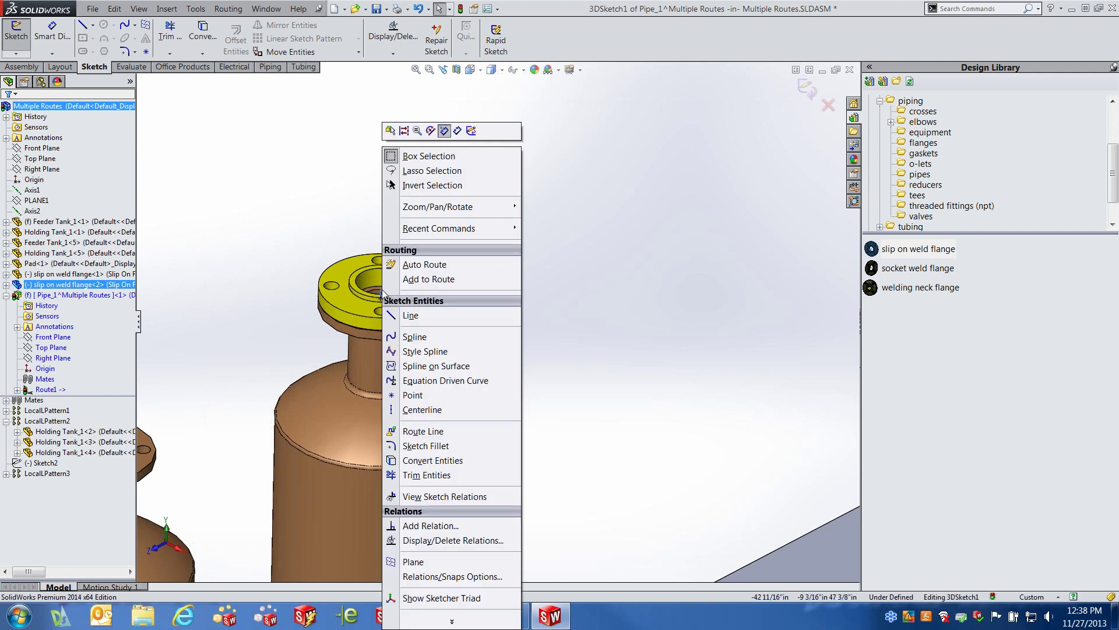
click(428, 279)
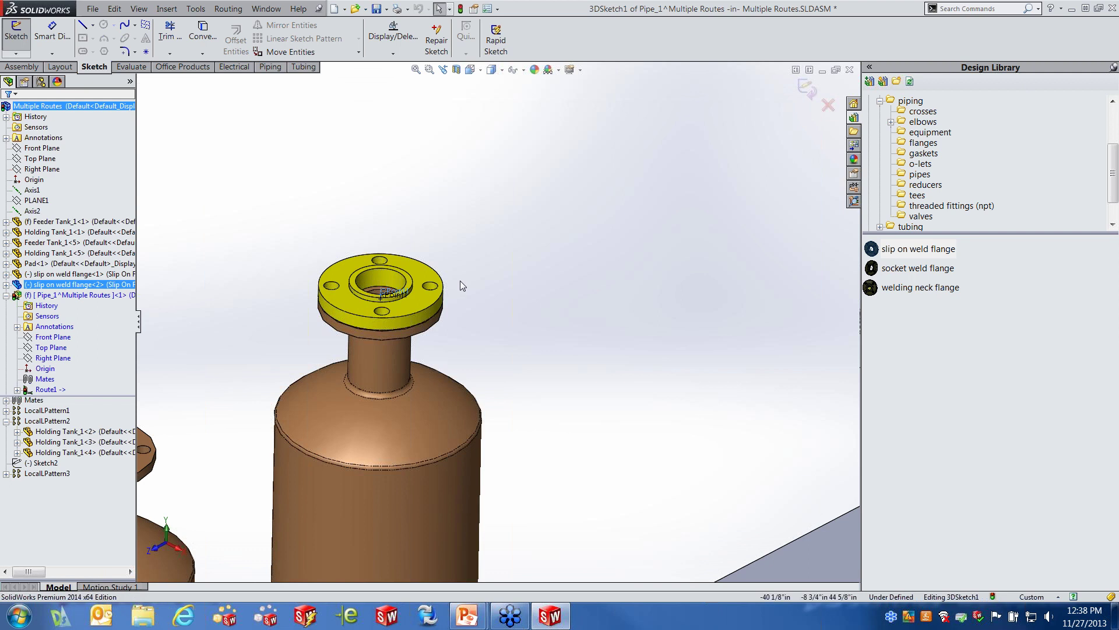
Step: Stretch the holding tank's pipe stub upward to about Y -13 13/16" and the feeder tank's stub outward to about 18.75 inches long
scroll(583, 334, up, 8)
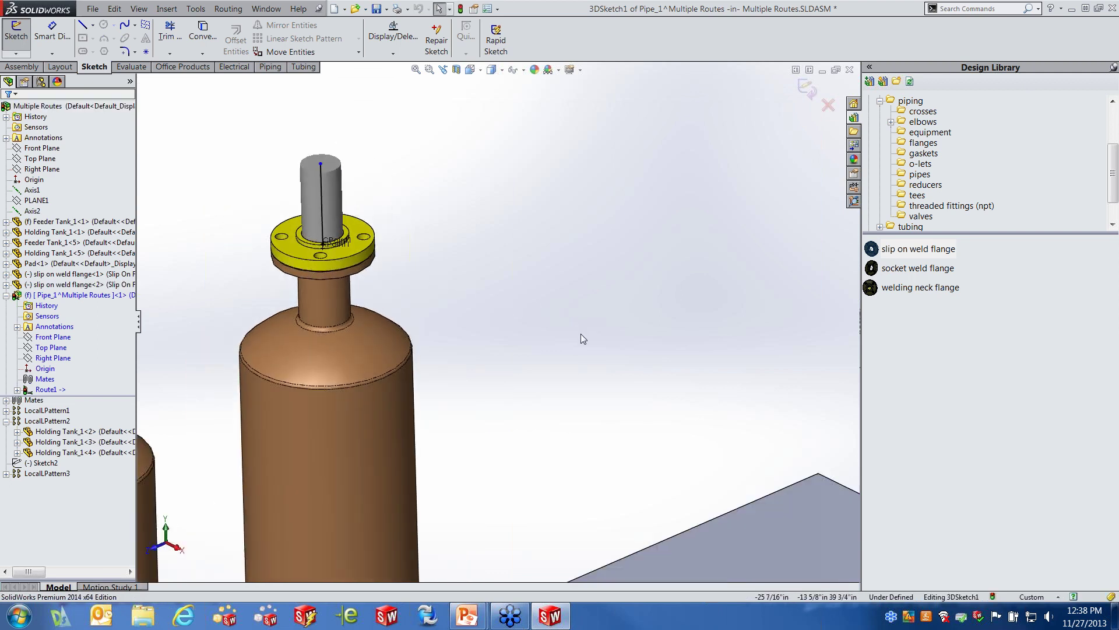
scroll(687, 319, down, 2)
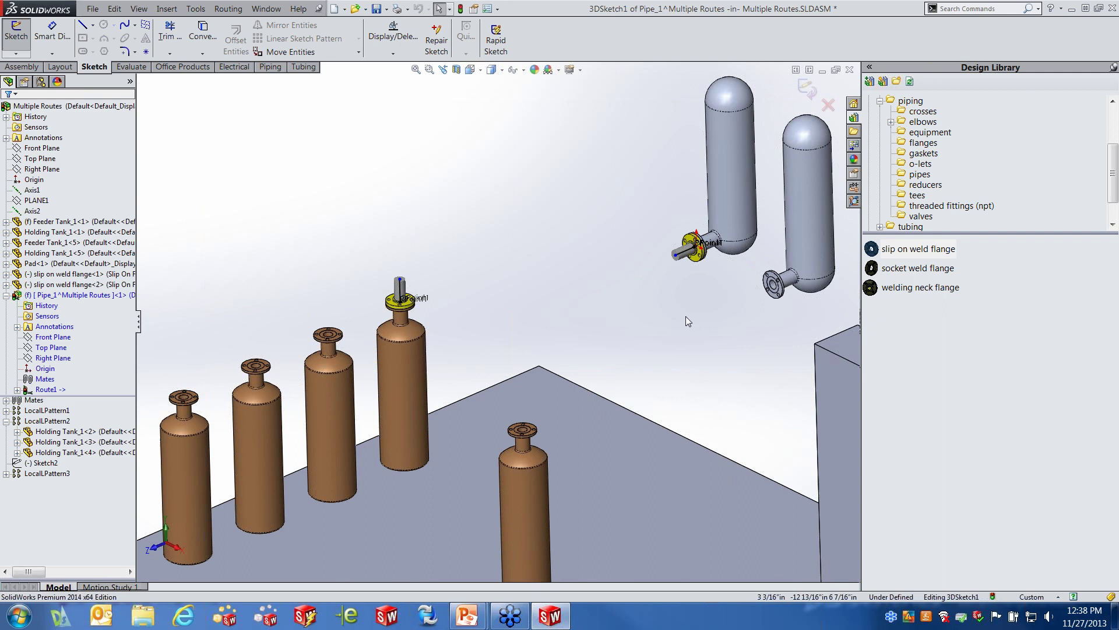
right_drag(545, 210, 517, 213)
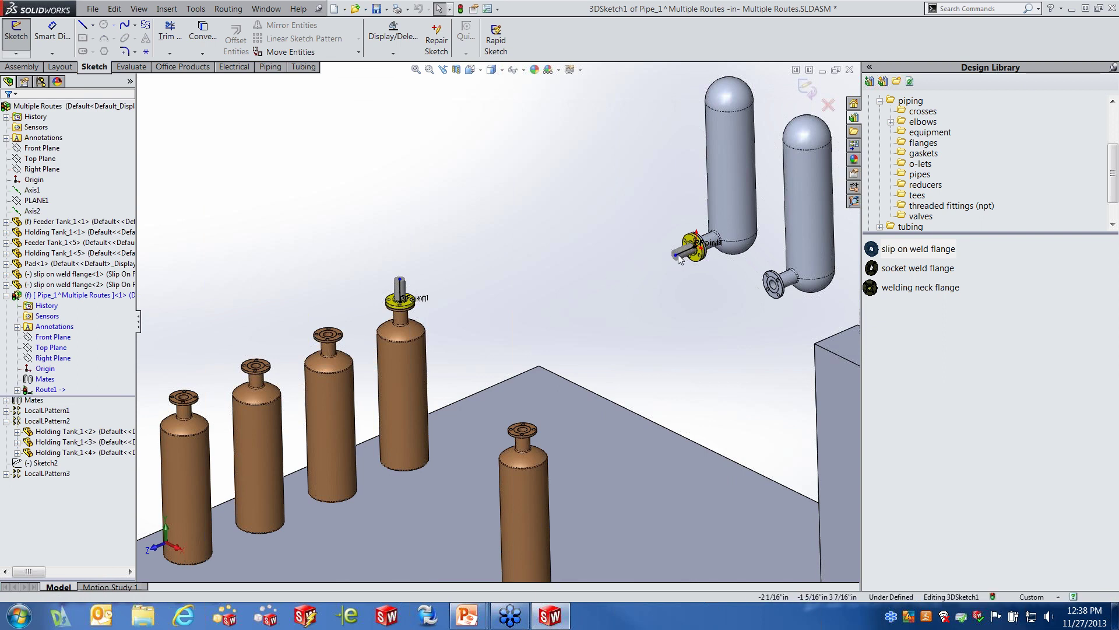
scroll(413, 289, down, 2)
scroll(413, 289, down, 2)
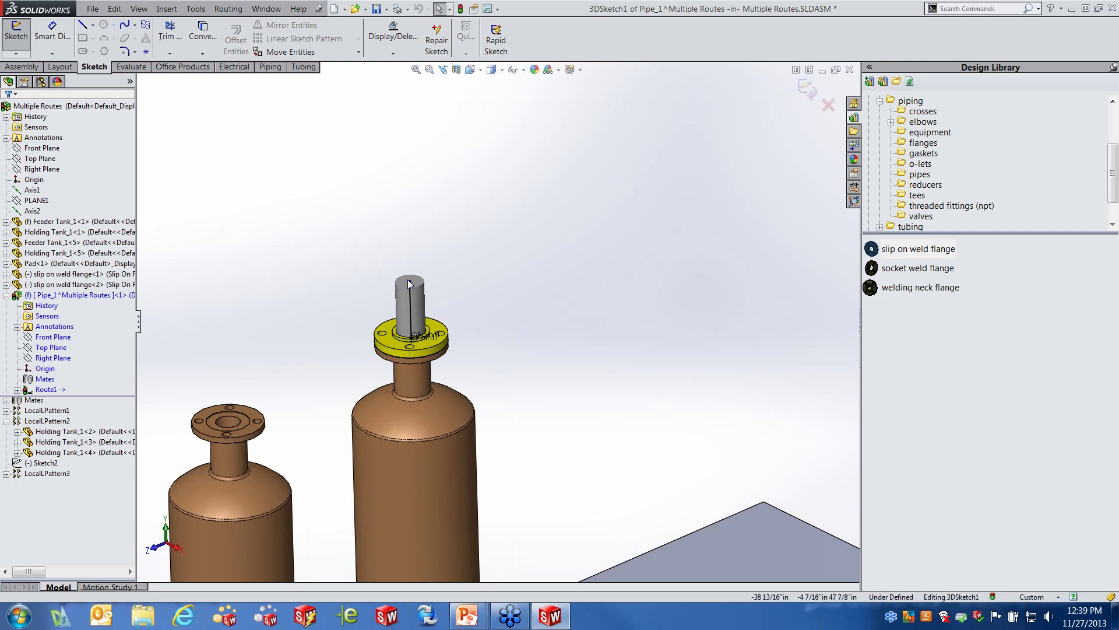
mouse_move(410, 285)
mouse_down()
mouse_move(406, 201)
mouse_move(409, 309)
mouse_move(408, 229)
mouse_up()
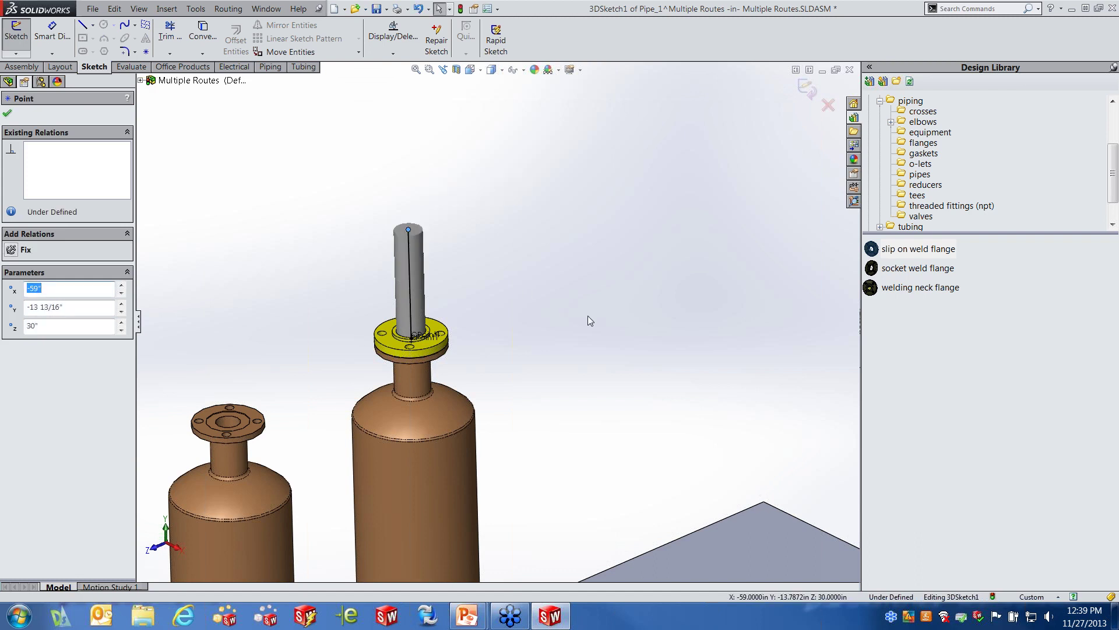
scroll(583, 313, up, 3)
drag(751, 297, 730, 305)
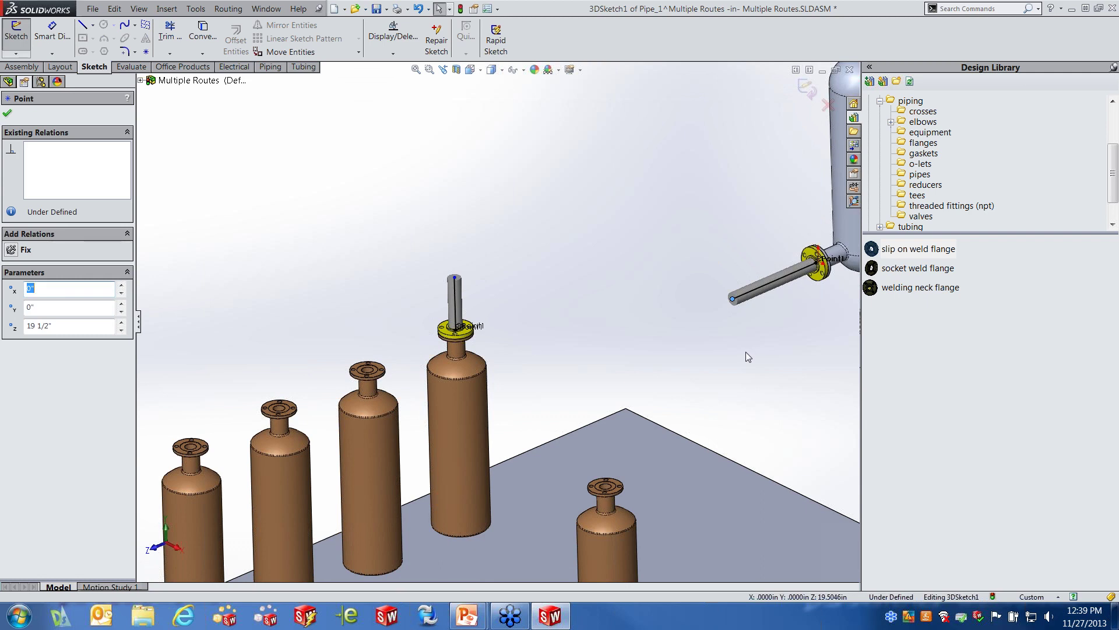
Step: Dimension the feeder tank's pipe stub to a length of 10 inches
right_drag(621, 286, 620, 219)
click(772, 284)
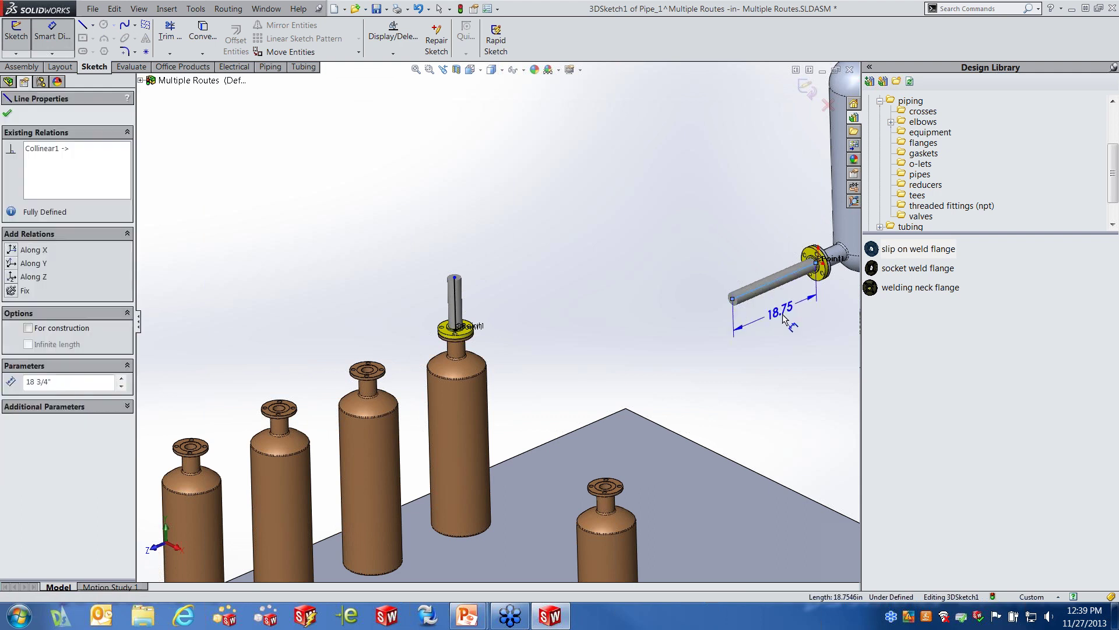
click(769, 318)
text(10)
key(Return)
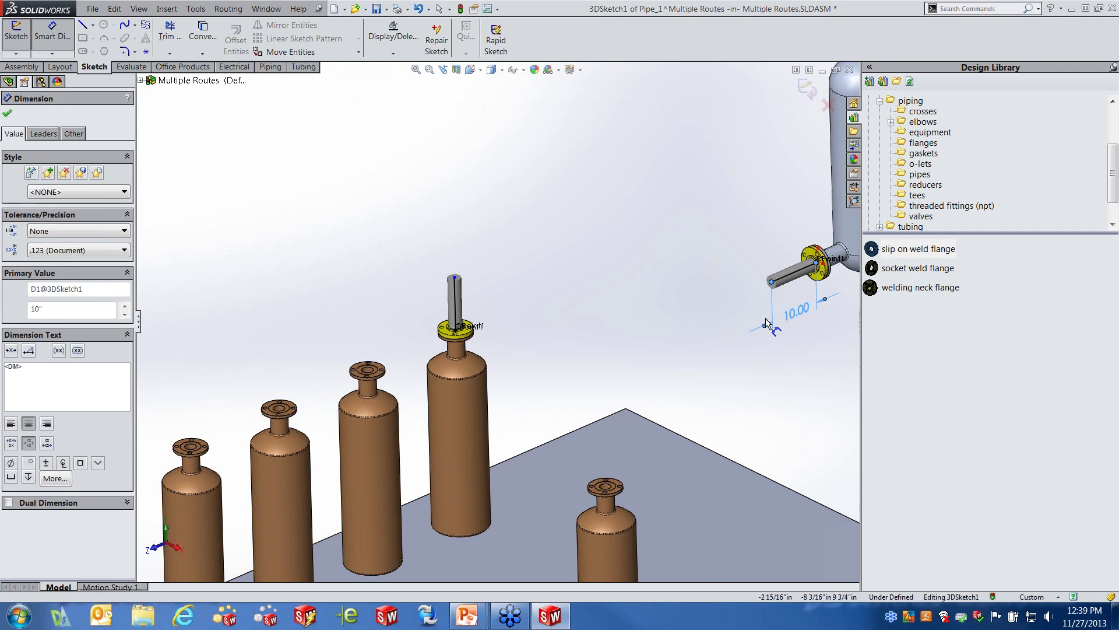
right_click(570, 163)
click(612, 214)
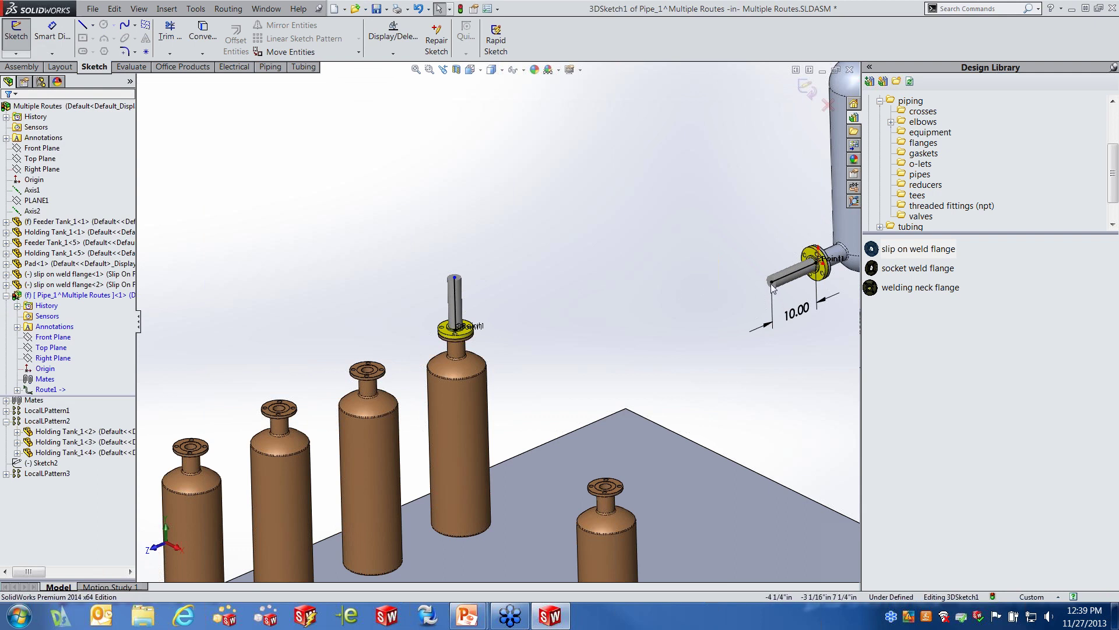
Step: Auto-route the pipe from the feeder stub's end to the holding tank stub's end with alternate path X,Z,Y, and exit the route sketch
right_click(771, 284)
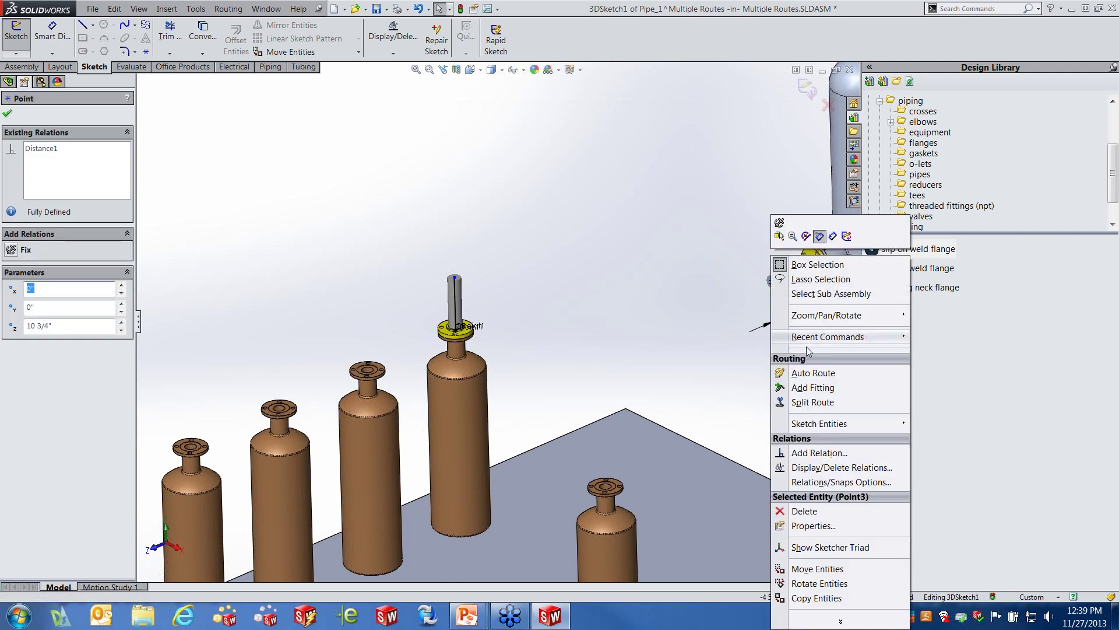
click(819, 373)
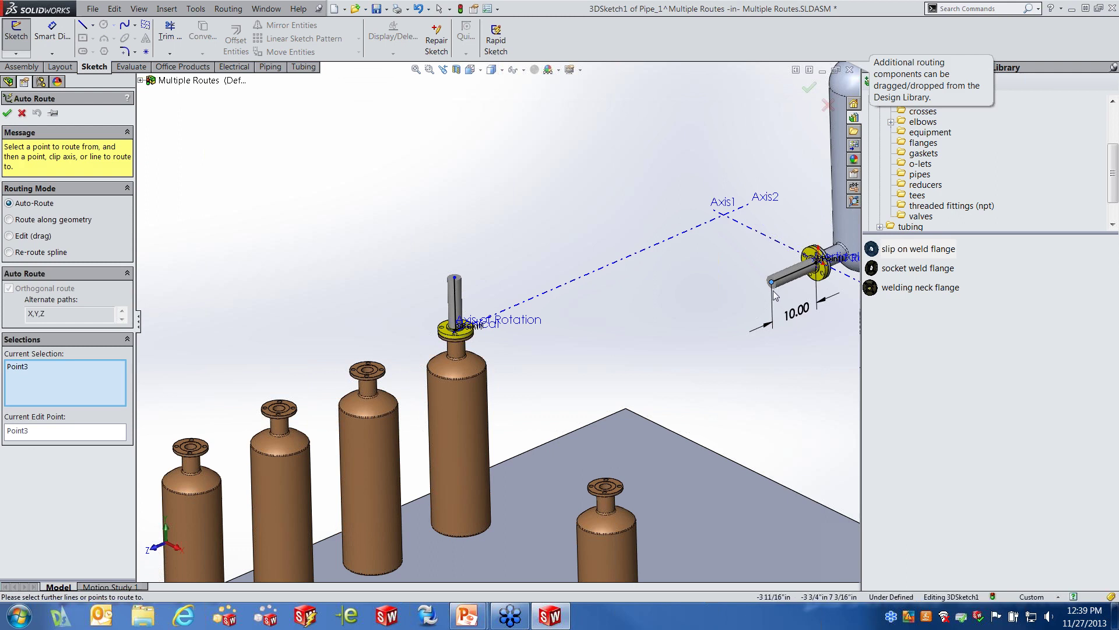
click(456, 281)
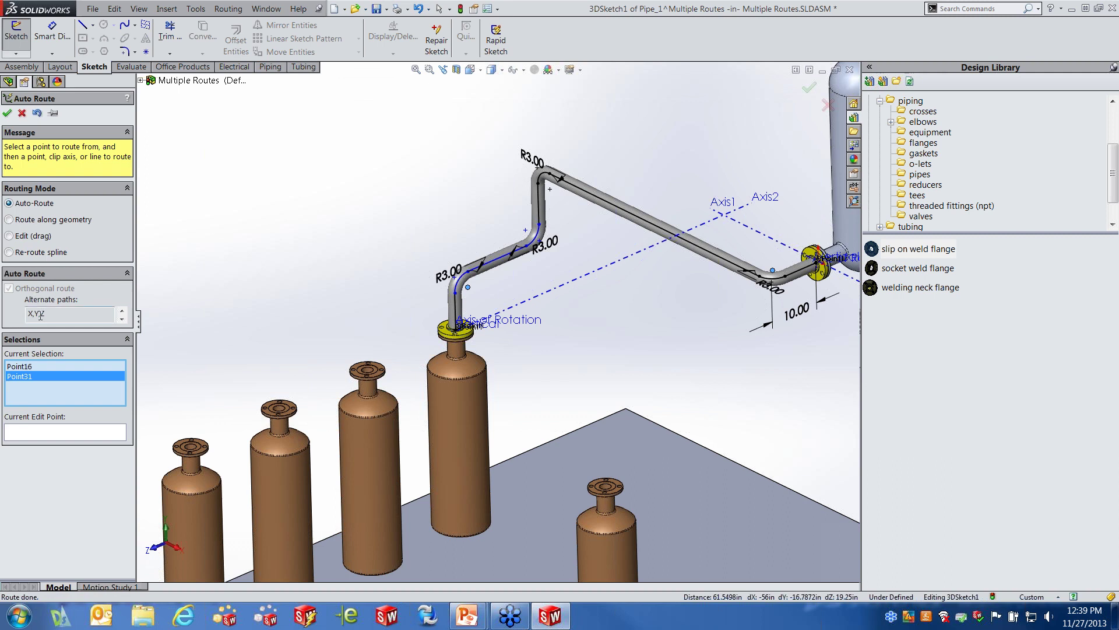
click(122, 314)
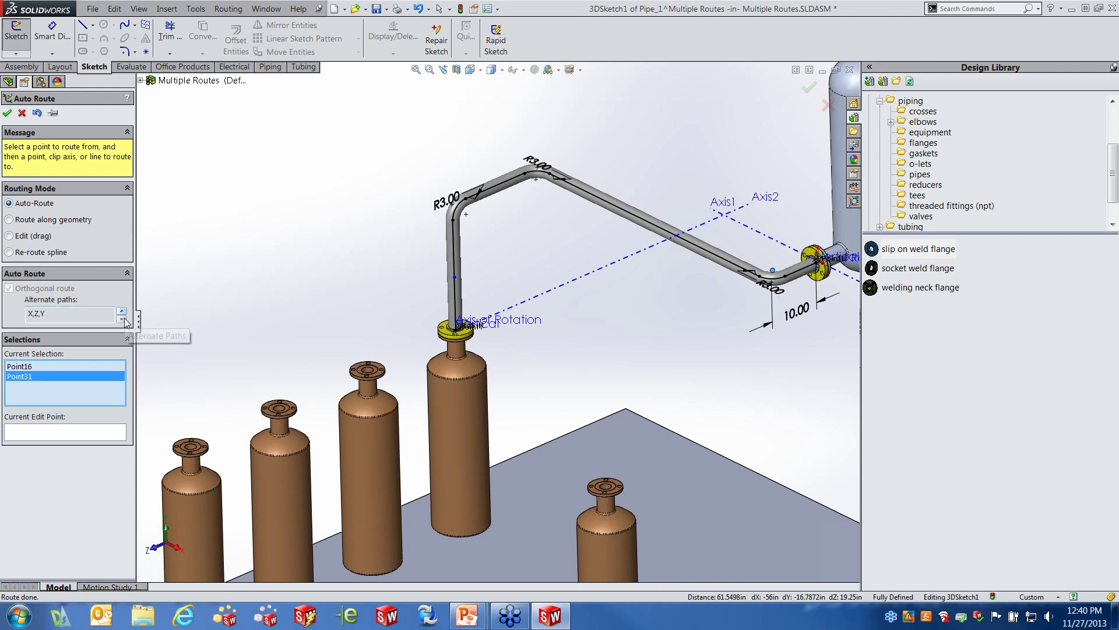
click(8, 113)
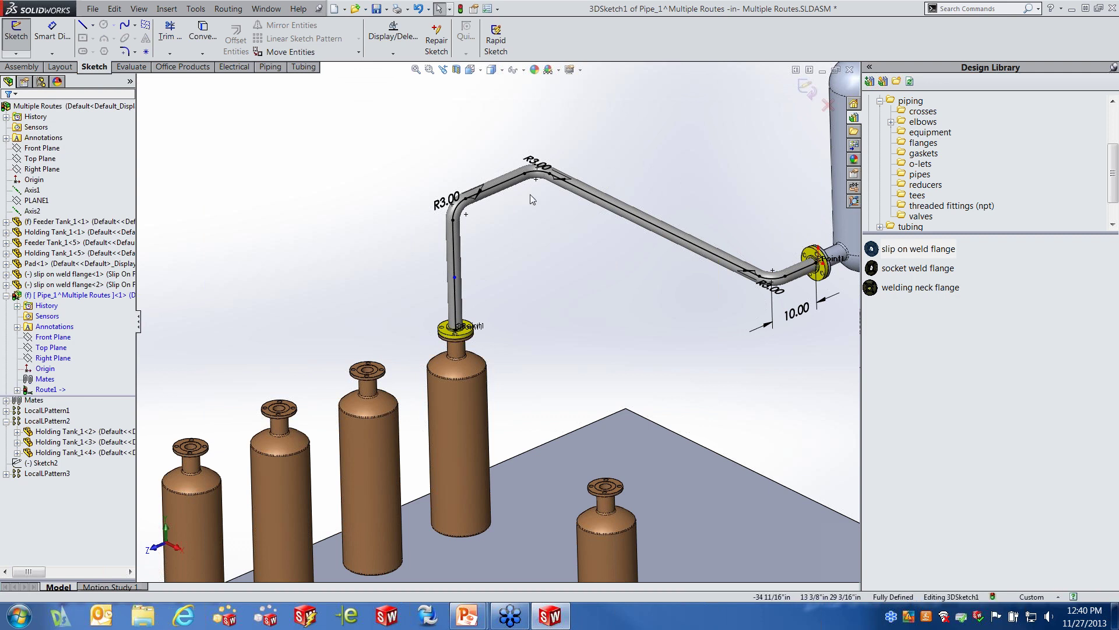
click(18, 390)
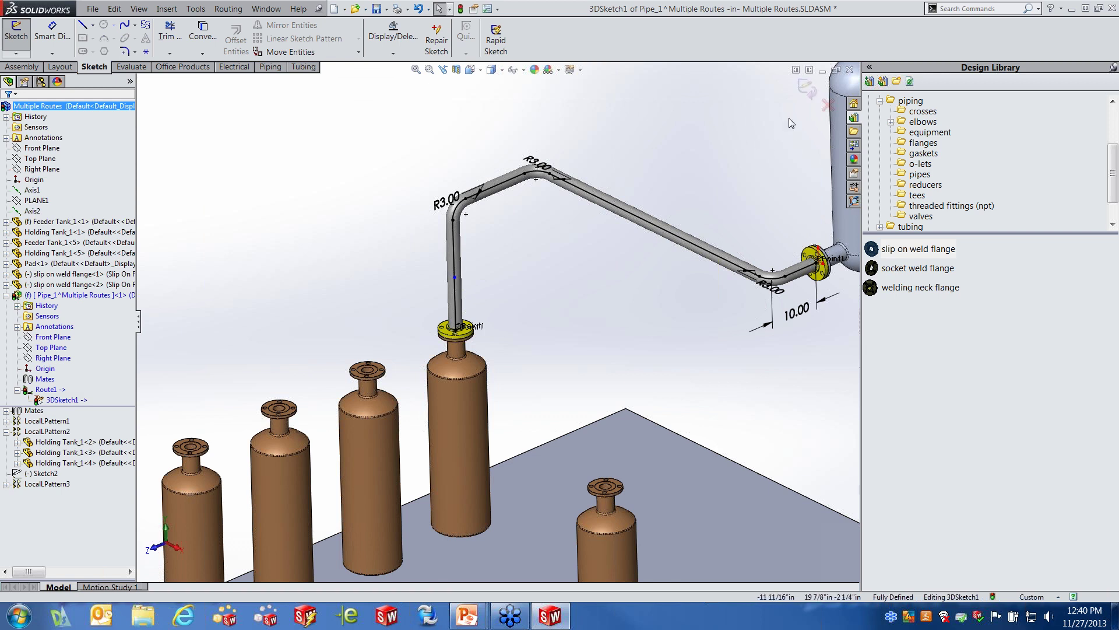
click(806, 88)
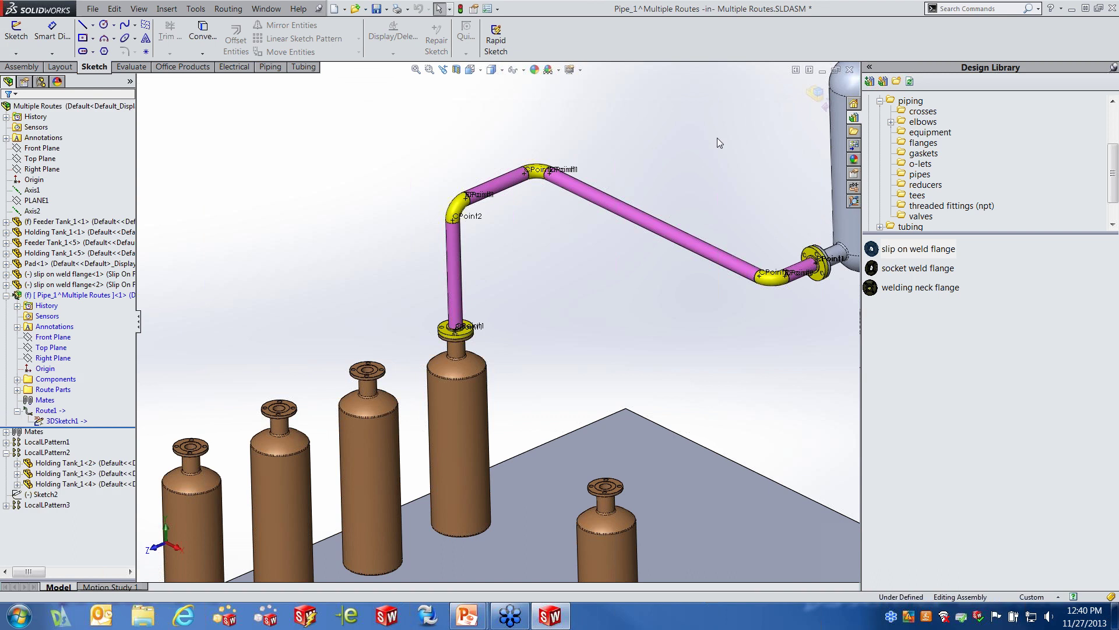
Step: Examine the pipe subassembly's Components folder and identify its 90-degree elbows one by one in the model
click(56, 389)
click(56, 383)
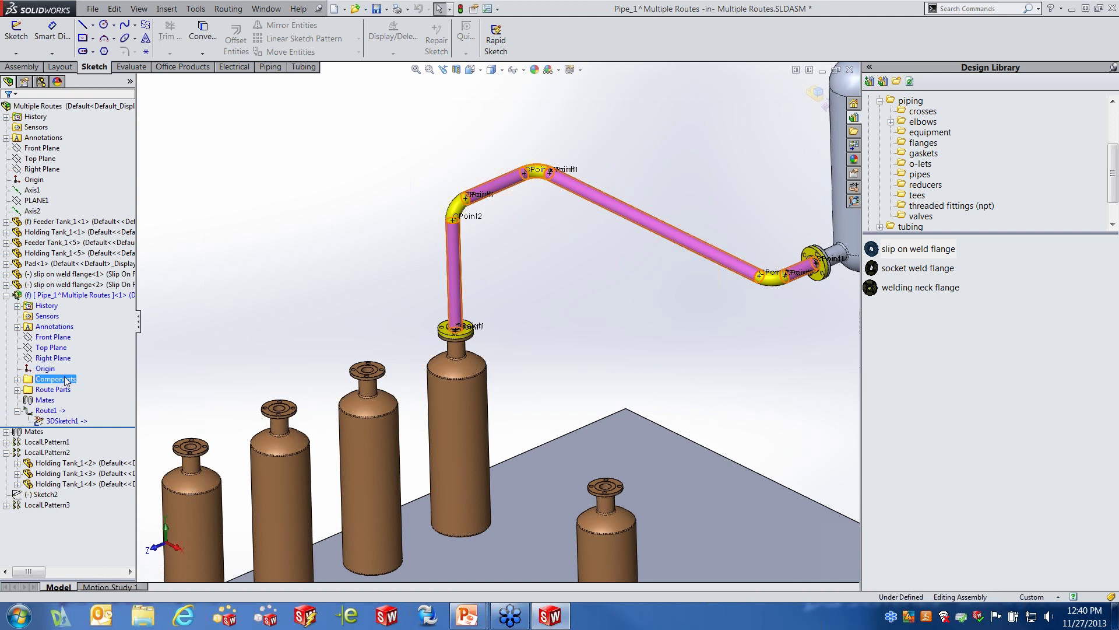
click(18, 380)
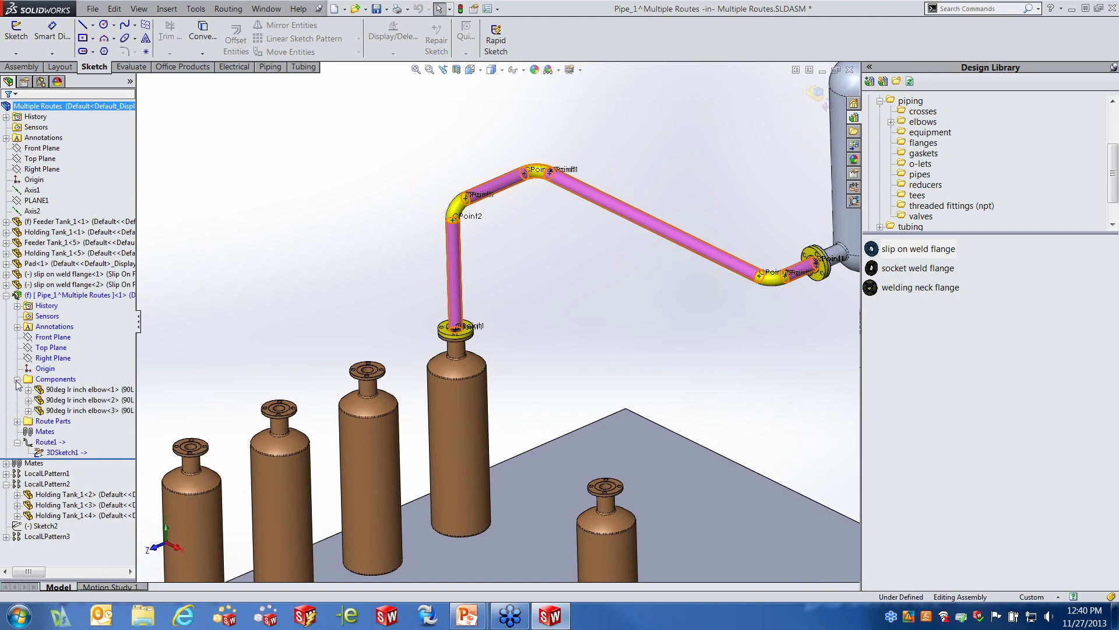
click(82, 389)
ctrl+click(89, 399)
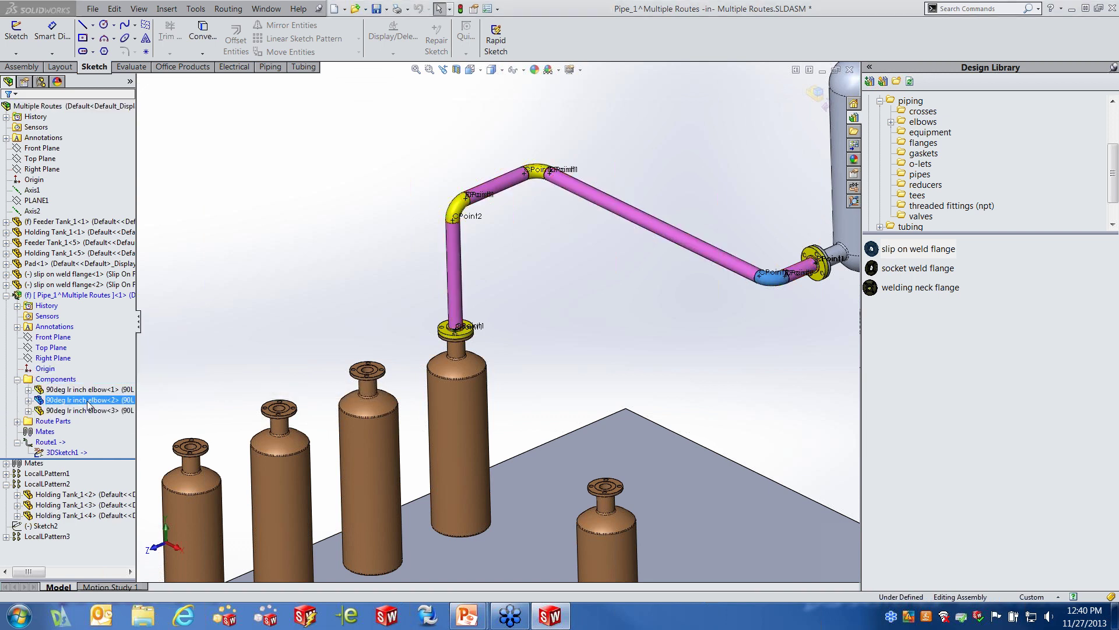
Step: Highlight the 90-degree elbows in the pipe route's Components folder to examine where they sit in the model
click(83, 411)
click(248, 277)
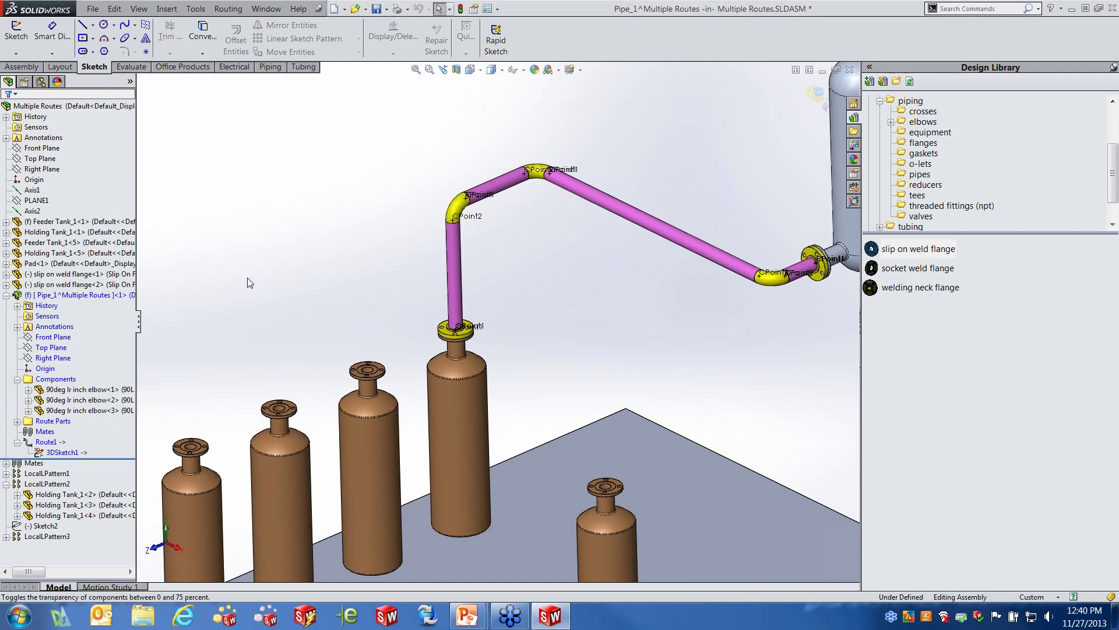
drag(135, 307, 235, 317)
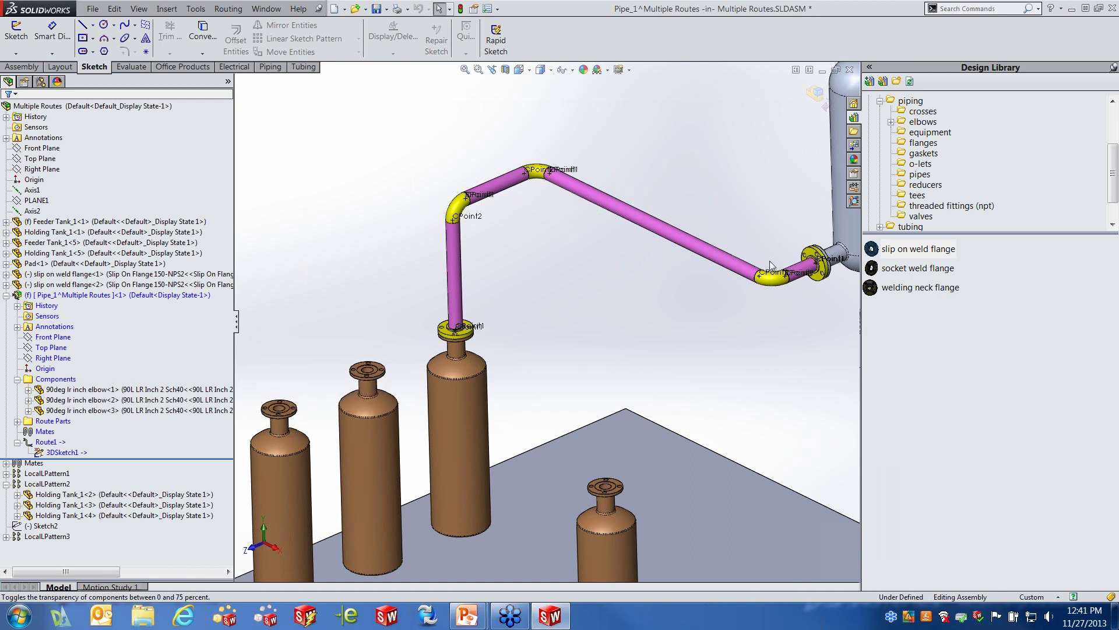
click(83, 390)
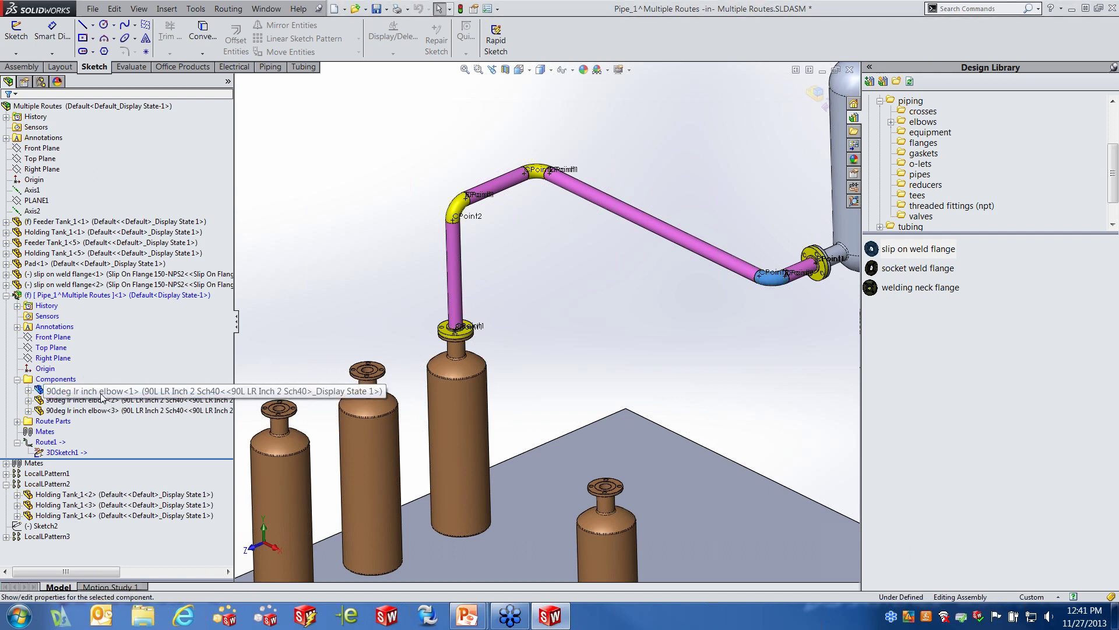
click(324, 285)
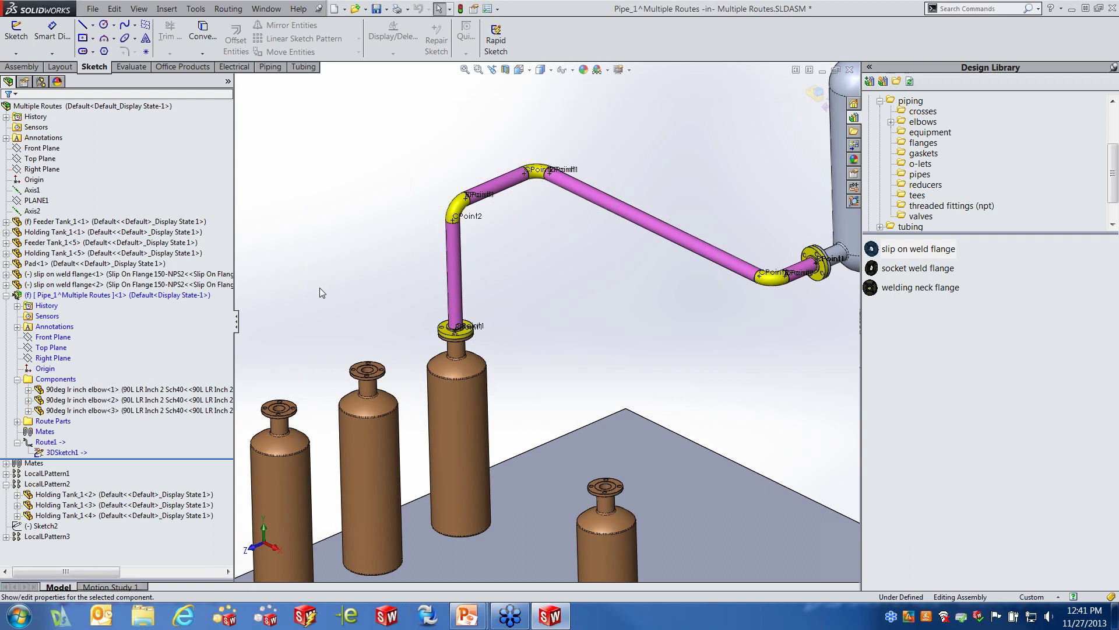
Step: Expand the Route Parts folder, highlight its first pipe, and look up the source pipe part in the Design Library's pipes folder
click(18, 421)
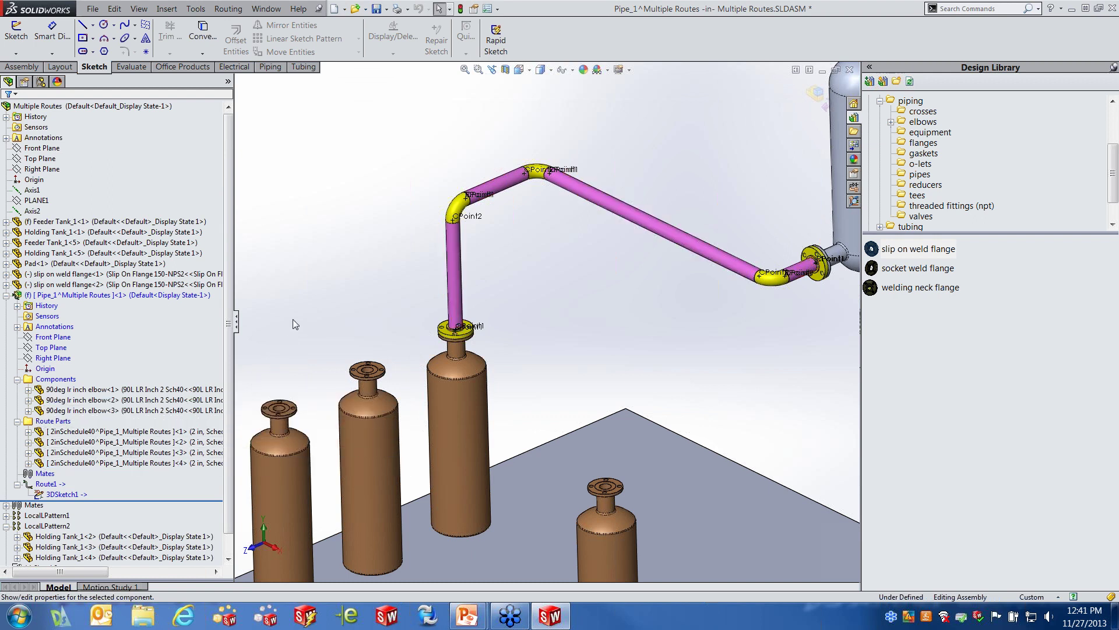
click(129, 431)
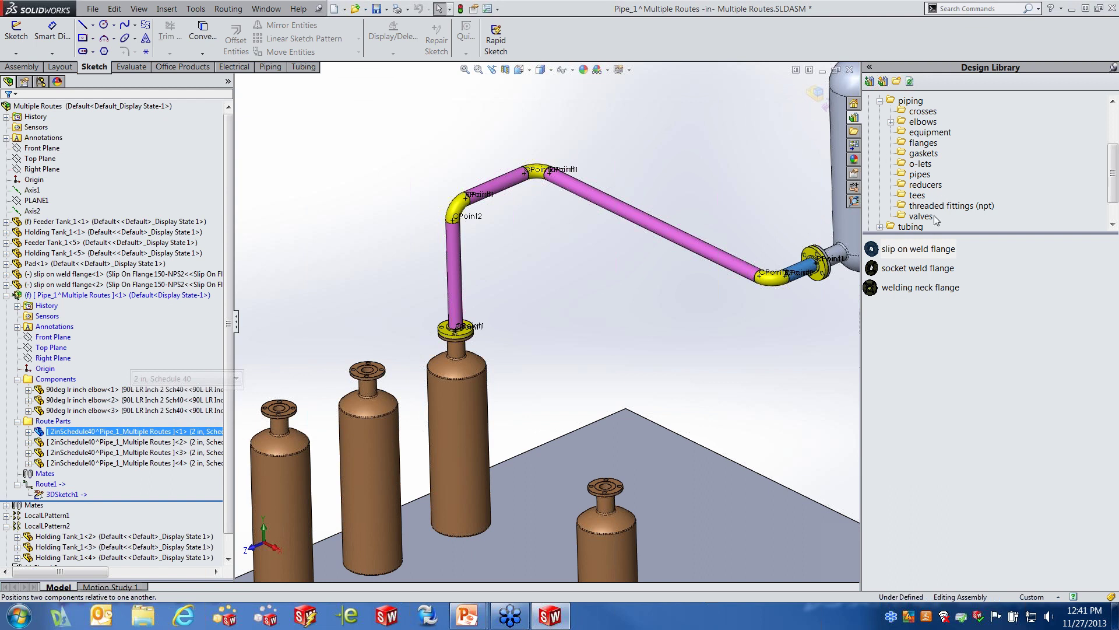
click(920, 174)
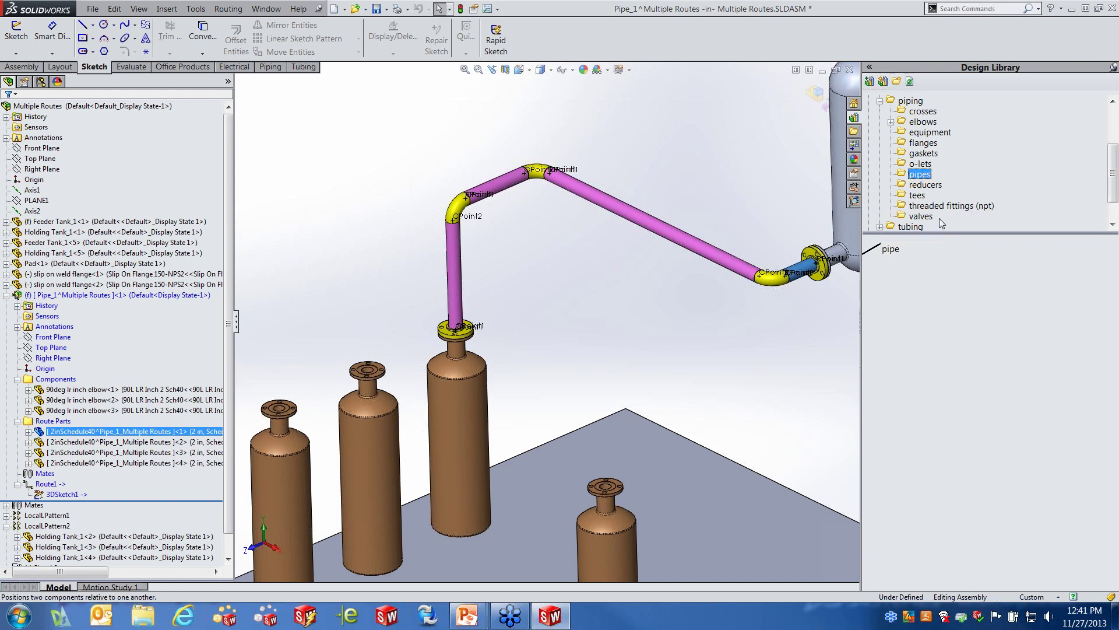
mouse_move(888, 255)
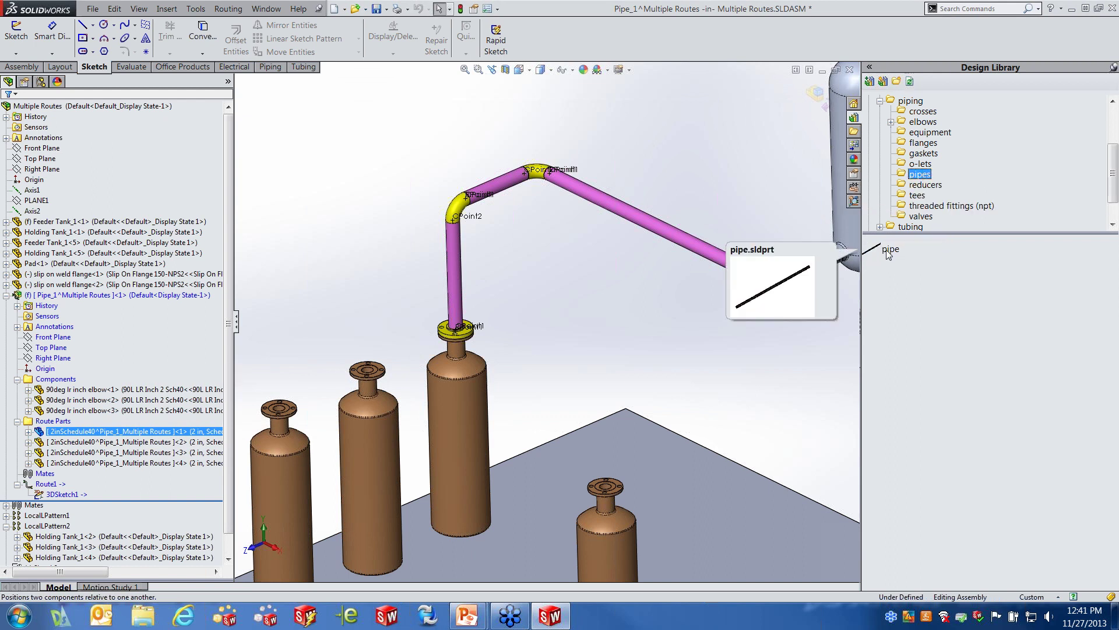
drag(888, 255, 802, 255)
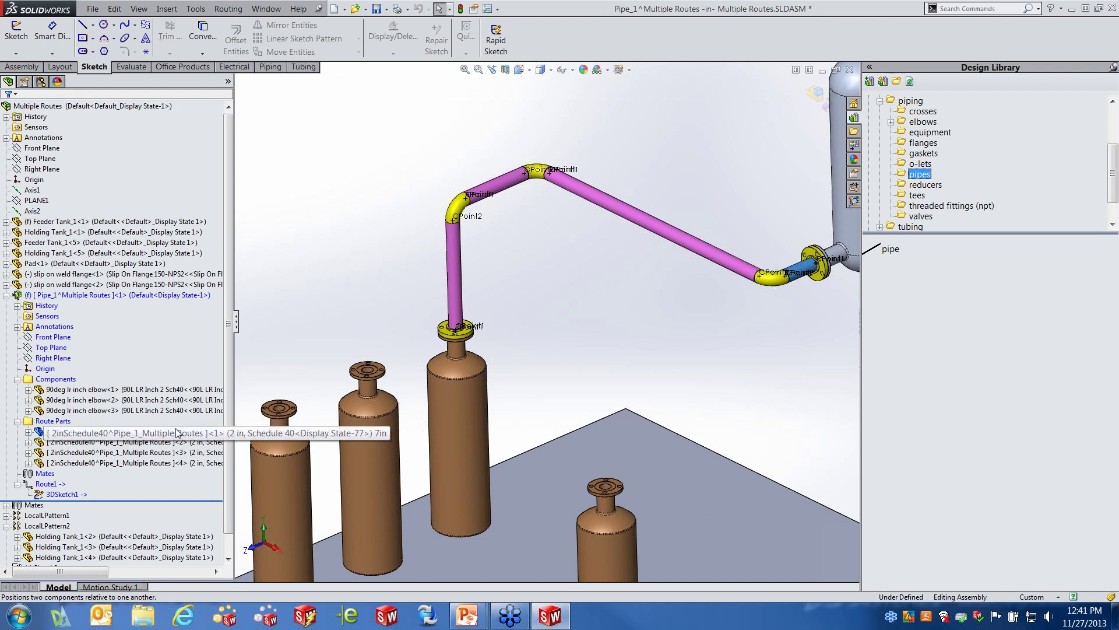
Step: Highlight the second, third and fourth pipes under Route Parts to examine which segment each one represents
click(153, 441)
click(143, 452)
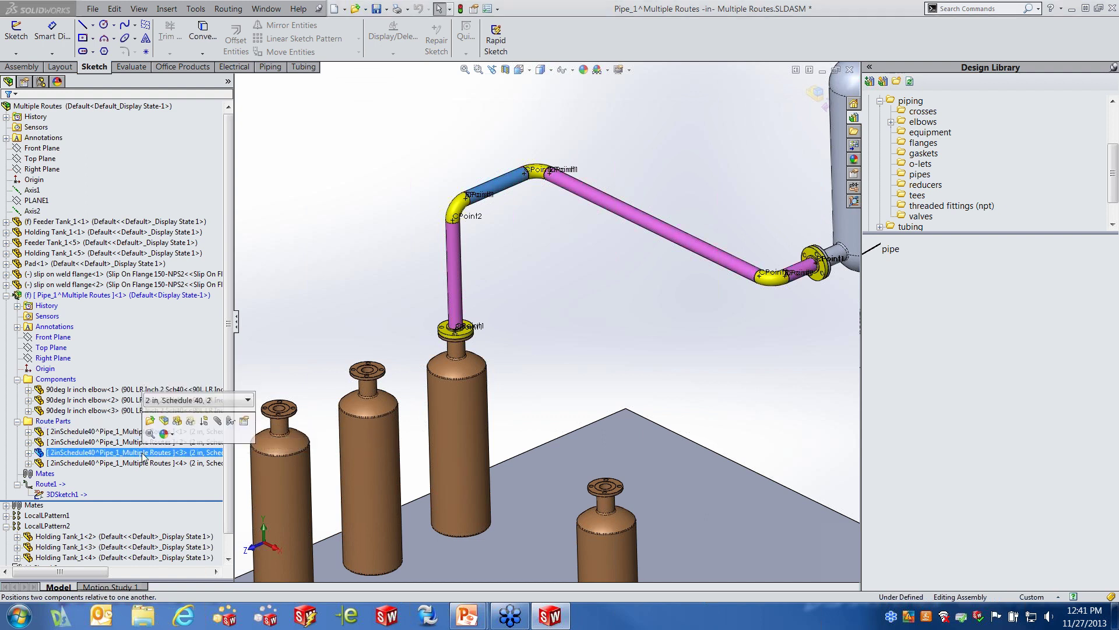
click(137, 462)
click(264, 281)
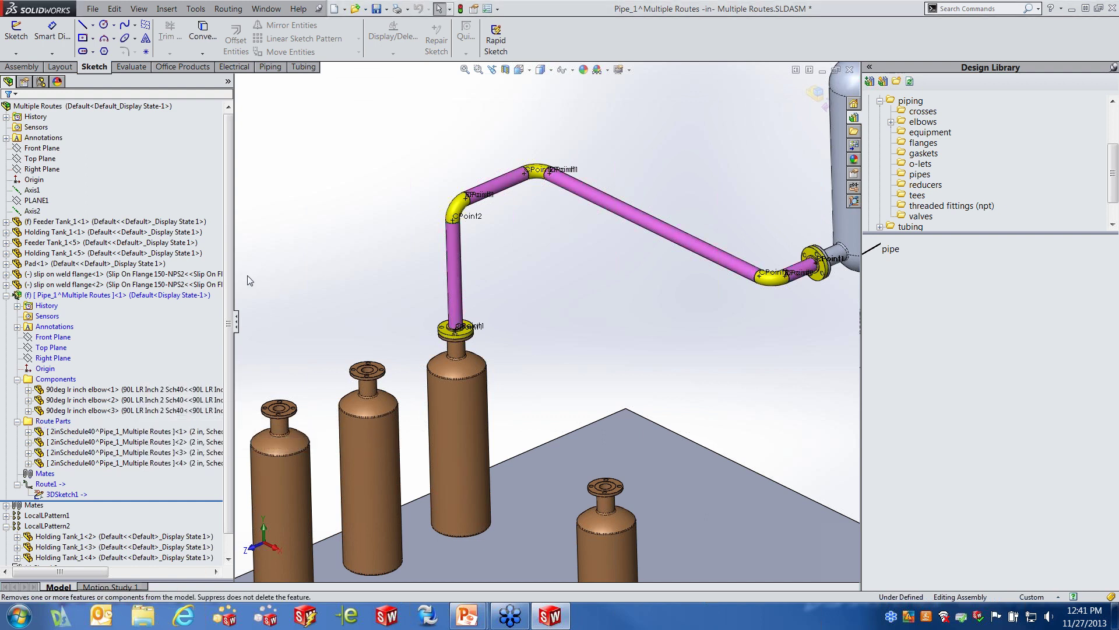
Step: Widen the feature tree to show the route parts' full names and lengths
drag(233, 275, 402, 275)
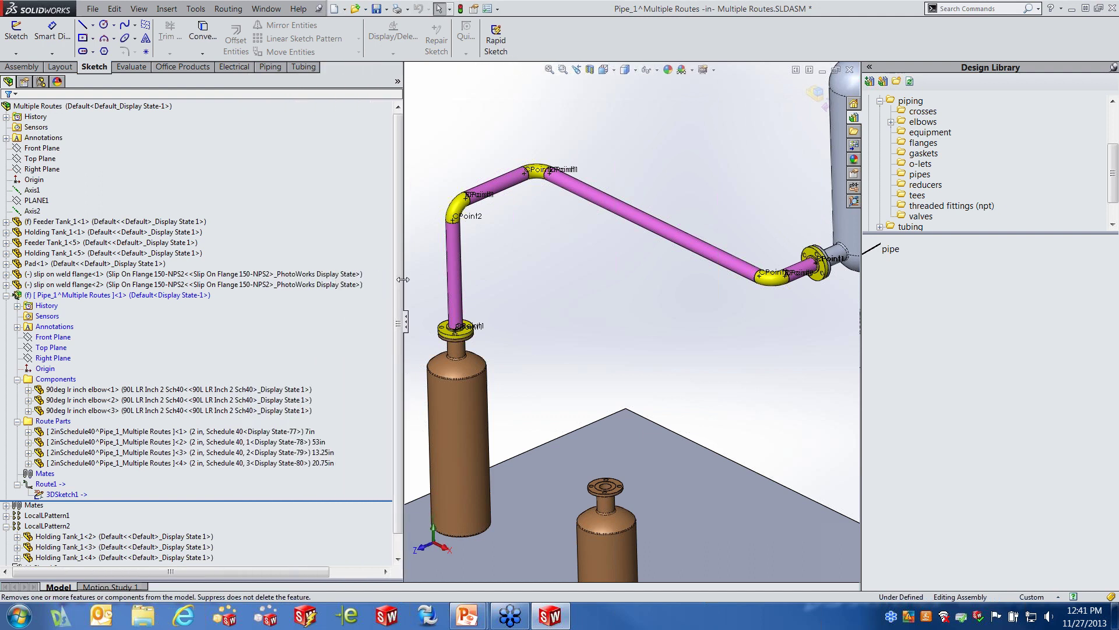
click(318, 432)
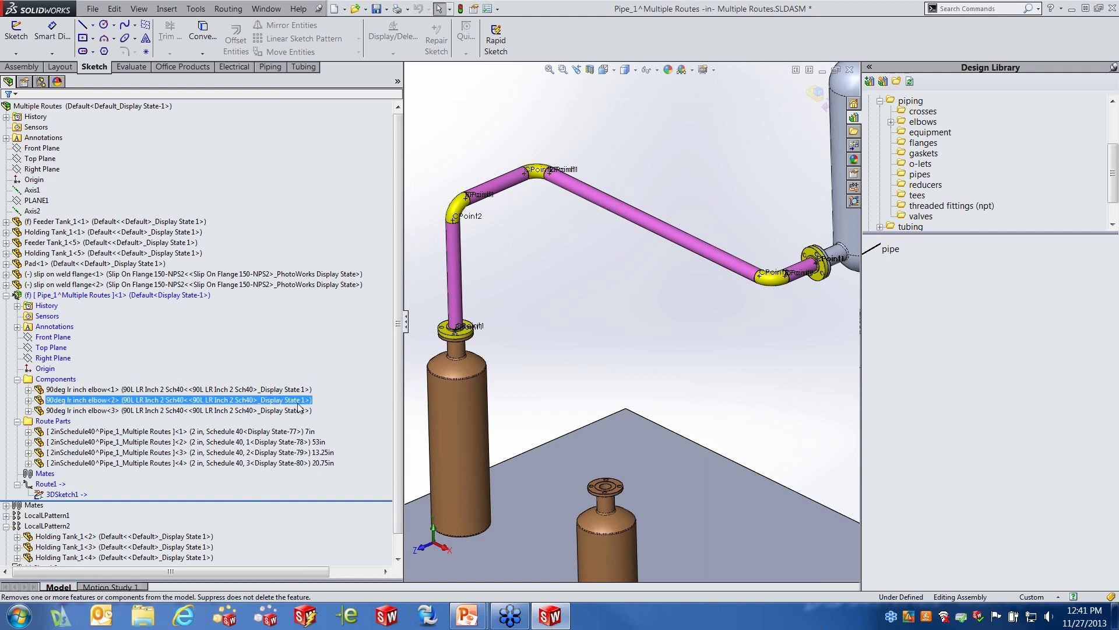
click(146, 432)
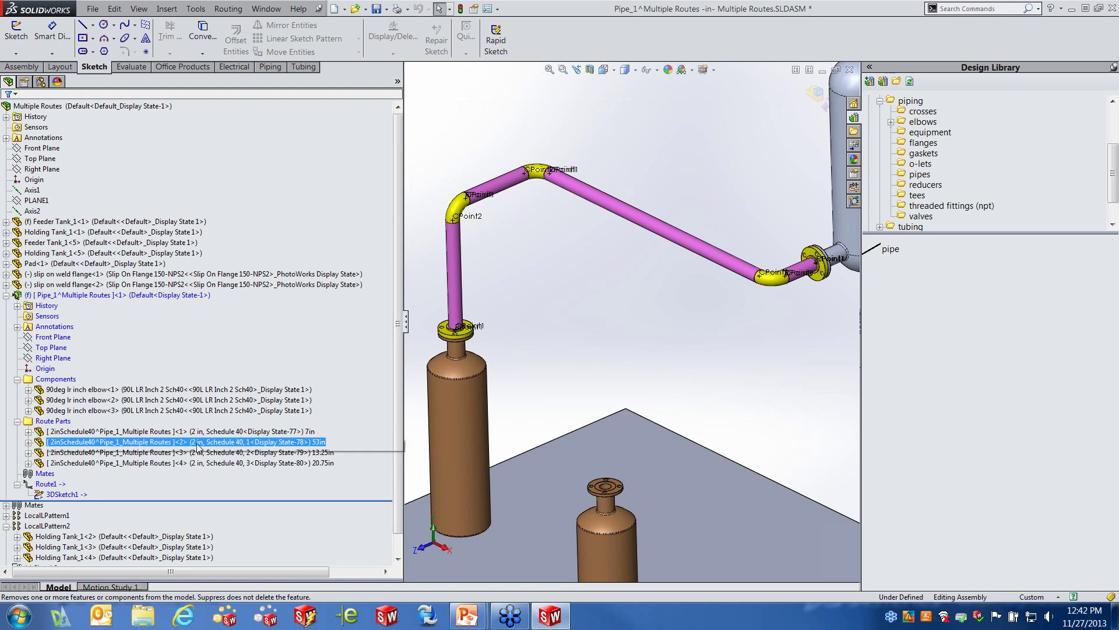
click(283, 432)
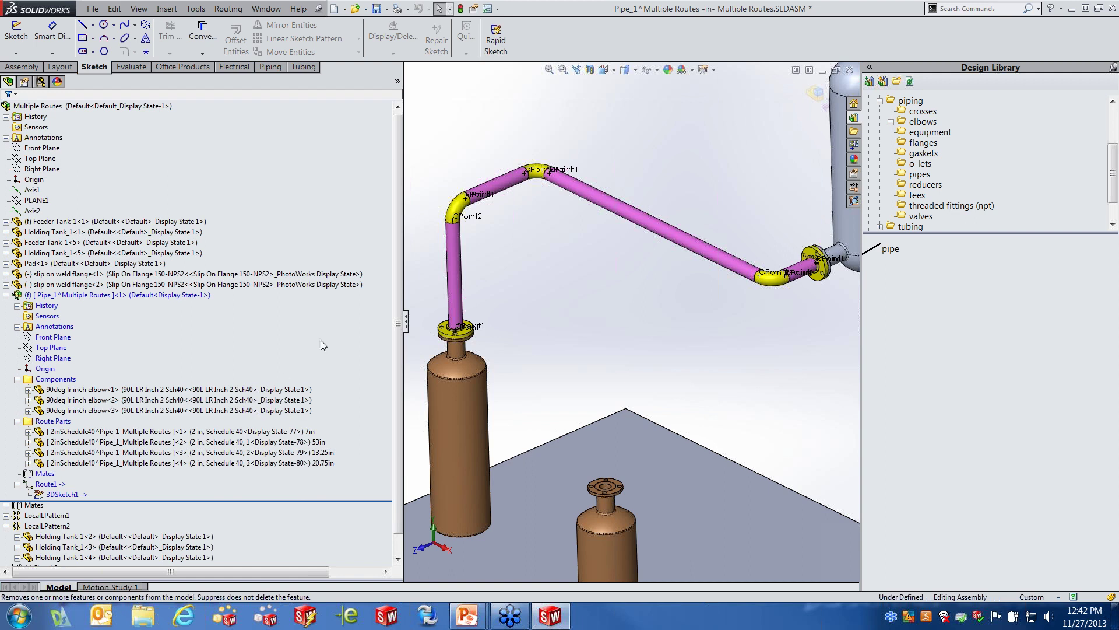
Step: Turn off display state names in the feature tree of the top assembly
click(124, 107)
right_click(123, 108)
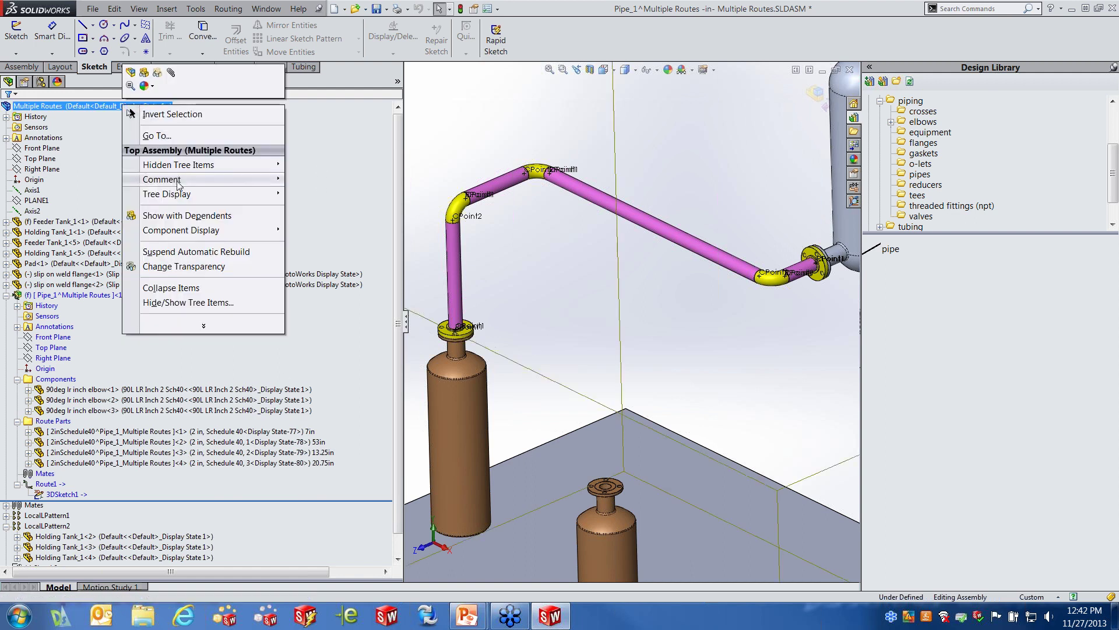
mouse_move(177, 200)
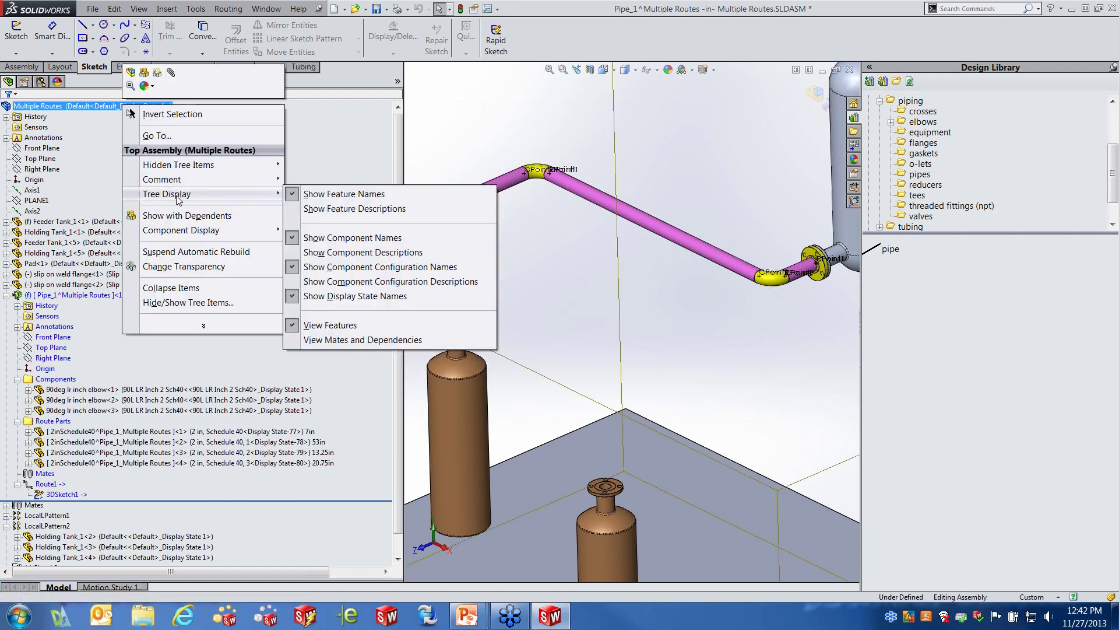
click(354, 297)
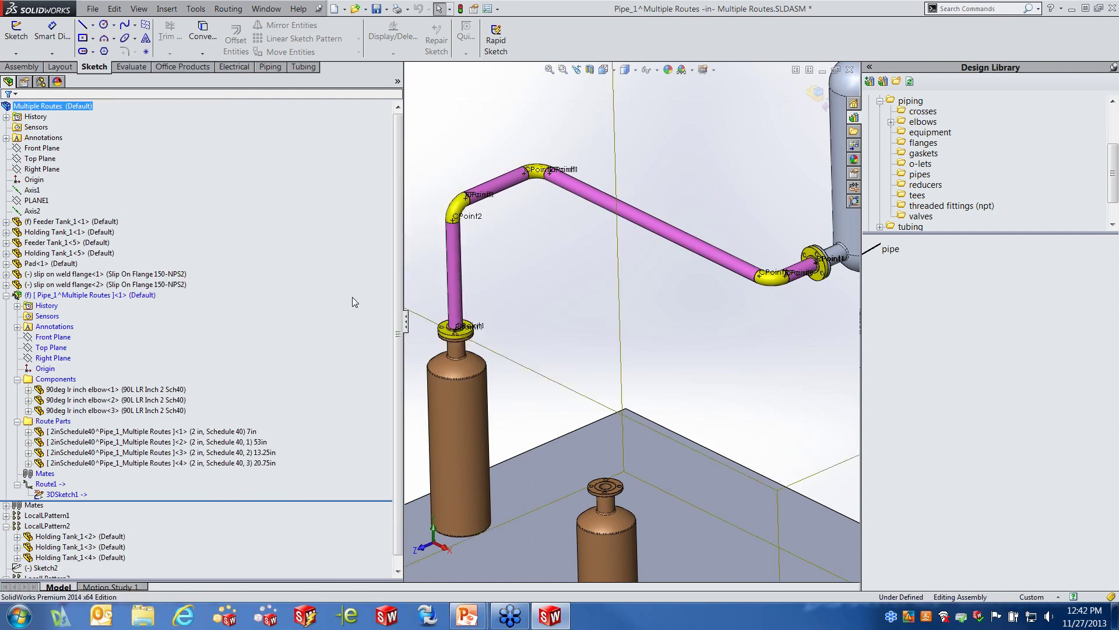
Step: Highlight the fourth route pipe to match its listed configuration and length with the vertical segment above the holding tank
click(215, 464)
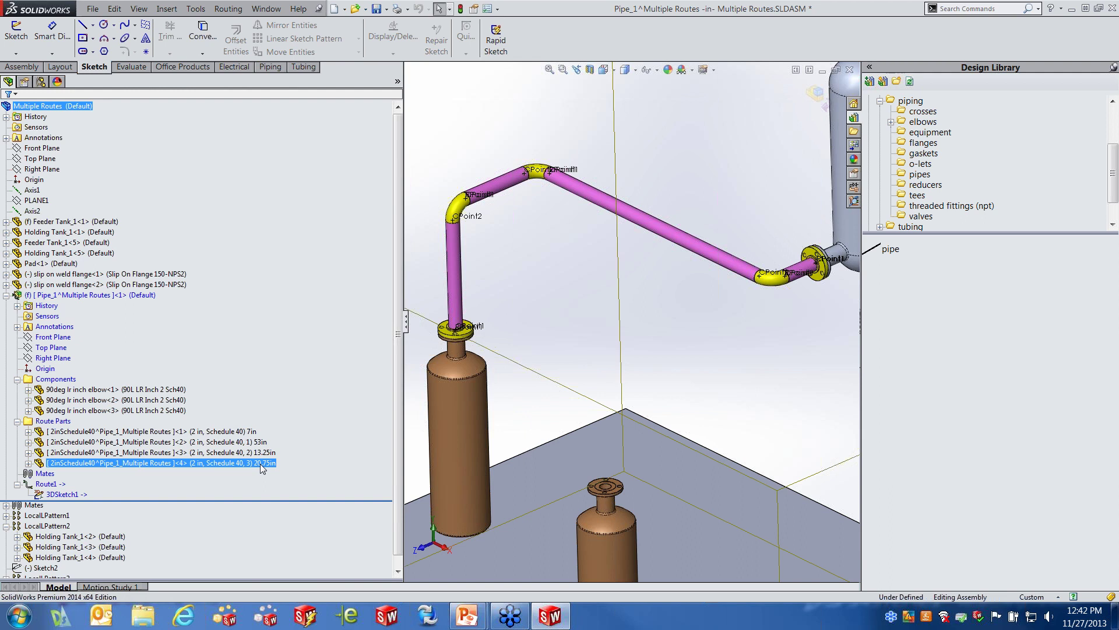
click(213, 462)
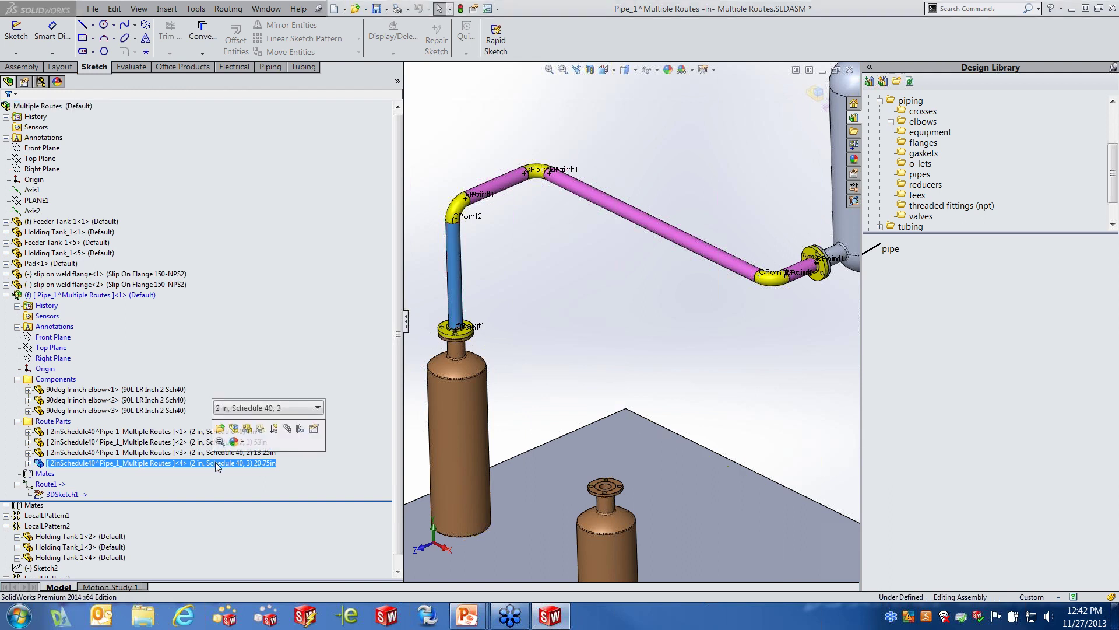
click(652, 323)
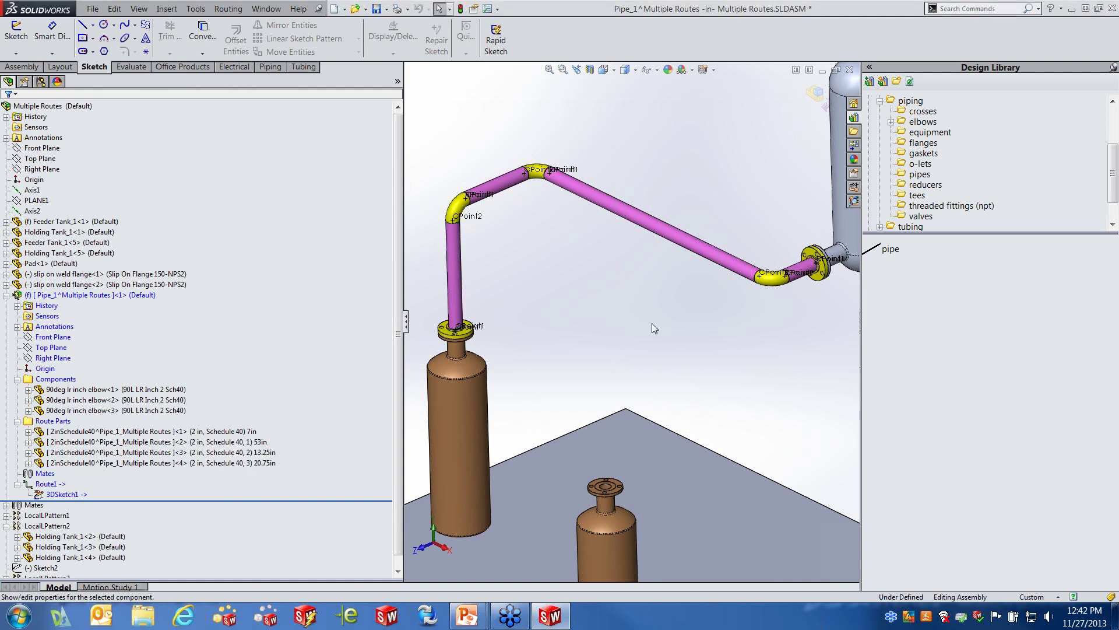
Step: Hide the connection and routing point labels along the pipe route
scroll(652, 323, up, 4)
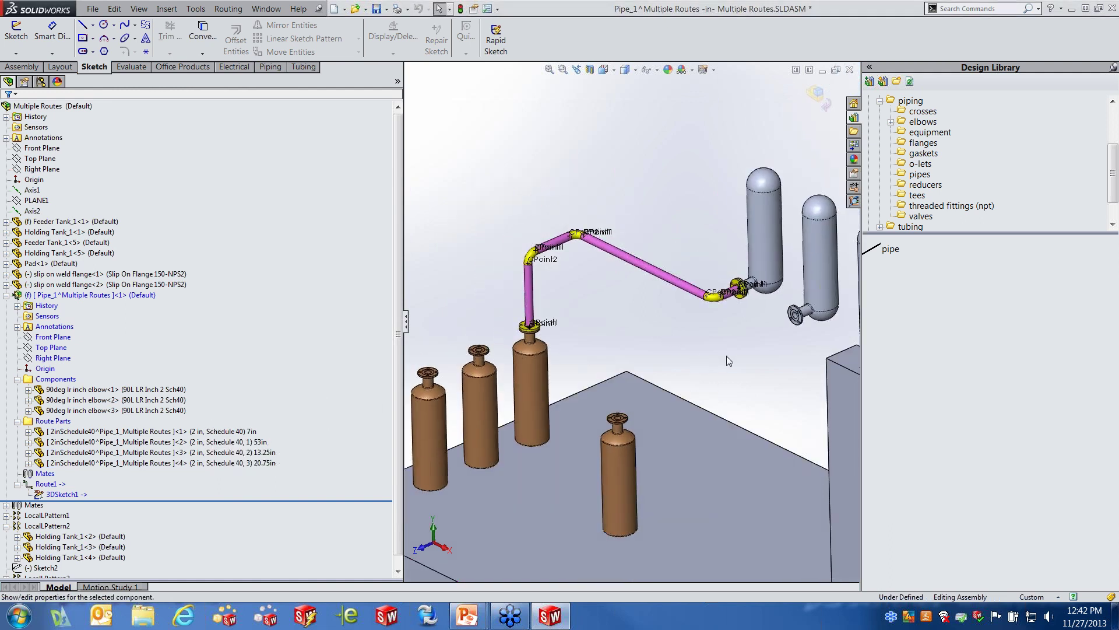
scroll(655, 279, down, 2)
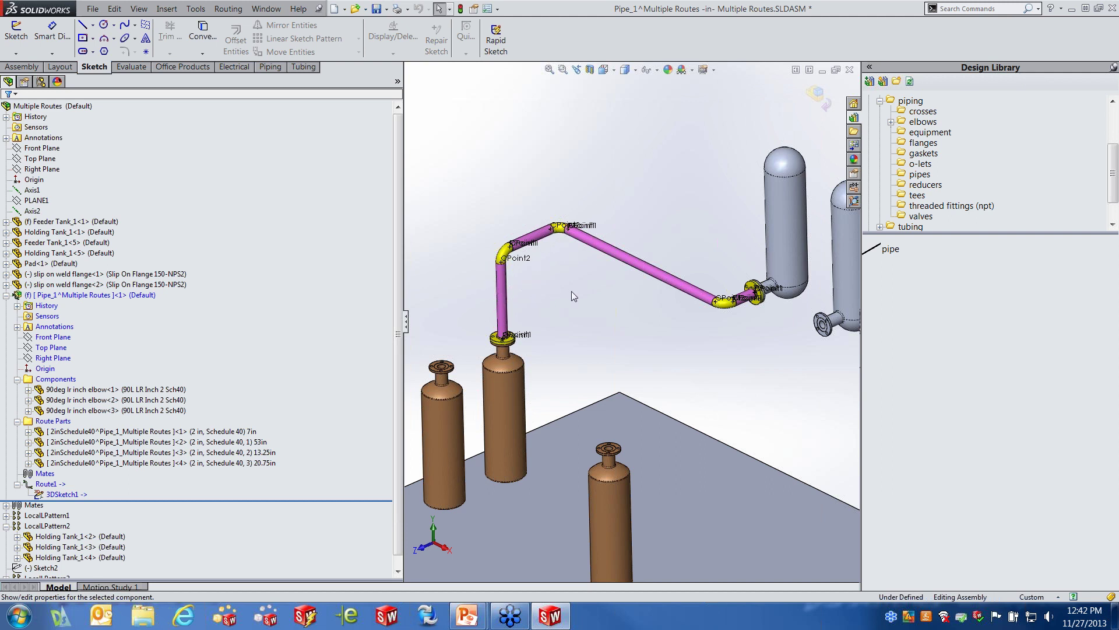
scroll(557, 244, down, 2)
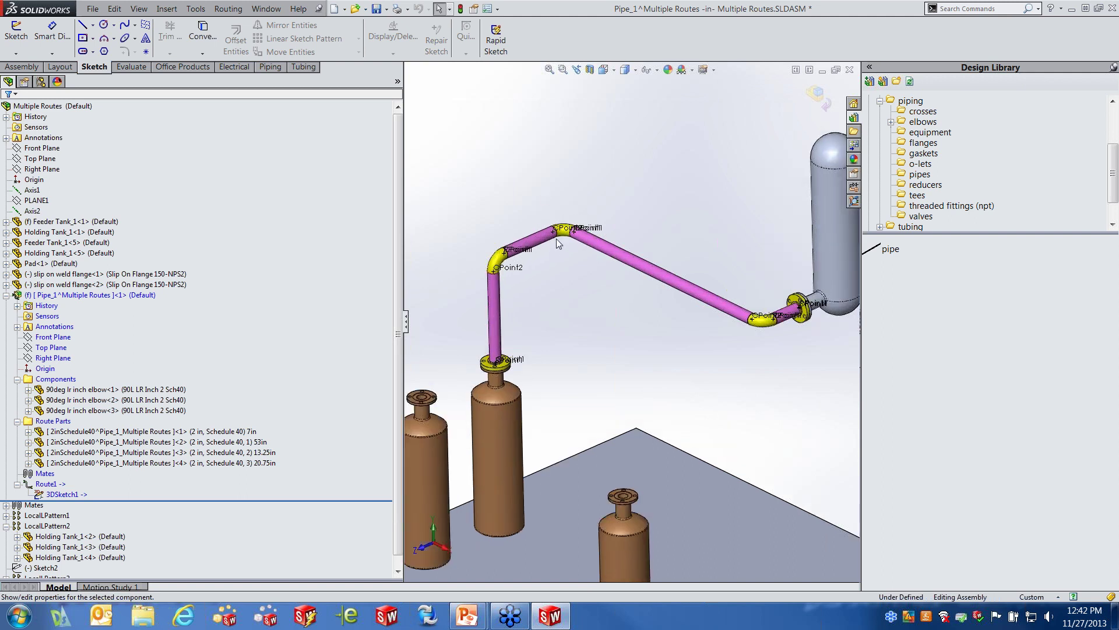
scroll(558, 243, down, 3)
scroll(607, 321, up, 2)
scroll(645, 358, up, 4)
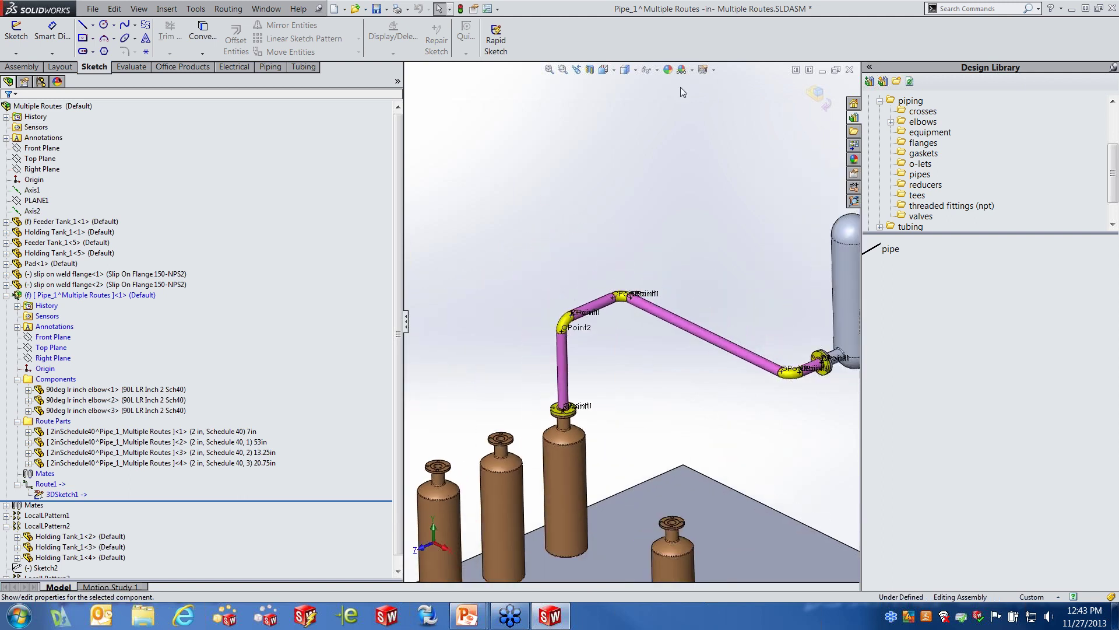
click(658, 71)
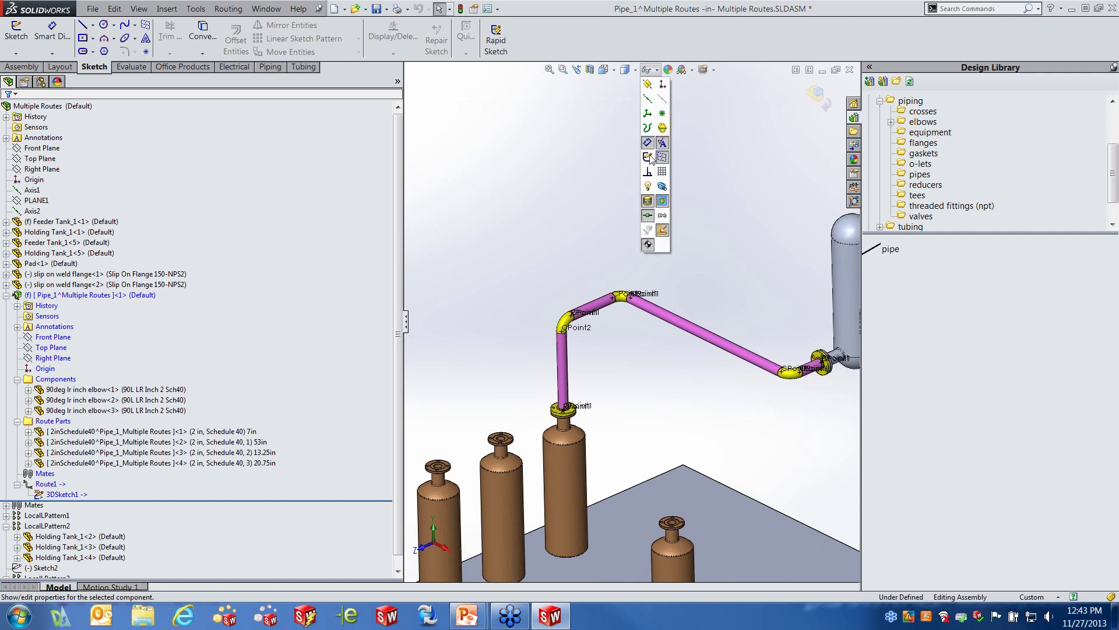
click(649, 221)
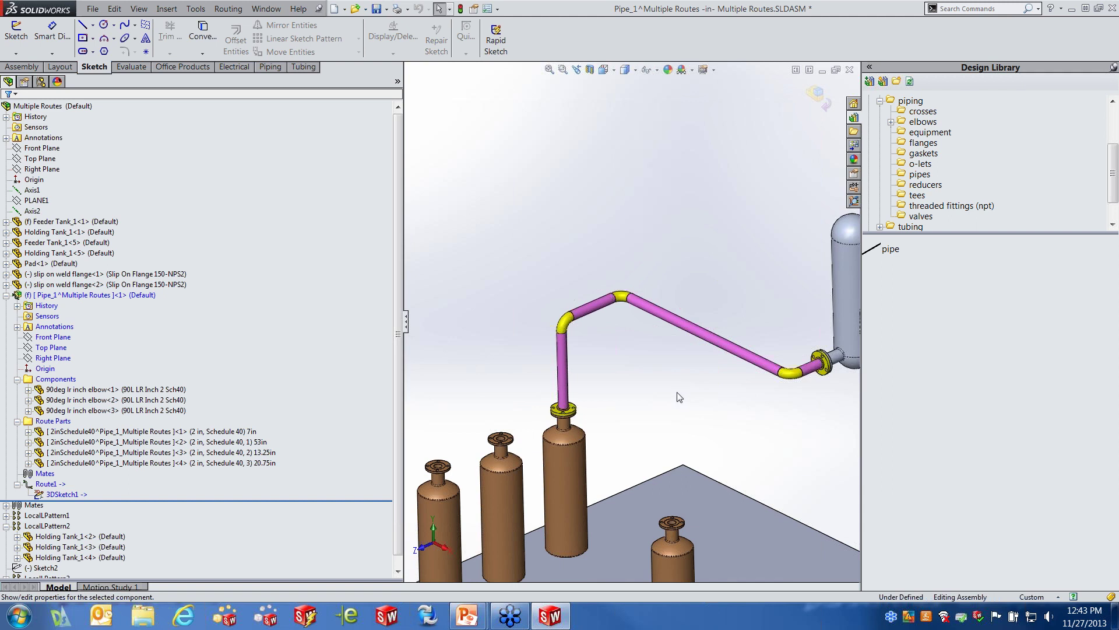
Step: Highlight the two slip on weld flanges and the Pipe_1 route subassembly to examine which components belong to the route
scroll(685, 394, up, 2)
middle_drag(704, 396, 704, 399)
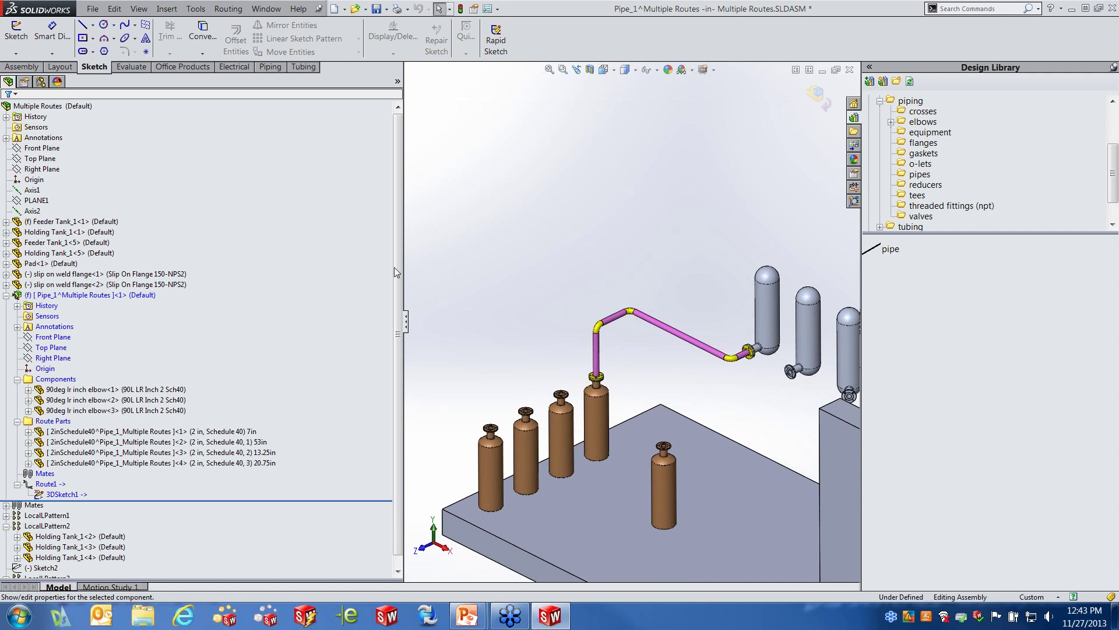
click(748, 350)
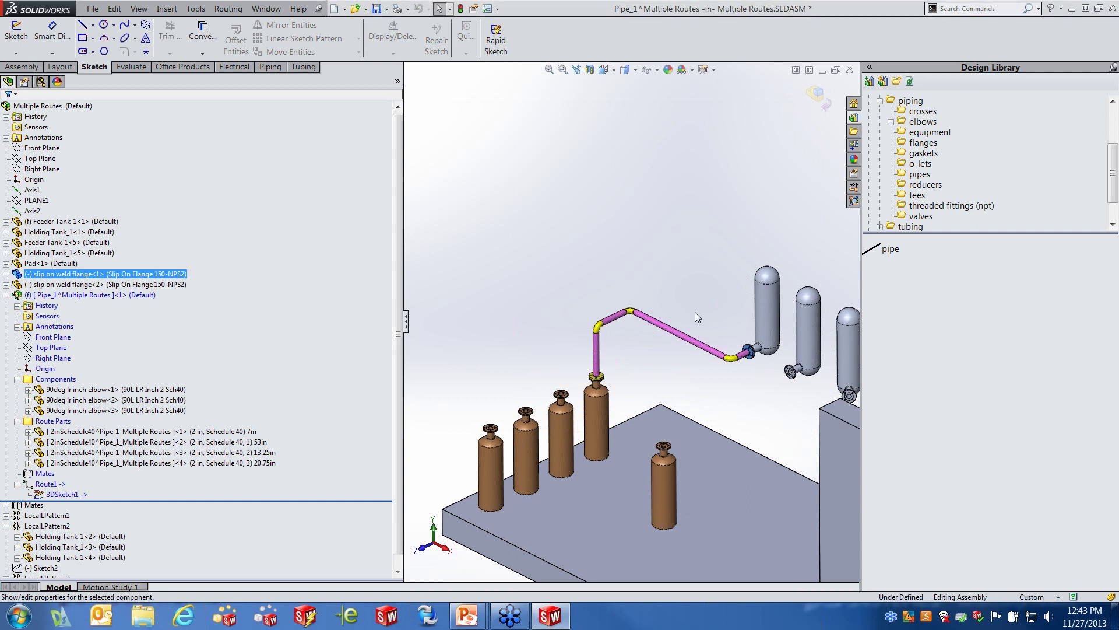
click(728, 305)
scroll(738, 357, down, 4)
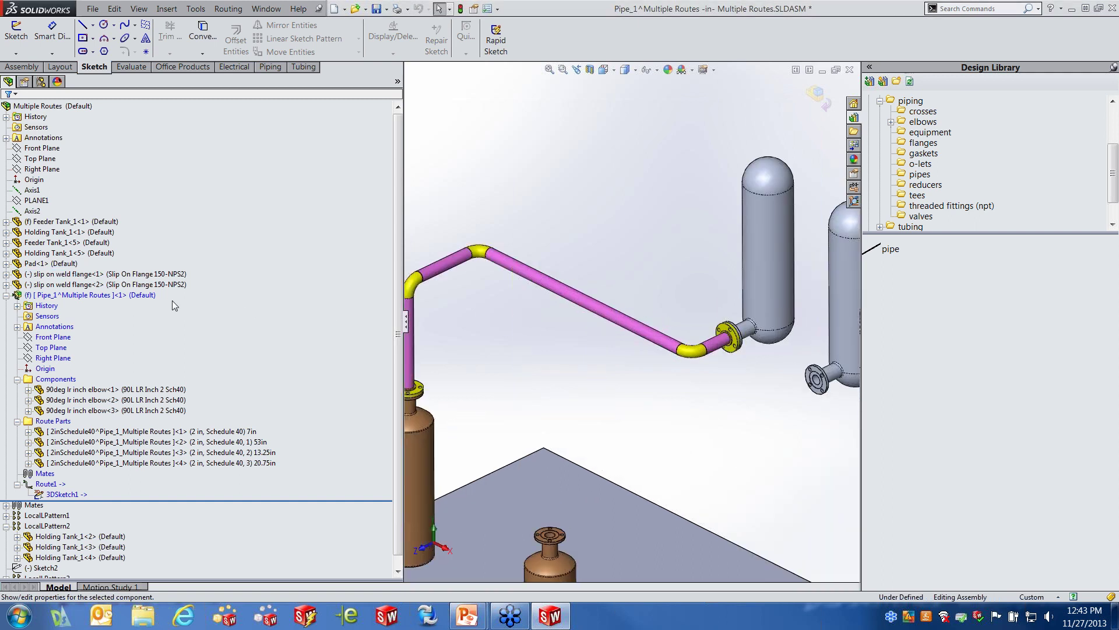
click(113, 276)
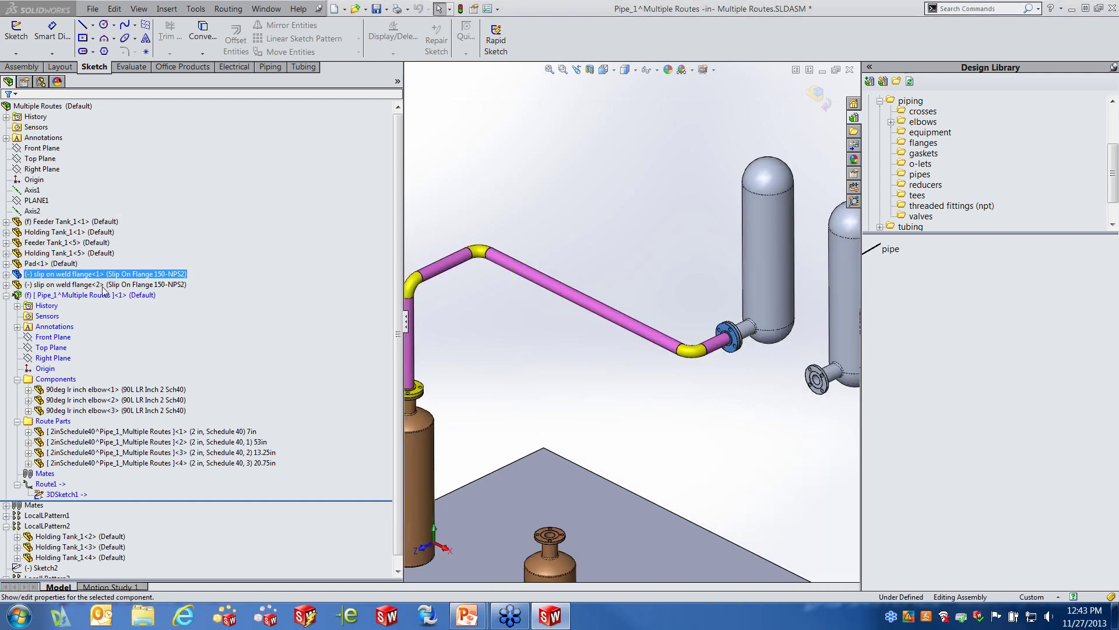
click(103, 285)
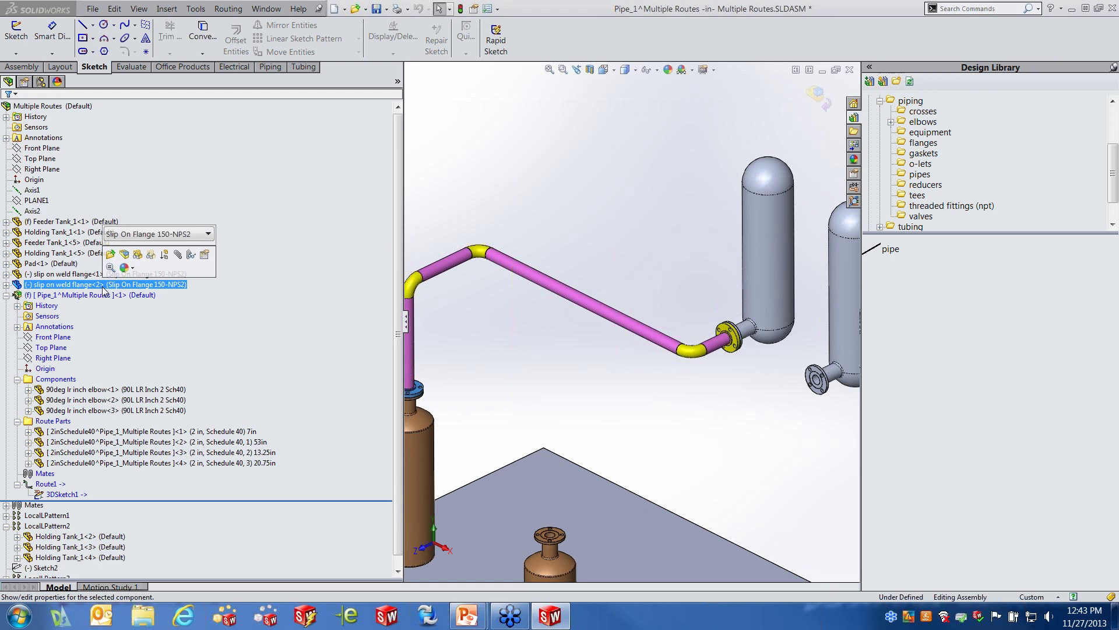
click(85, 296)
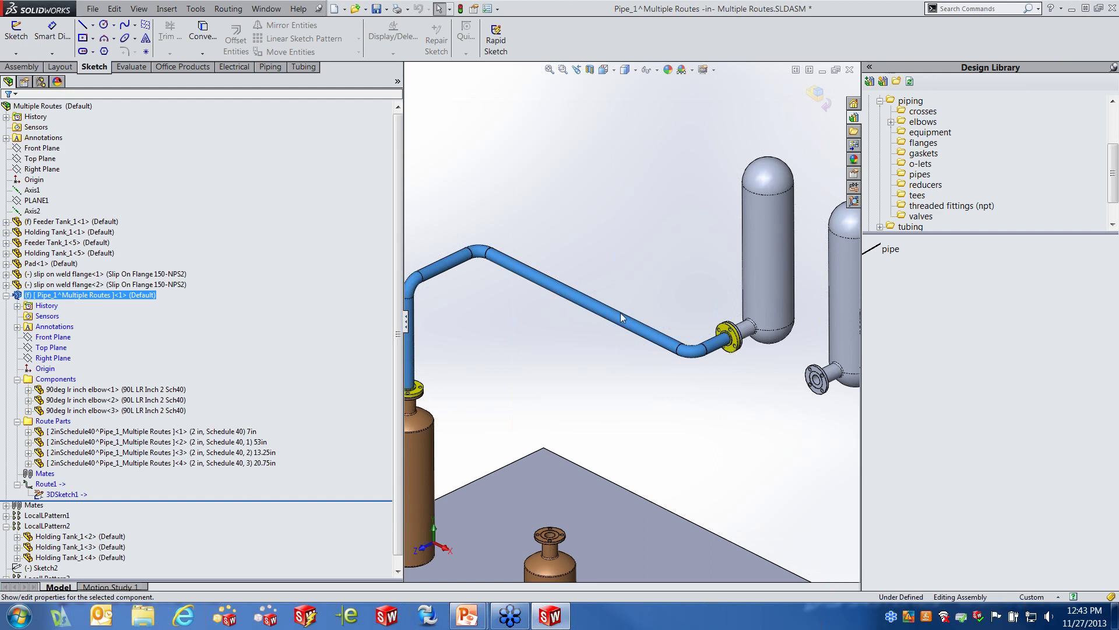
click(544, 238)
scroll(641, 335, up, 2)
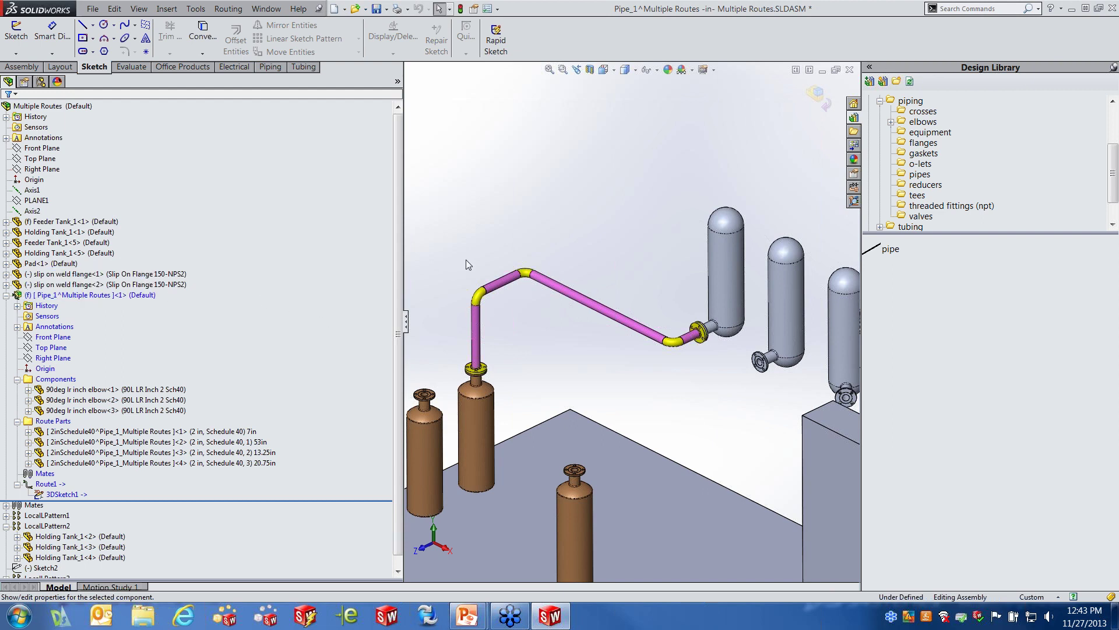
click(134, 284)
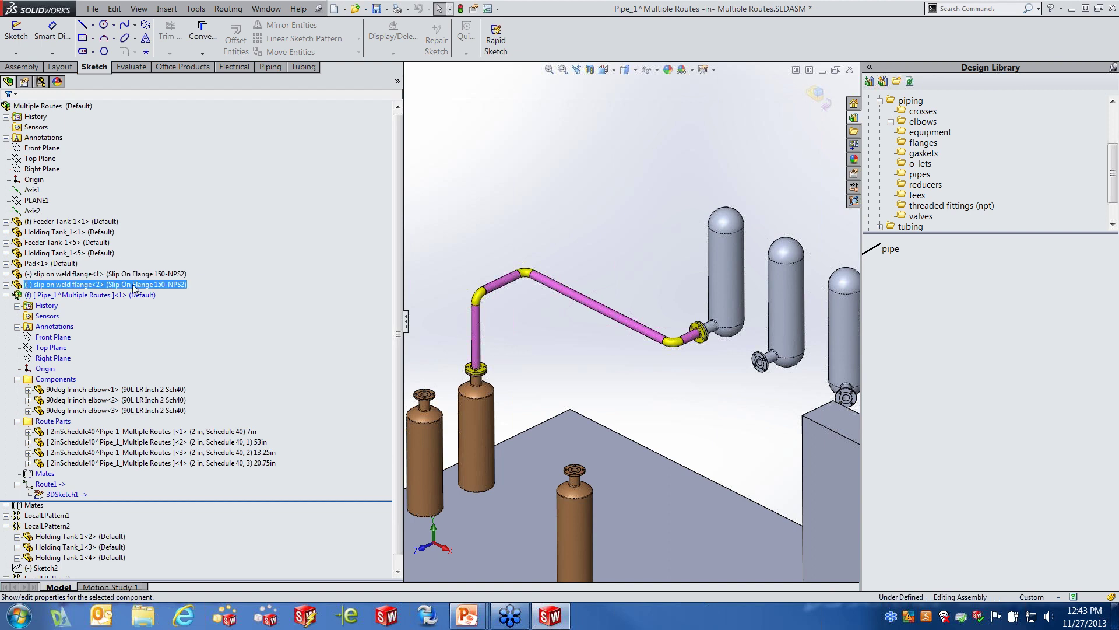
Step: Return to editing the top-level assembly and move both slip on weld flanges into the Pipe_1 route subassembly
drag(133, 286, 132, 295)
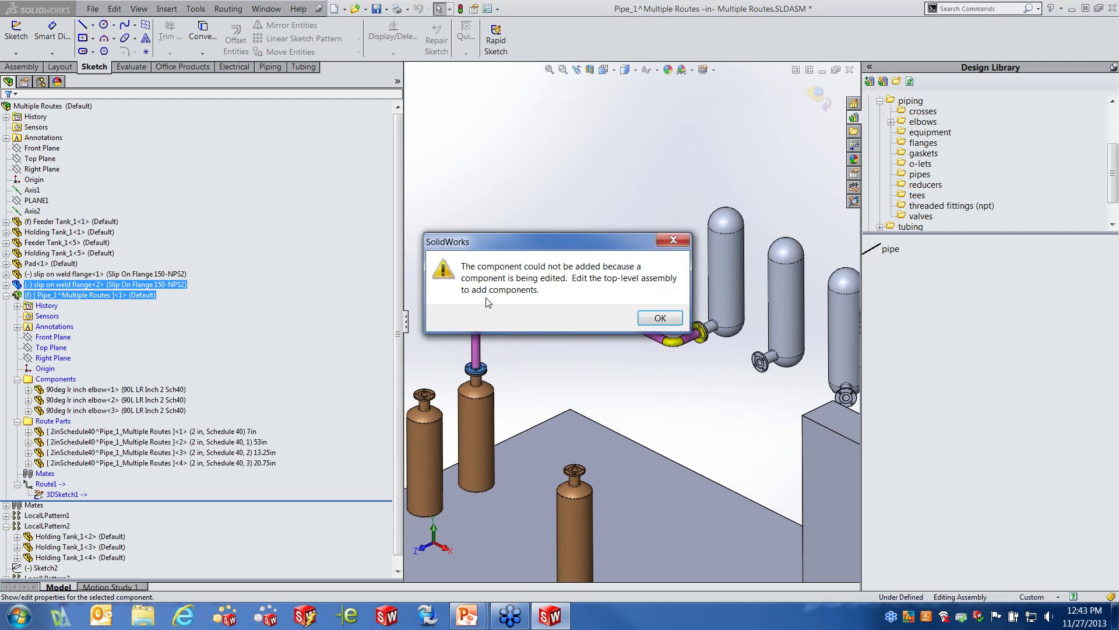
click(660, 318)
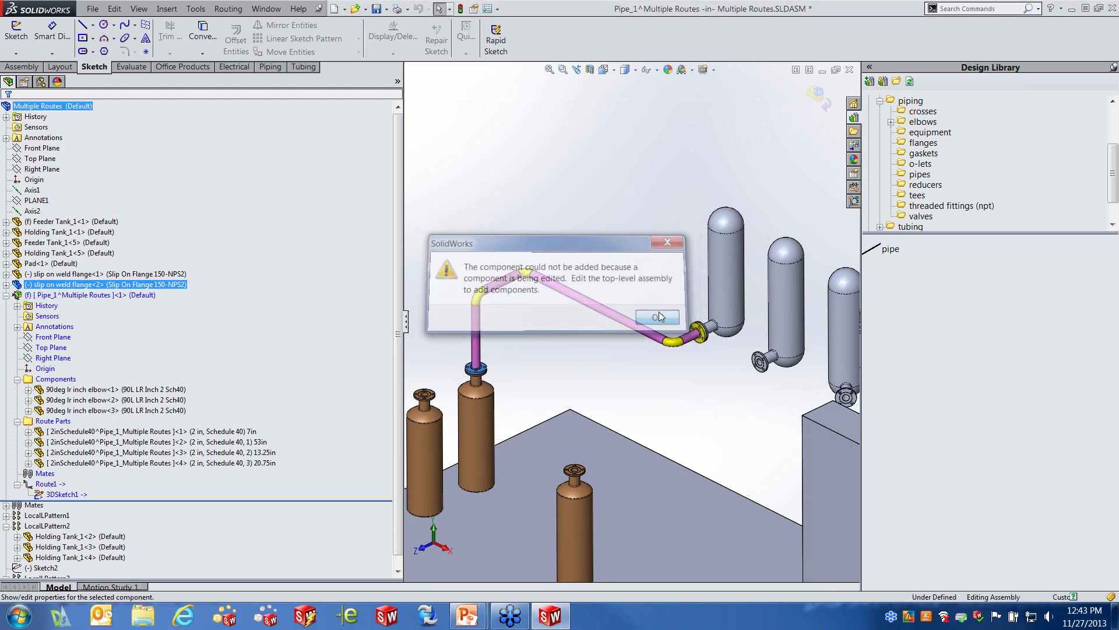
click(818, 93)
mouse_move(140, 286)
mouse_down()
mouse_move(140, 296)
mouse_move(139, 283)
mouse_up()
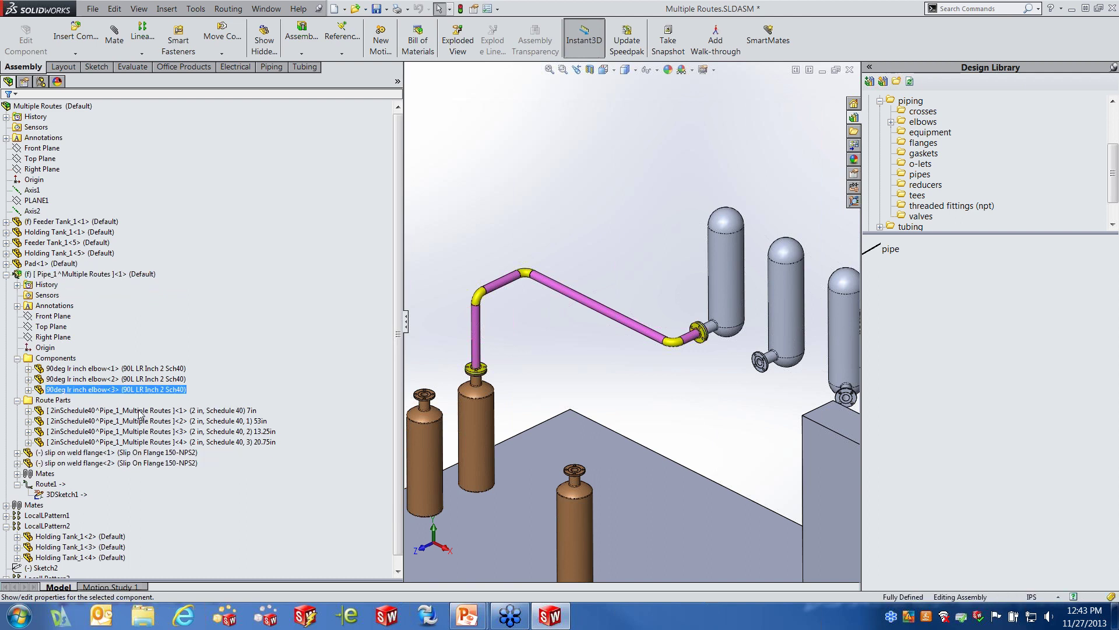
Step: Move both slip on weld flanges into the Components folder of the Pipe_1 subassembly
drag(106, 452, 55, 358)
click(86, 464)
drag(85, 466, 56, 358)
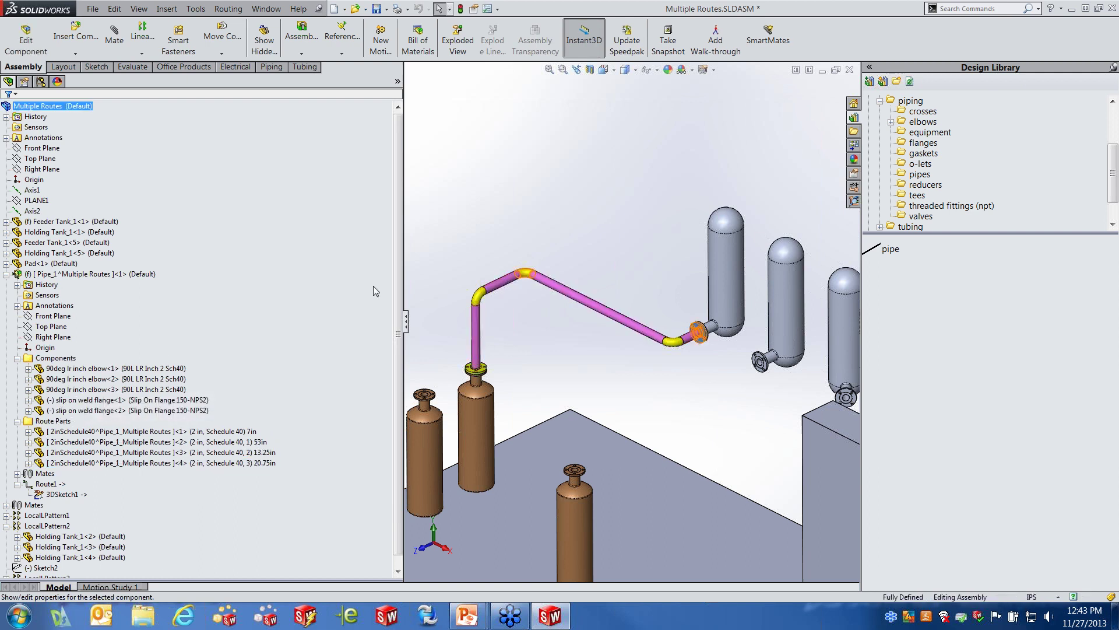
click(481, 232)
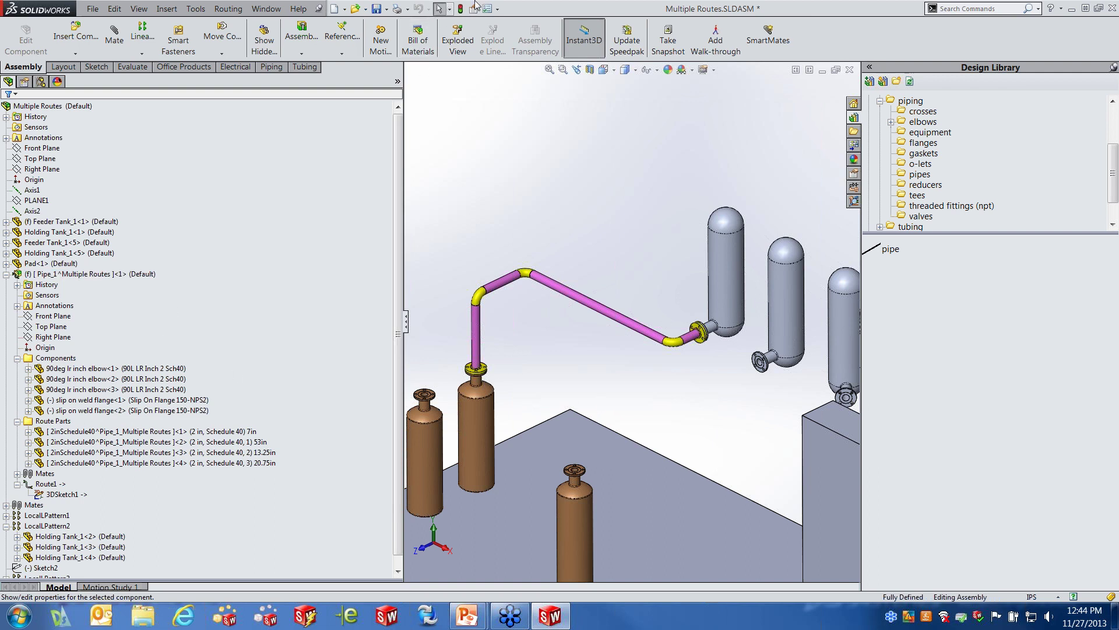
Step: Enable automatic routing on drop of flanges/connectors in the system's routing options
click(491, 9)
click(505, 23)
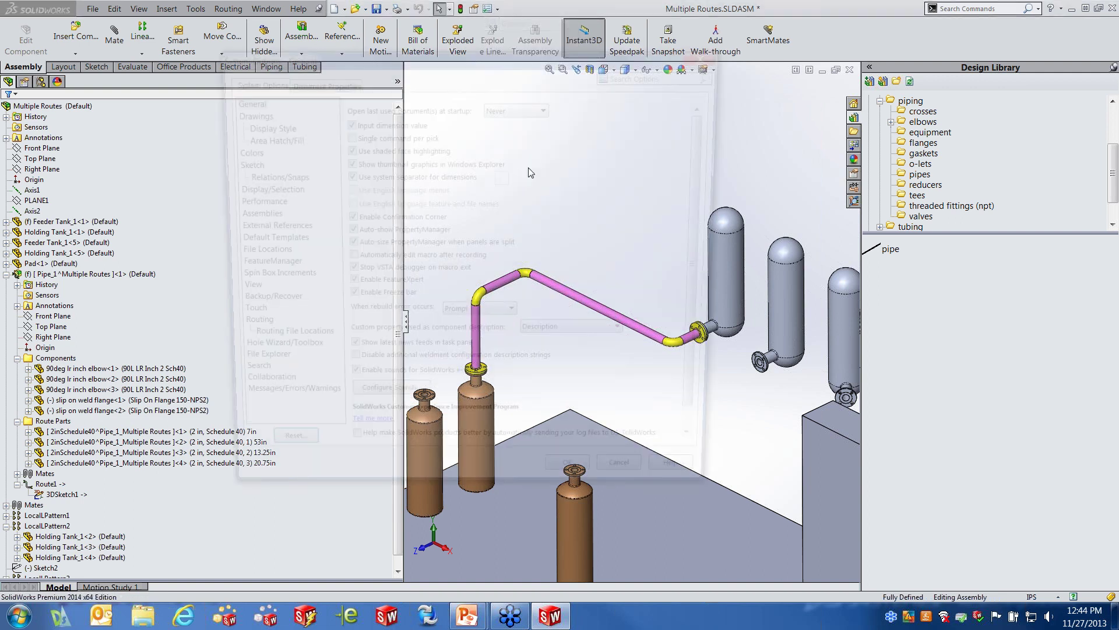
click(239, 330)
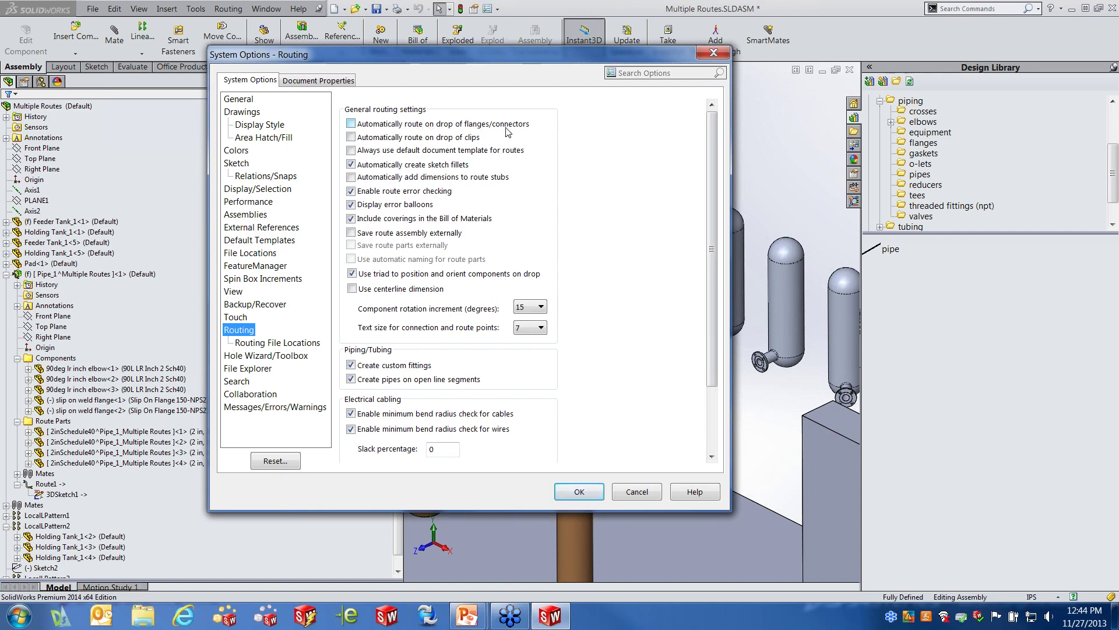
click(352, 125)
click(594, 495)
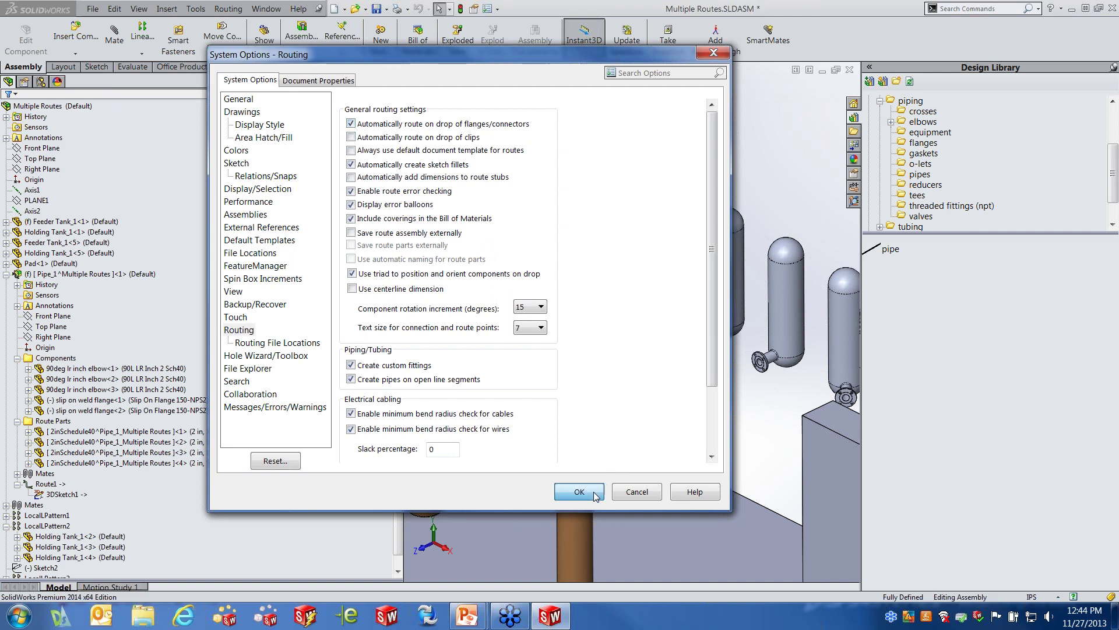
Step: Collapse the Pipe_1 subassembly and place a Slip On Flange 150-NPS2 slip on weld flange on the second feeder tank's nozzle
click(6, 274)
scroll(705, 358, up, 3)
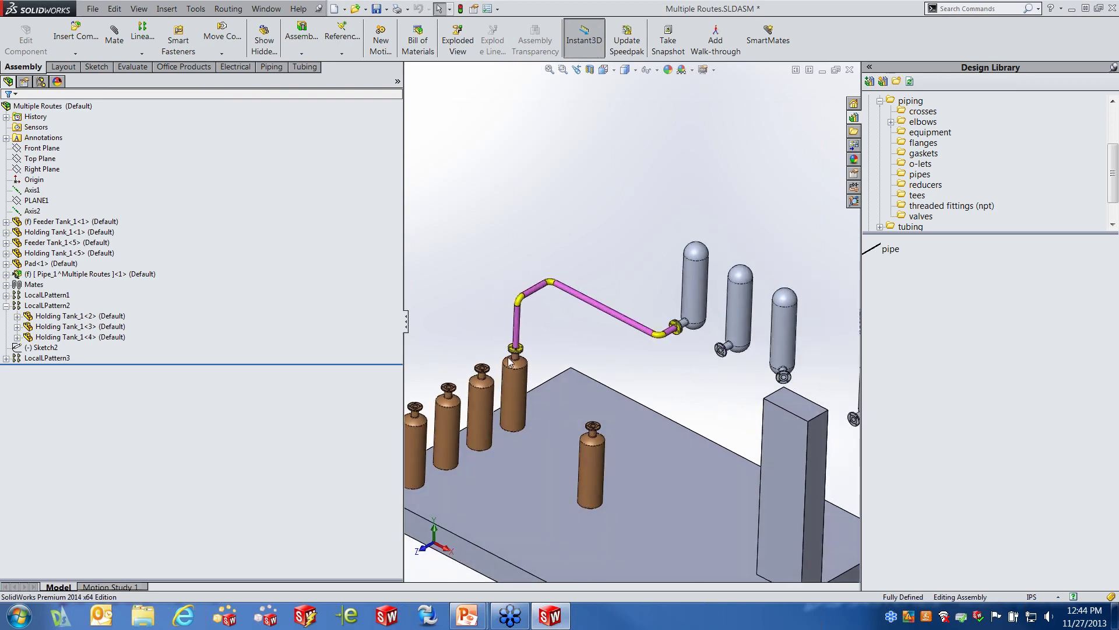
mouse_move(740, 220)
middle_down()
mouse_move(722, 205)
mouse_move(737, 219)
middle_up()
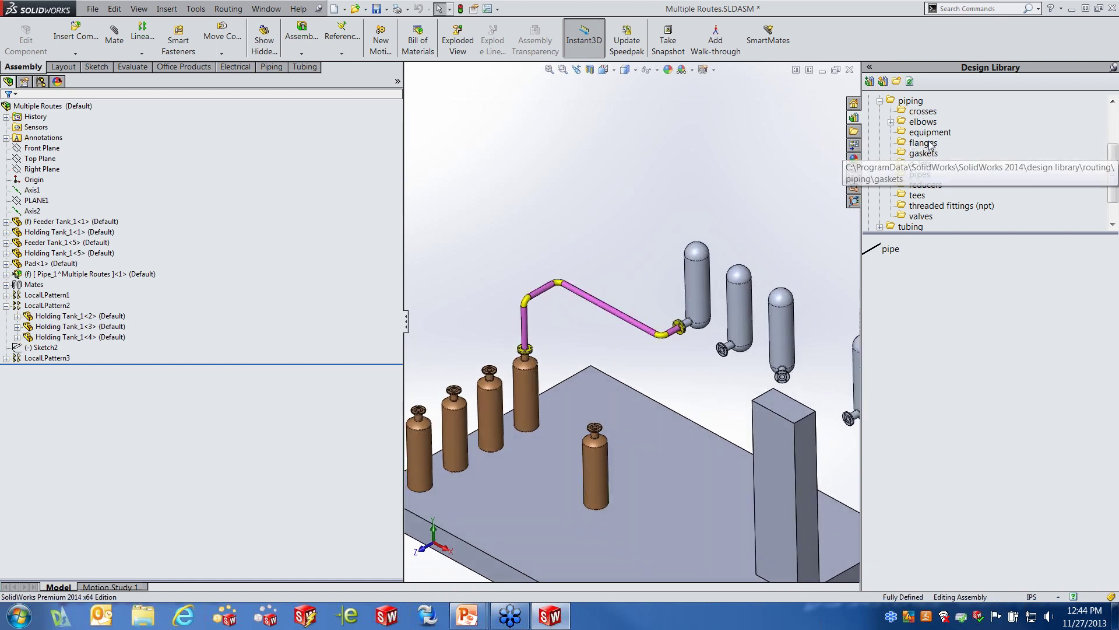
click(929, 146)
drag(918, 249, 725, 360)
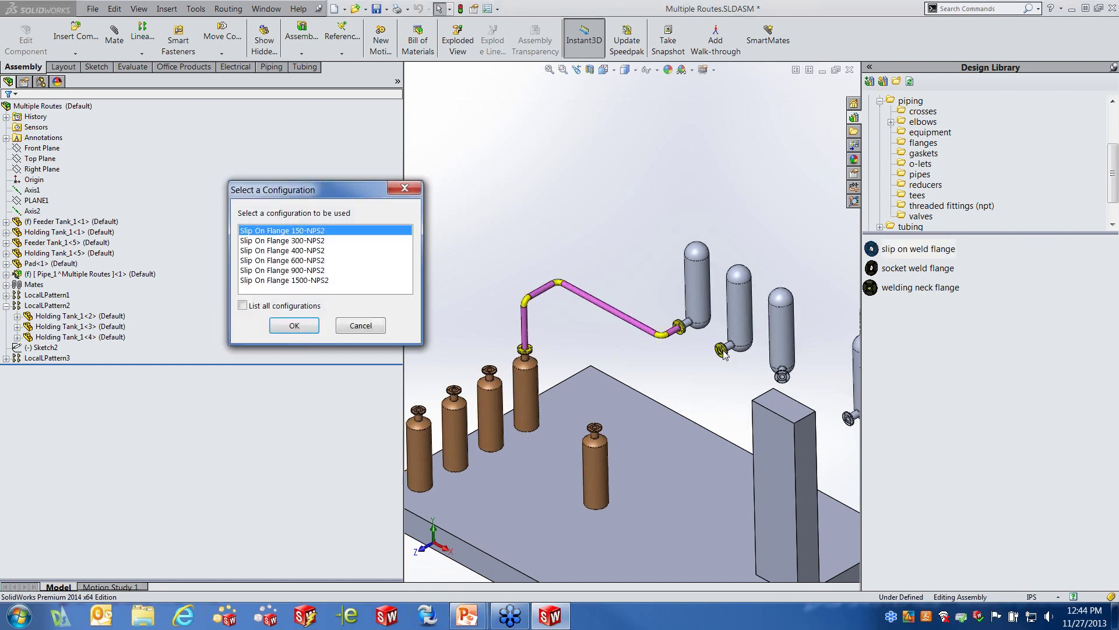
click(294, 326)
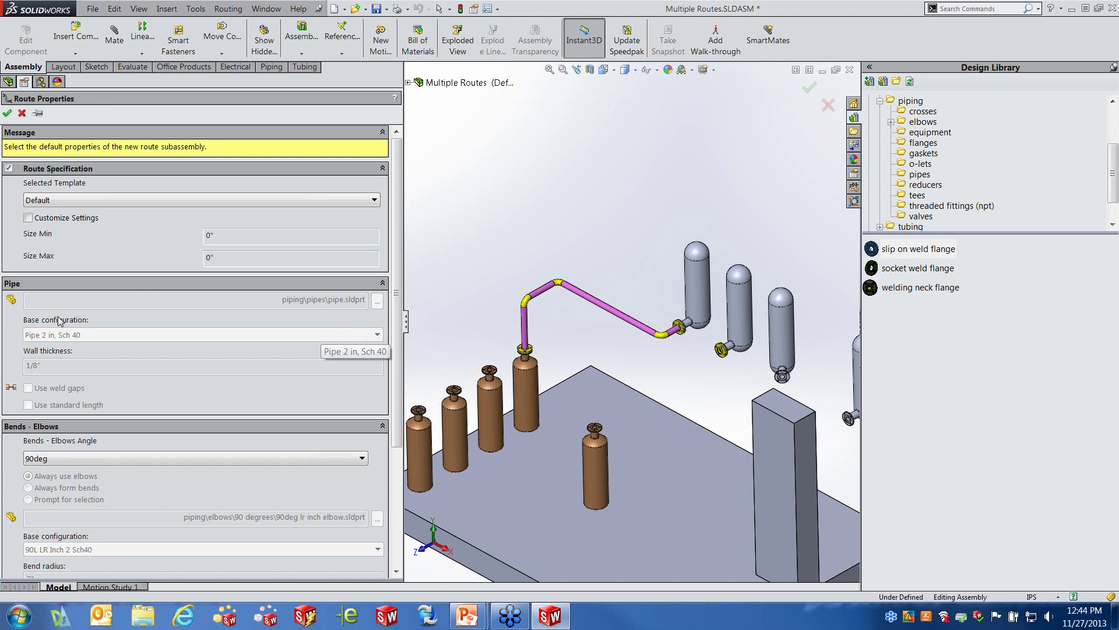
Step: Turn off the route specification and start the new route with Pipe 2 in, Sch 40 and 90L LR Inch 2 Sch40 elbows
click(9, 168)
click(659, 313)
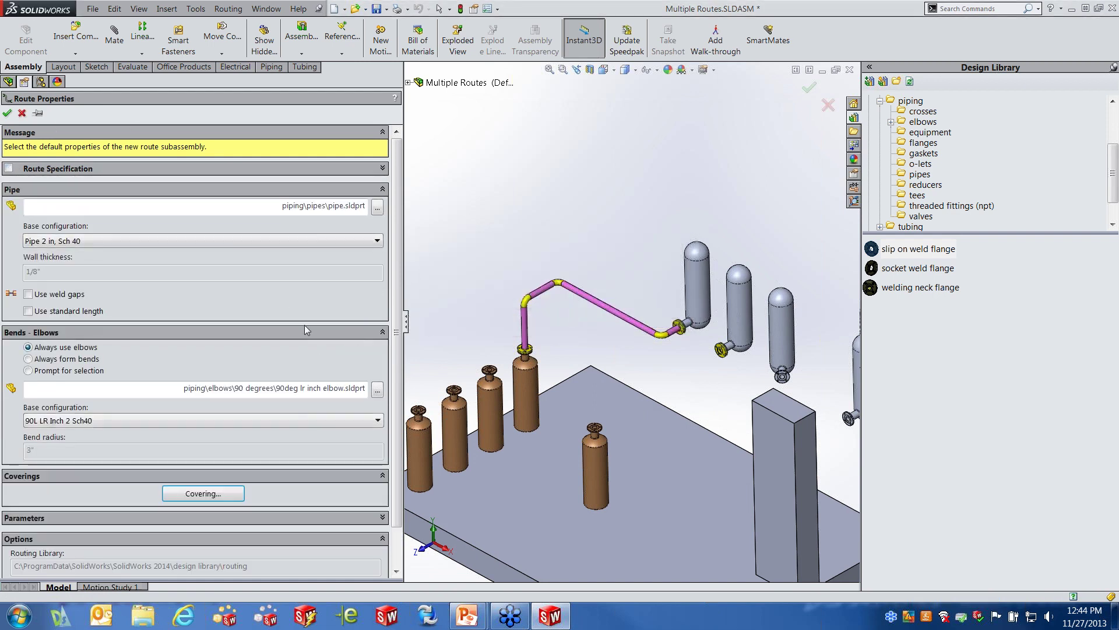
click(130, 241)
click(129, 241)
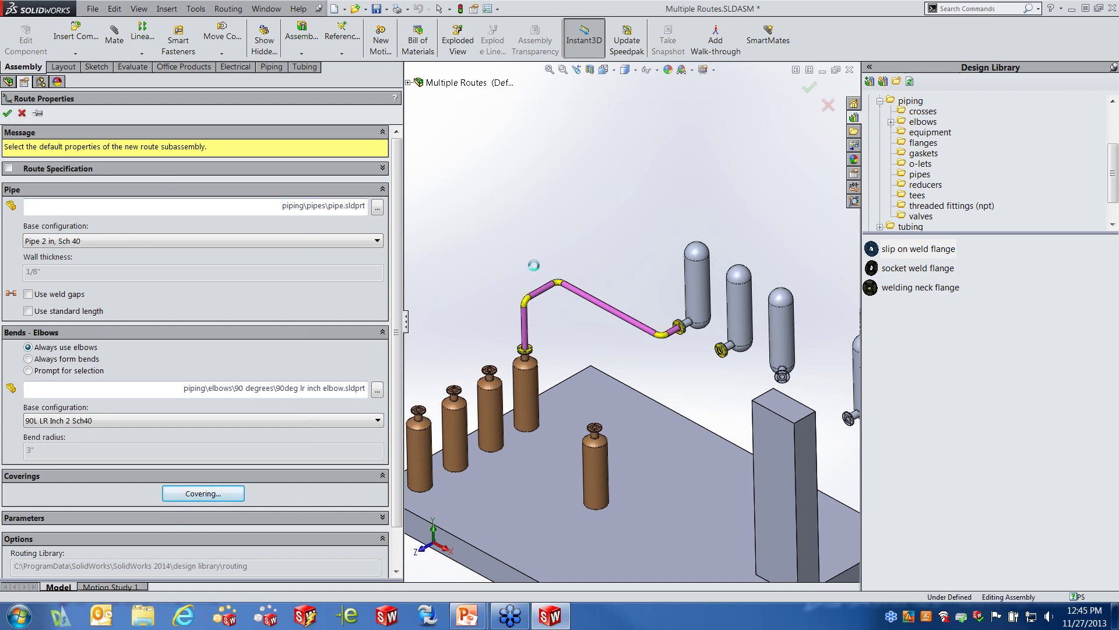
key(Return)
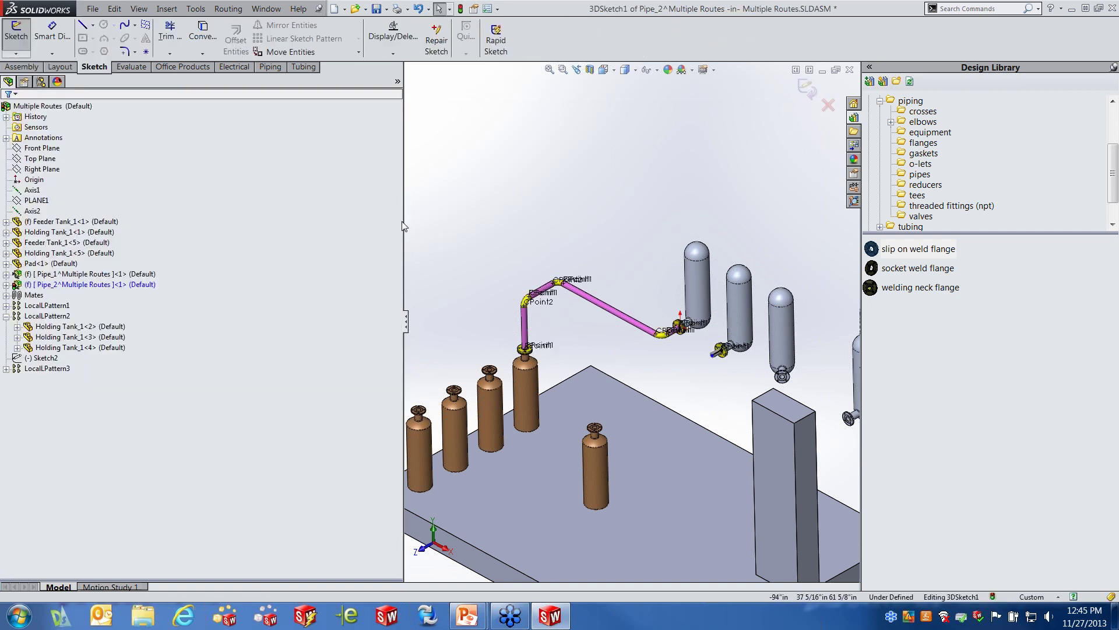
Step: Narrow the feature tree and expand the Pipe_2 subassembly's Components folder to examine its contents
drag(404, 221, 239, 256)
click(5, 285)
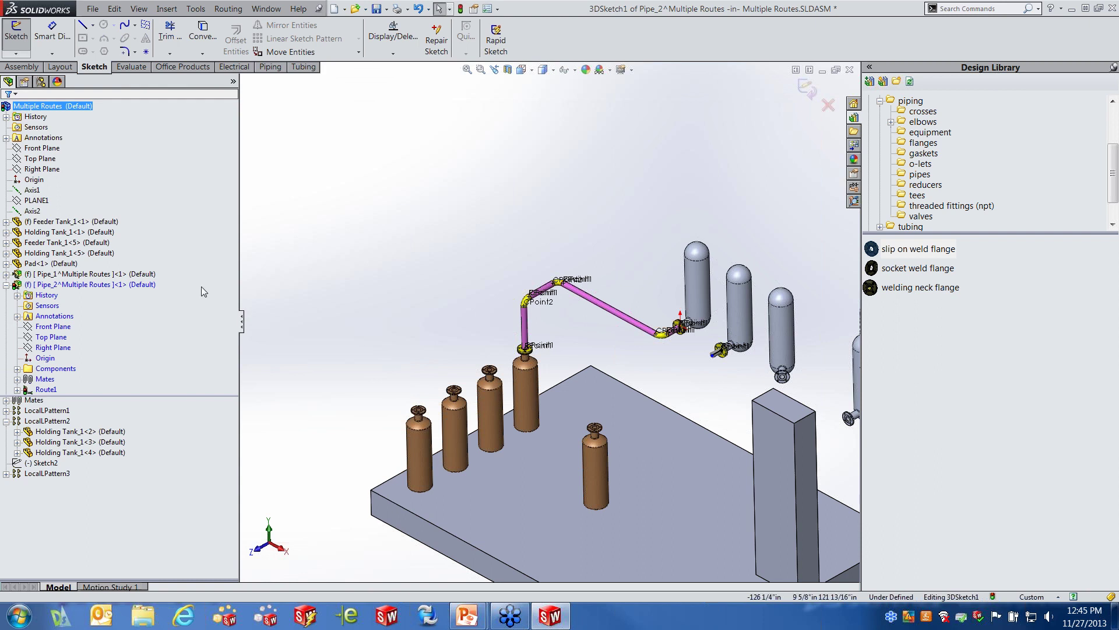
click(17, 368)
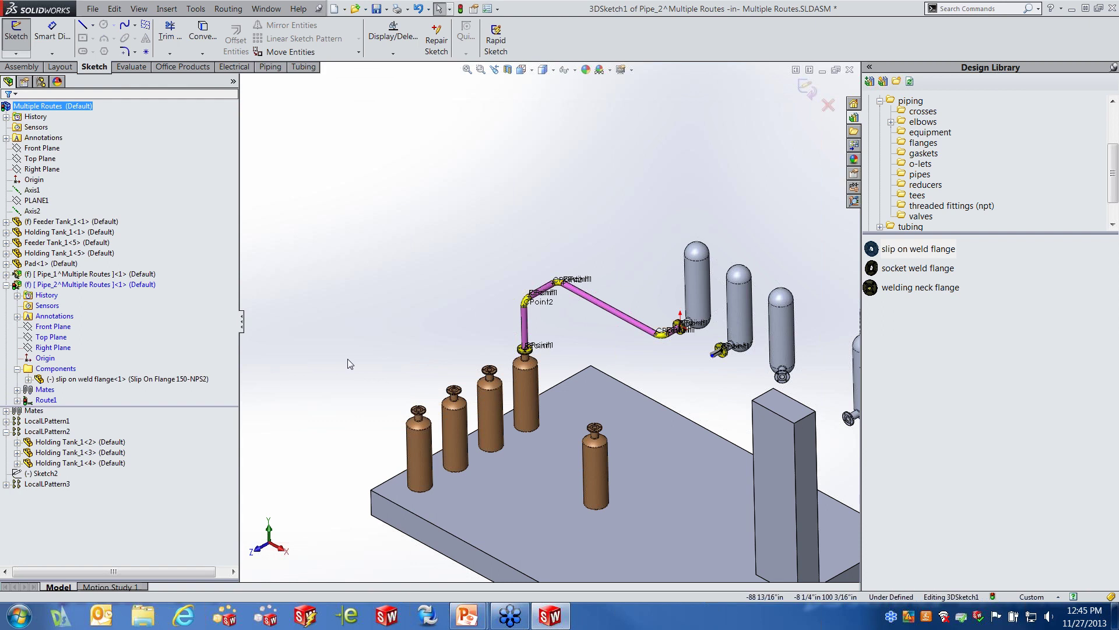
Step: Add a Slip On Flange 150-NPS2 slip on weld flange to the holding tank beside the one already piped
scroll(494, 373, down, 5)
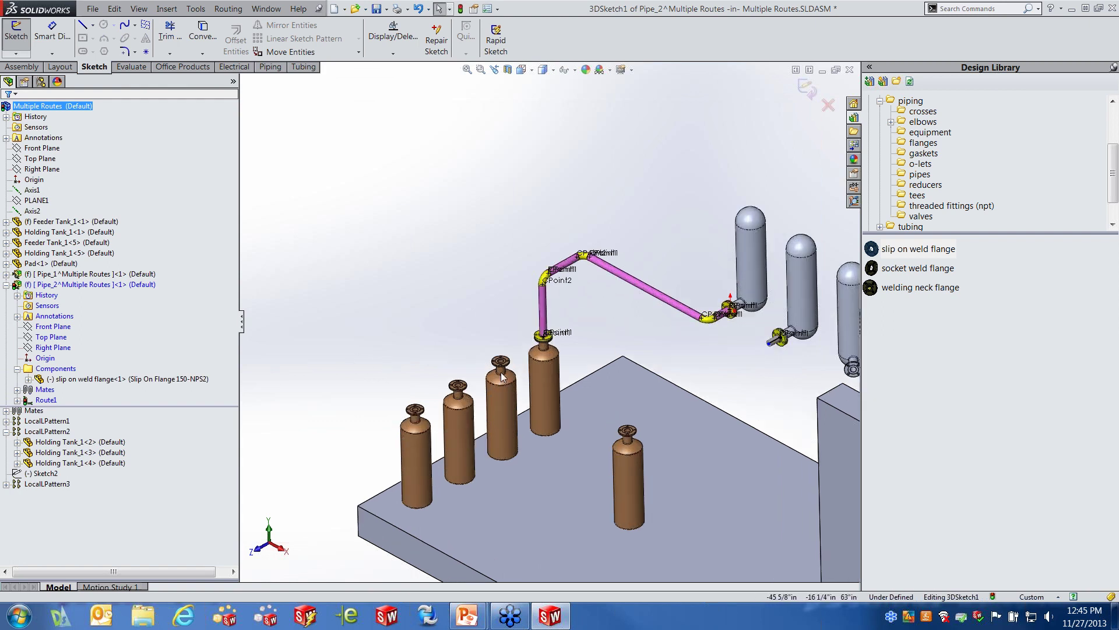
drag(907, 248, 527, 320)
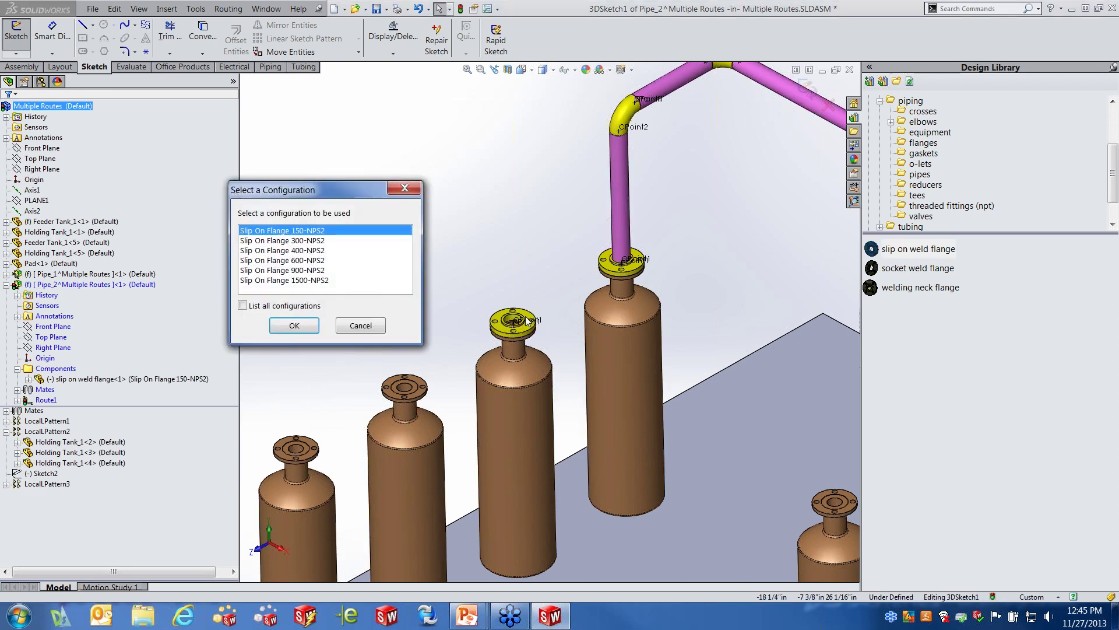
click(309, 327)
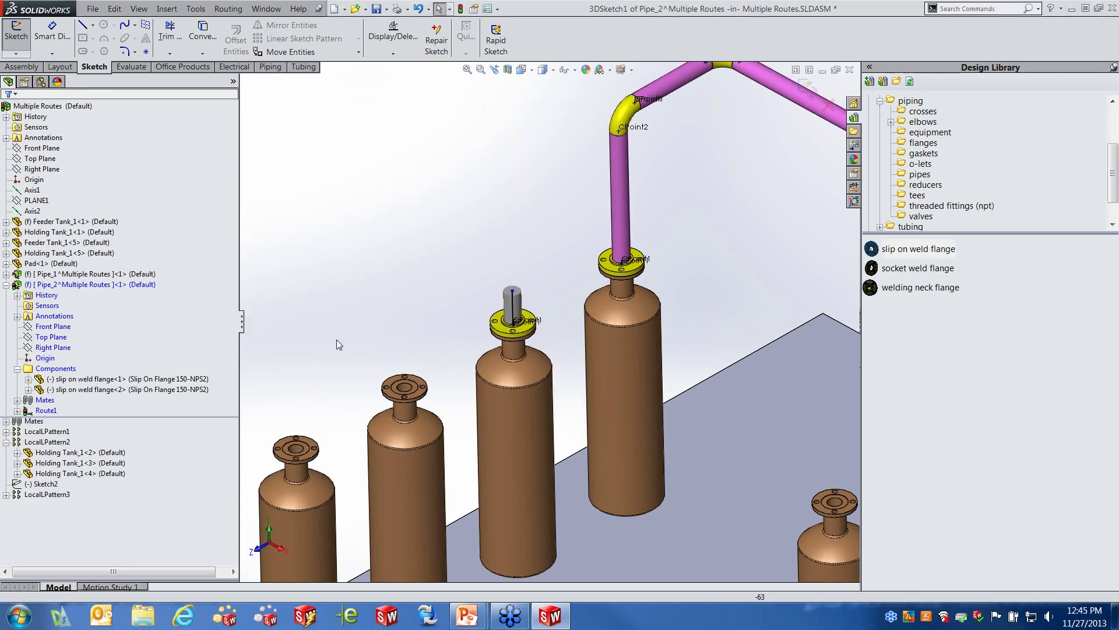
click(72, 412)
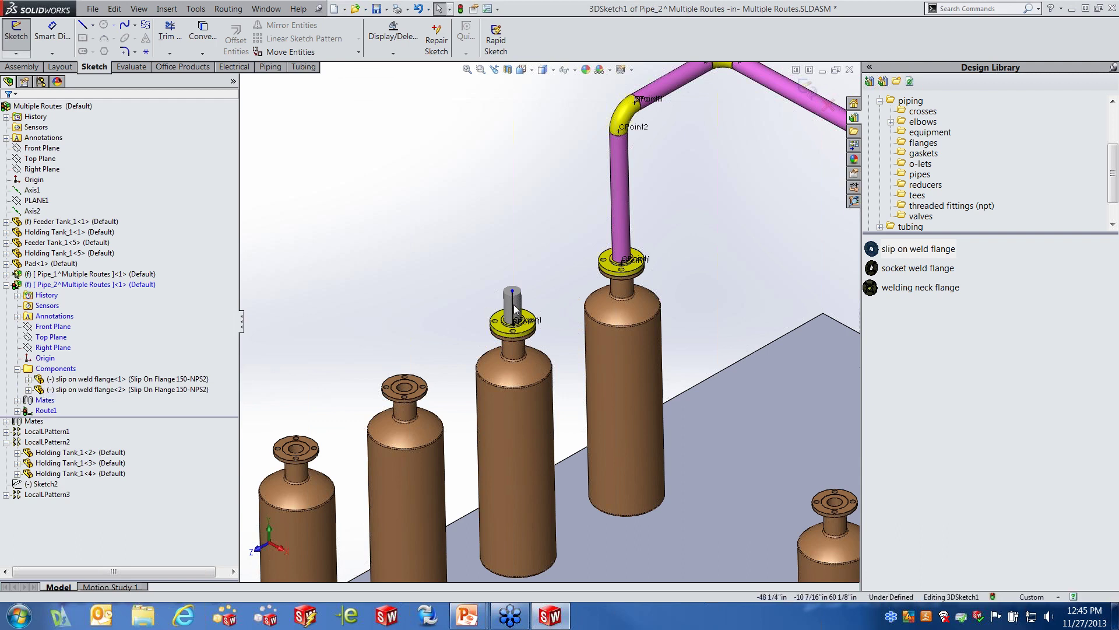
Step: Auto-route the pipe from the second feeder tank's flange stub to the stub on the newly flanged holding tank
scroll(548, 324, up, 6)
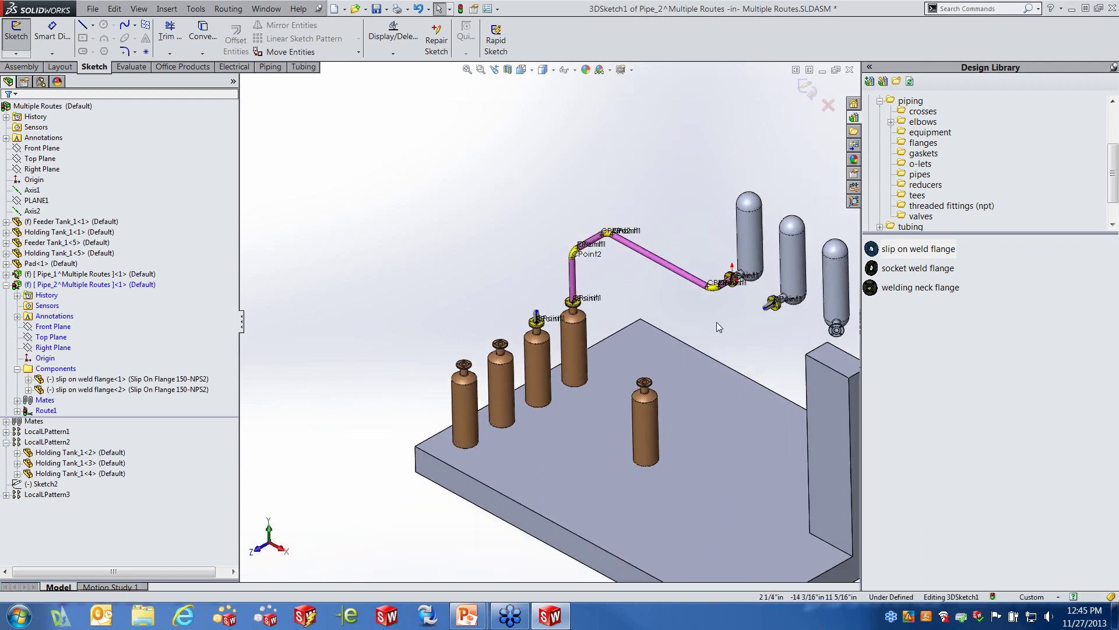
scroll(712, 320, down, 2)
right_click(712, 304)
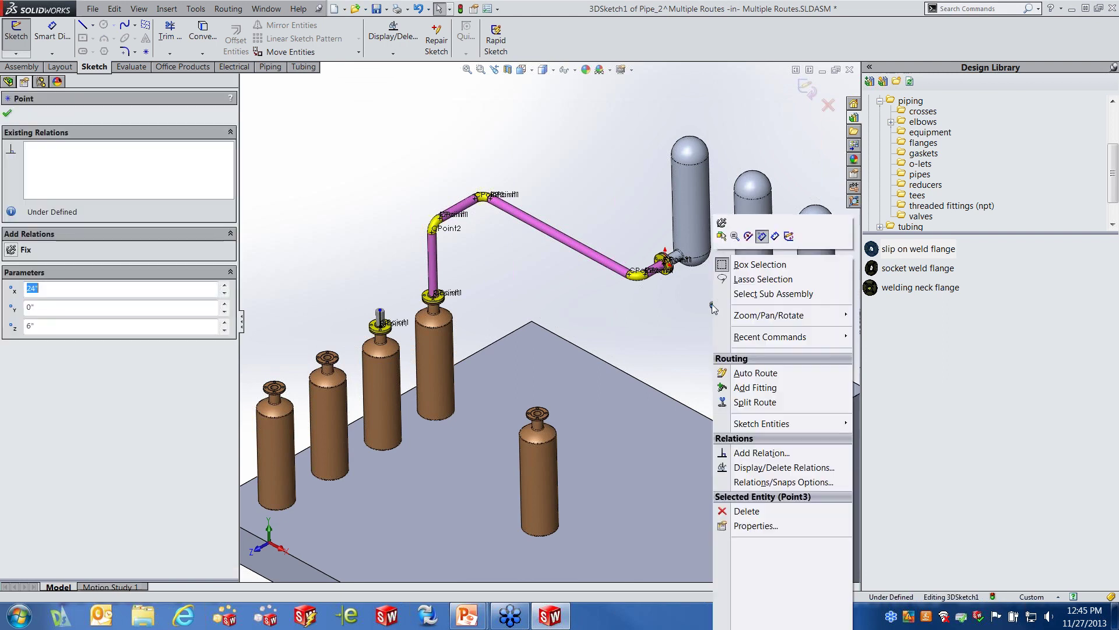
click(756, 373)
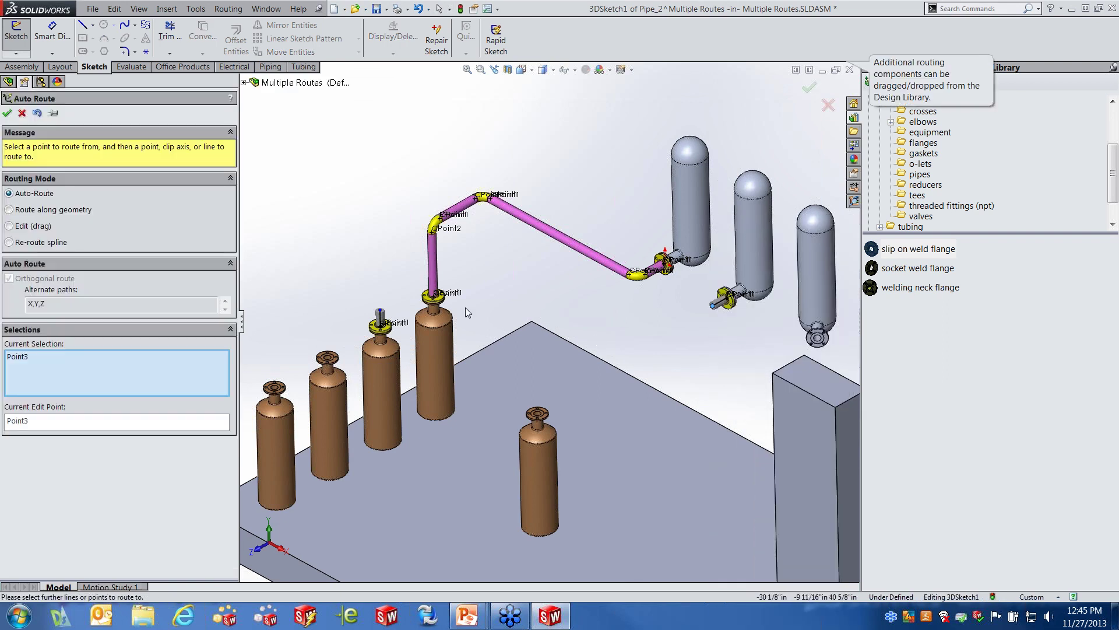
click(380, 309)
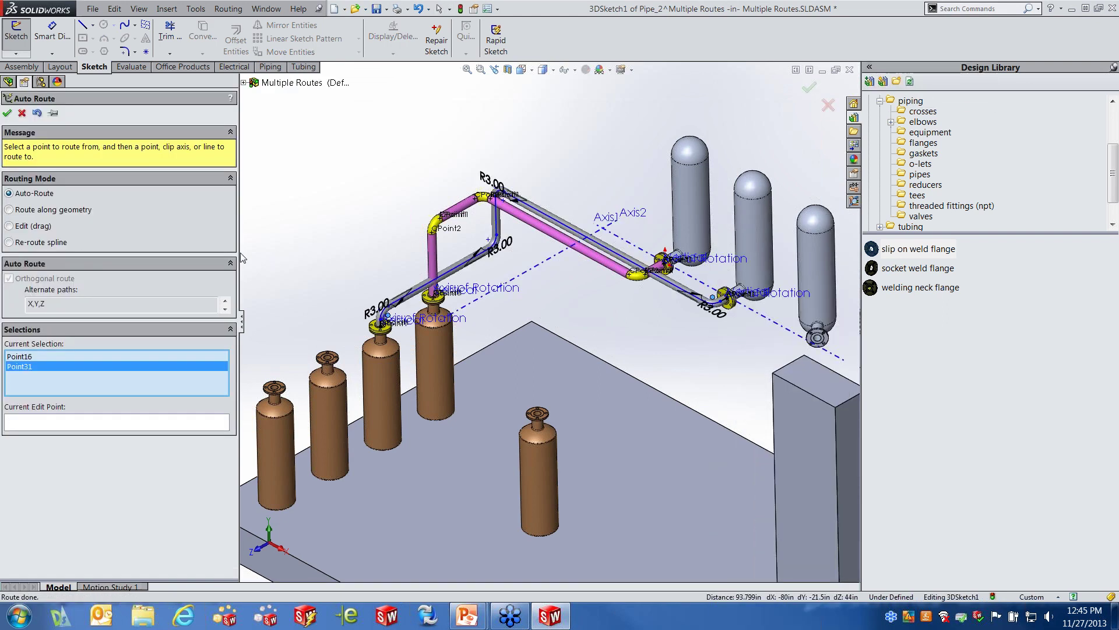
Step: Switch the auto route to the Y,Z,X alternate path, accept it and exit the route sketch
click(225, 302)
click(225, 305)
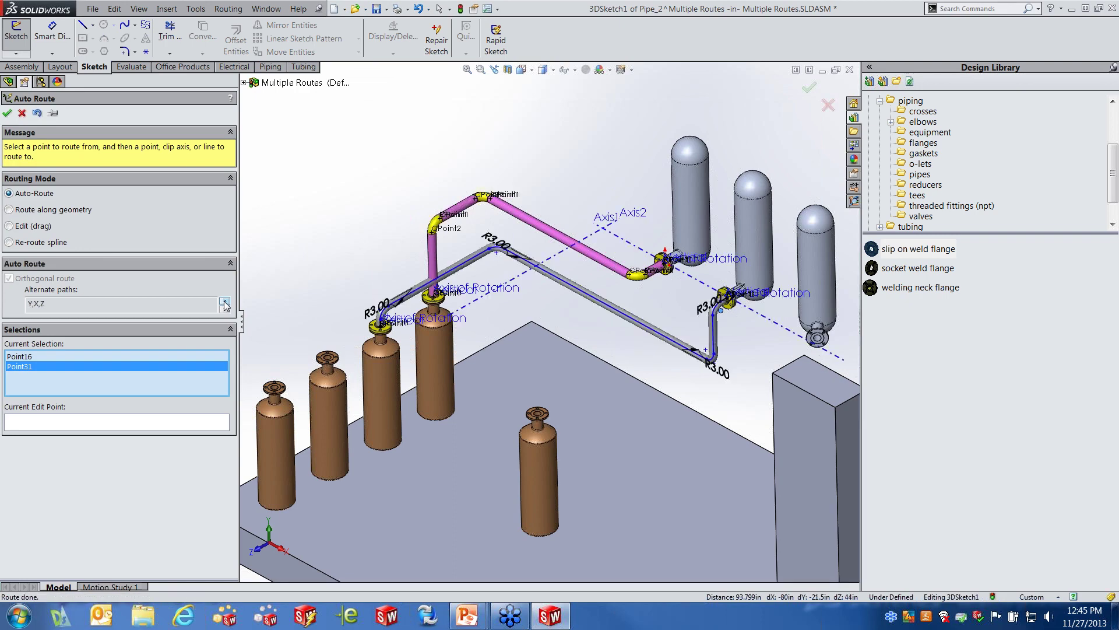
mouse_move(496, 318)
middle_down()
mouse_move(524, 315)
mouse_move(513, 317)
middle_up()
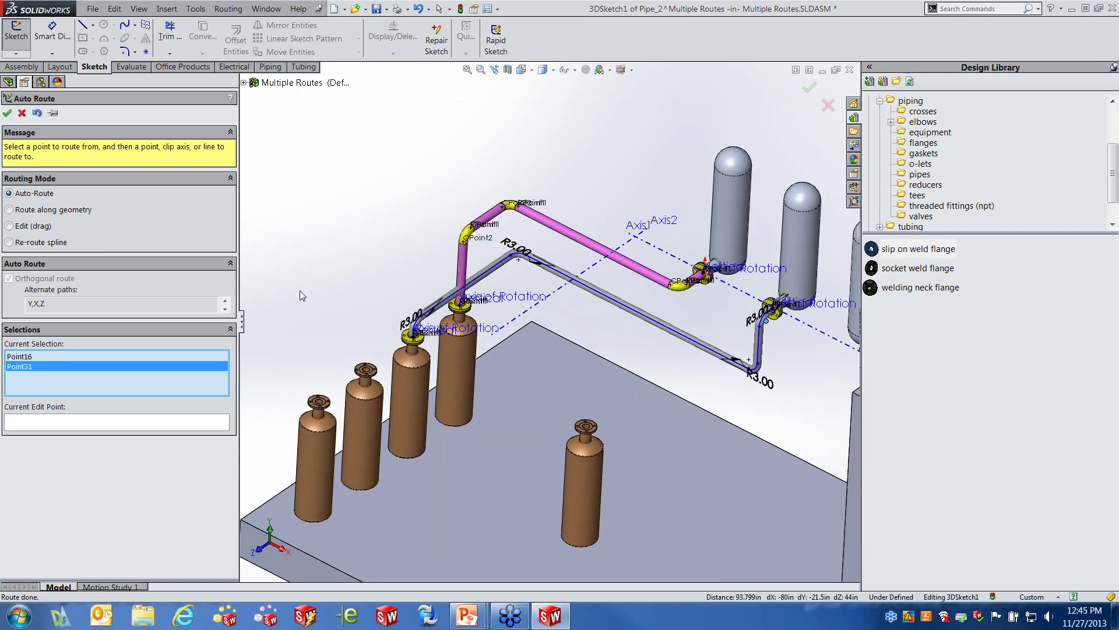
click(225, 305)
mouse_move(571, 410)
middle_down()
mouse_move(535, 360)
mouse_move(561, 345)
mouse_move(547, 389)
mouse_move(573, 393)
middle_up()
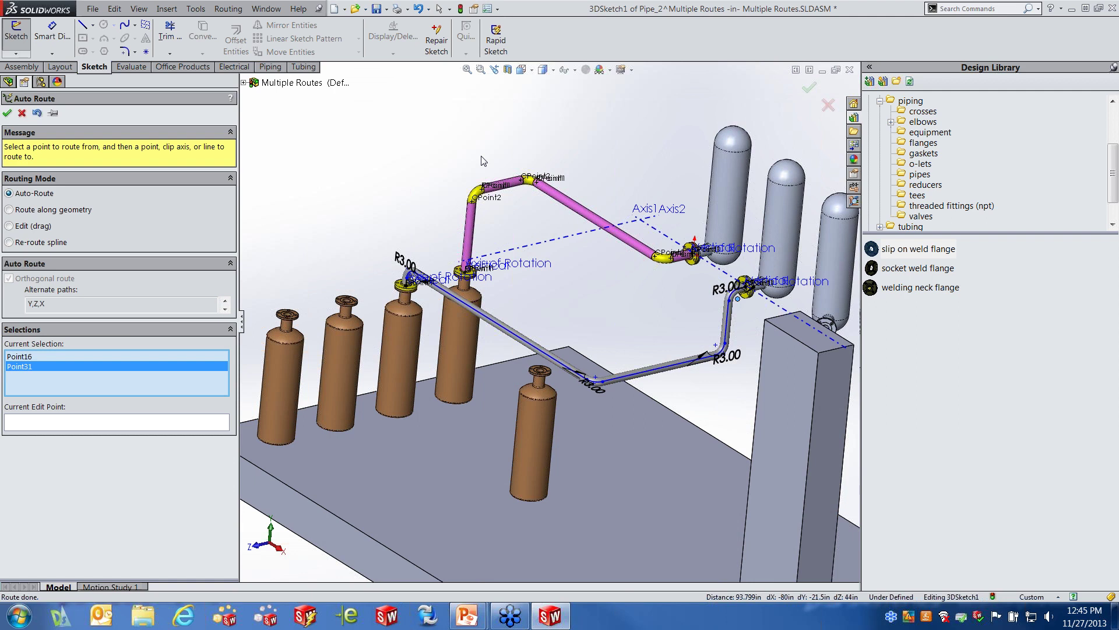
click(7, 112)
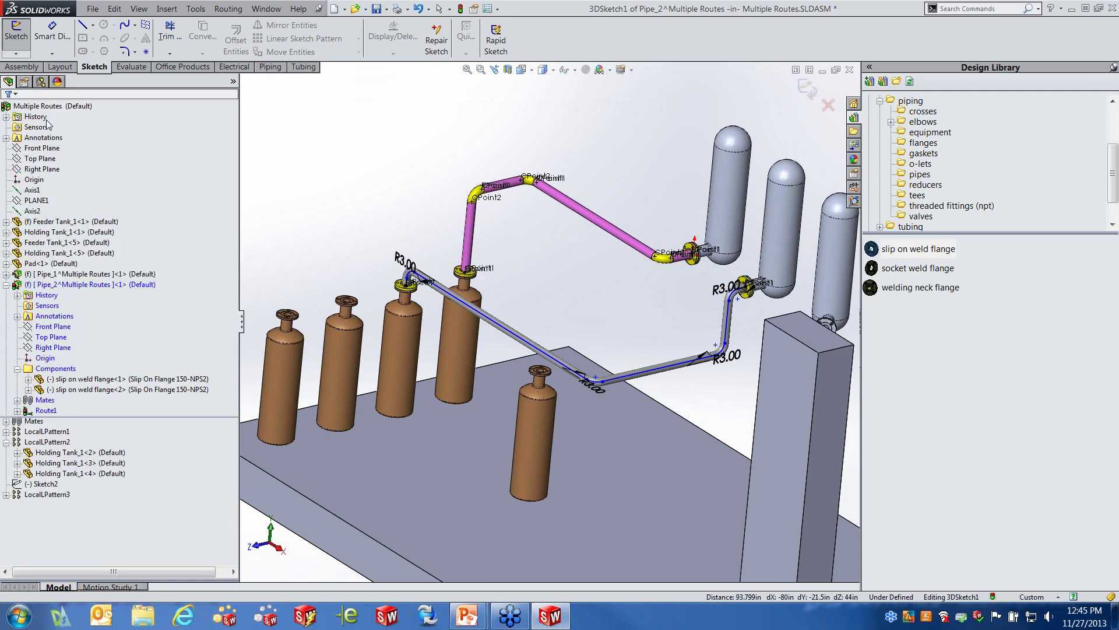
click(798, 92)
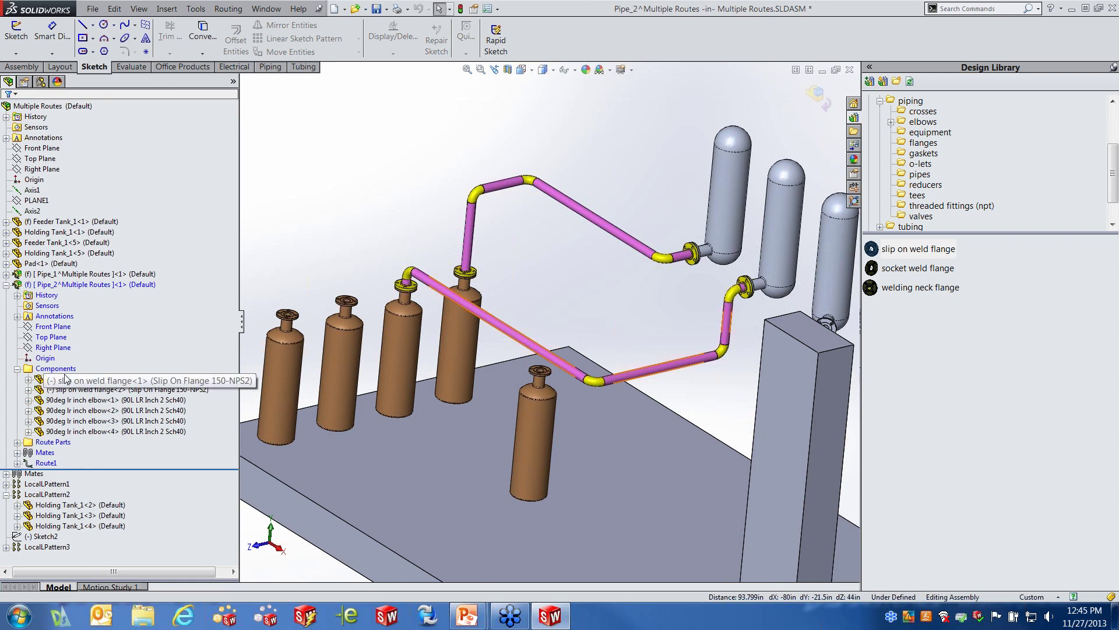
Step: Highlight the first elbow of Pipe_2 and expand its Route Parts folder to examine the new route's components
click(74, 401)
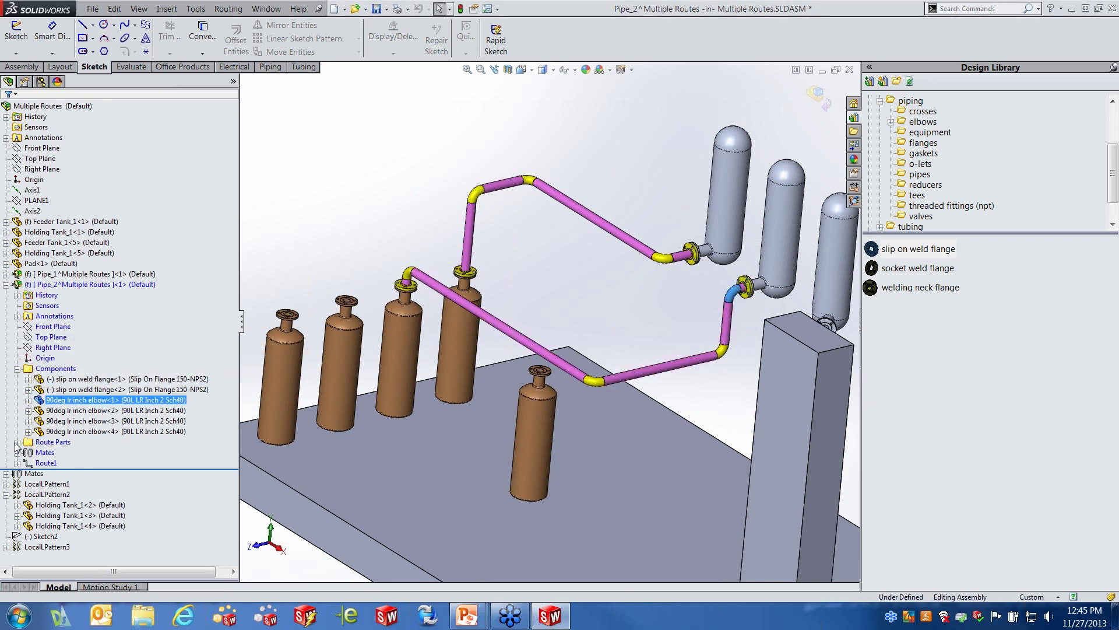
click(17, 442)
click(342, 232)
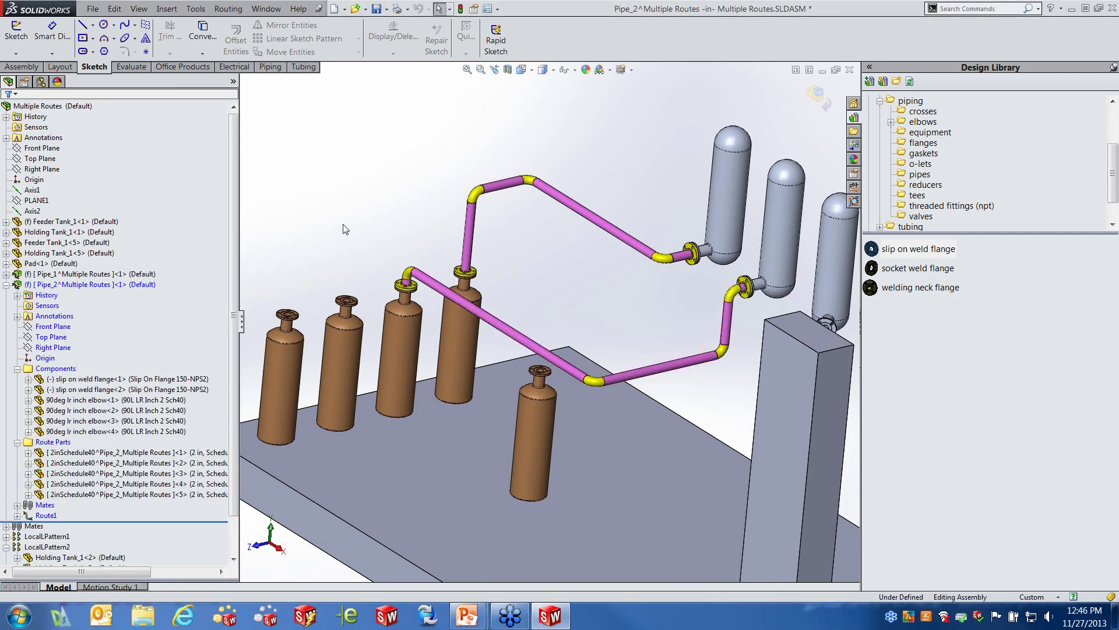
scroll(537, 319, up, 5)
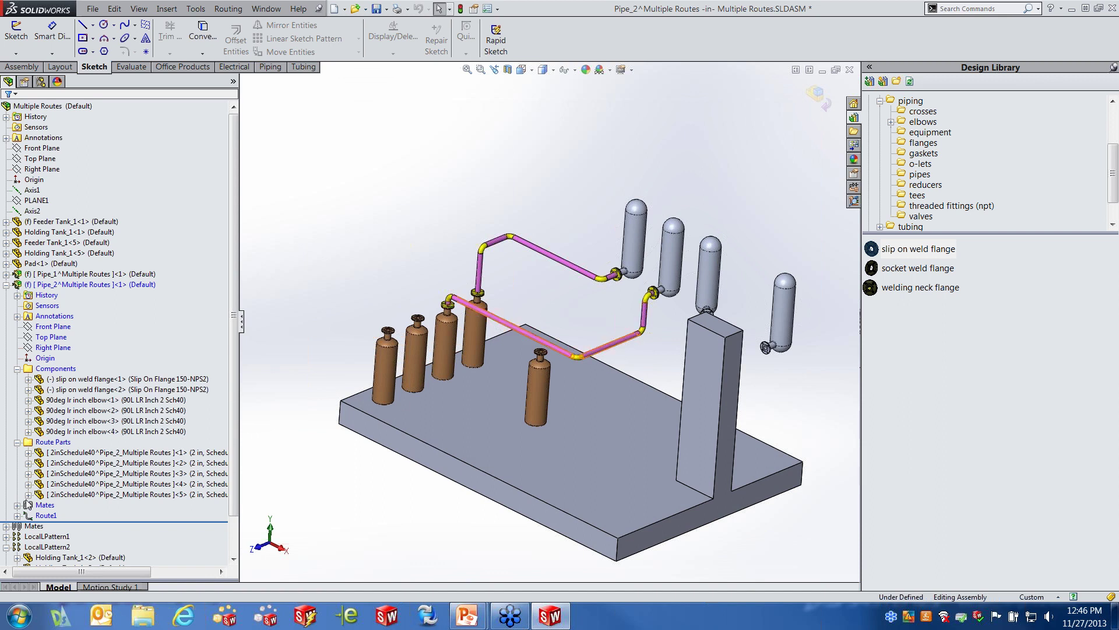
mouse_move(541, 359)
middle_down()
mouse_move(536, 319)
mouse_move(558, 353)
middle_up()
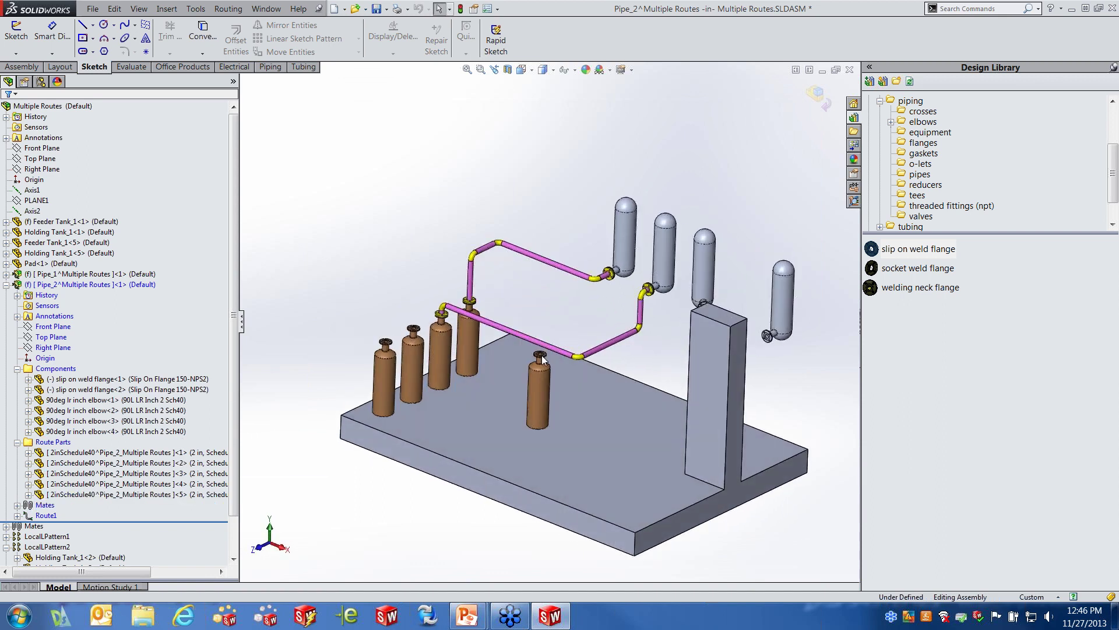
Step: Edit Pipe_2's Route1 and add a Slip On Flange 150-NPS2 slip on weld flange to the standalone feeder tank under the pipe
right_click(45, 519)
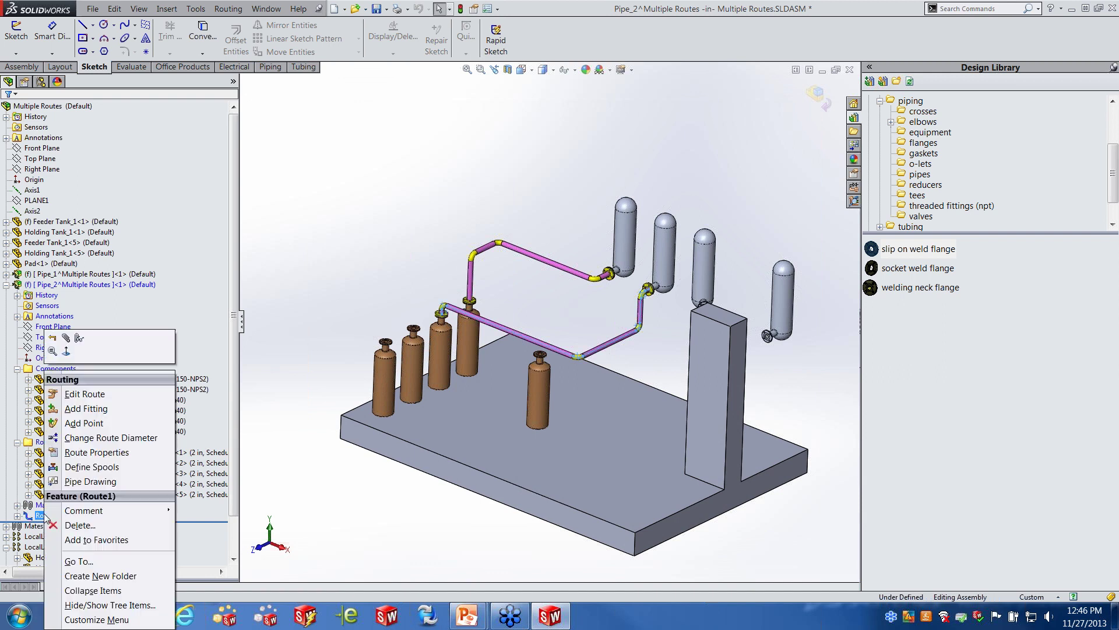
click(85, 394)
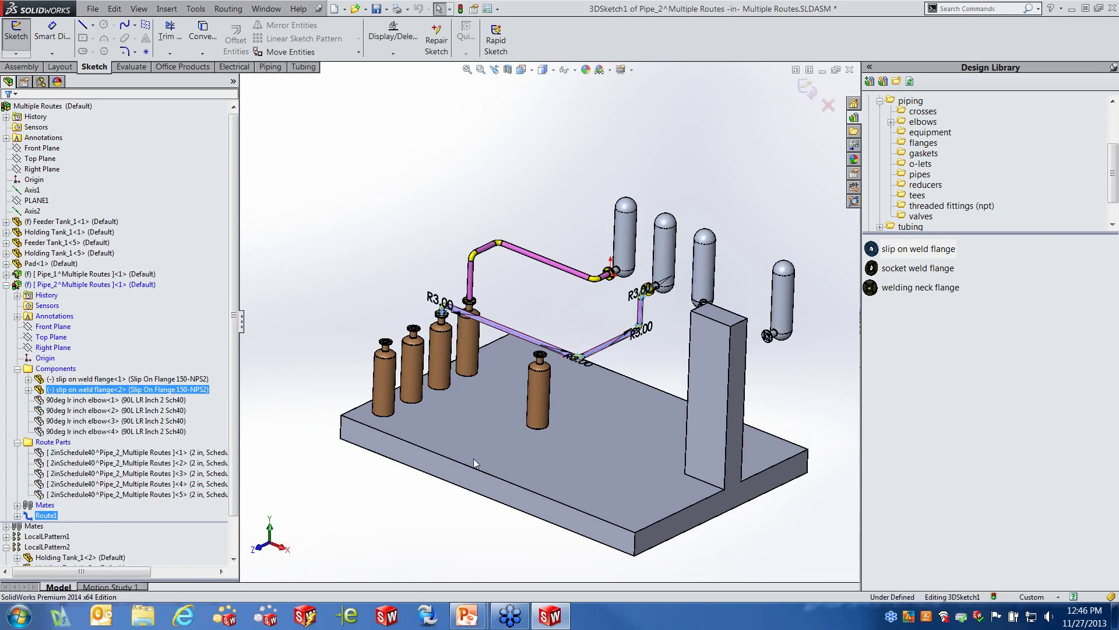
scroll(525, 345, down, 5)
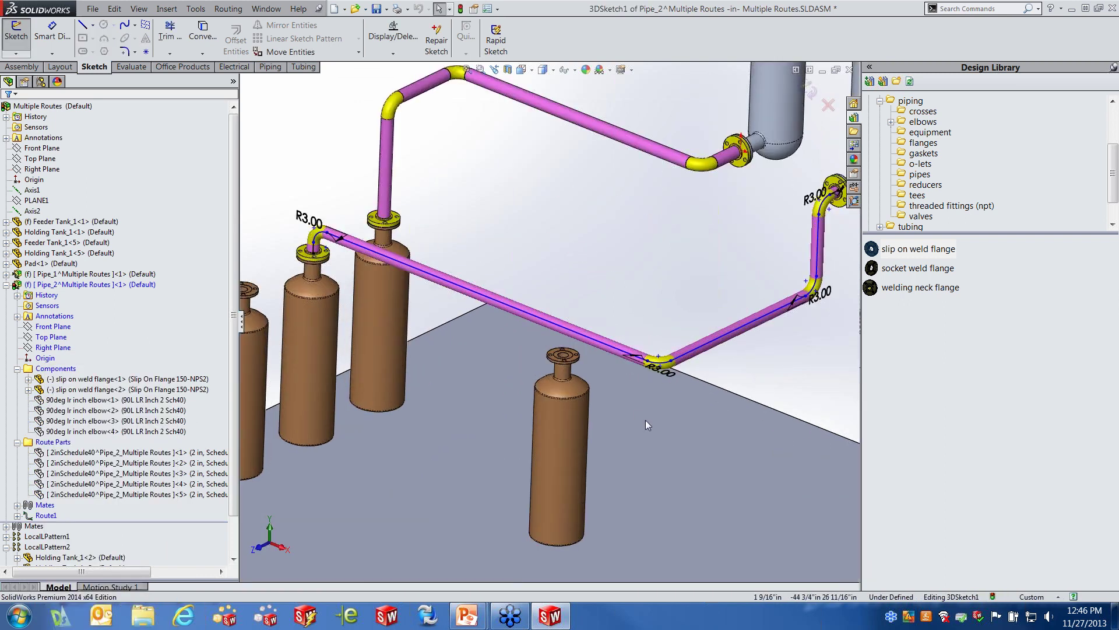
middle_drag(645, 425, 644, 430)
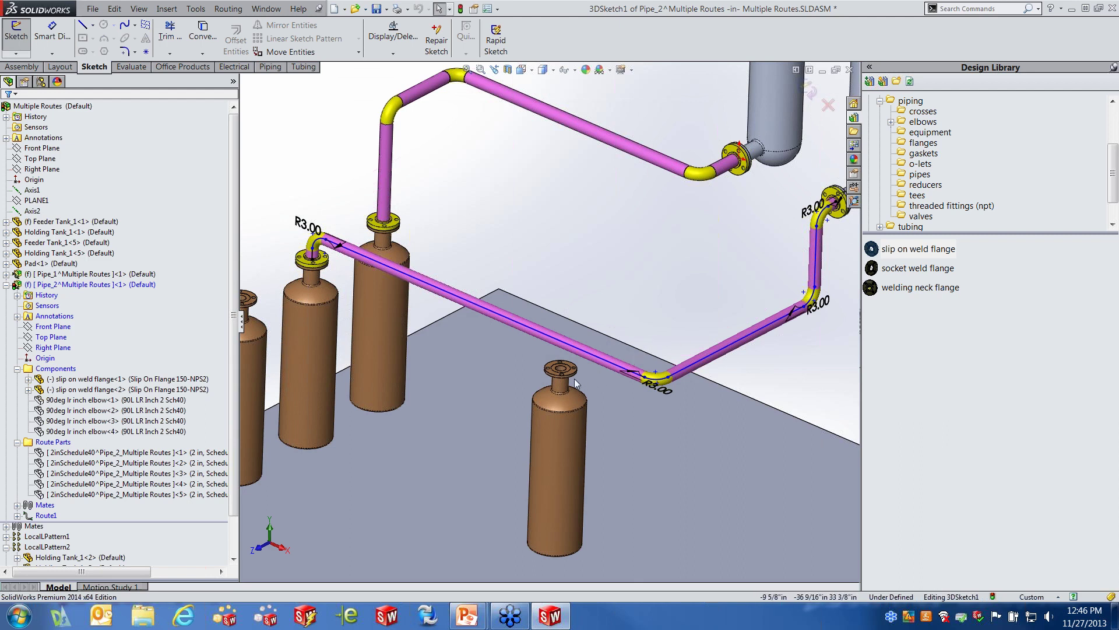
drag(935, 252, 561, 370)
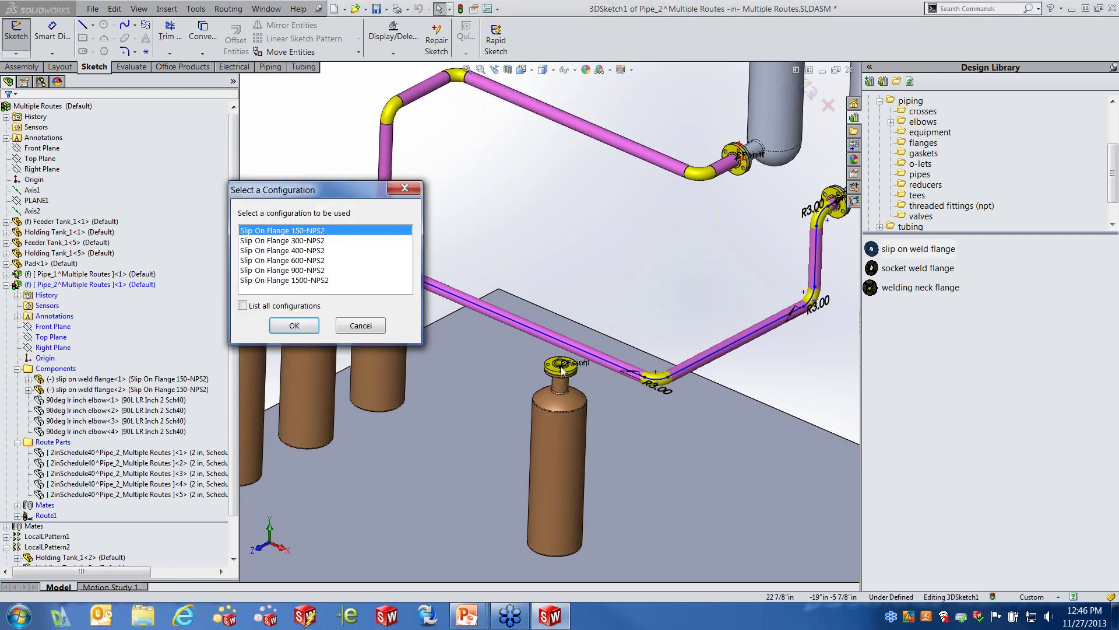
click(313, 324)
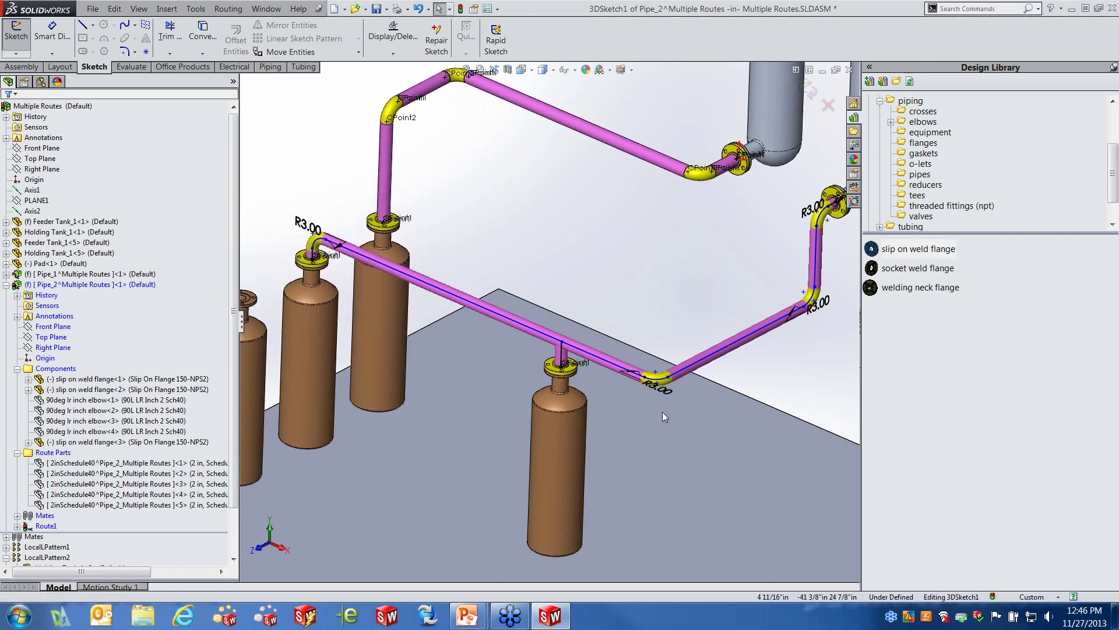
Step: Pull the new flange's stub endpoint past the long pipe's centerline and make it coincident with that line
scroll(559, 364, down, 5)
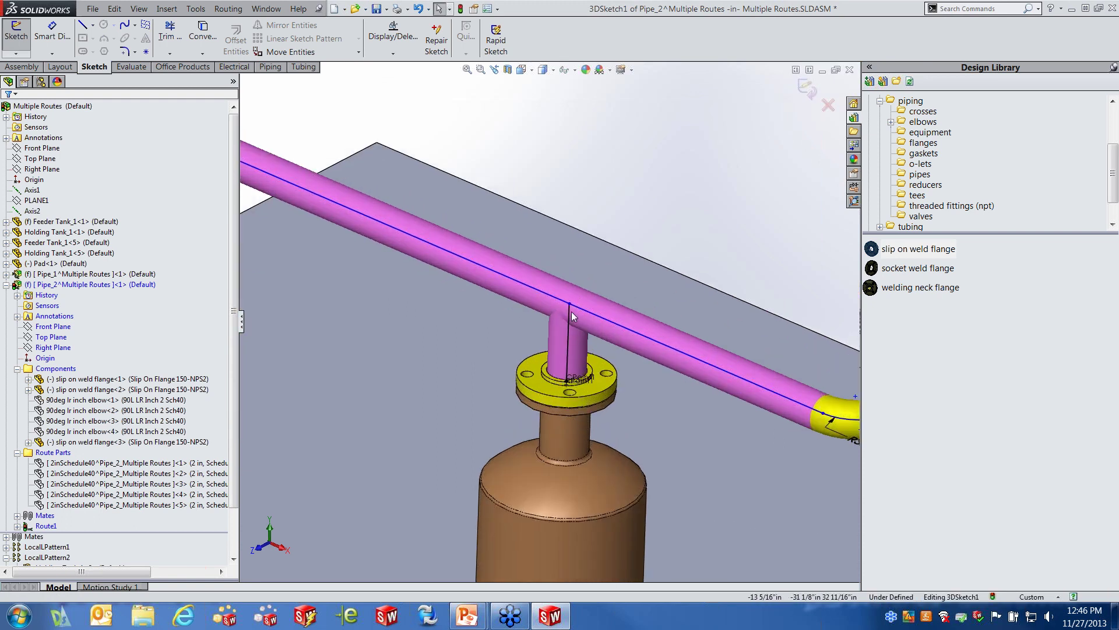
drag(569, 303, 574, 247)
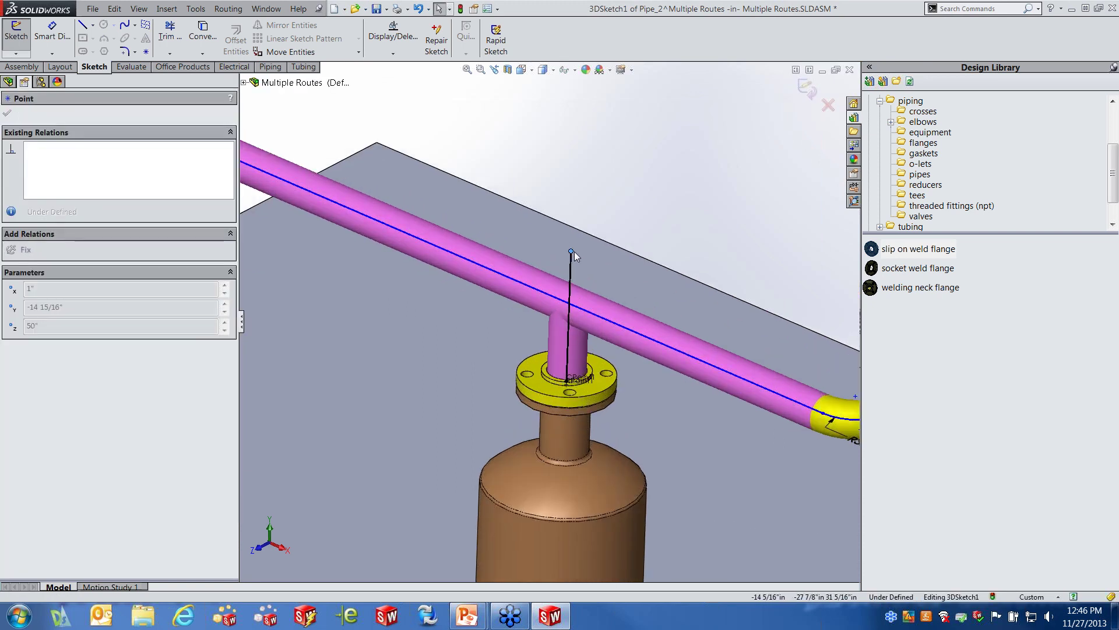
ctrl+click(599, 316)
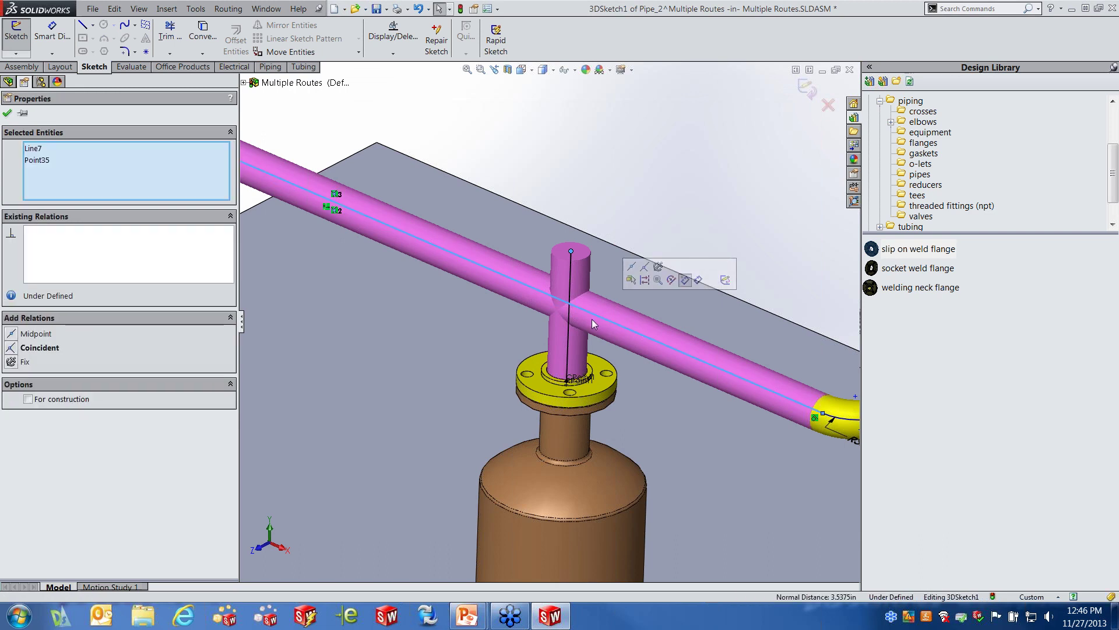
click(11, 349)
click(735, 195)
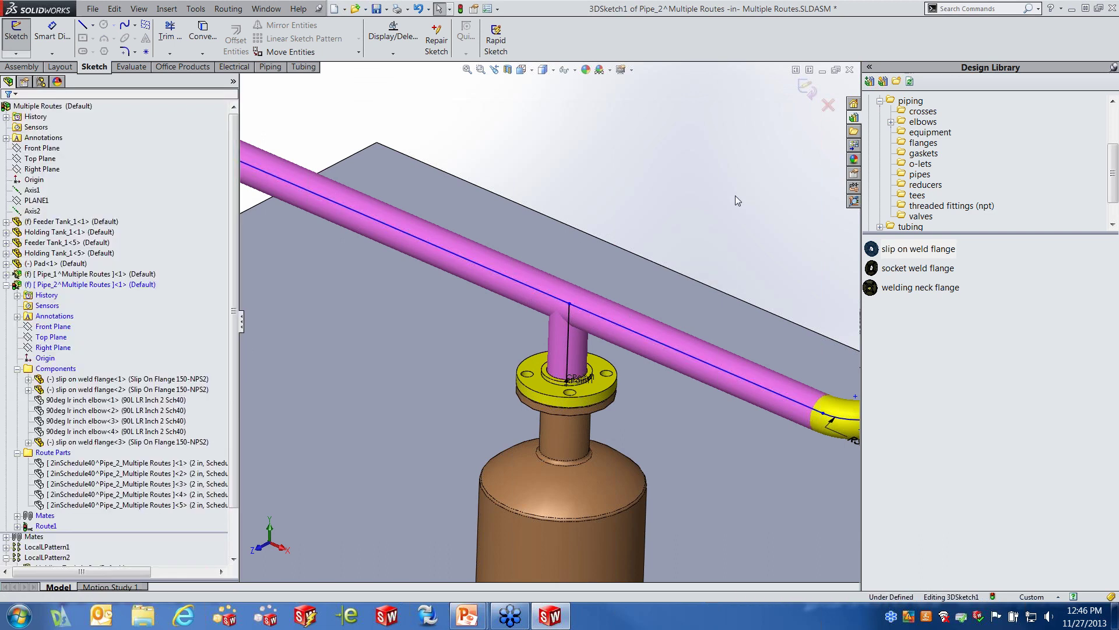
Step: Insert a straight tee inch fitting in the Tee Inch 2 Sch40 configuration where the flange stub meets the long pipe
scroll(731, 207, up, 4)
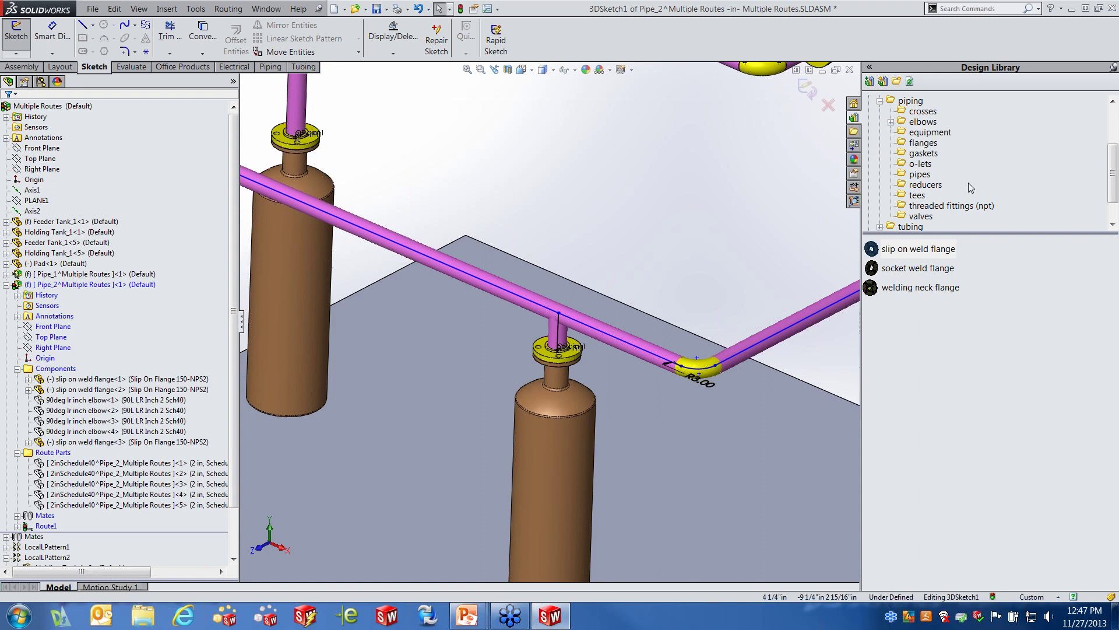
click(918, 195)
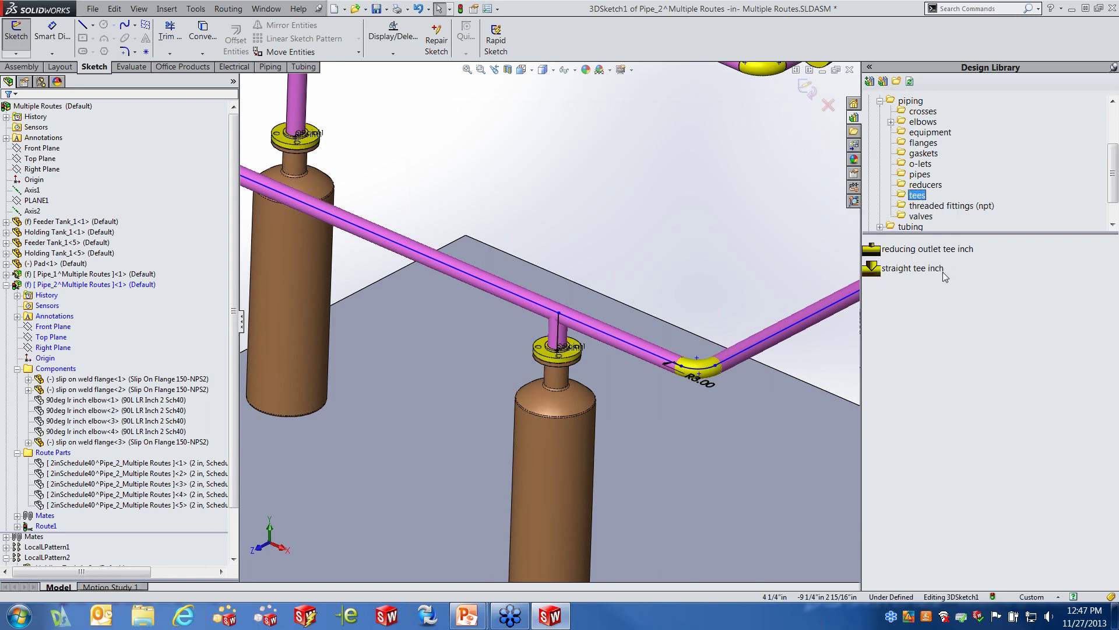
drag(907, 274, 560, 316)
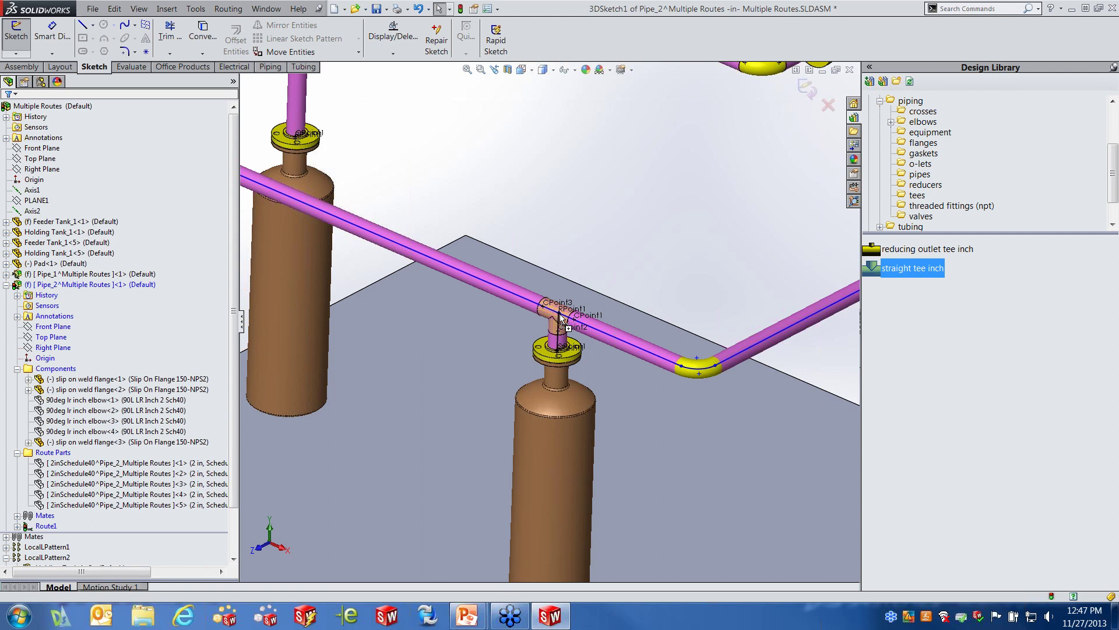
drag(560, 314, 559, 315)
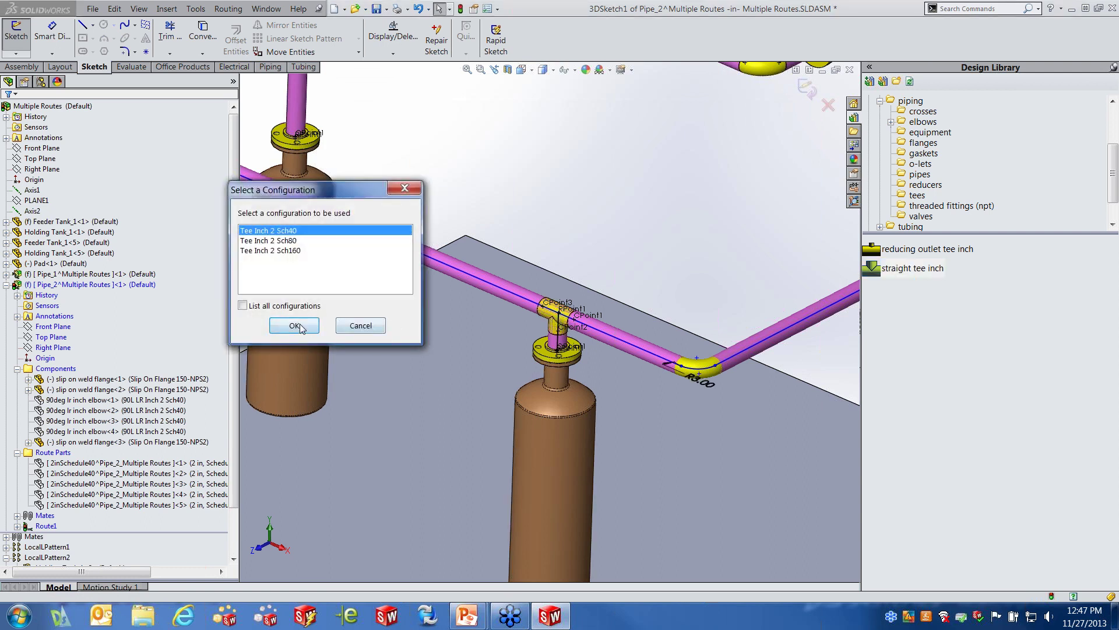
key(Return)
scroll(612, 291, down, 3)
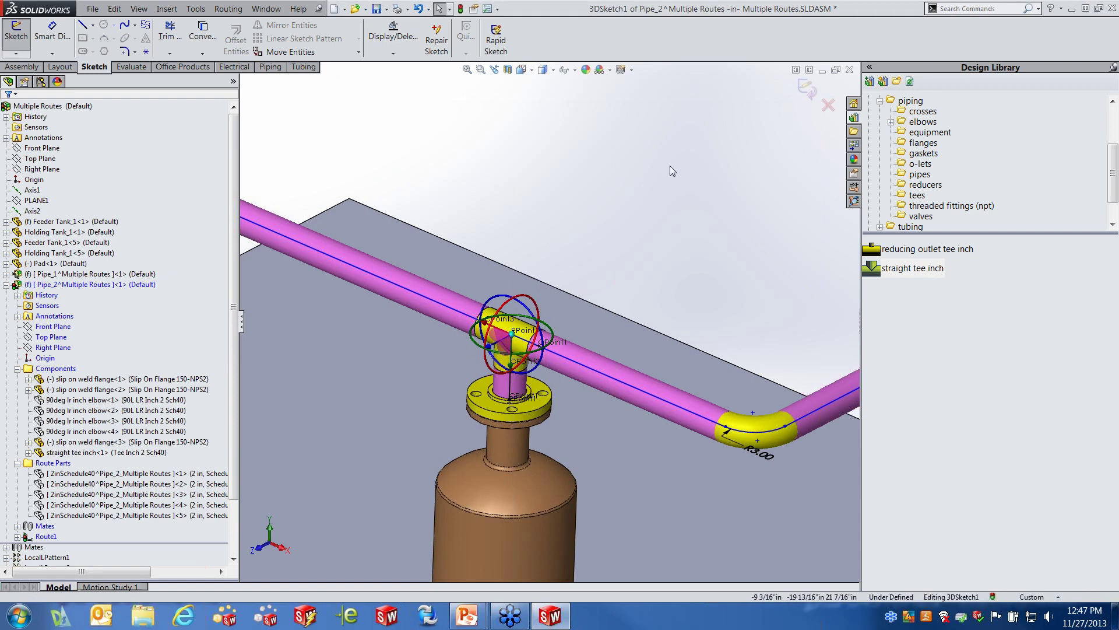
scroll(744, 163, up, 3)
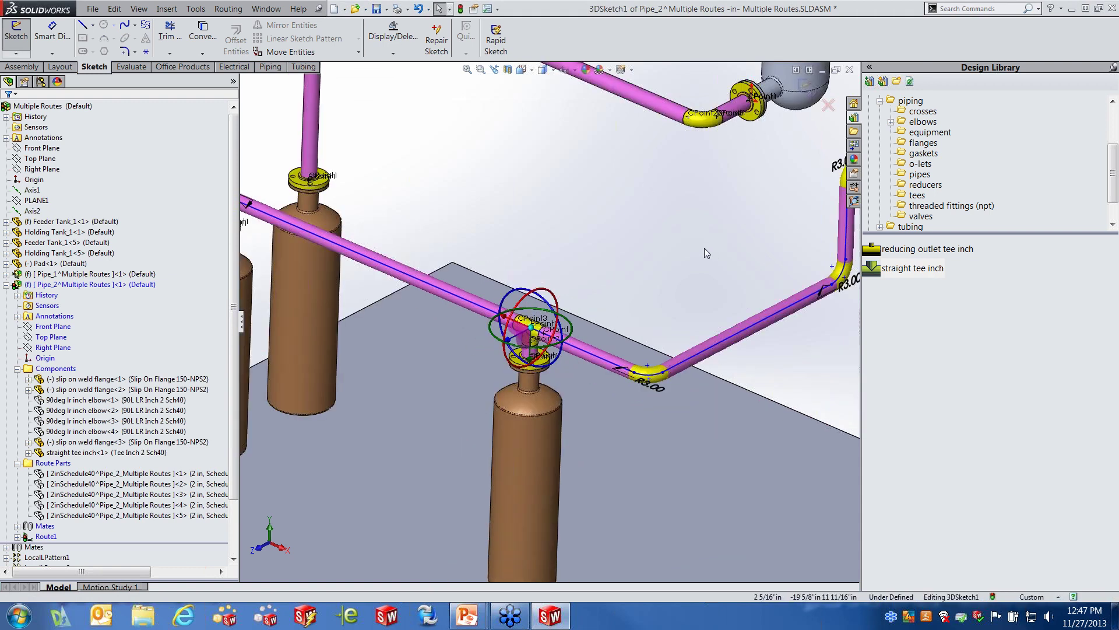
click(622, 253)
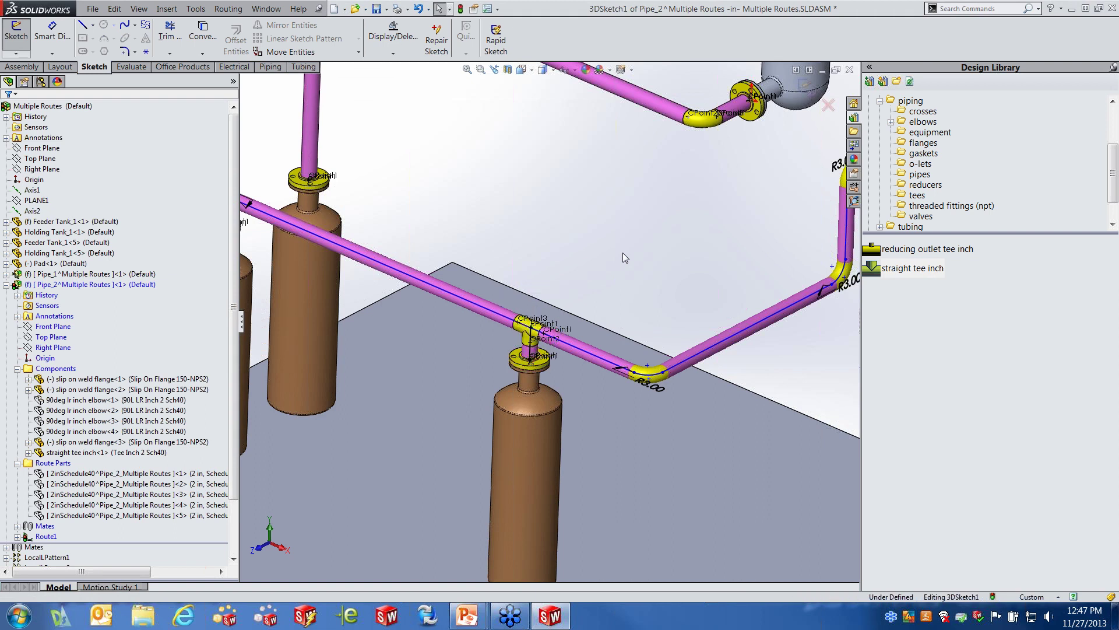
Step: Split the route line at a point roughly midway between the first elbow and the tee
scroll(404, 268, down, 2)
scroll(403, 270, down, 2)
scroll(403, 285, up, 2)
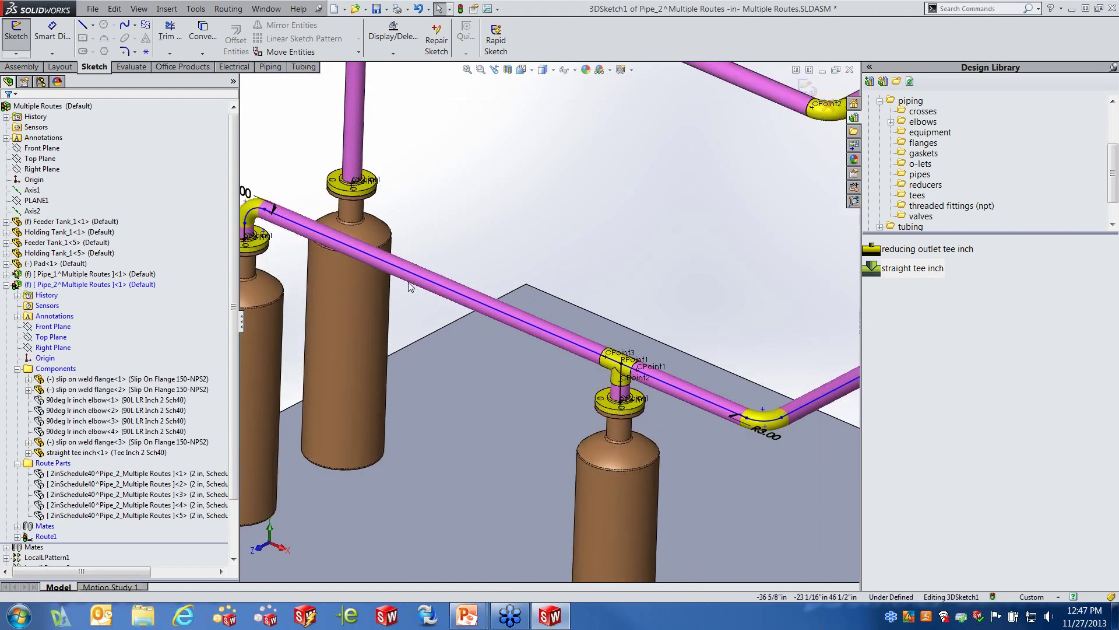
click(449, 290)
right_click(449, 294)
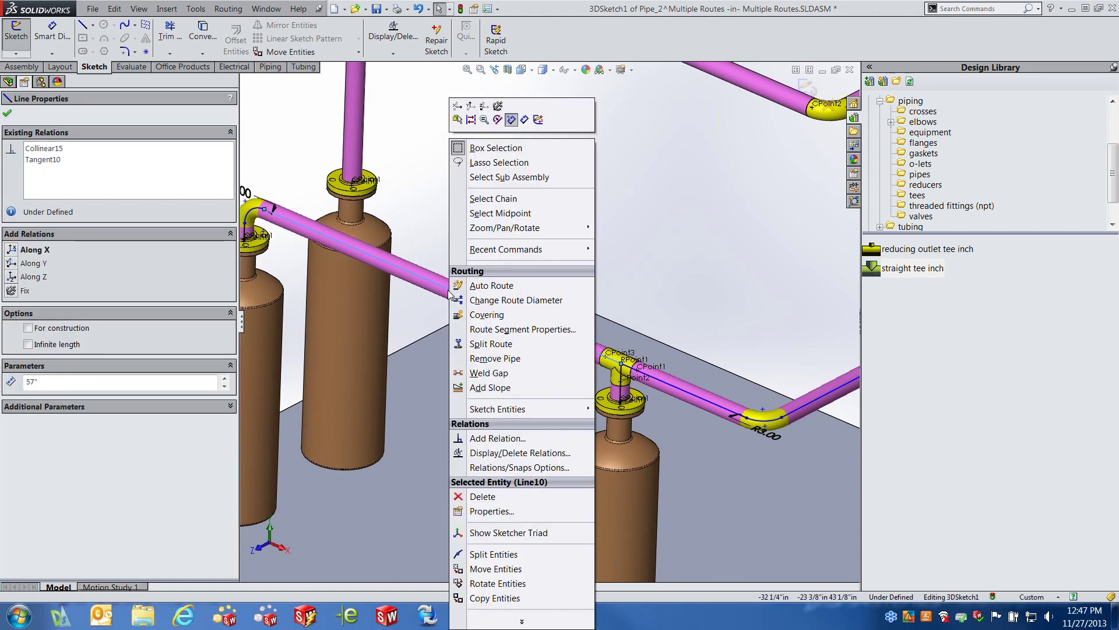
click(504, 345)
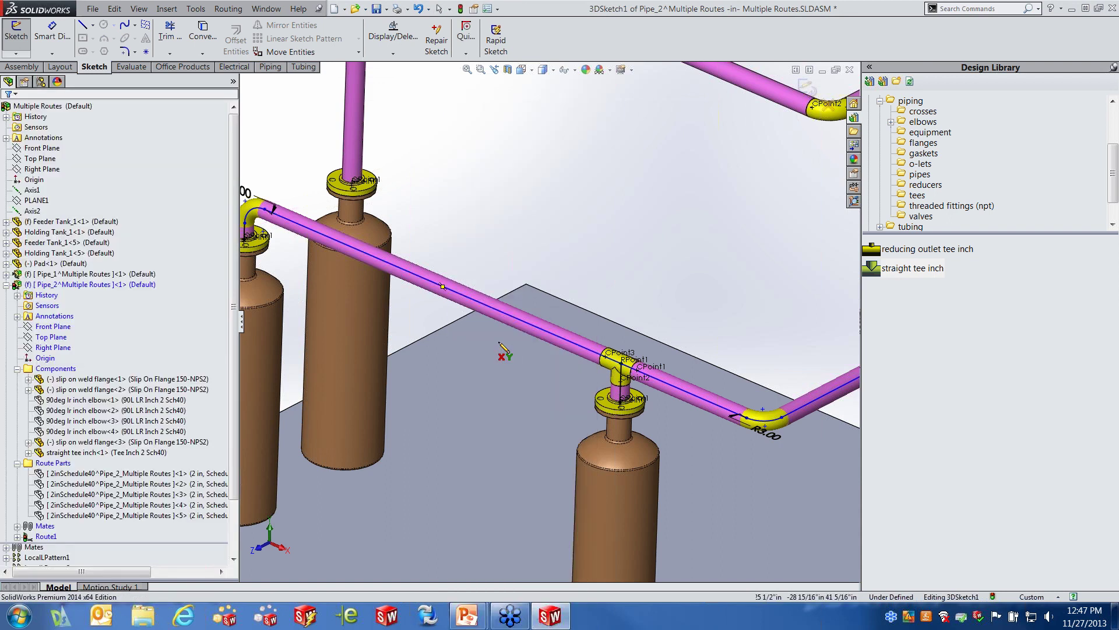
click(475, 300)
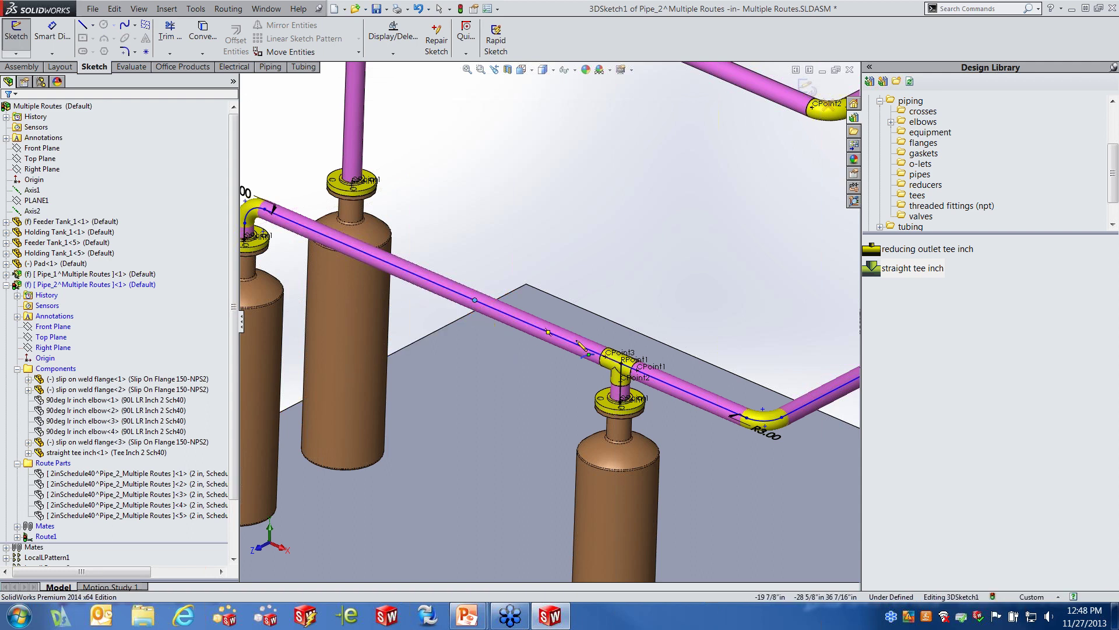
Step: Insert the sw3dps-1_2 in ball valve from the valves library at the split point on the pipe
click(923, 216)
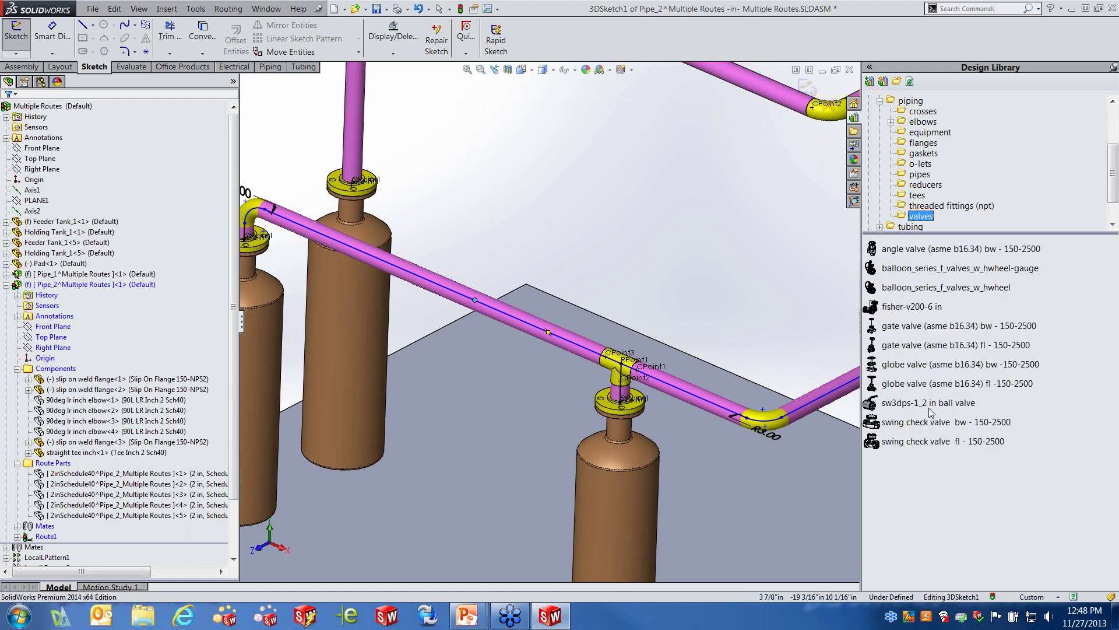
drag(920, 408, 475, 305)
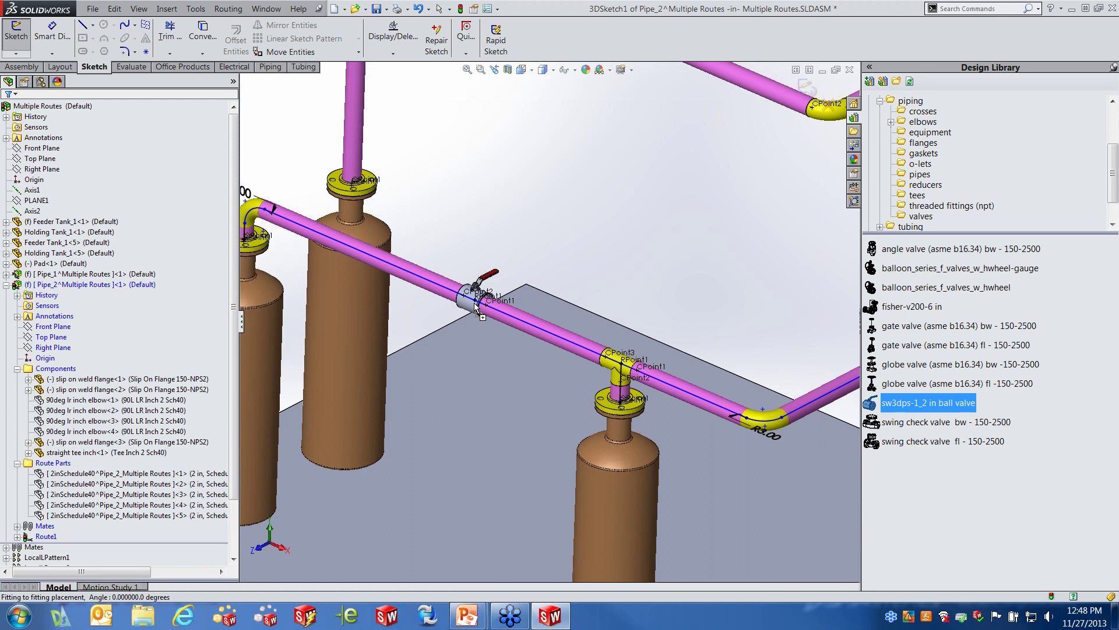
drag(474, 307, 474, 304)
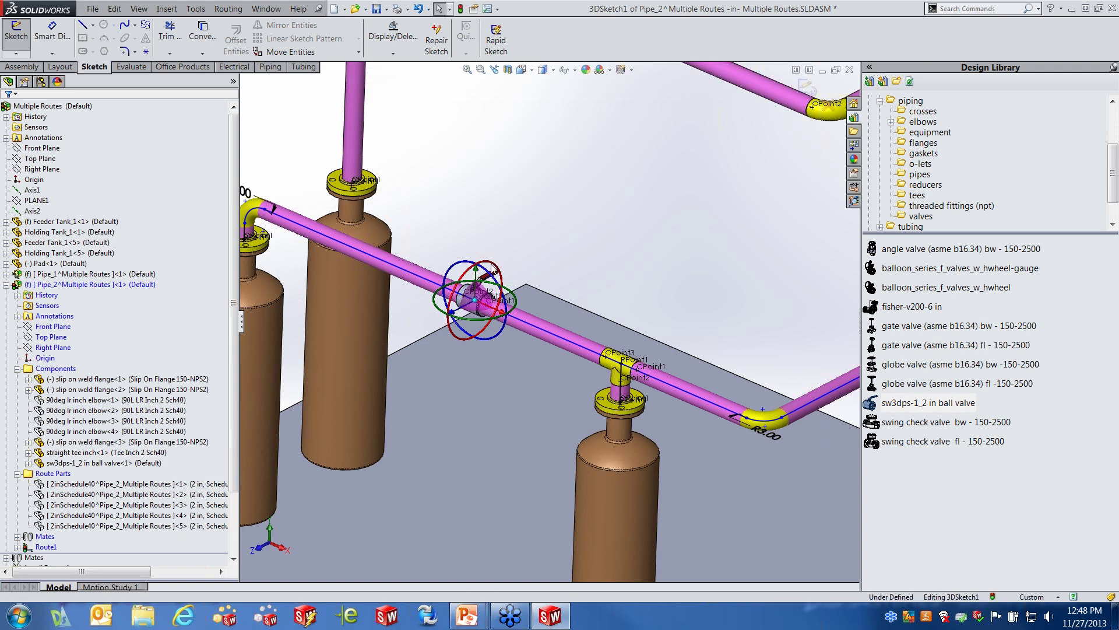
click(502, 274)
Step: Change the ball valve's fitting alignment so its connection ends swap and the handle points down, and exit the route sketch
click(470, 304)
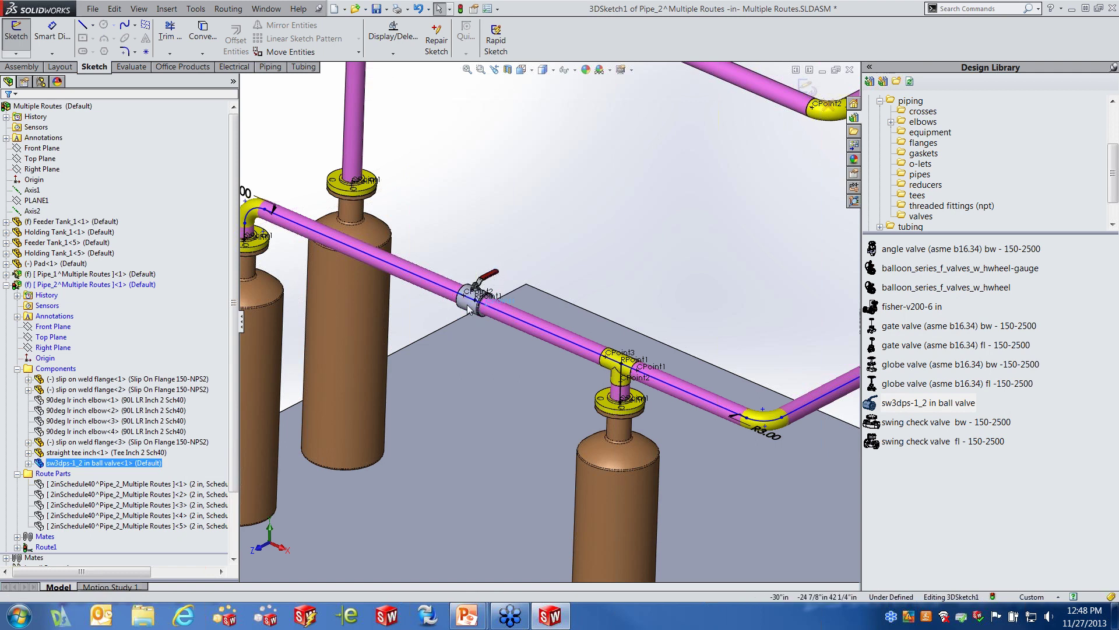
scroll(448, 310, down, 2)
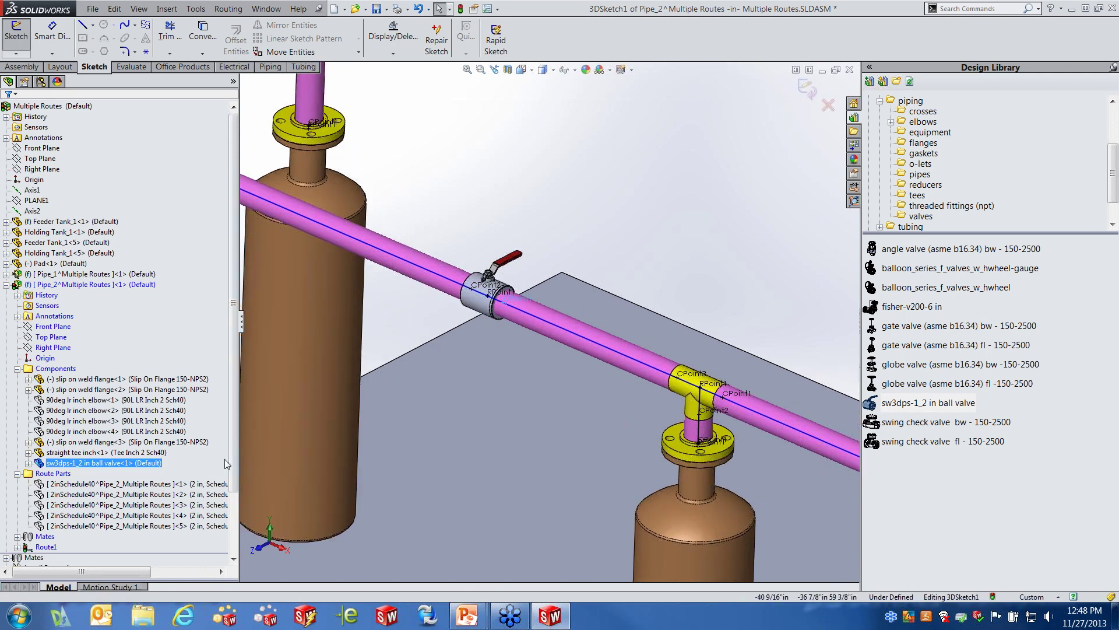
right_click(115, 464)
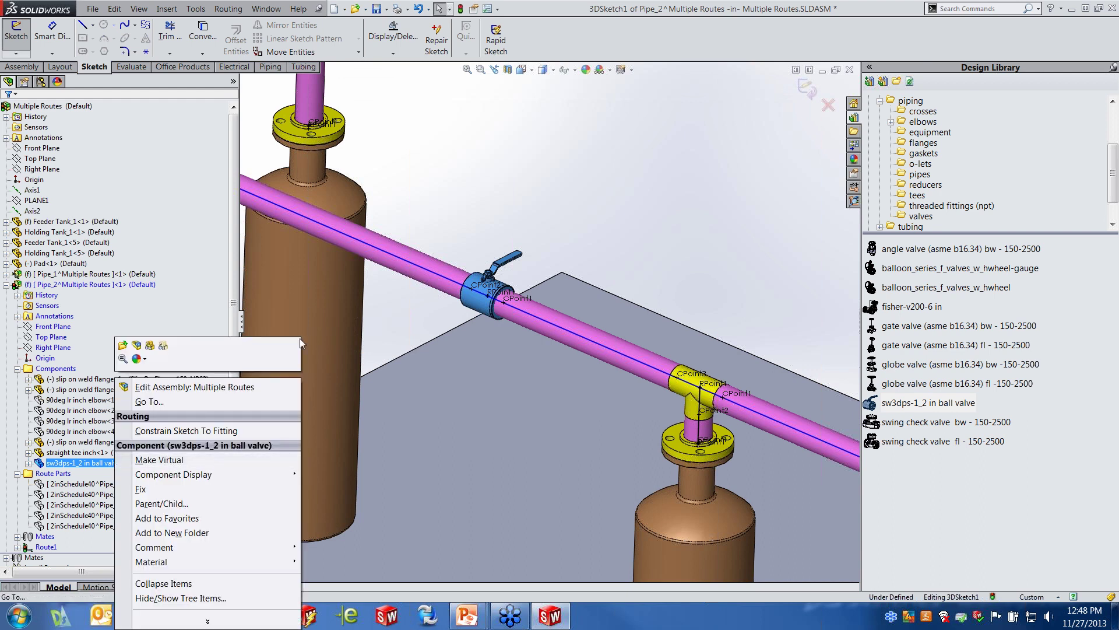
click(468, 185)
scroll(507, 250, down, 2)
scroll(509, 254, down, 2)
click(519, 283)
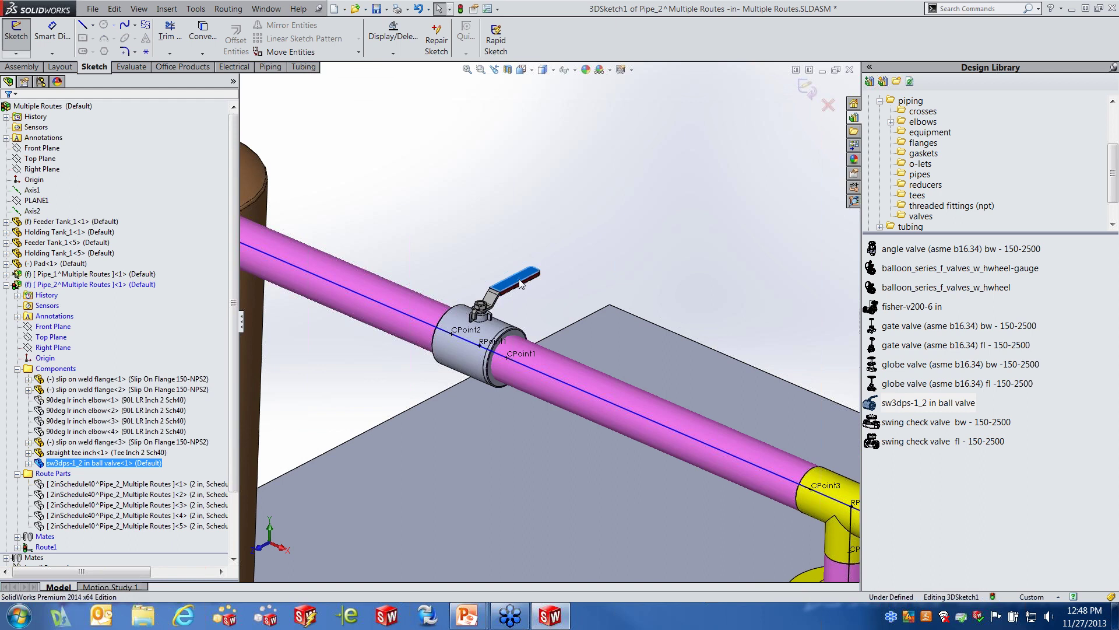
right_click(520, 285)
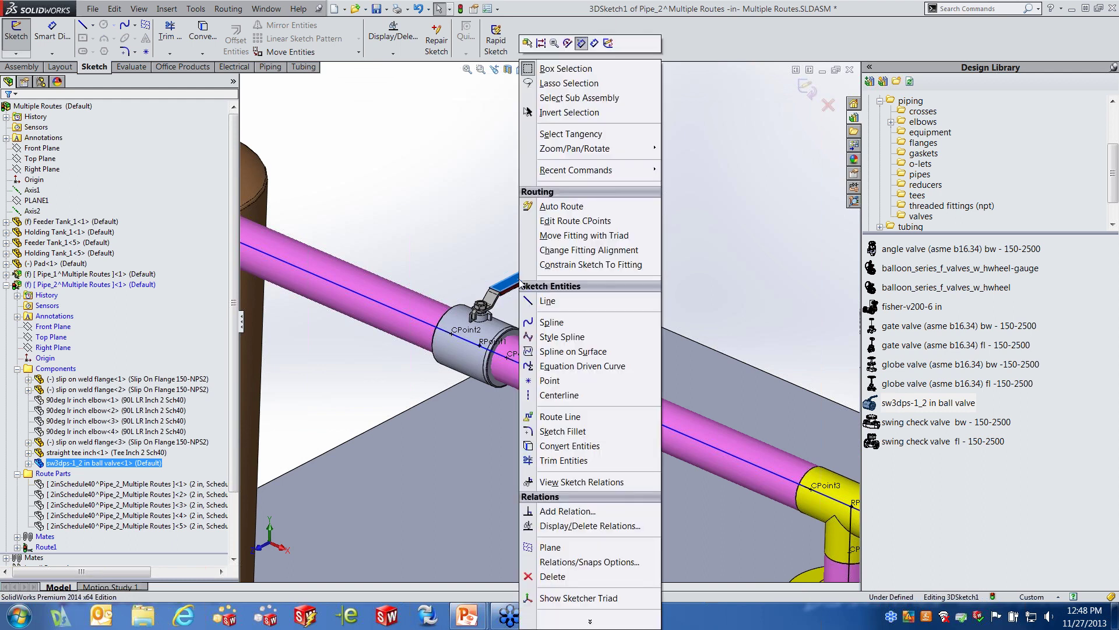
click(588, 250)
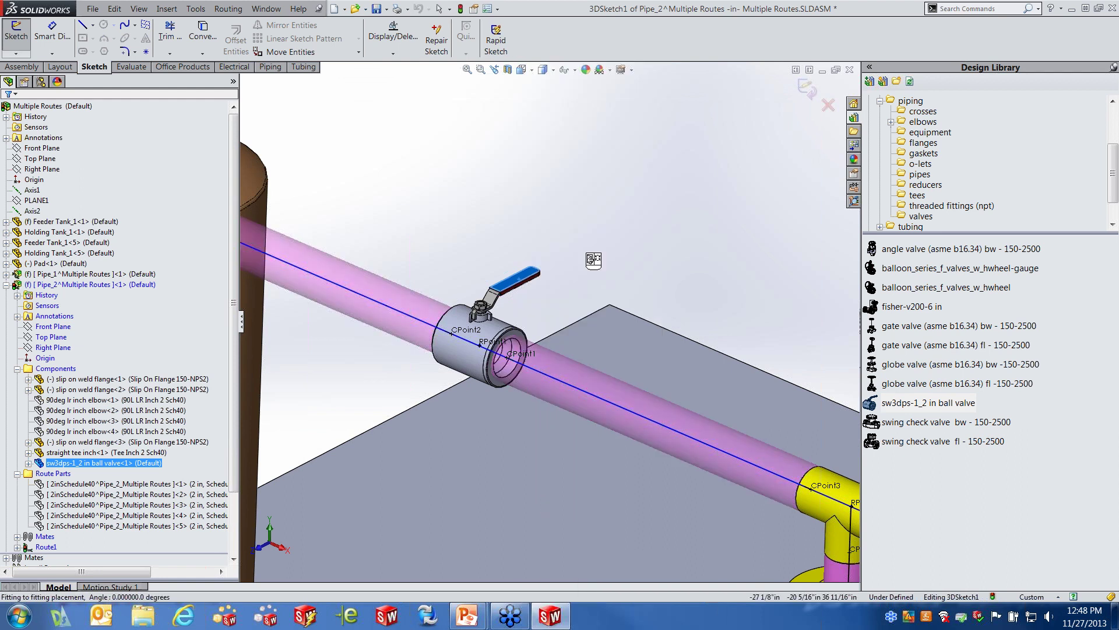
key(Tab)
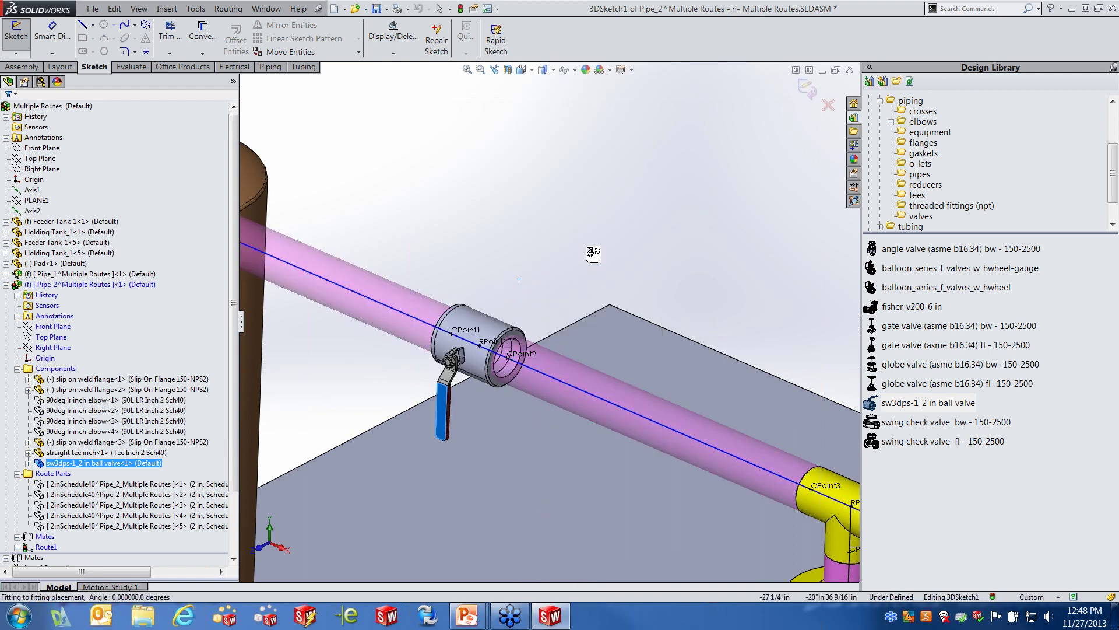
click(593, 254)
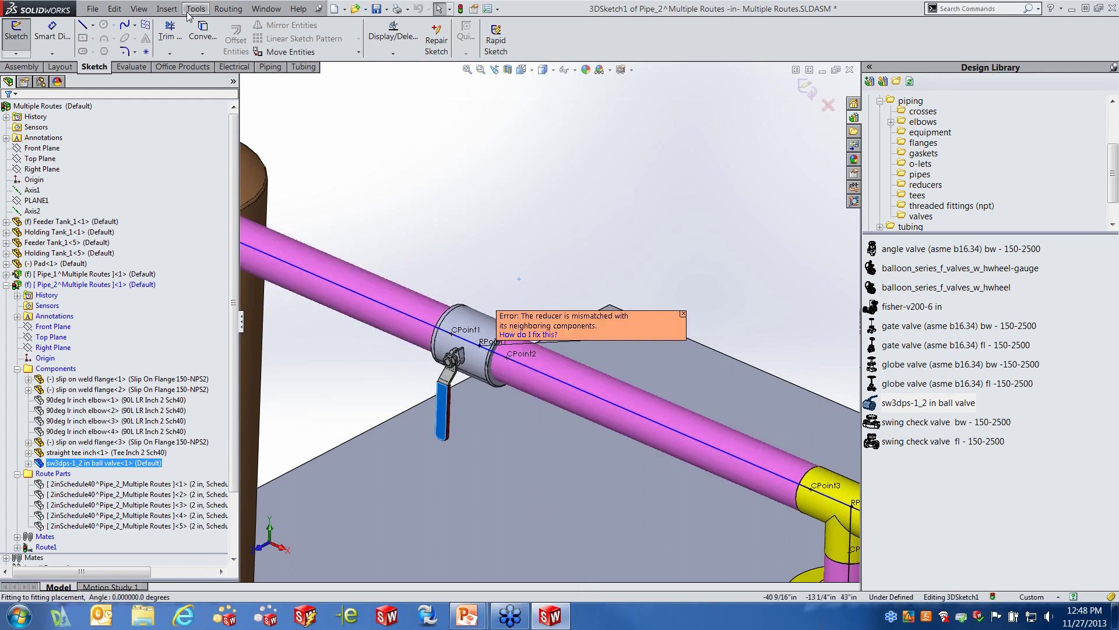
click(114, 9)
click(390, 158)
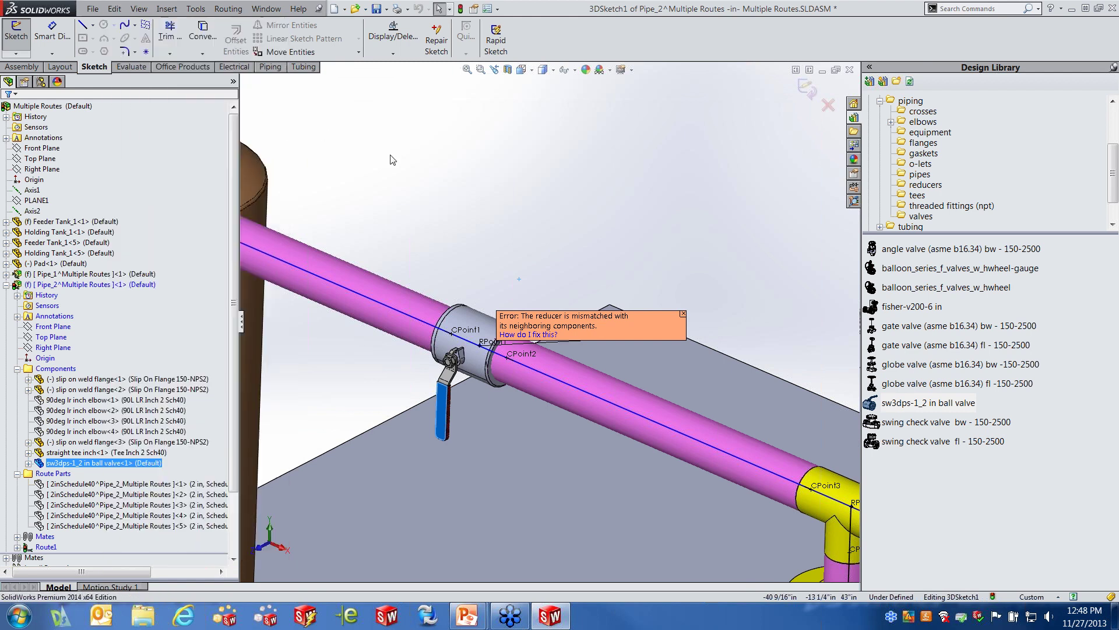
click(805, 88)
Step: Delete the ball valve from the second pipe route
click(482, 338)
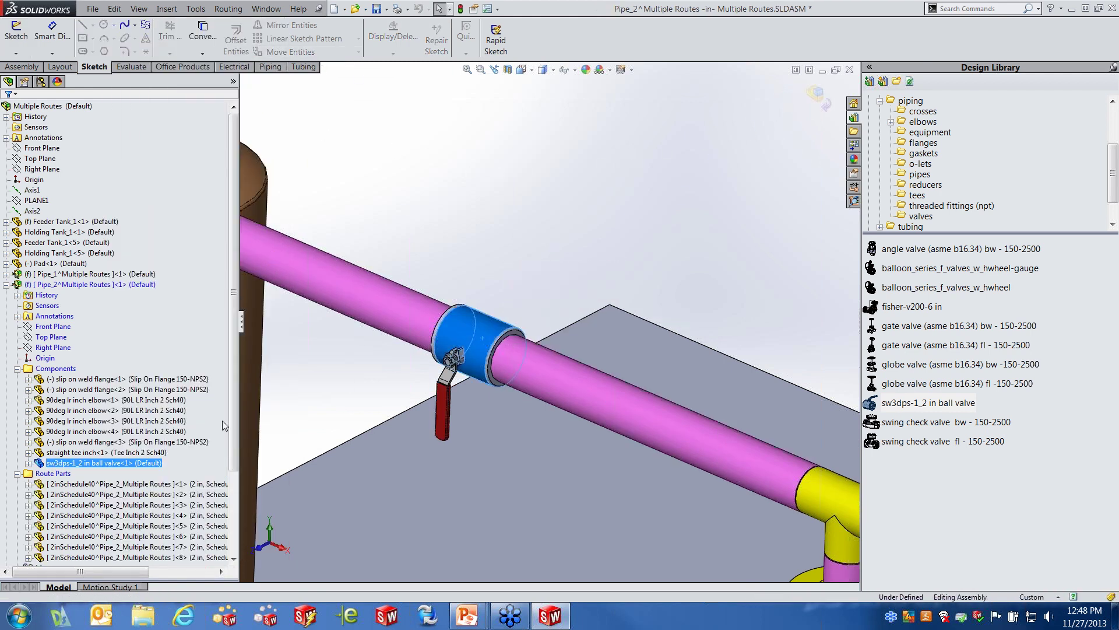
right_click(124, 463)
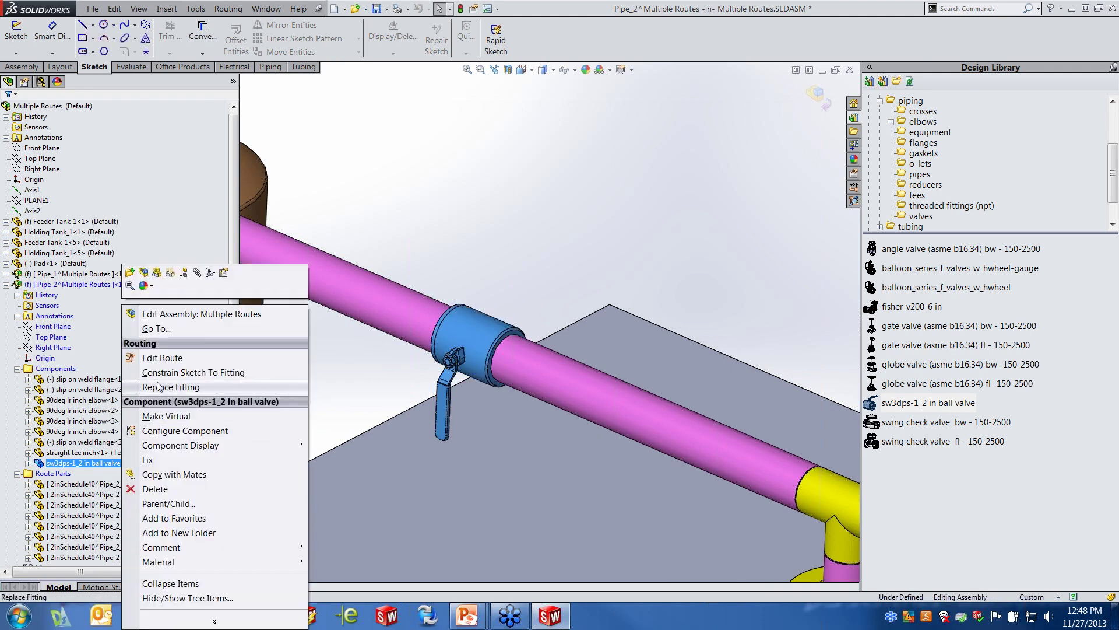
click(155, 489)
click(373, 158)
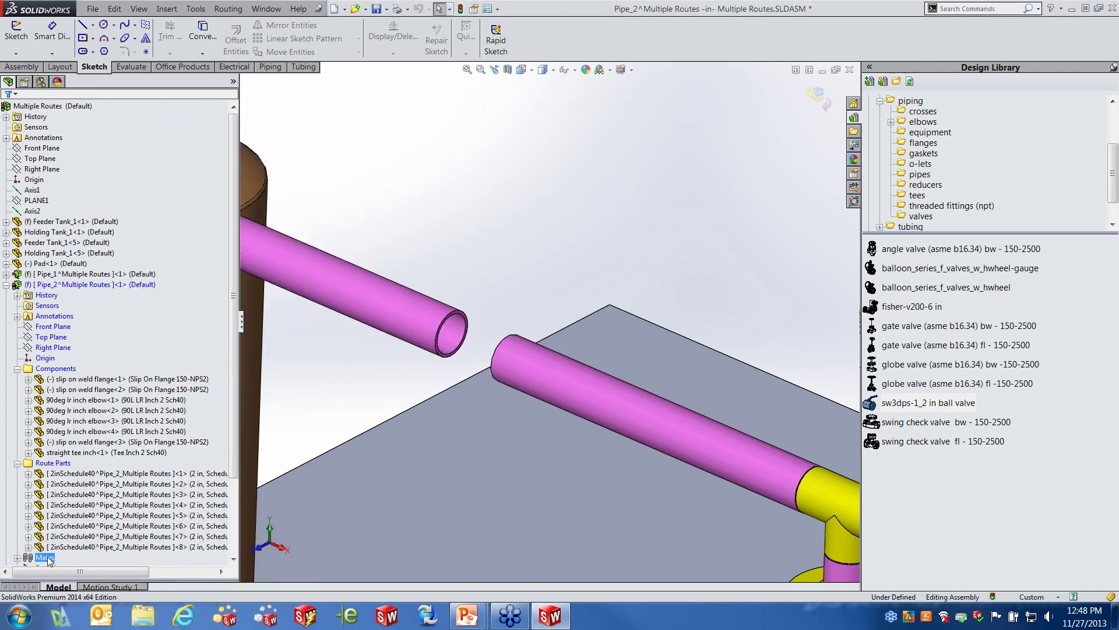
Step: Reopen the second pipe route for editing and insert the sw3dps-1_2 in ball valve from the library at the split point
click(227, 392)
scroll(227, 443, down, 3)
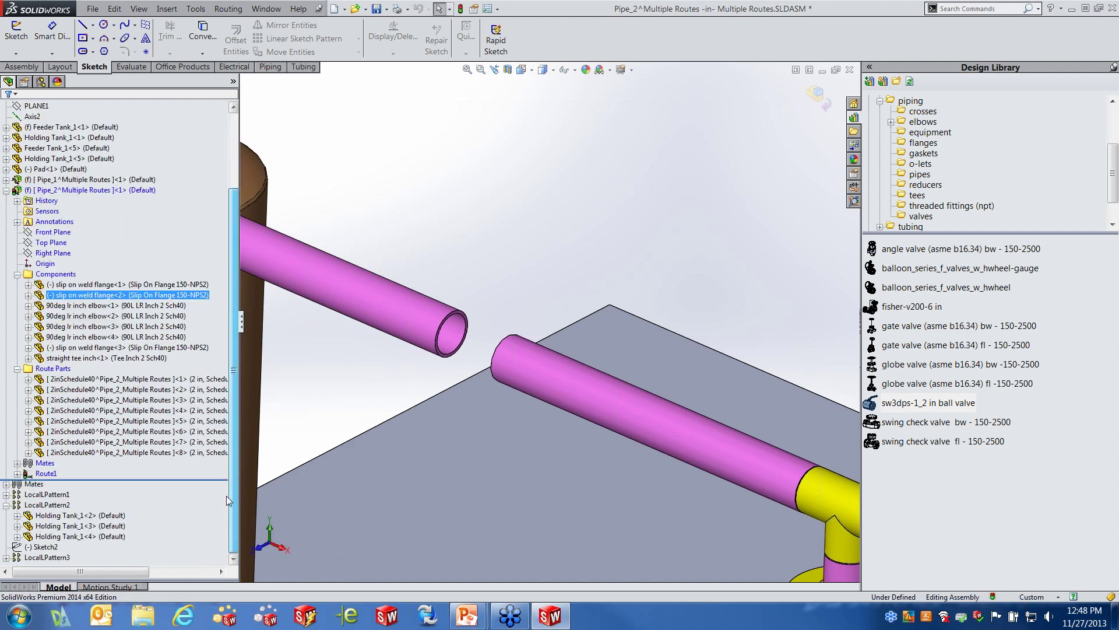
right_click(45, 474)
click(66, 394)
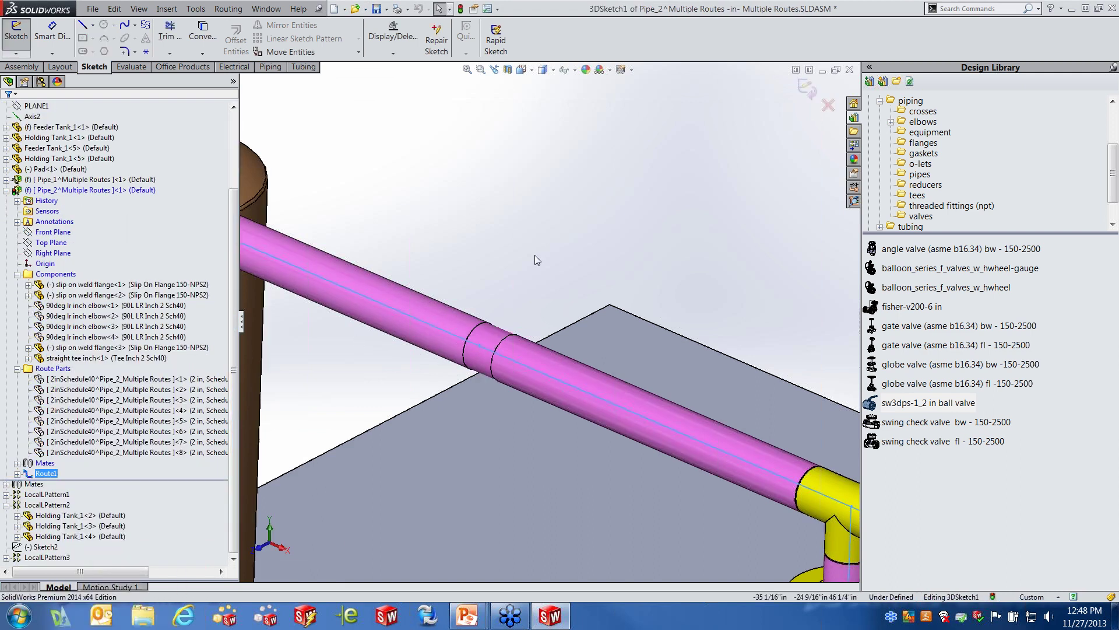
drag(927, 408, 480, 349)
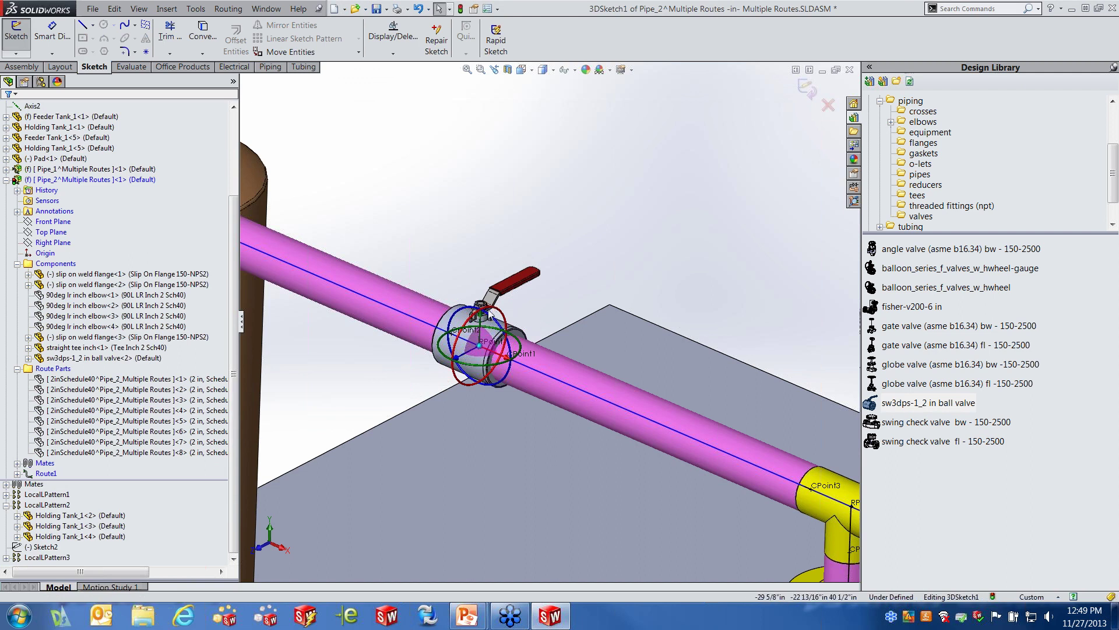
Step: Rotate the ball valve about the pipe axis so its handle faces the far side of the pipe, and return to the main assembly
drag(458, 345, 474, 277)
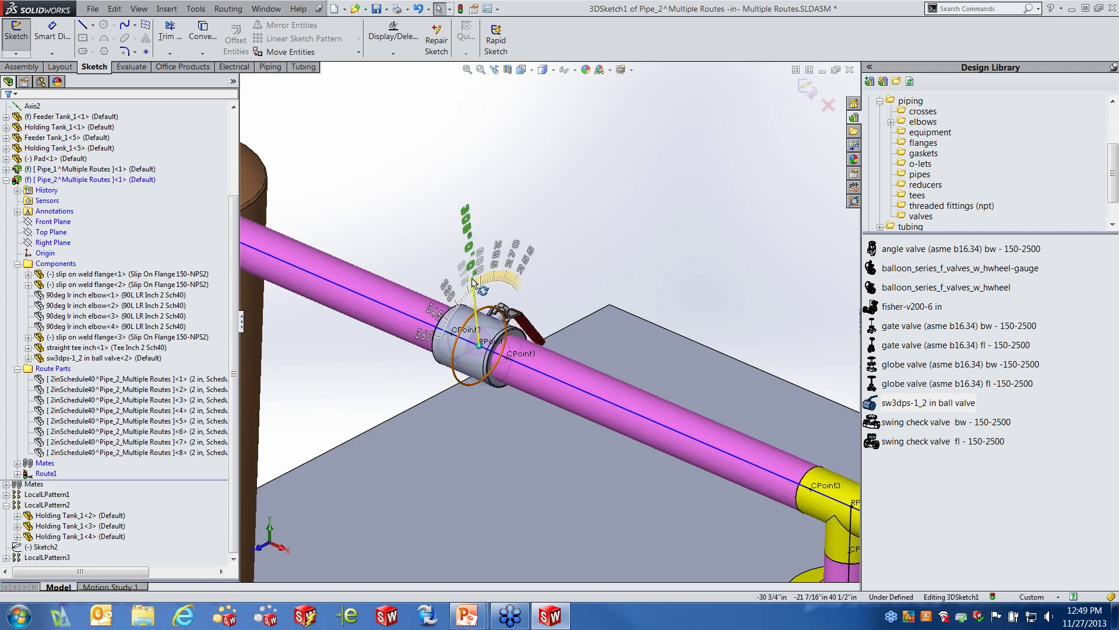
drag(472, 279, 472, 279)
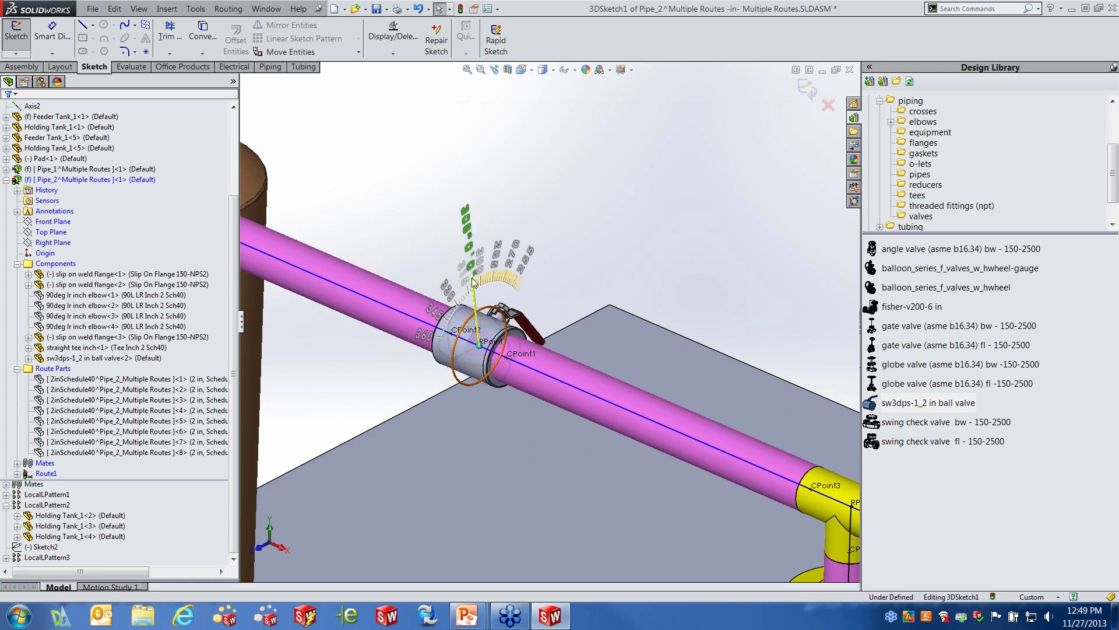
click(600, 213)
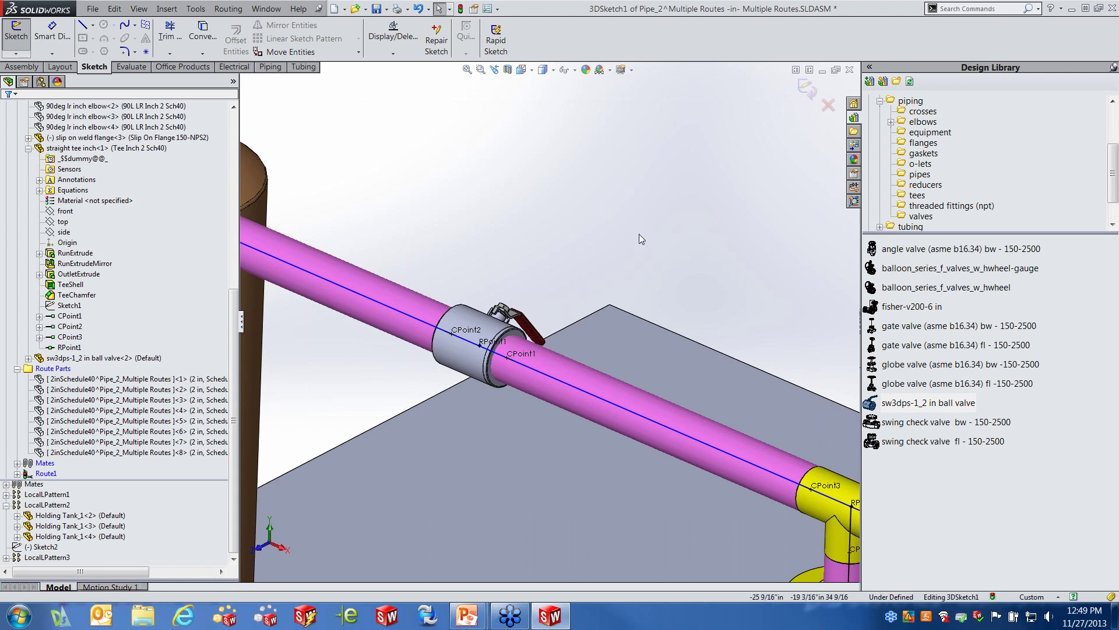
scroll(641, 274, up, 5)
scroll(667, 330, up, 5)
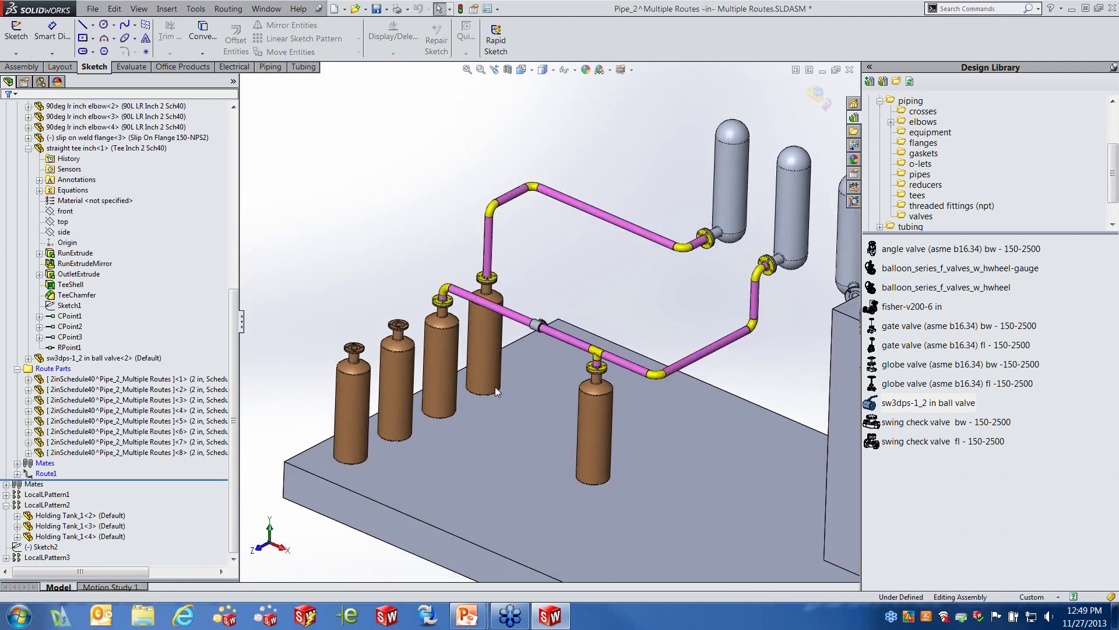
click(88, 147)
click(817, 95)
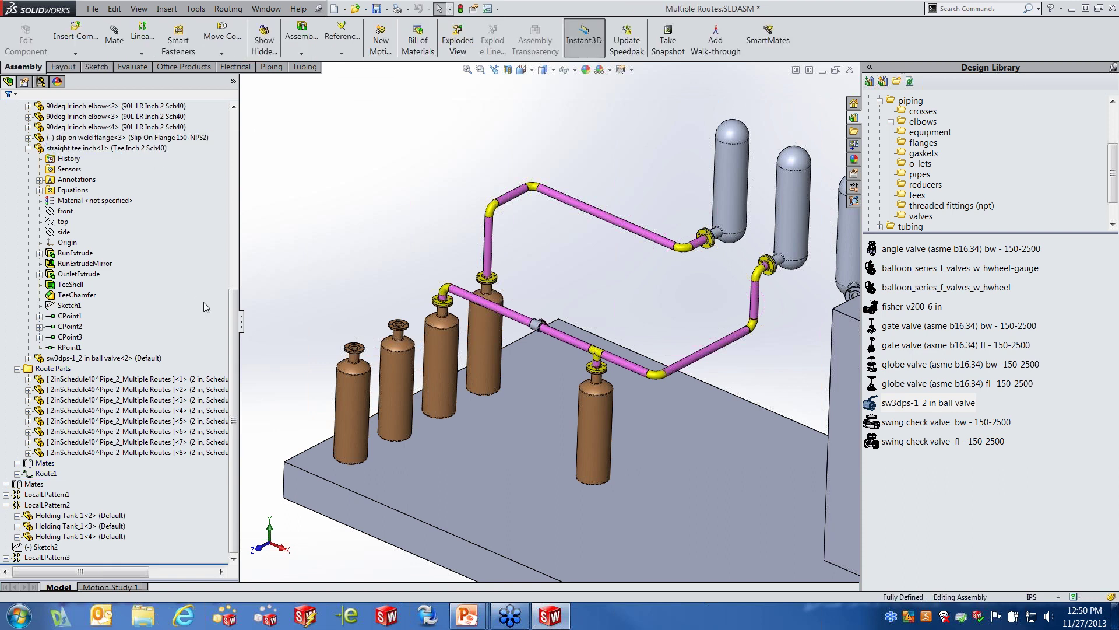
Step: Collapse the Pipe_2 subassembly in the feature tree and highlight its complete route in the model
drag(233, 449, 268, 118)
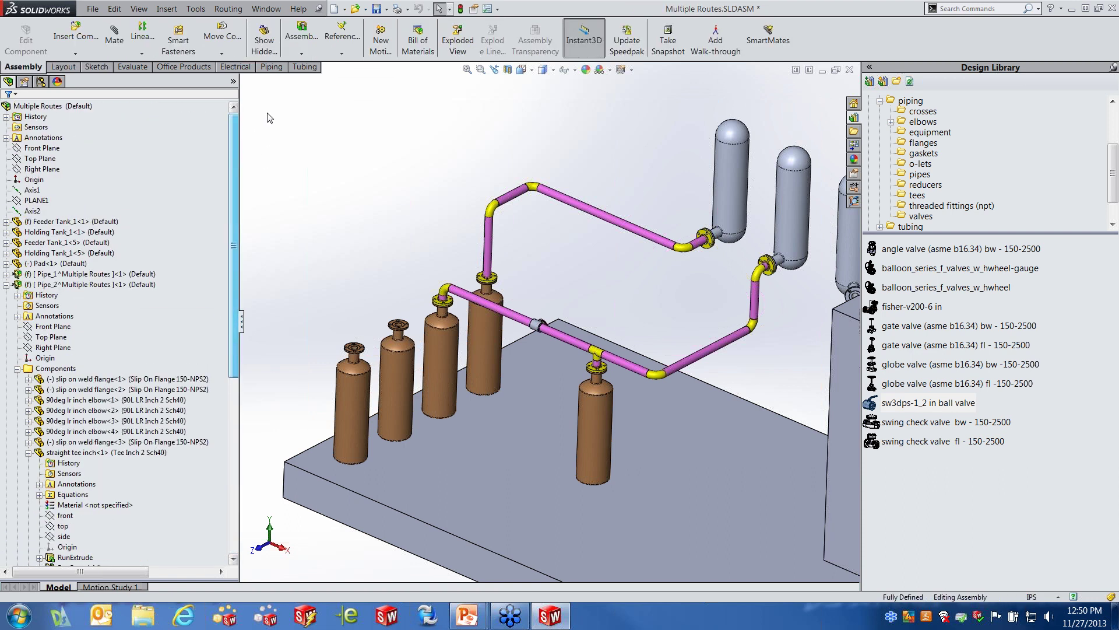
click(5, 284)
click(6, 316)
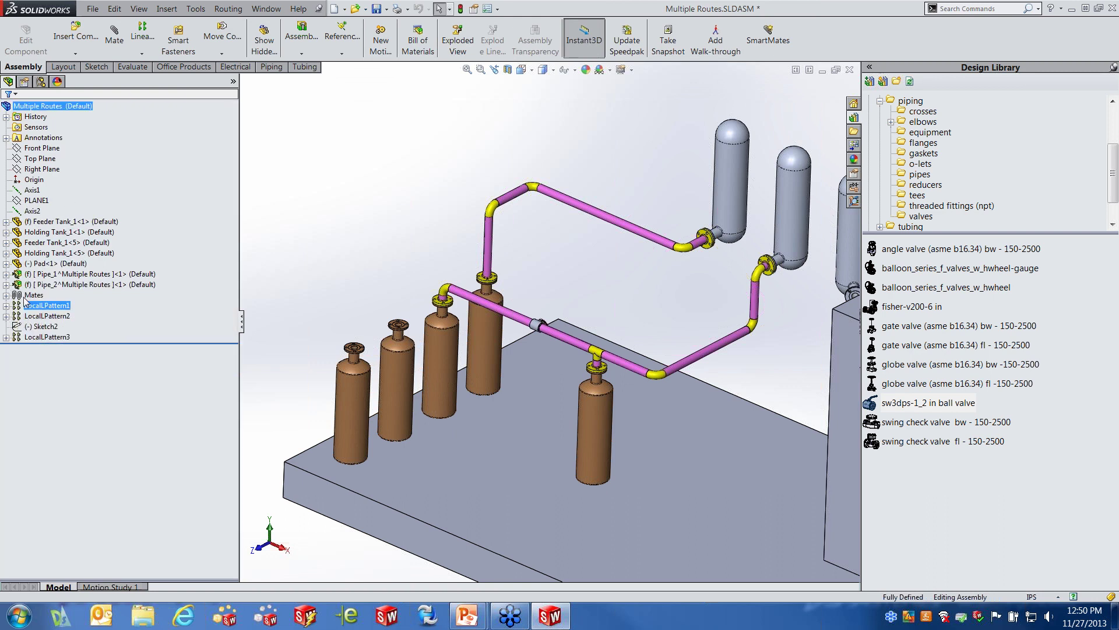
click(70, 285)
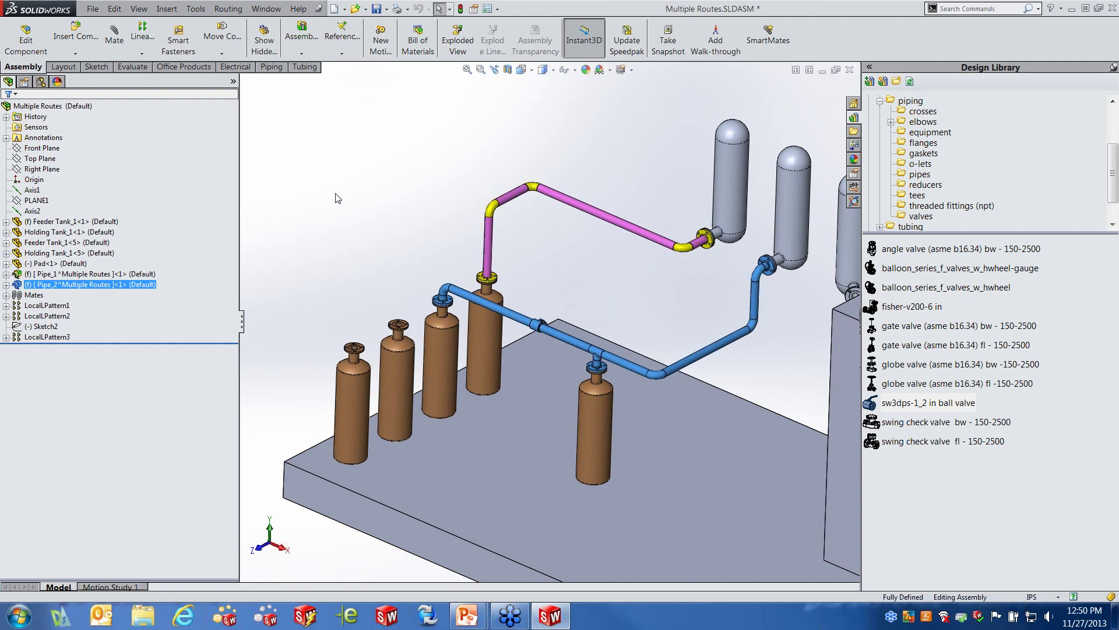
click(348, 183)
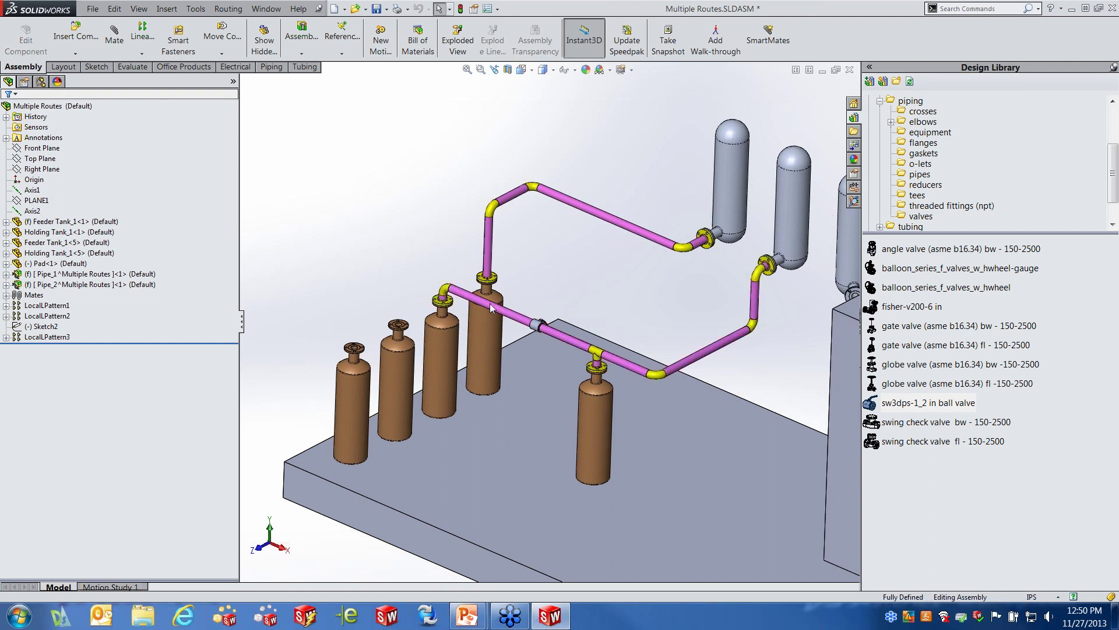
scroll(574, 348, down, 3)
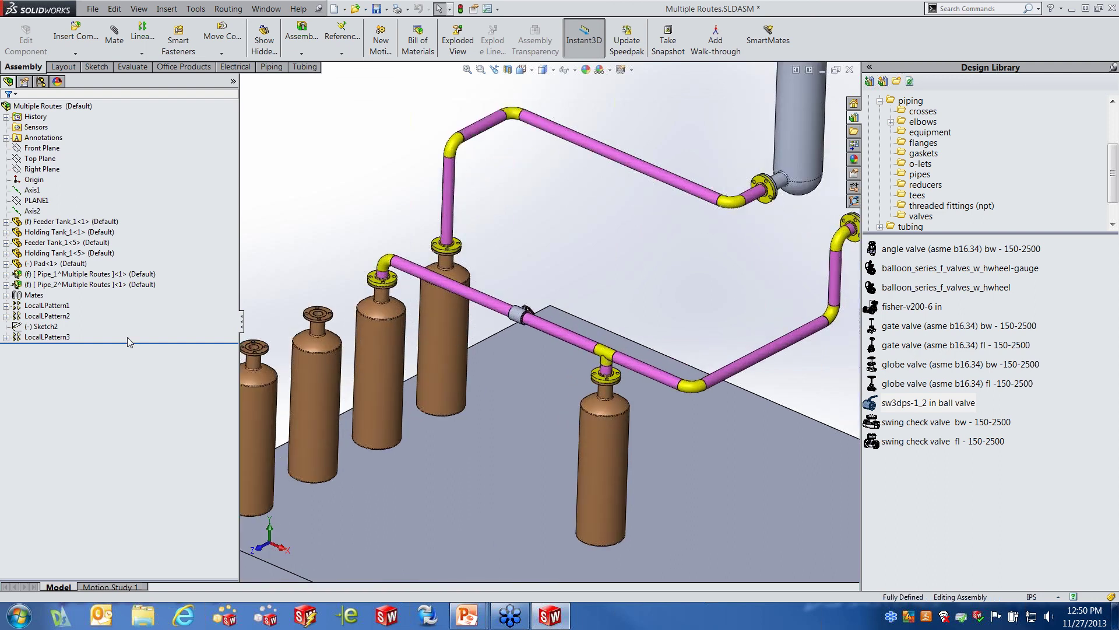
Step: Export the Pipe_2 route as pipe data (.pcf) in millimetres, starting at the origin
right_click(85, 283)
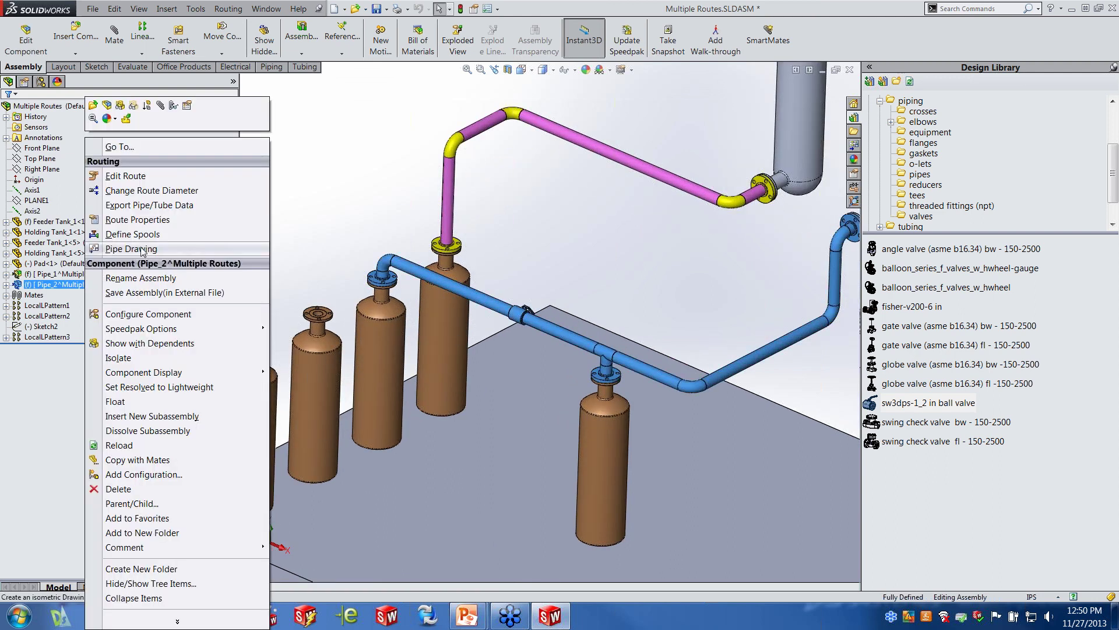
click(168, 205)
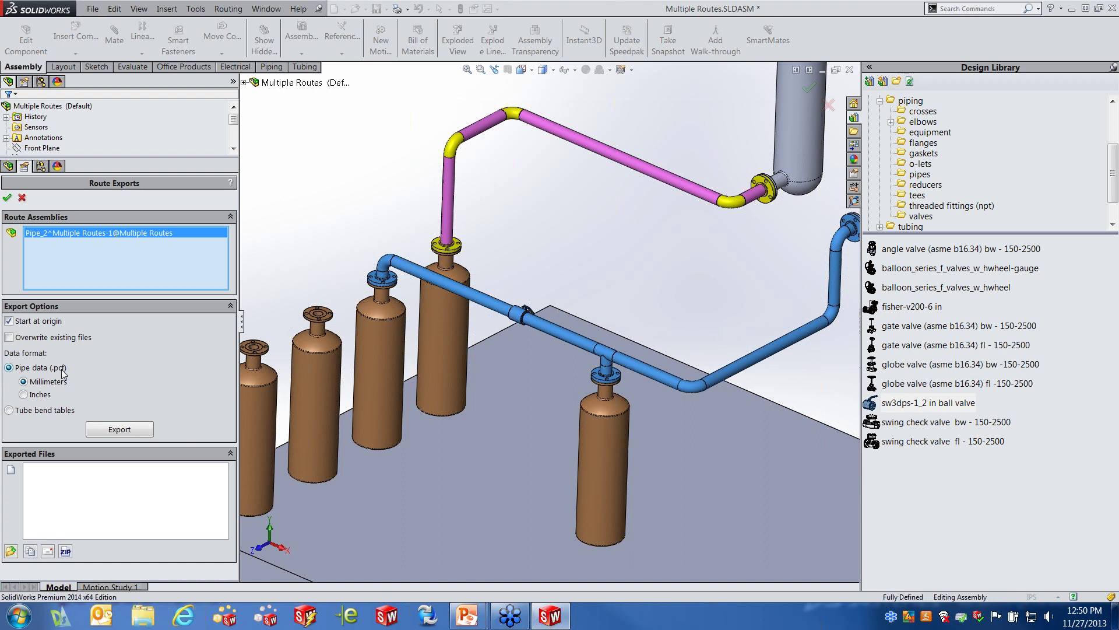
click(91, 434)
click(115, 428)
click(79, 470)
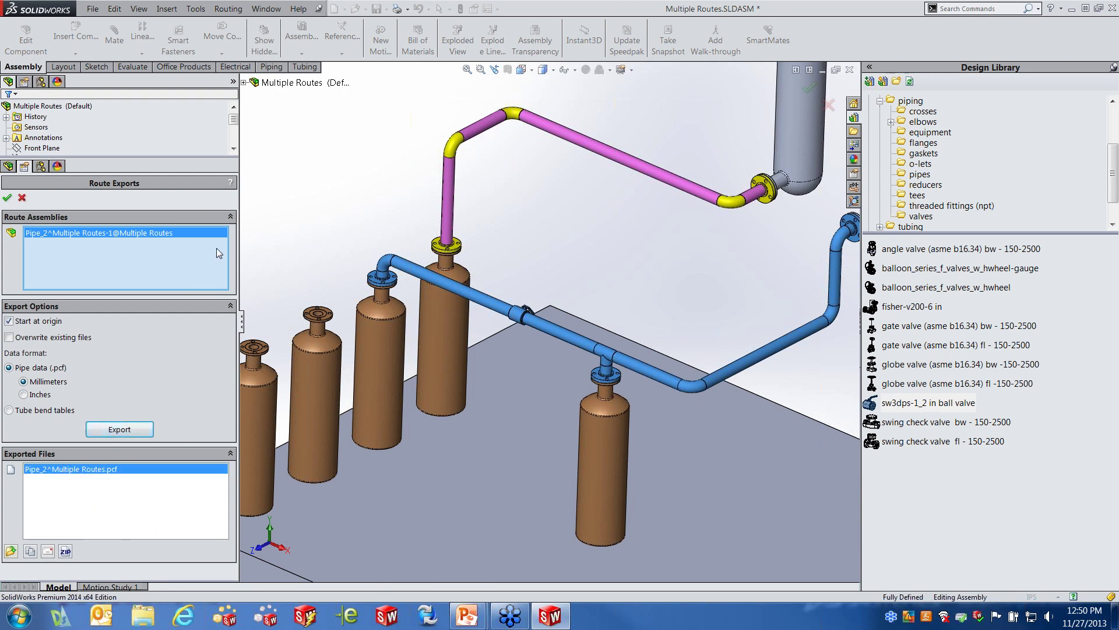
click(7, 197)
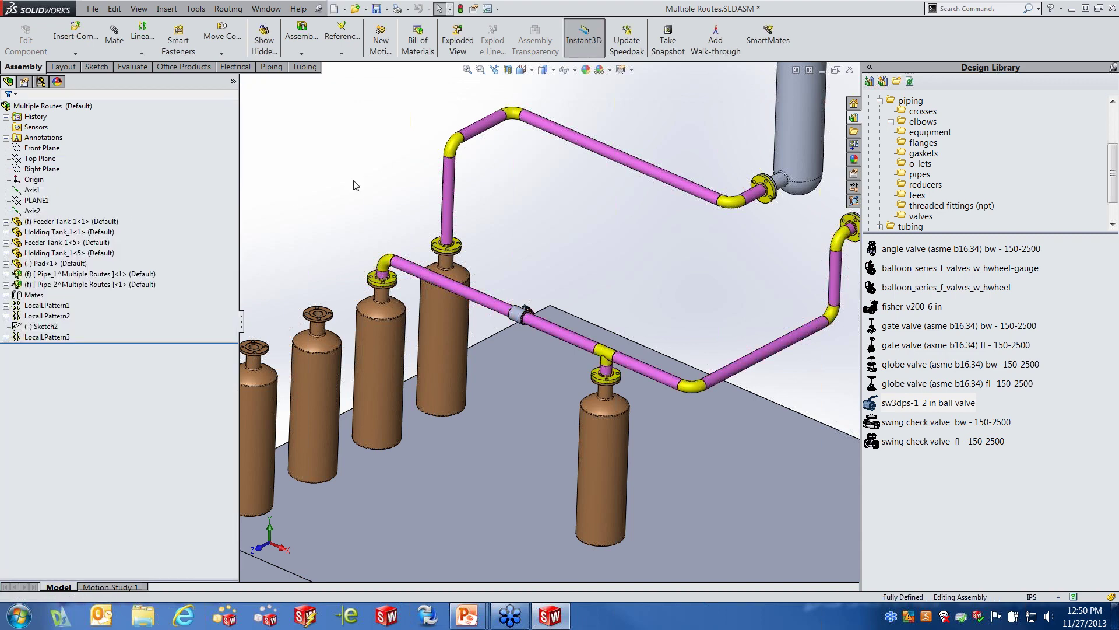
Step: Start a Pipe Drawing from the Pipe_2 route subassembly
scroll(562, 231, up, 2)
middle_drag(689, 381, 585, 271)
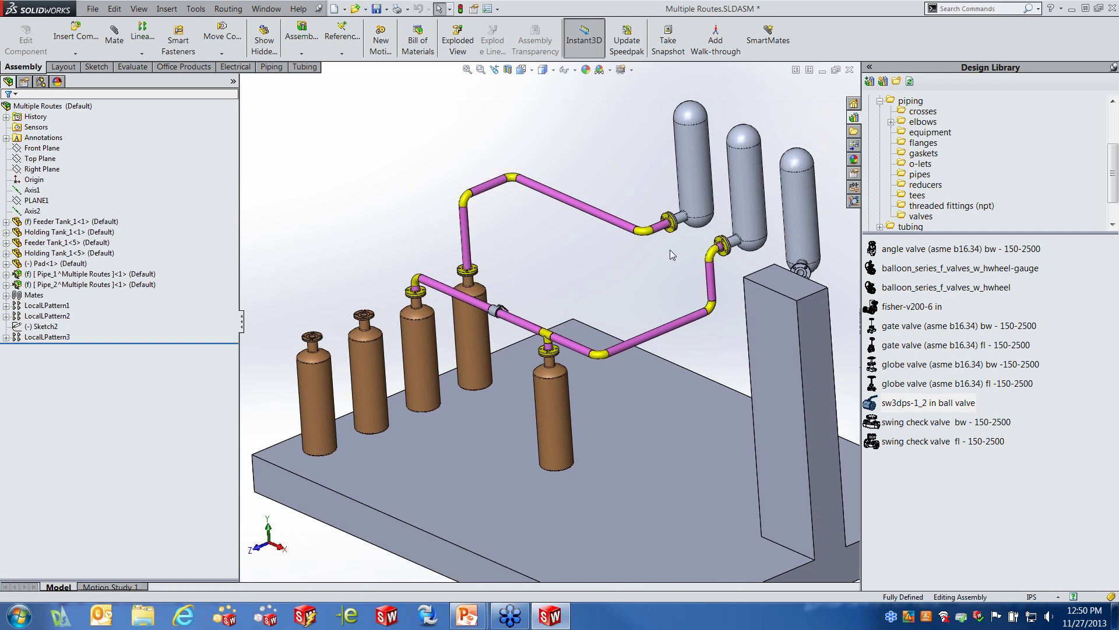
click(271, 67)
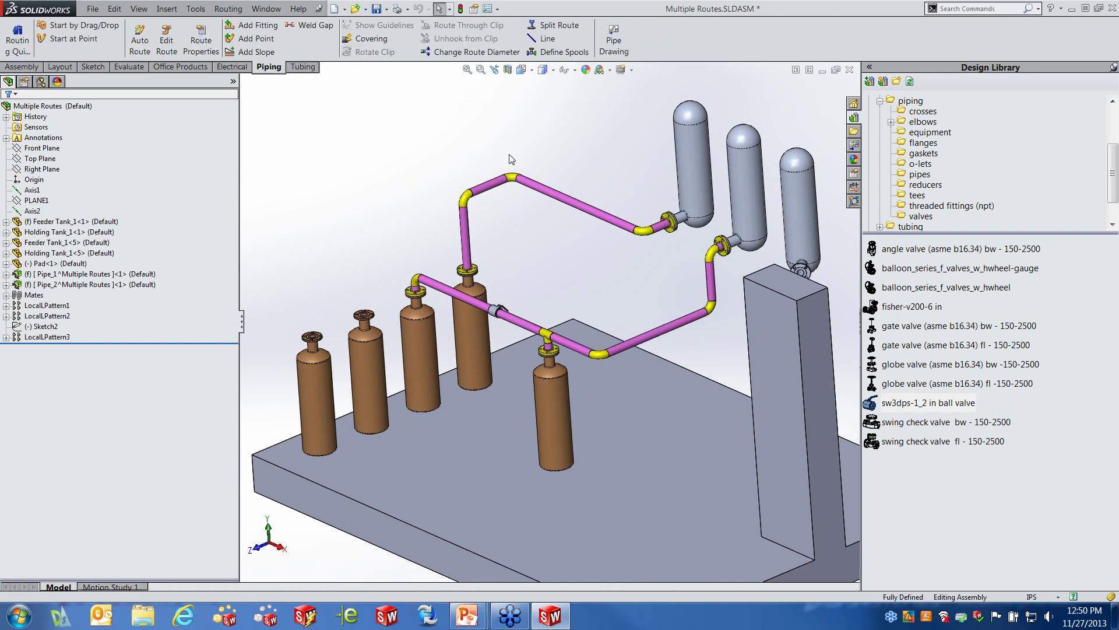
click(617, 41)
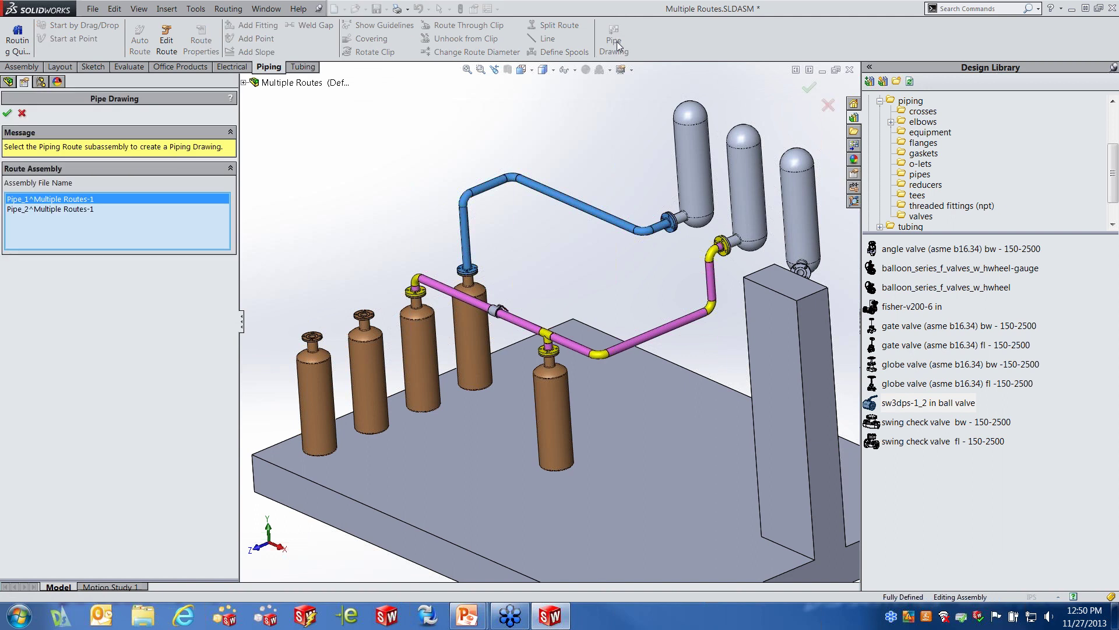
click(48, 207)
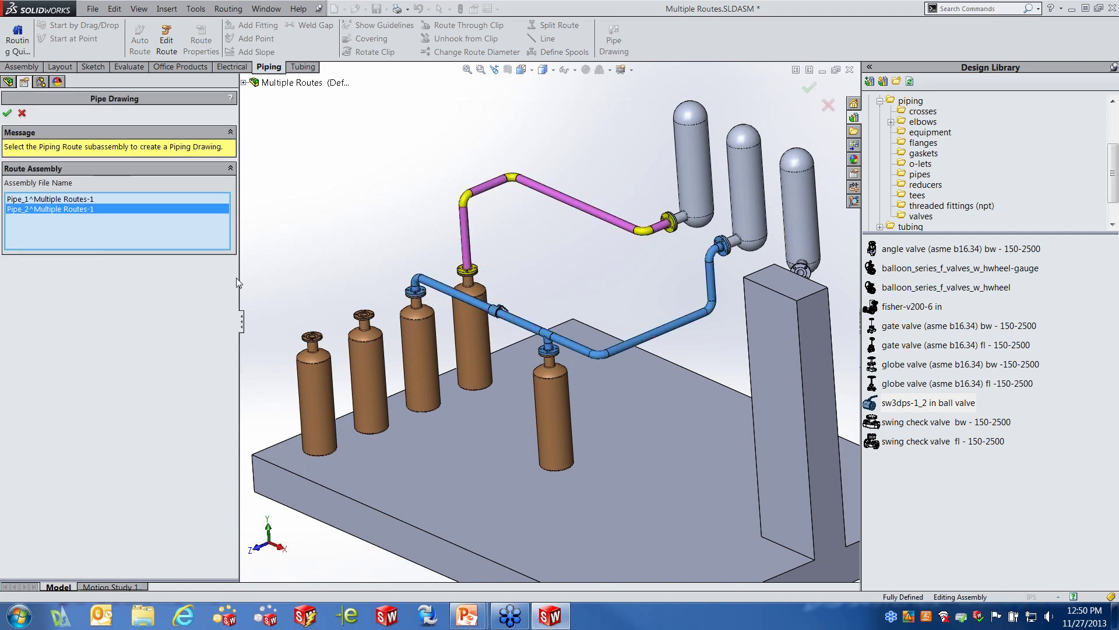
click(7, 113)
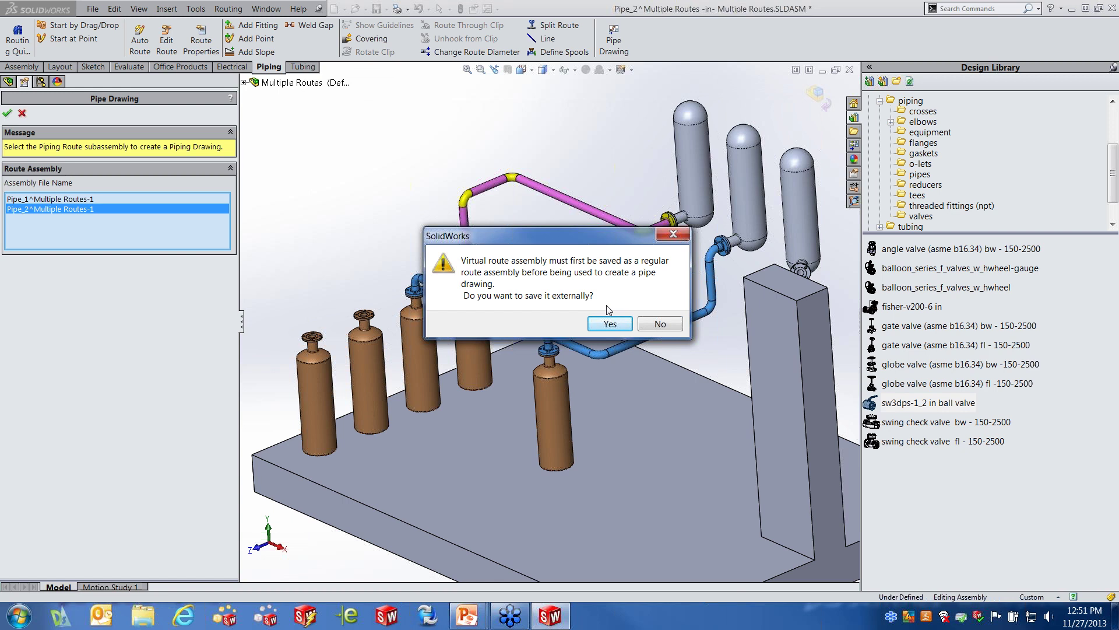
Step: Save the virtual Pipe_2 assembly externally to the Desktop folder and rebuild it
click(617, 327)
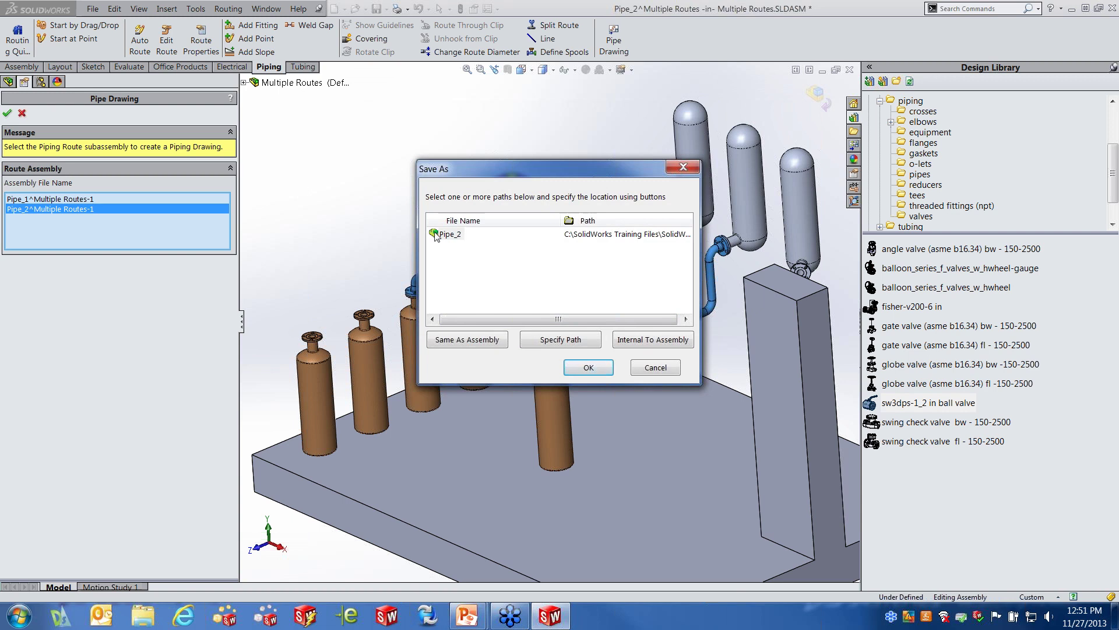
click(559, 343)
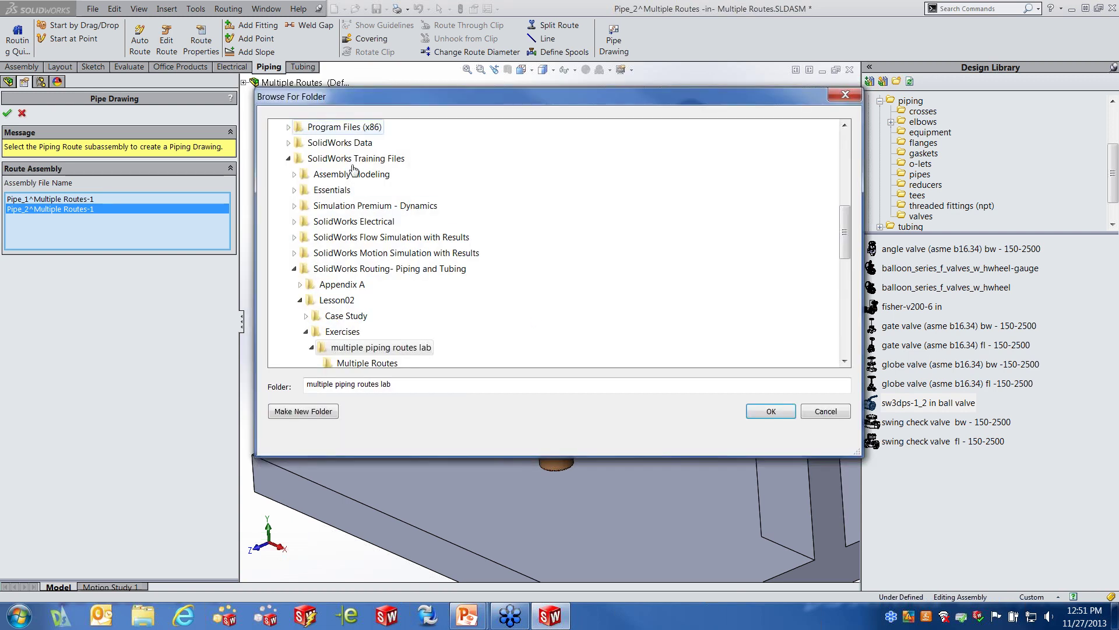
scroll(373, 145, up, 8)
click(306, 127)
click(782, 411)
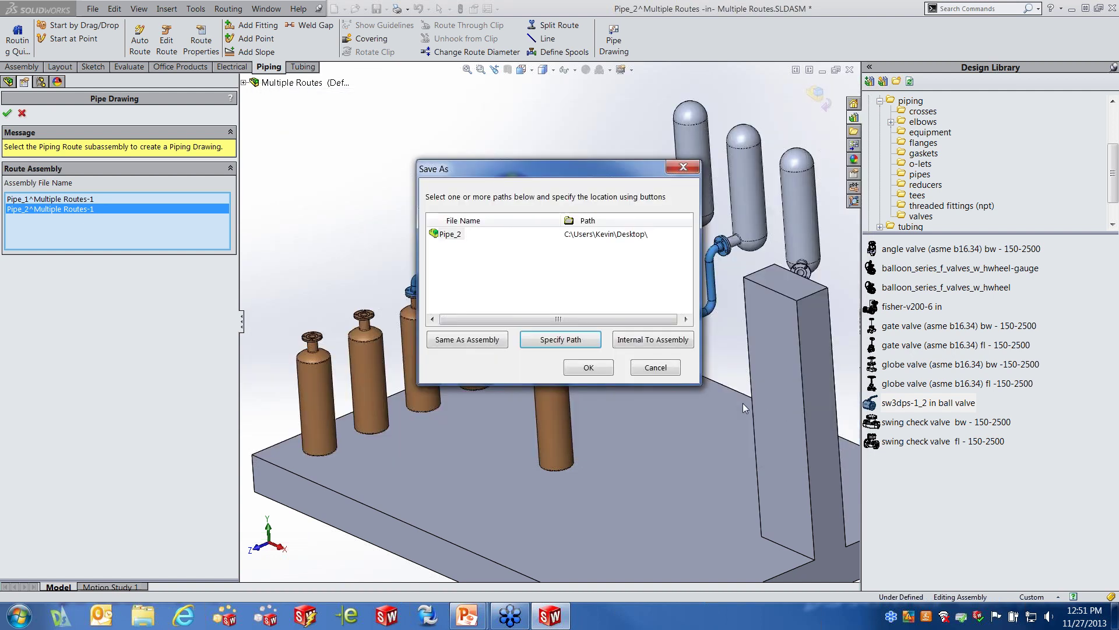
click(579, 370)
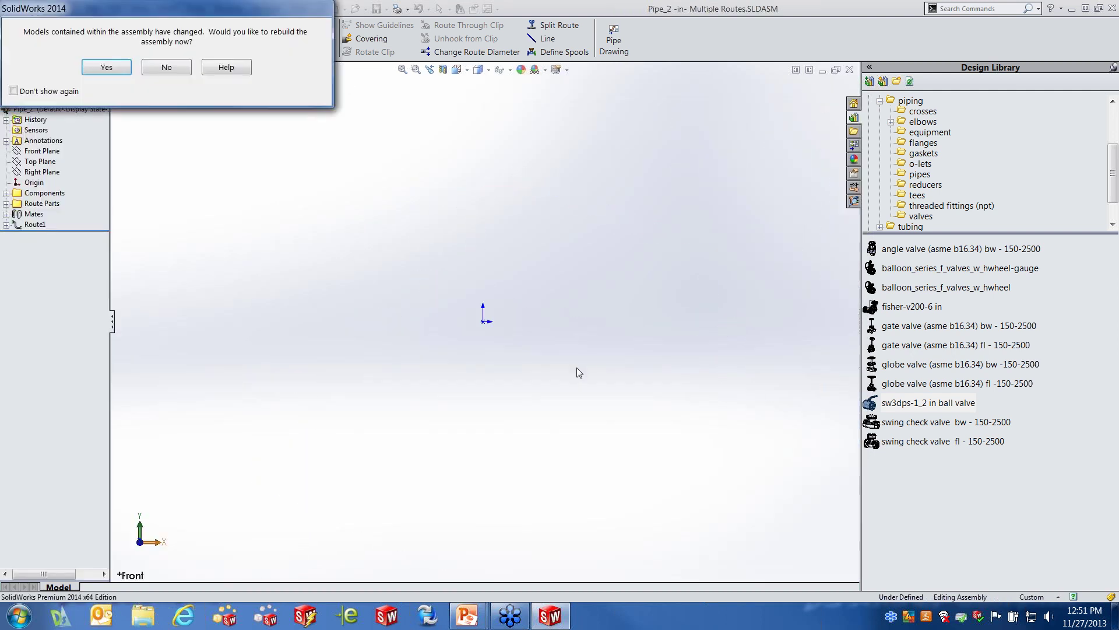
click(116, 71)
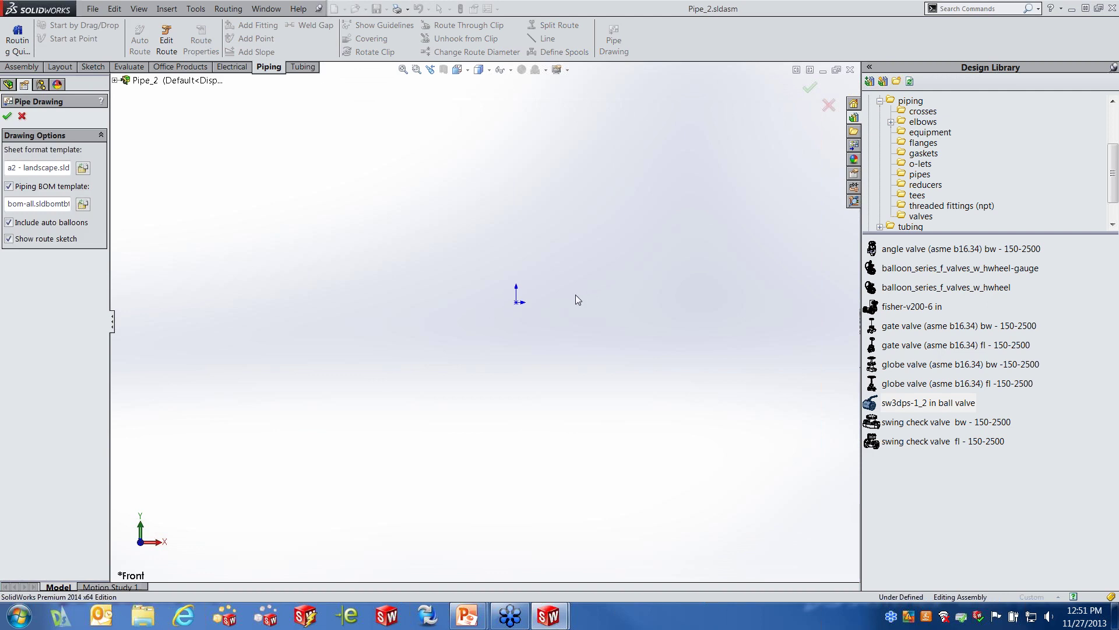
Step: Hide the connection point and route point labels on the Pipe_2 model
middle_drag(533, 283, 621, 337)
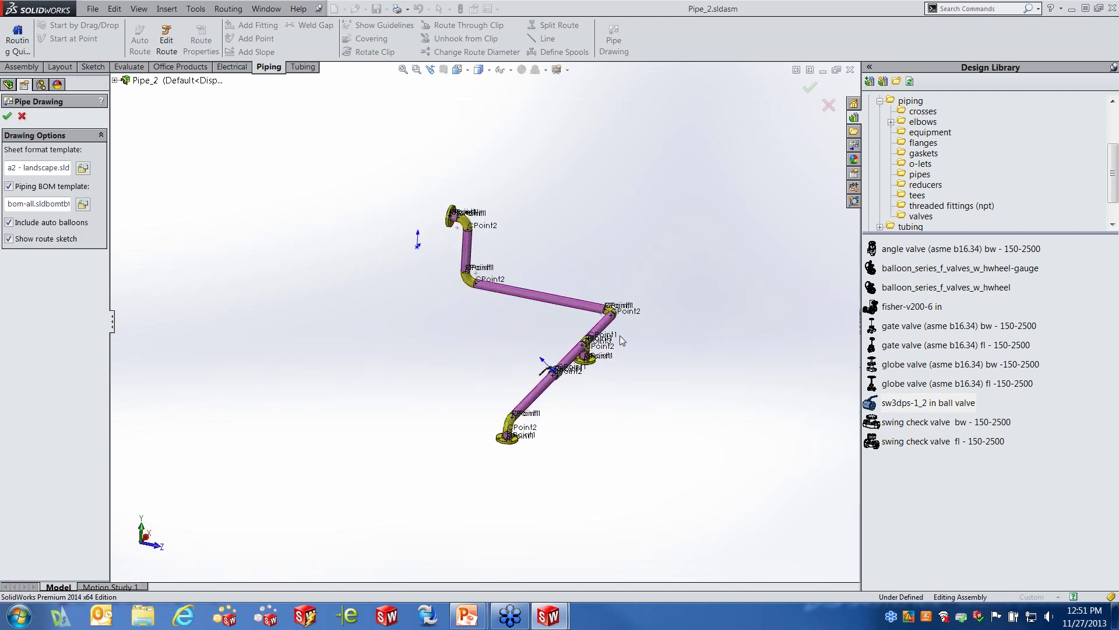
click(510, 71)
click(503, 217)
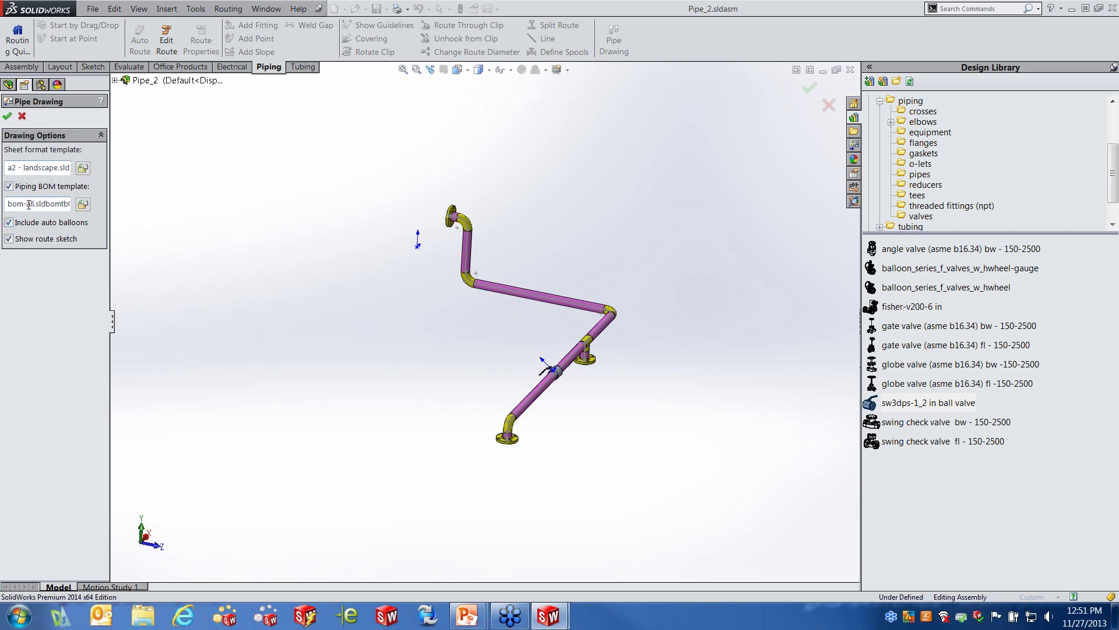
Step: Generate the pipe drawing with the piping BOM, auto balloons and route sketch, adding a length field for pipes to the BOM
click(9, 117)
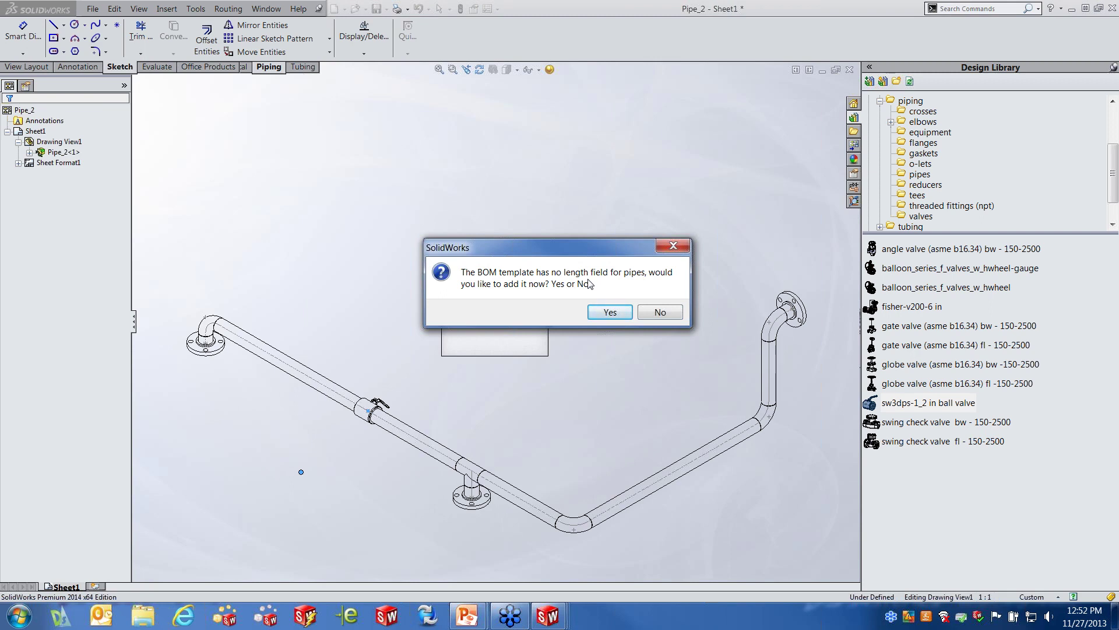
click(613, 317)
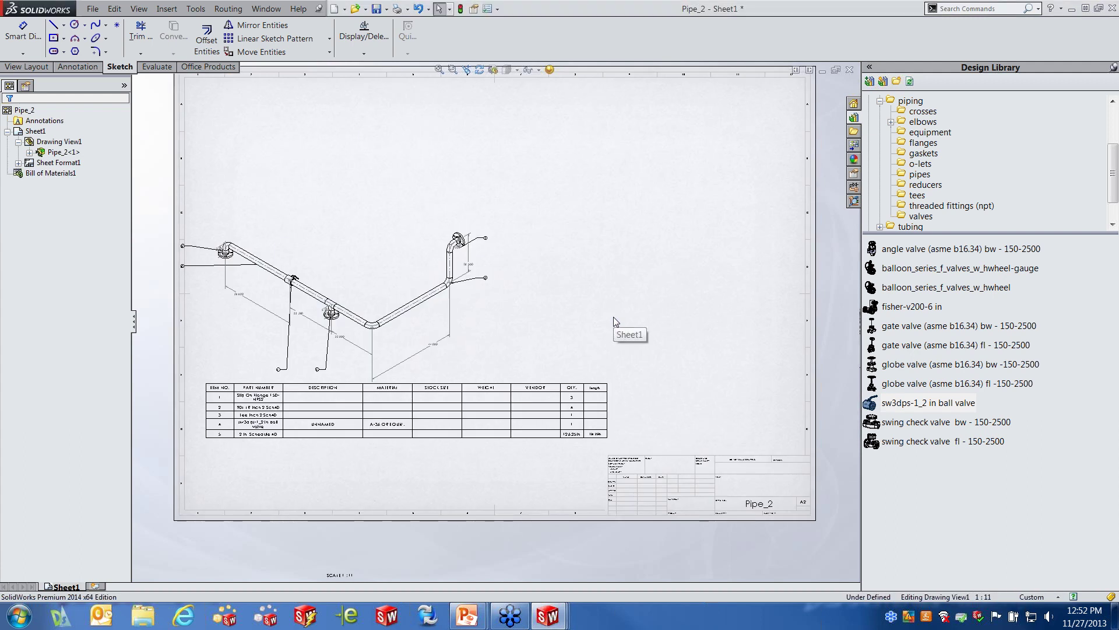
Step: Move the isometric pipe view to the upper middle of the sheet and place its scale label closer beneath it
mouse_move(474, 204)
mouse_down()
mouse_move(662, 163)
mouse_move(653, 109)
mouse_up()
drag(532, 473, 542, 337)
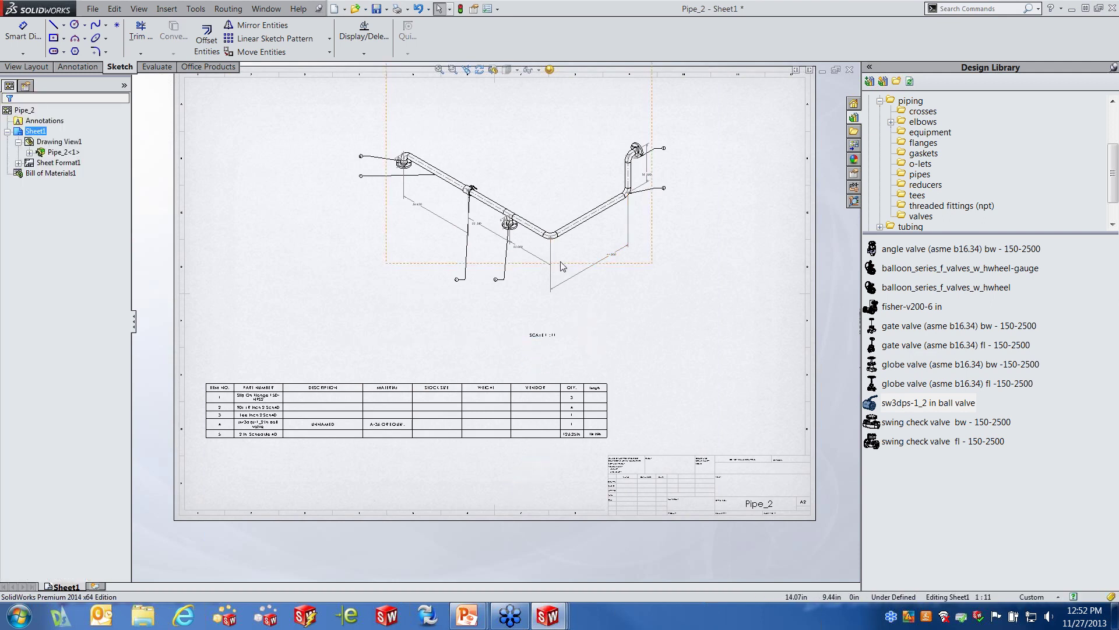
Step: Move the vertical pipe's 18.500 dimension to the inner side of the riser and the adjacent flange stub's 5.250 dimension above the flange
scroll(563, 266, down, 3)
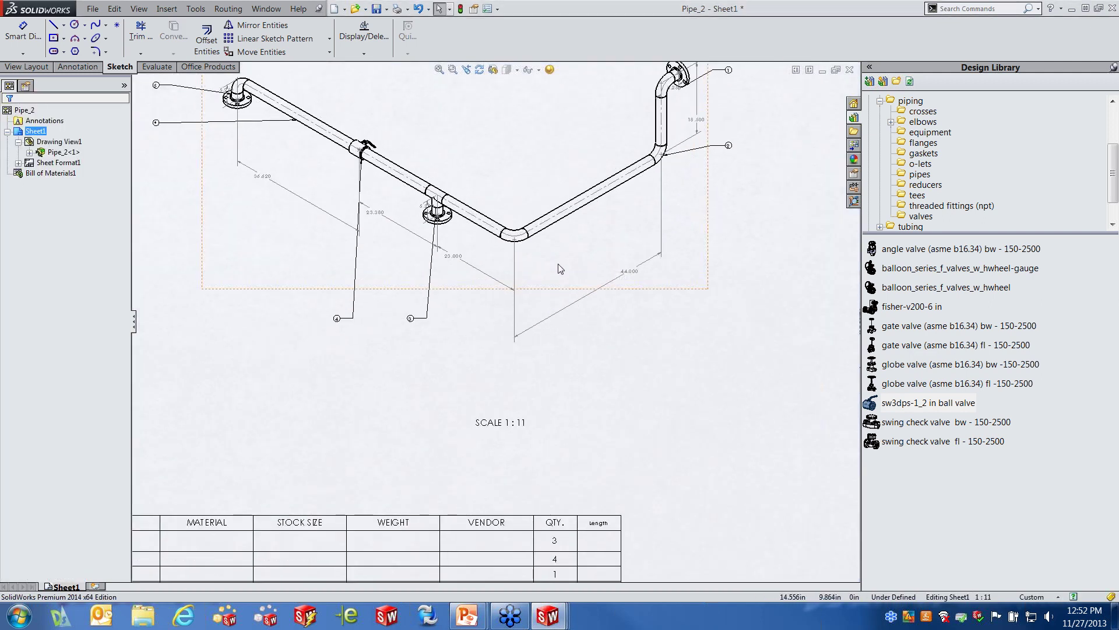
scroll(559, 268, down, 5)
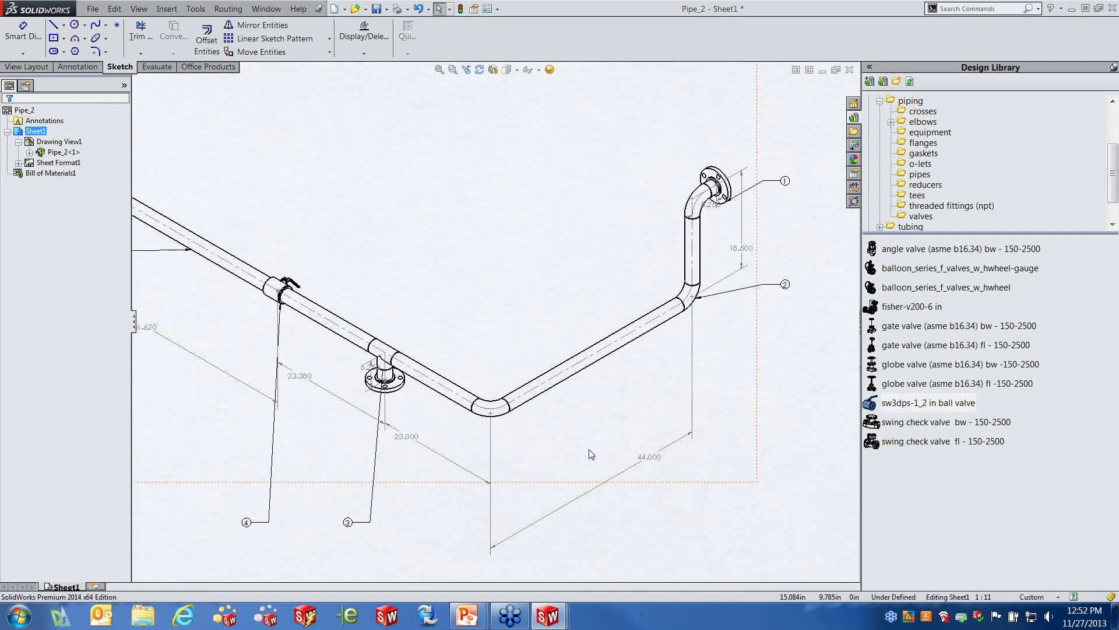
mouse_move(741, 250)
mouse_down()
mouse_move(733, 241)
mouse_move(646, 246)
mouse_move(651, 264)
mouse_up()
click(788, 240)
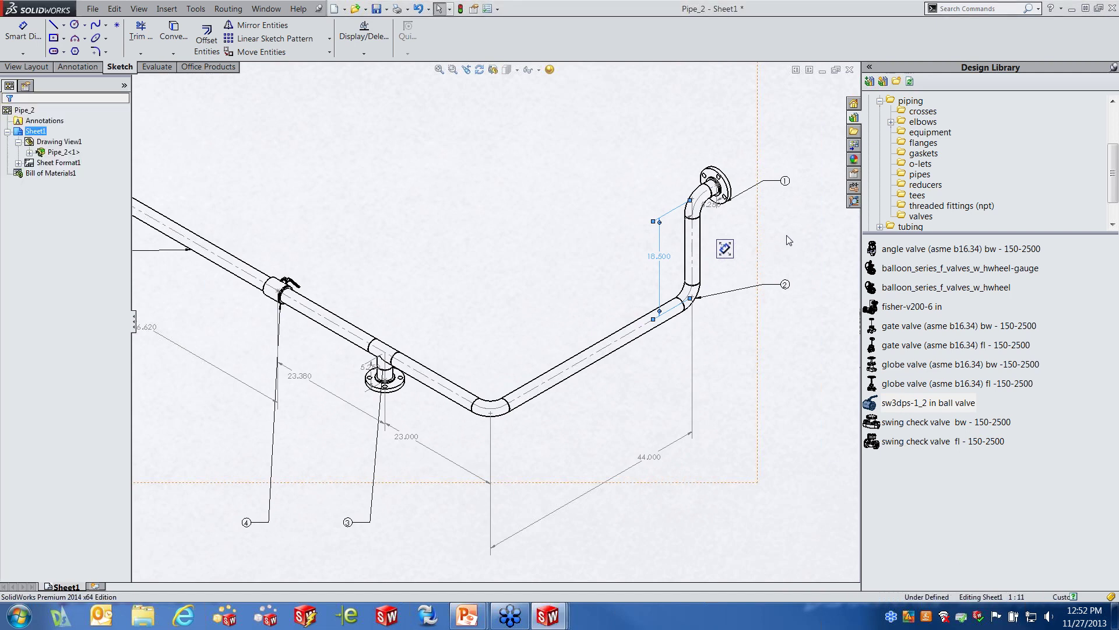
mouse_move(712, 204)
mouse_down()
mouse_move(723, 223)
mouse_move(738, 223)
mouse_move(732, 142)
mouse_move(744, 136)
mouse_up()
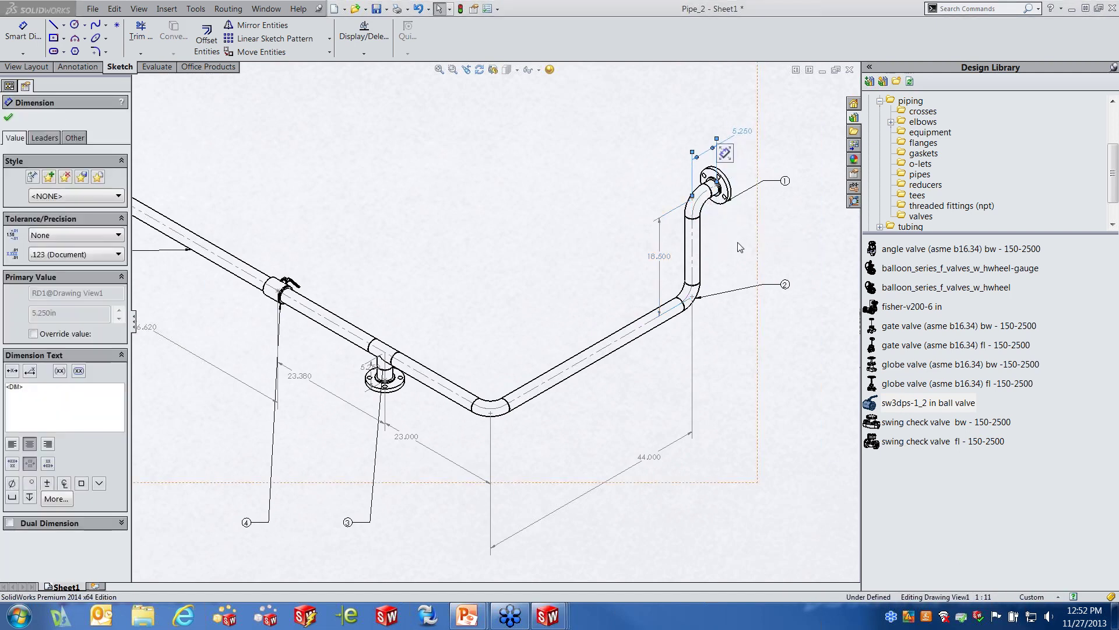
Step: Examine the bill of materials on the pipe drawing, including the quantity and length entries for the 2 in, Schedule 40 pipe
scroll(493, 314, up, 3)
middle_drag(430, 455, 641, 230)
scroll(320, 563, up, 1)
middle_drag(319, 562, 394, 489)
scroll(470, 424, down, 2)
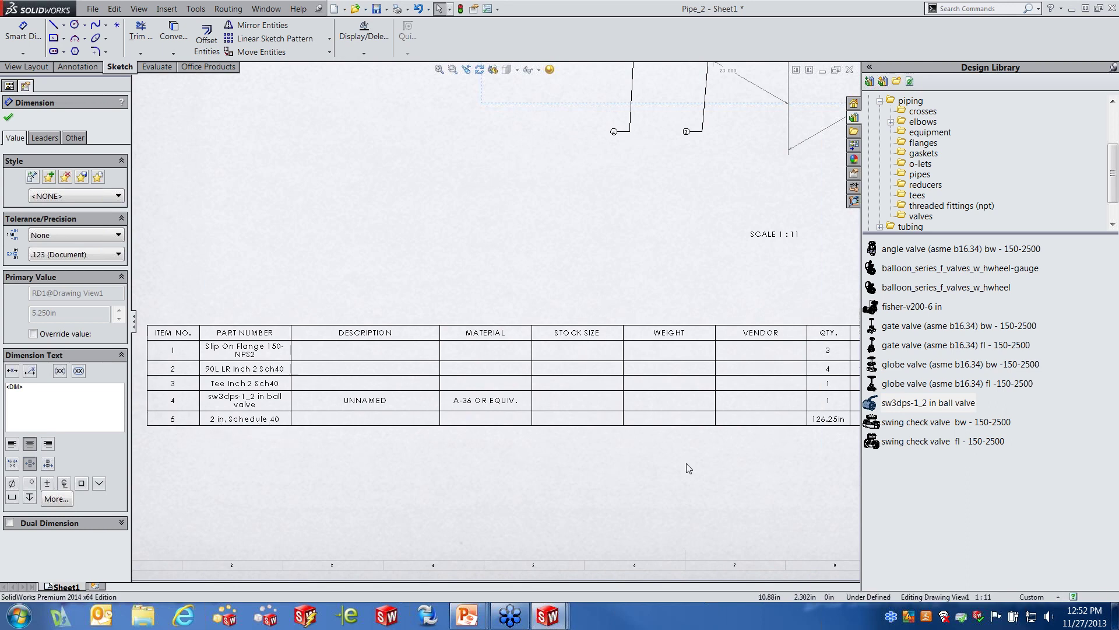
middle_drag(683, 466, 507, 451)
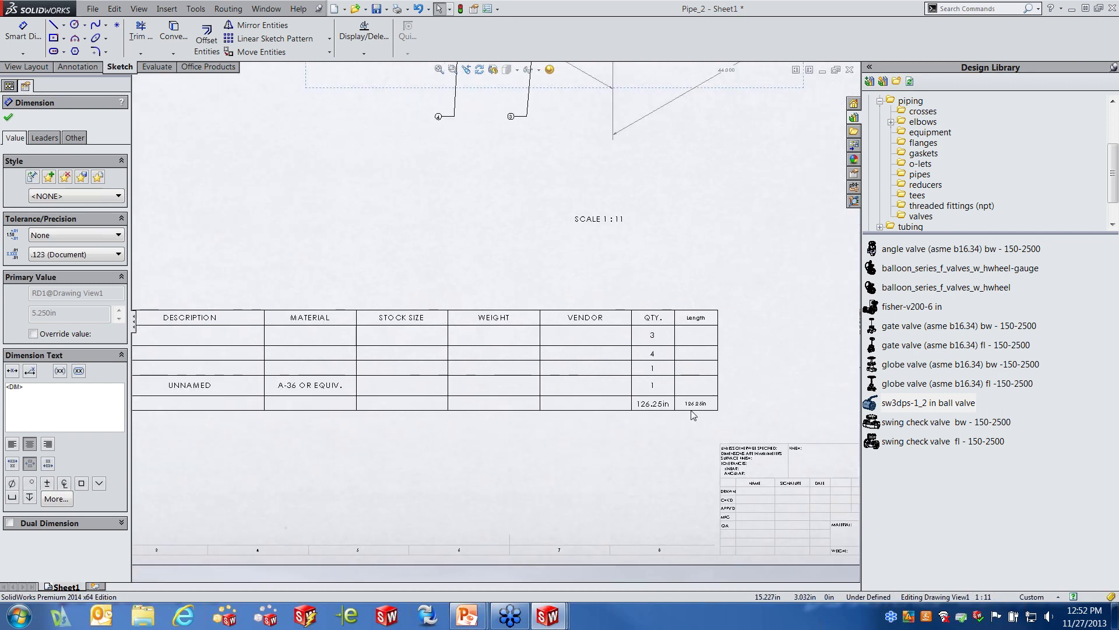
scroll(666, 410, down, 2)
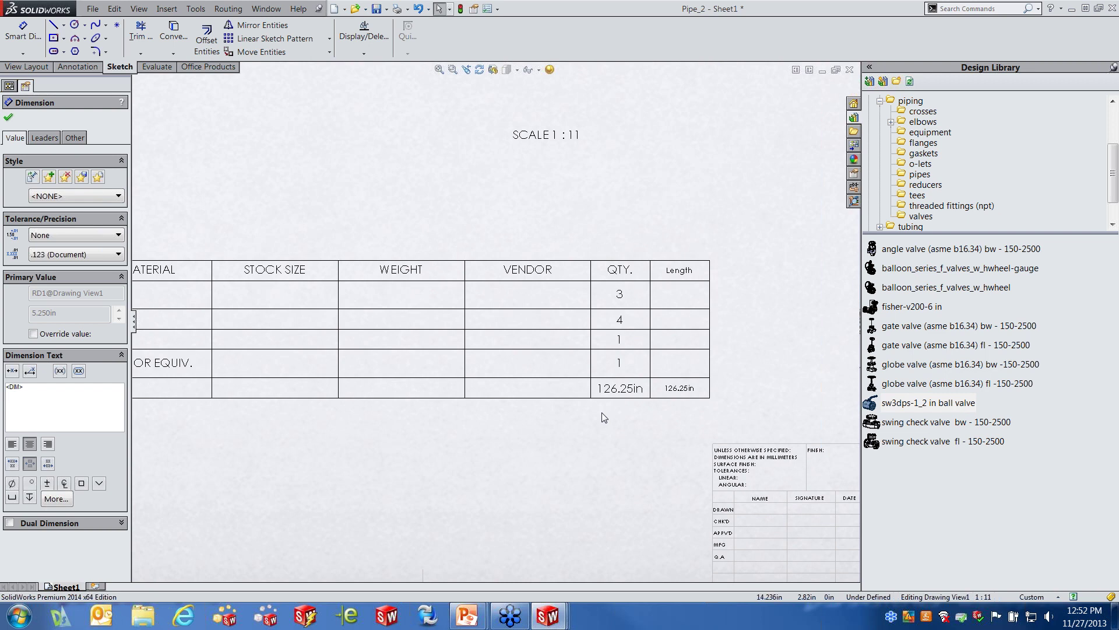
scroll(556, 421, up, 5)
middle_drag(521, 372, 544, 485)
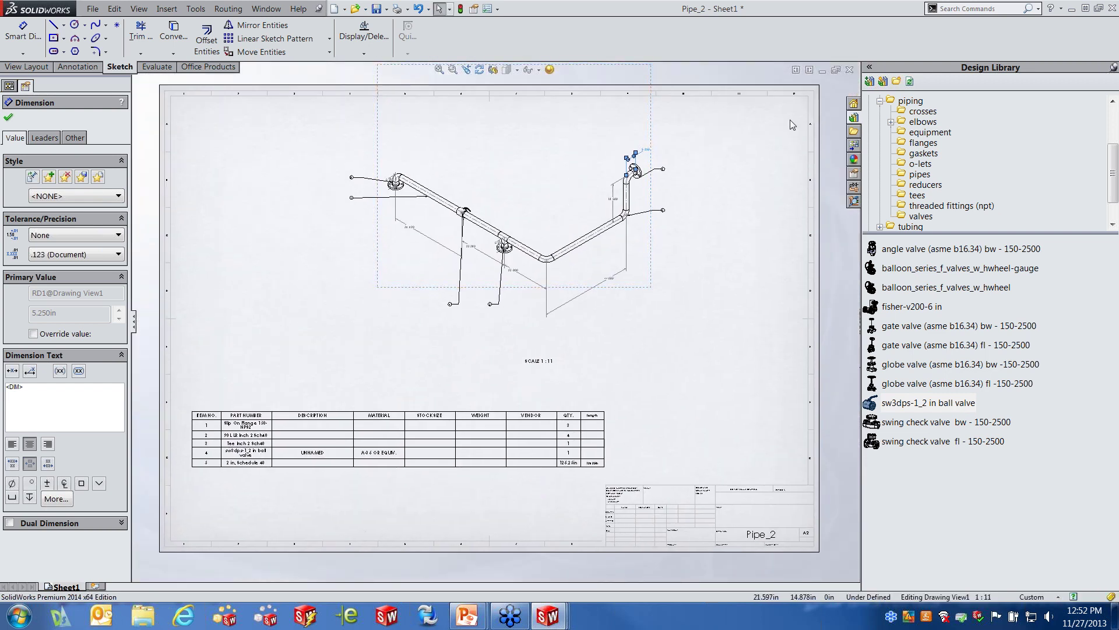
Step: Close the pipe drawing, rebuild the Multiple Routes assembly and leave in-context editing of Pipe_2
click(849, 70)
click(530, 334)
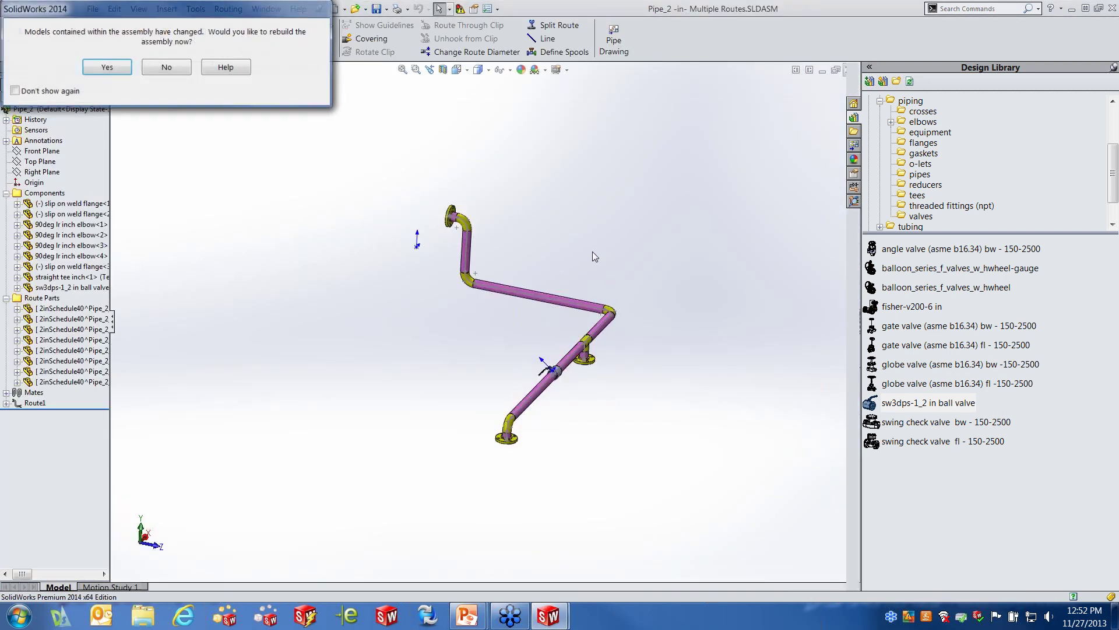
click(99, 67)
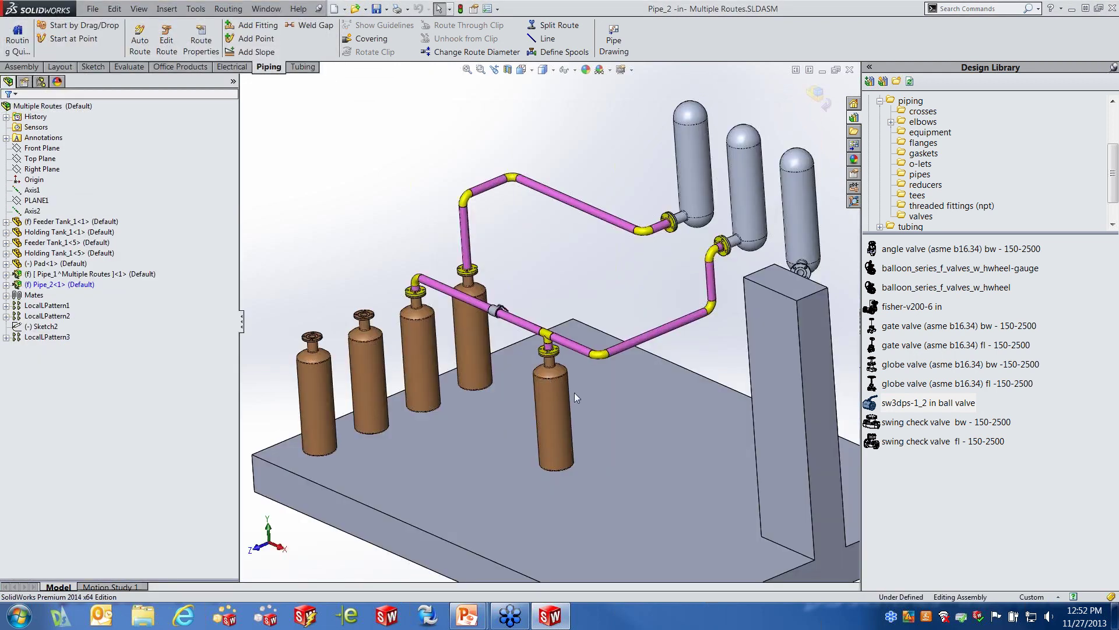
middle_drag(600, 403, 606, 402)
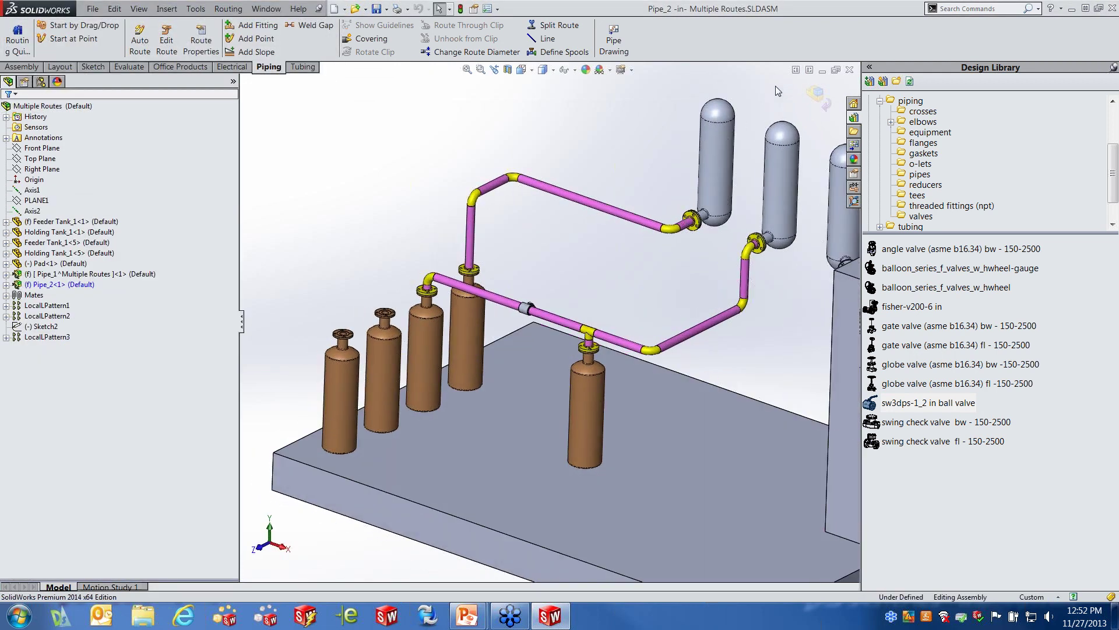
click(822, 93)
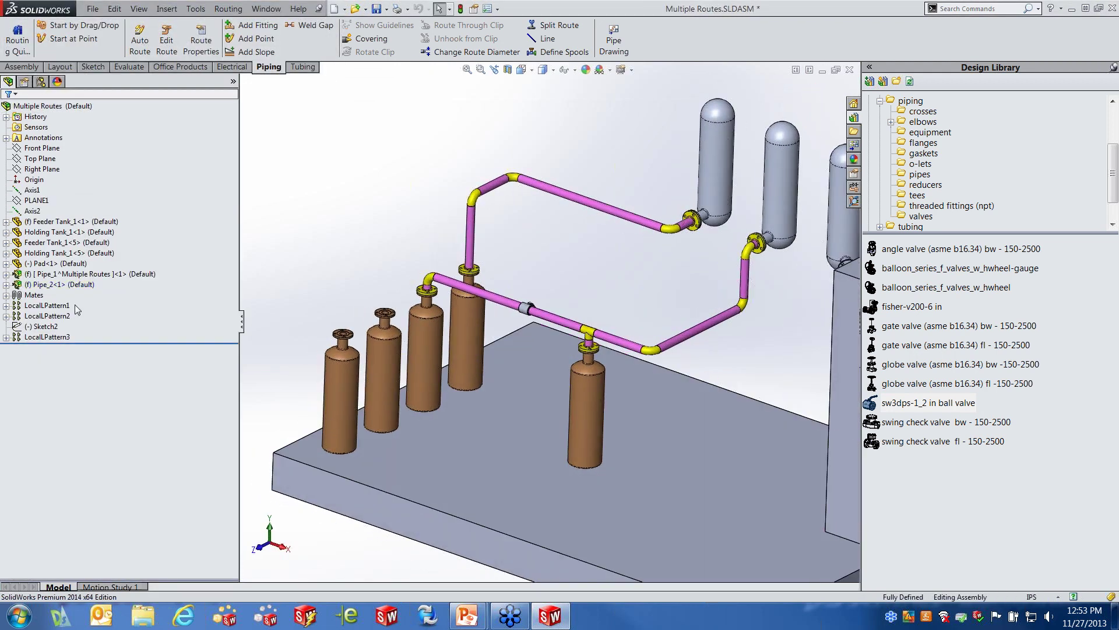
Step: Edit the Pipe_2 route and cover the pipe between the ball valve and tee with Ceramic Fiber Braided Rope of type Rope, accepting the default name
right_click(35, 284)
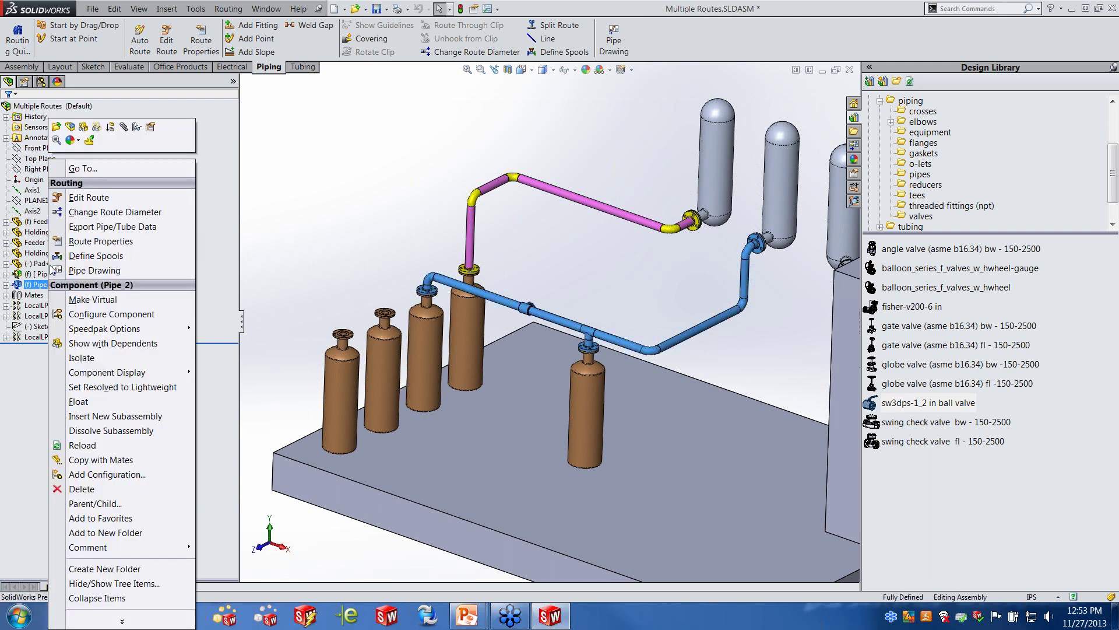
click(88, 198)
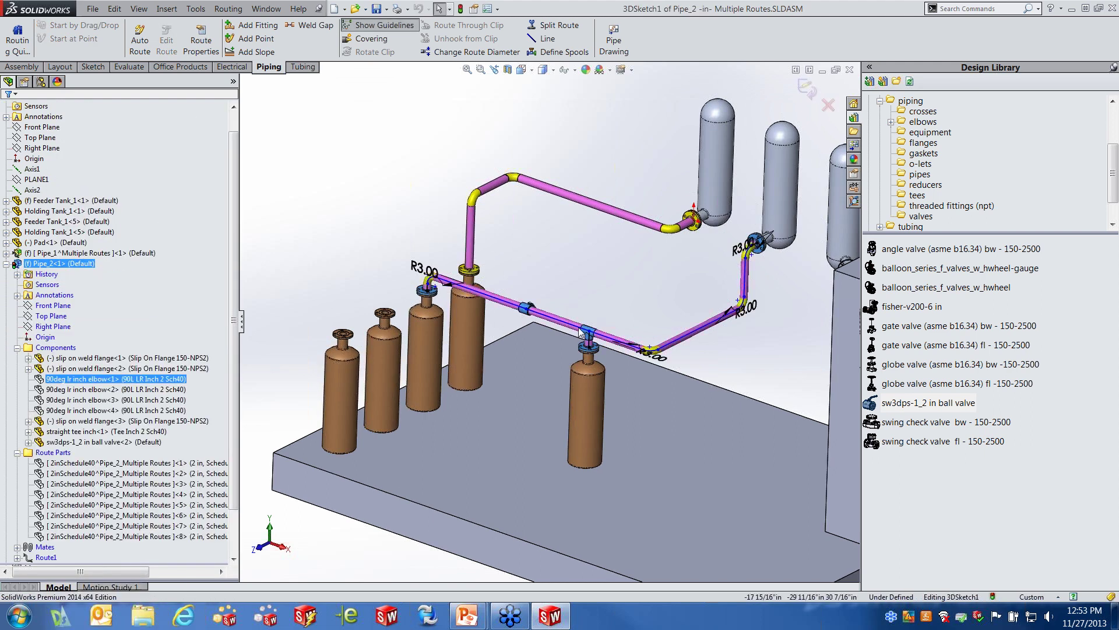
scroll(504, 299, down, 5)
right_click(505, 299)
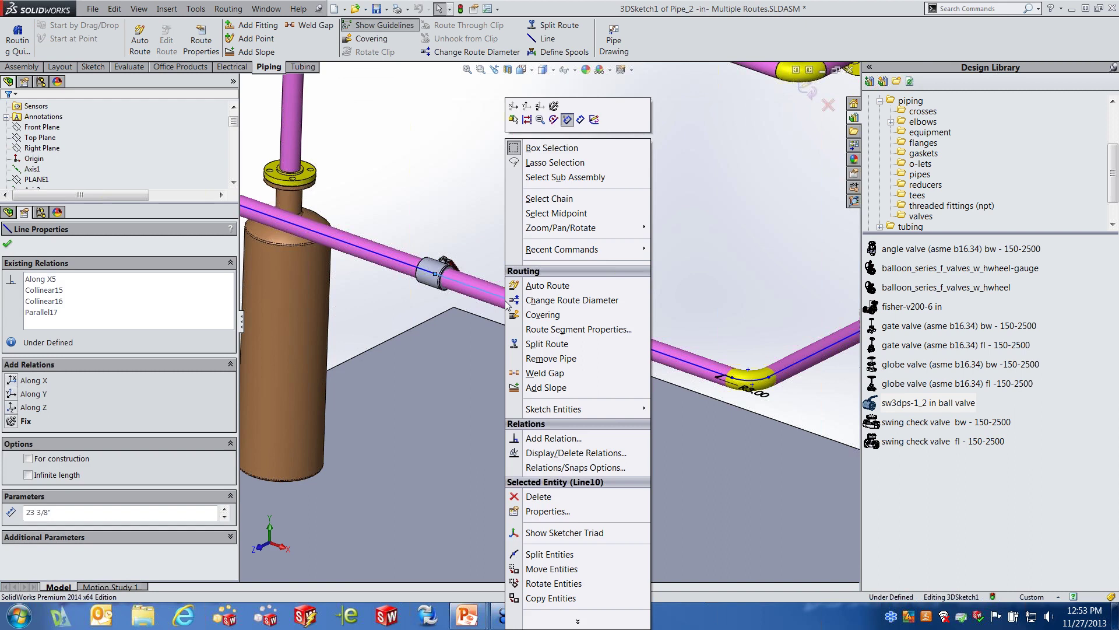
click(544, 315)
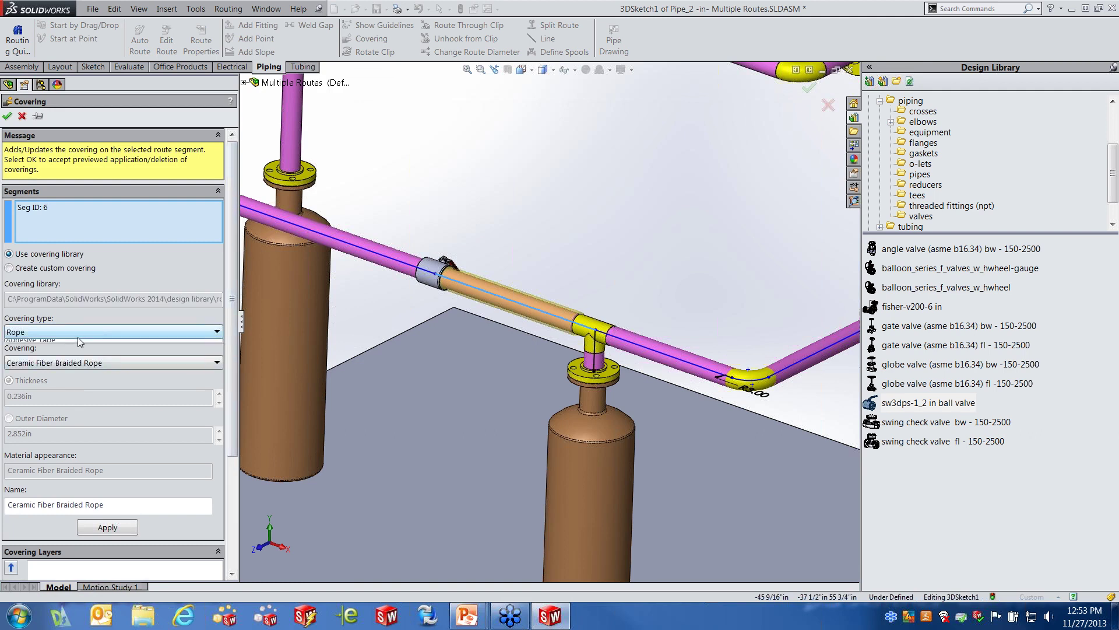
click(78, 337)
click(78, 341)
click(89, 363)
click(89, 362)
click(86, 362)
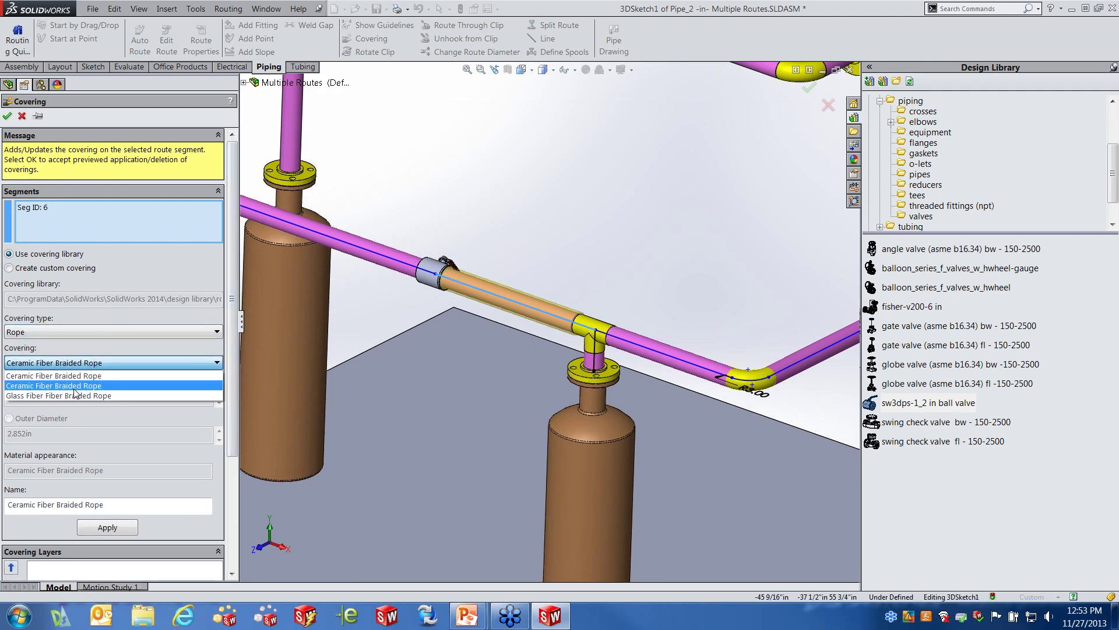
click(75, 385)
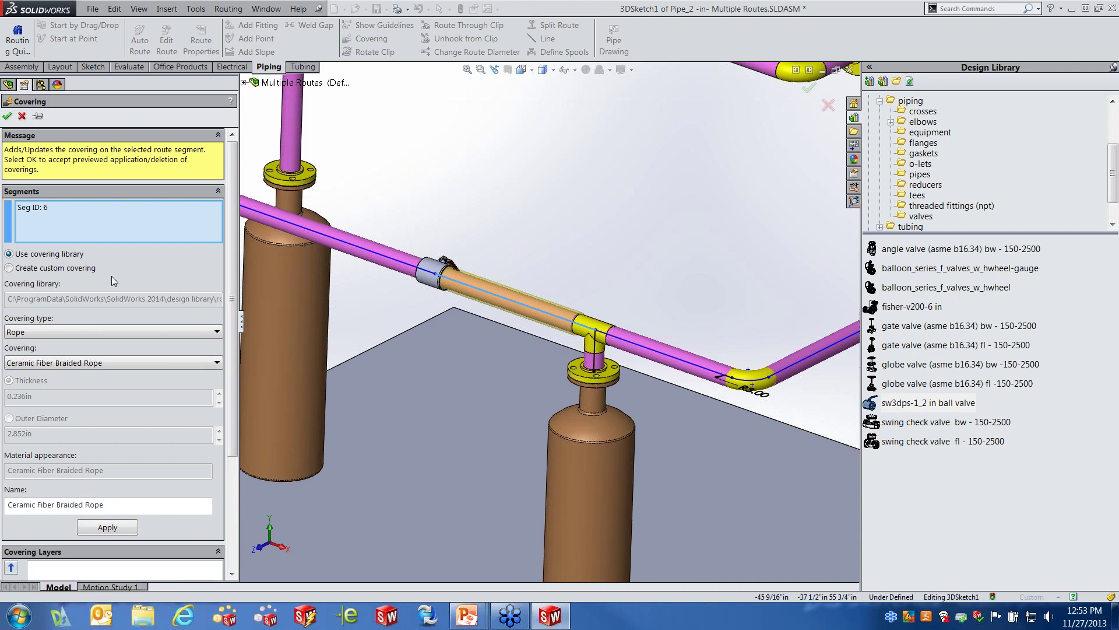
click(7, 116)
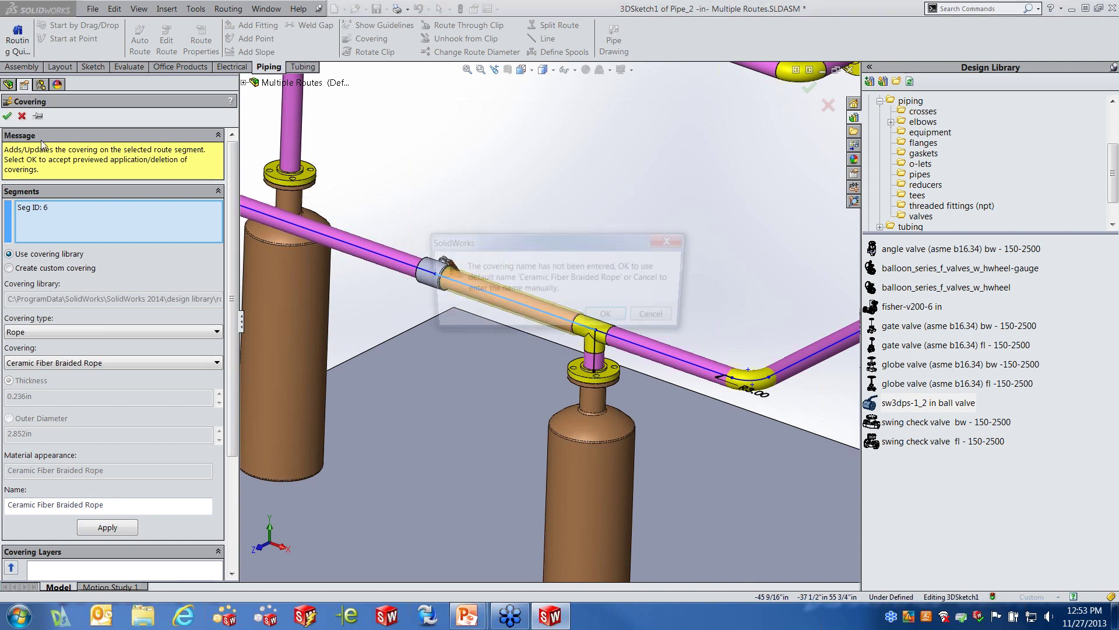
click(602, 325)
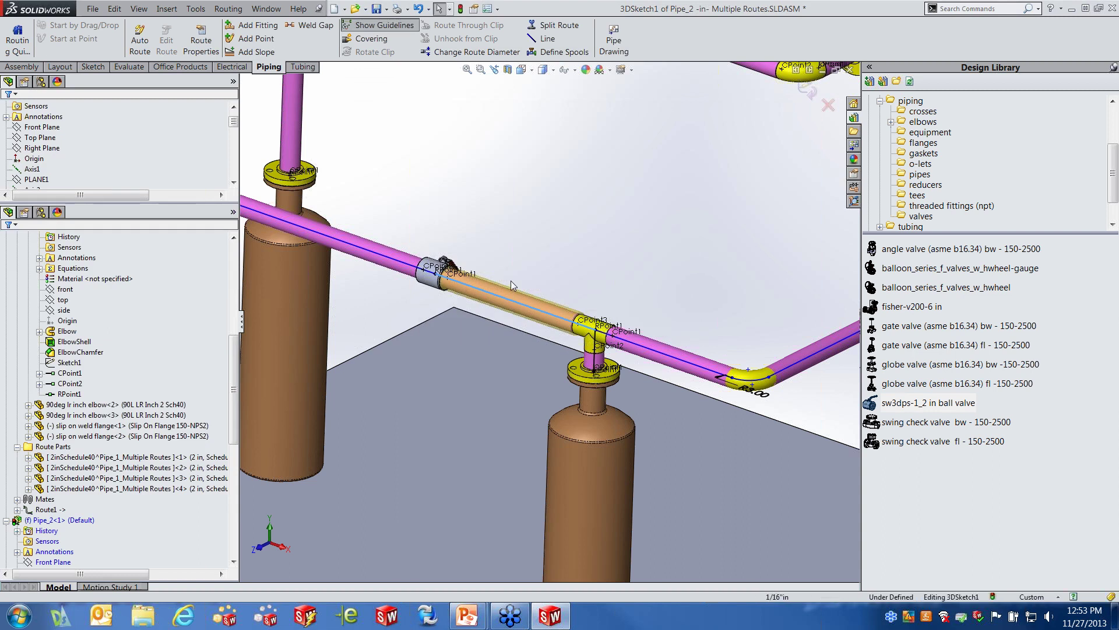
Step: Examine the covering on the pipe between the ball valve and tee, and the flanged pipe ends at the grey tanks
scroll(513, 281, down, 6)
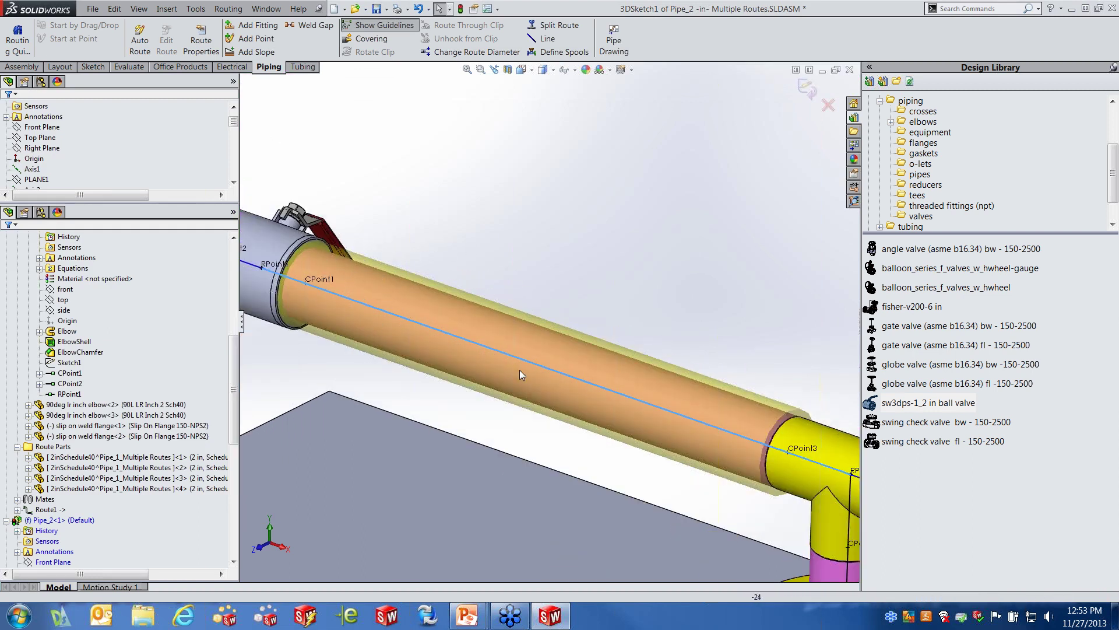
scroll(694, 376, up, 4)
scroll(661, 357, up, 2)
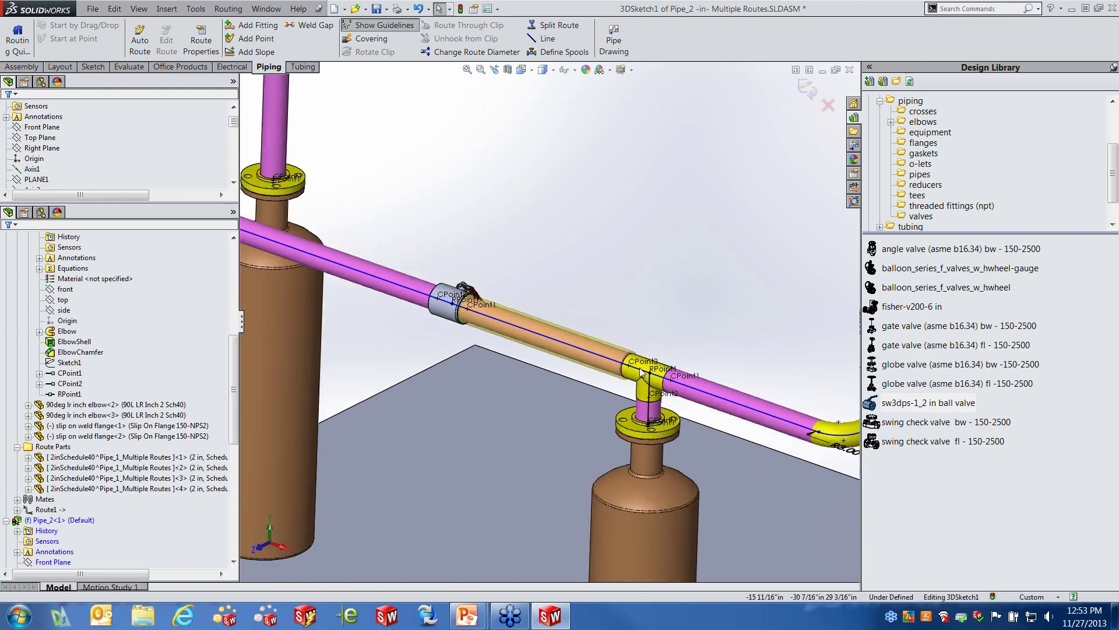
right_click(726, 403)
click(599, 275)
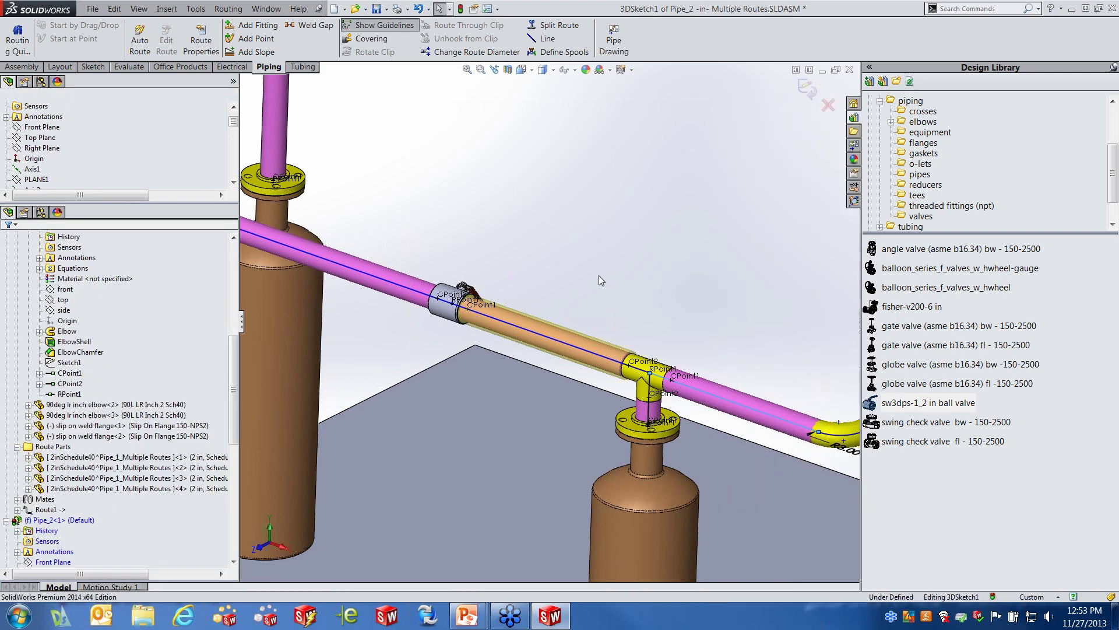
scroll(599, 275, up, 4)
scroll(641, 268, down, 5)
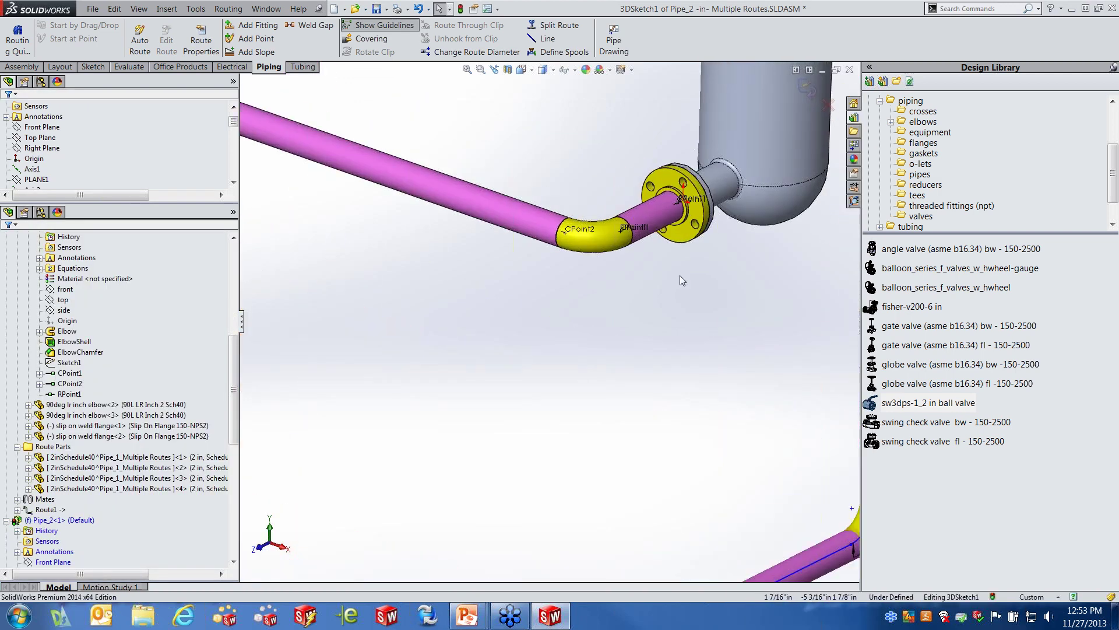
scroll(652, 240, up, 4)
scroll(604, 298, down, 2)
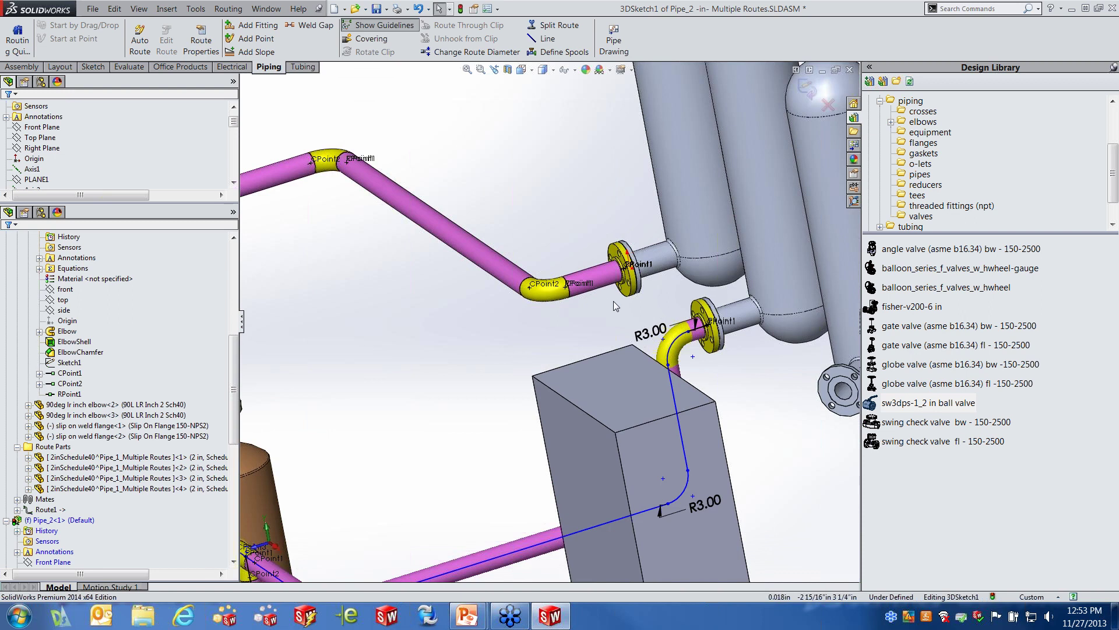
Step: Finish editing the Pipe_2 route and open the Pipe_1 route for editing
click(801, 95)
click(817, 97)
right_click(587, 287)
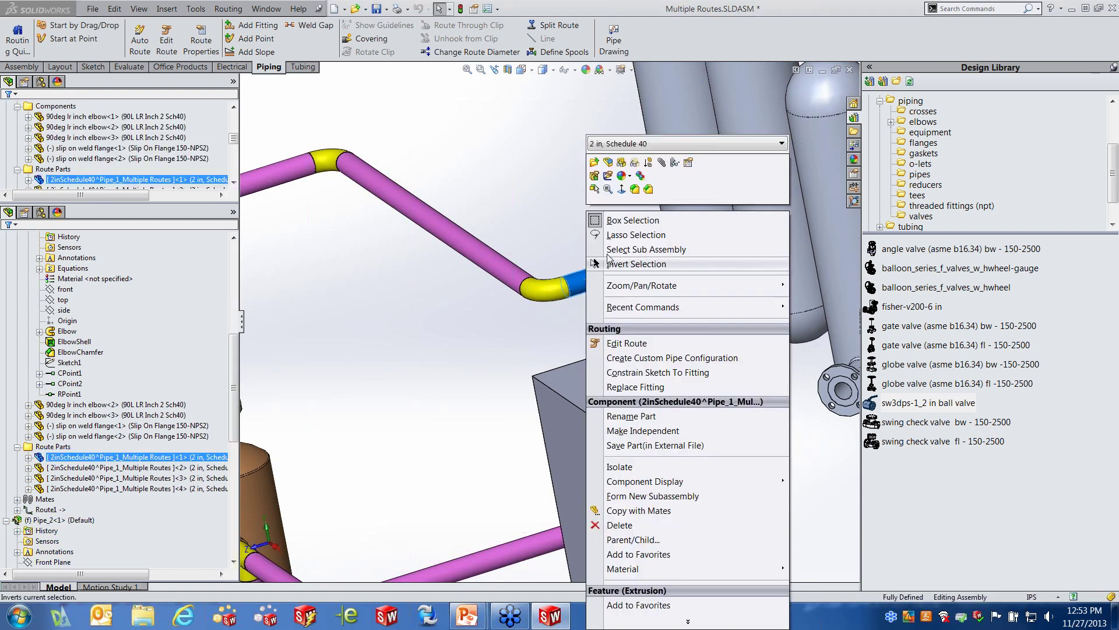
click(626, 344)
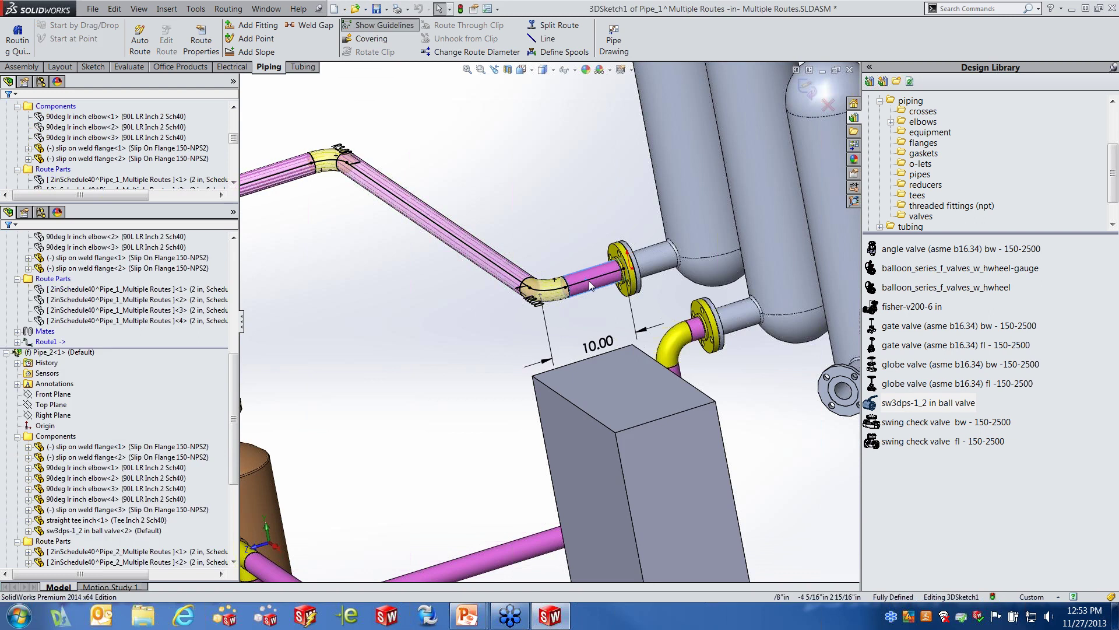
Step: Try to remove the short Pipe_1 pipe between the elbow and the flange at the grey tank
click(603, 279)
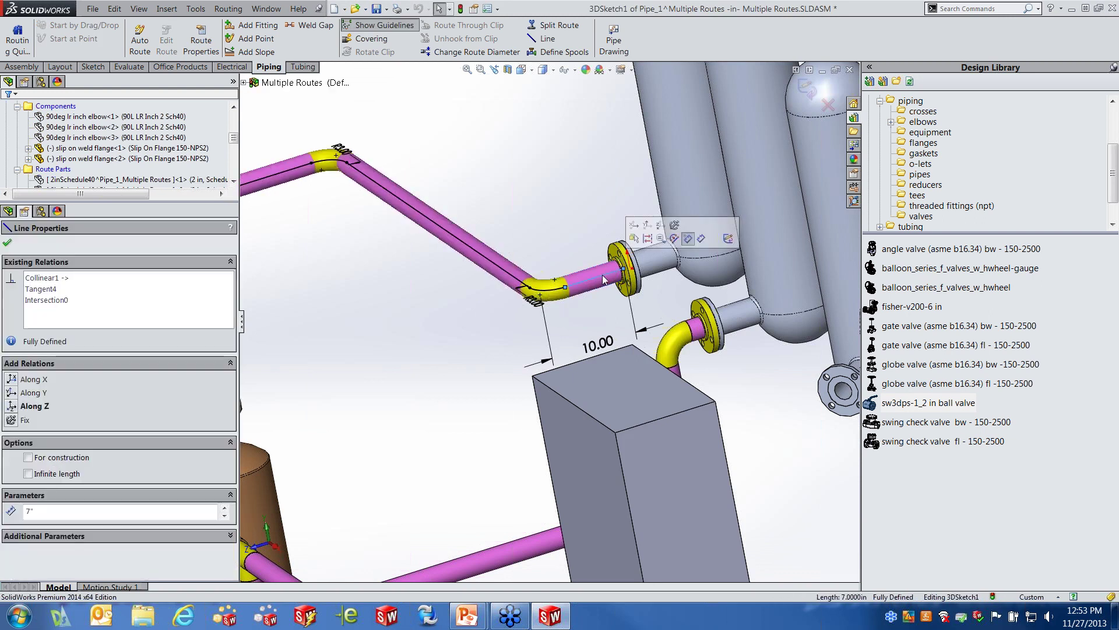
right_click(603, 280)
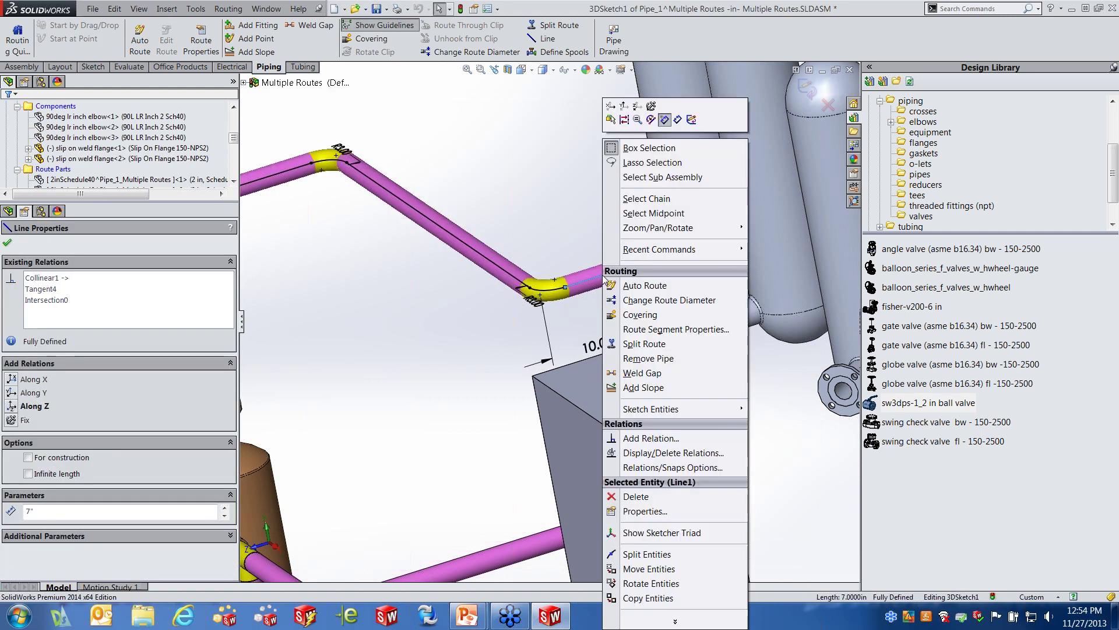
click(661, 358)
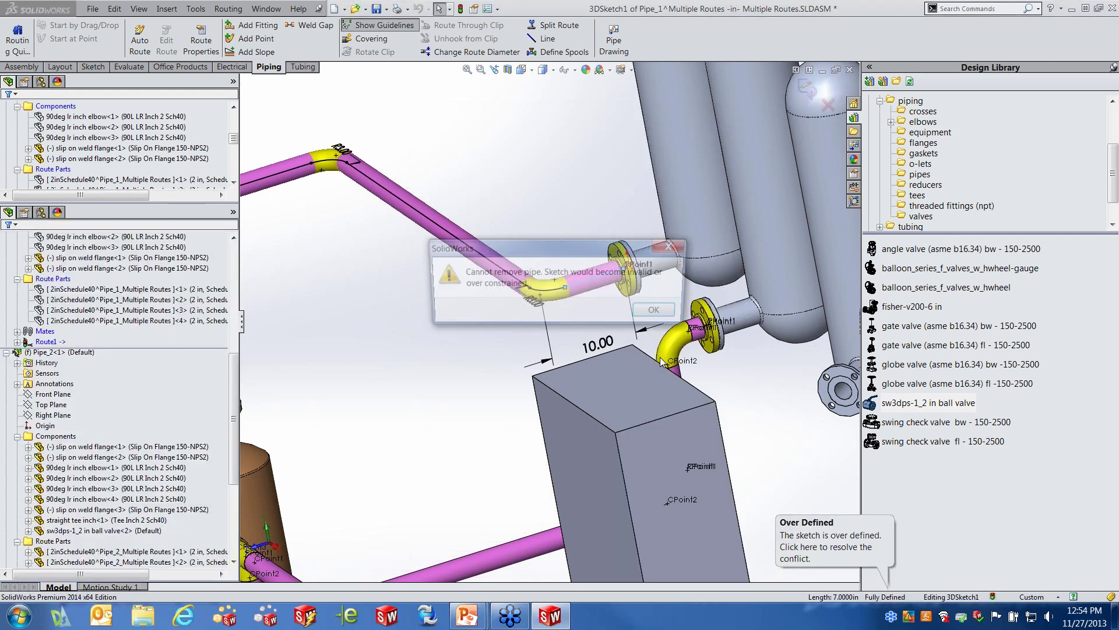
click(662, 312)
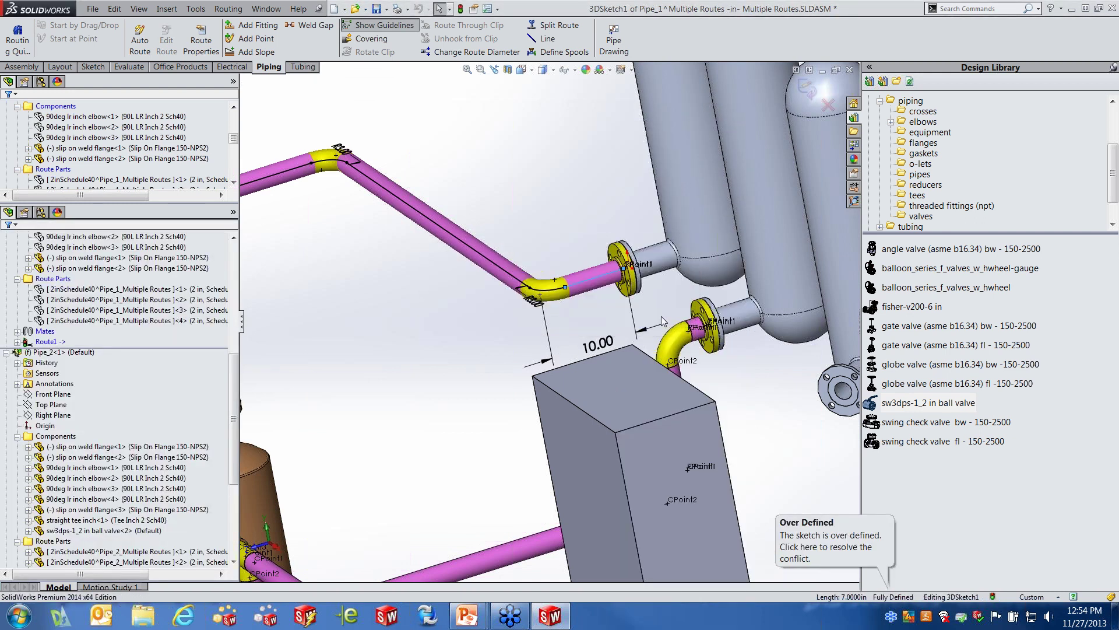
click(356, 383)
scroll(457, 377, up, 3)
middle_drag(465, 374, 477, 377)
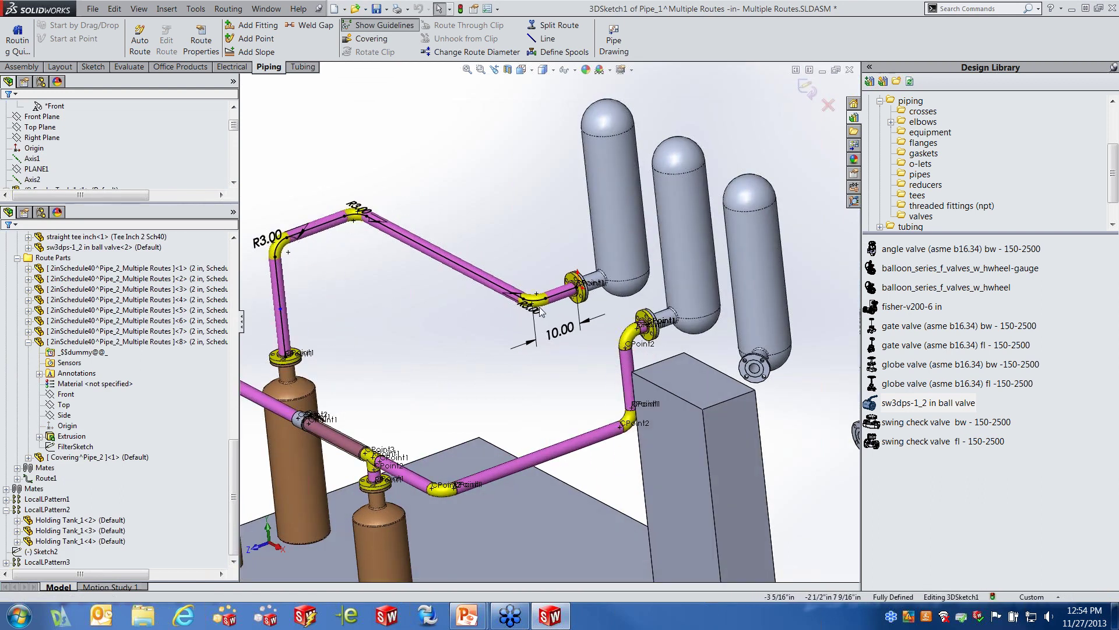
scroll(561, 286, down, 5)
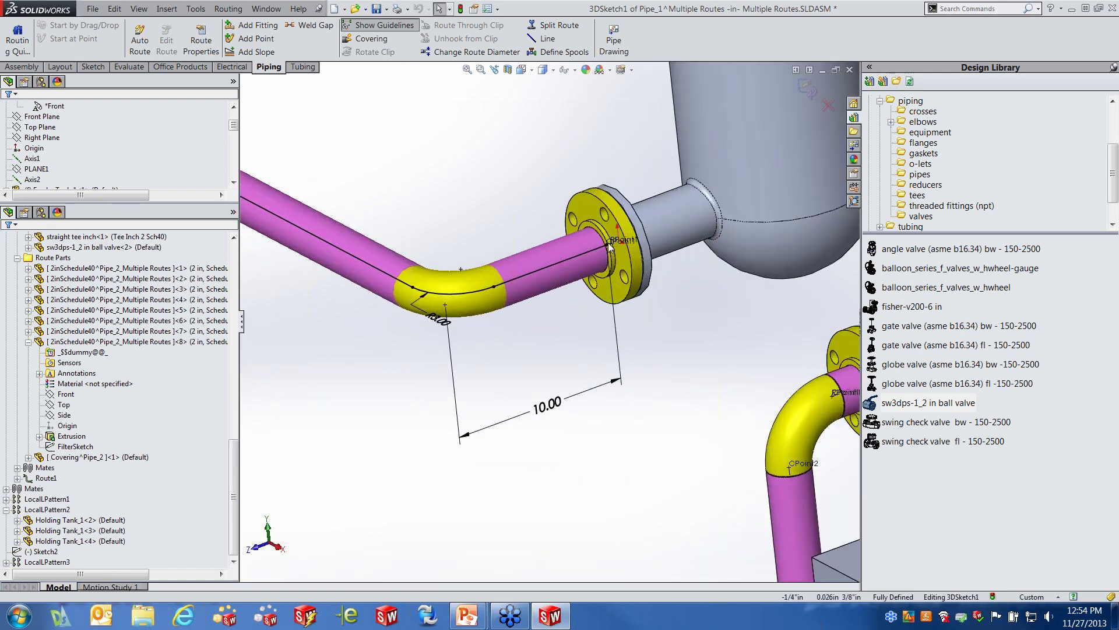
scroll(512, 328, up, 6)
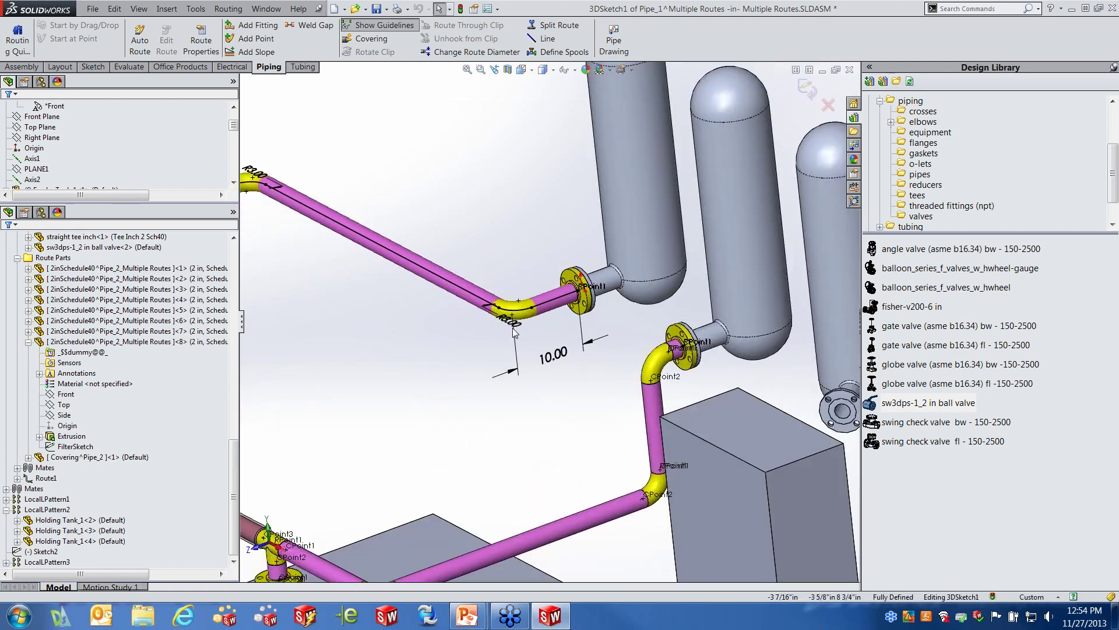
scroll(543, 309, down, 3)
click(543, 309)
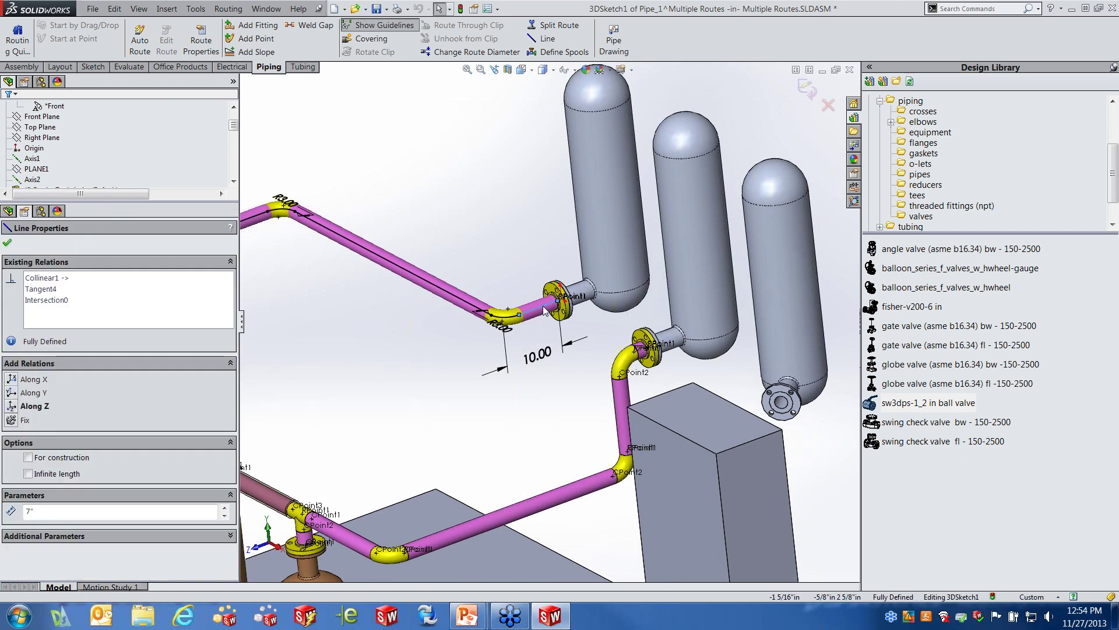
right_click(543, 309)
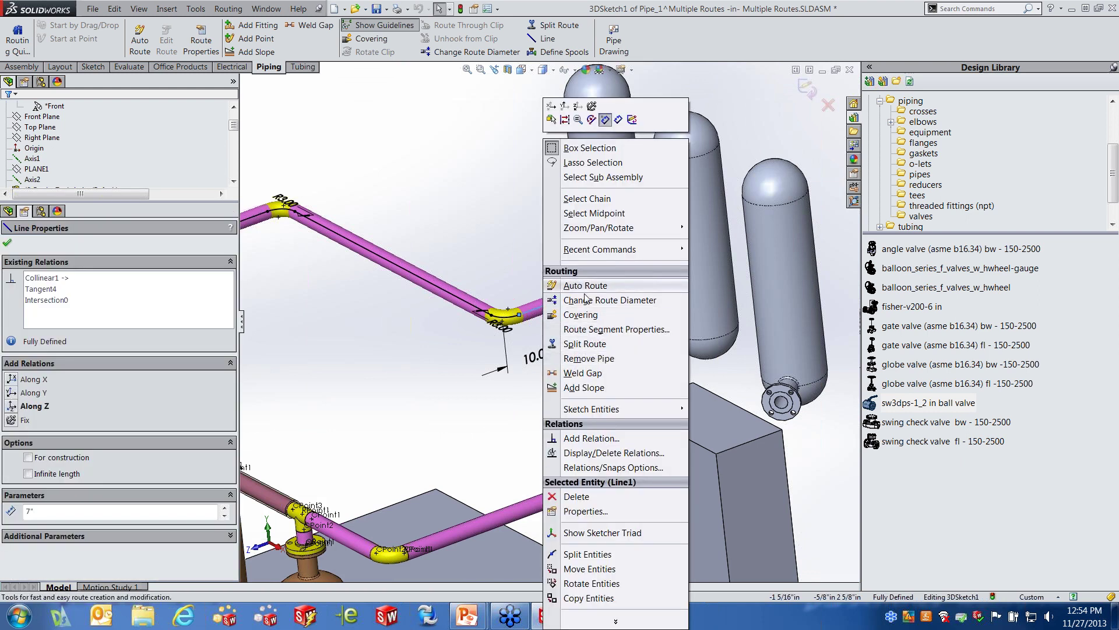
click(419, 397)
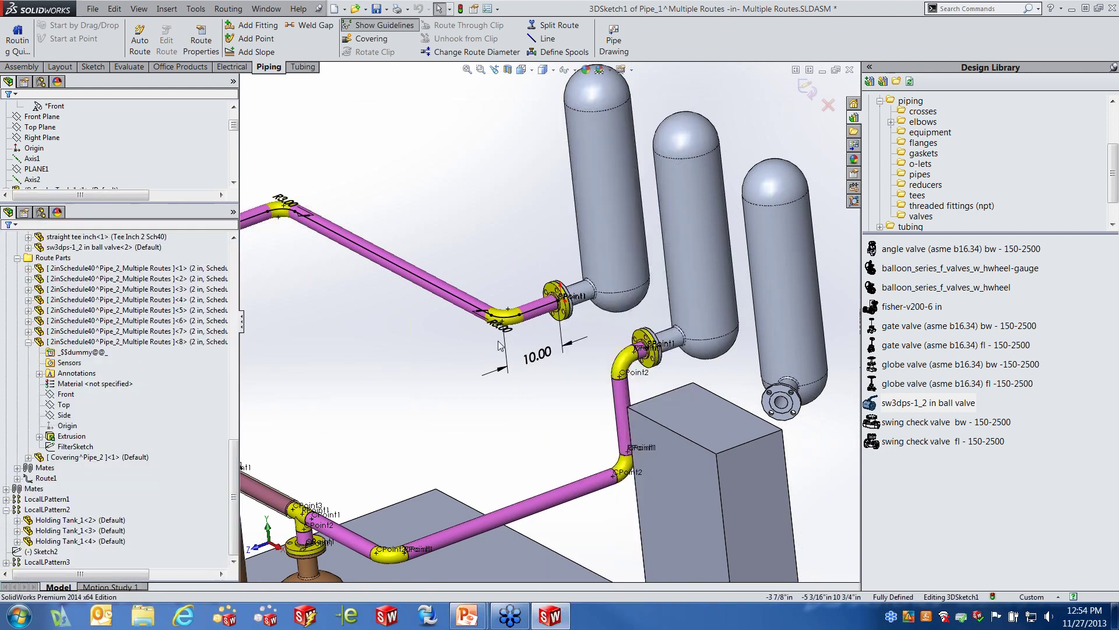
Step: Create weld gaps on the Pipe_1 route segment and change the gap between the elbow and the short pipe at the grey tank
scroll(530, 320, down, 5)
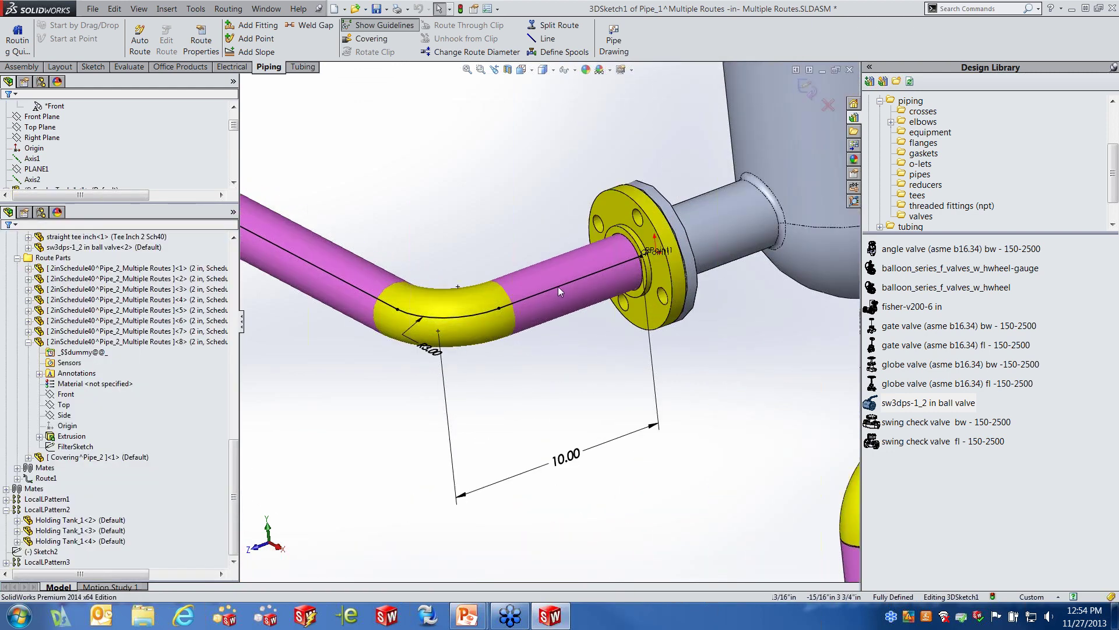
right_click(558, 284)
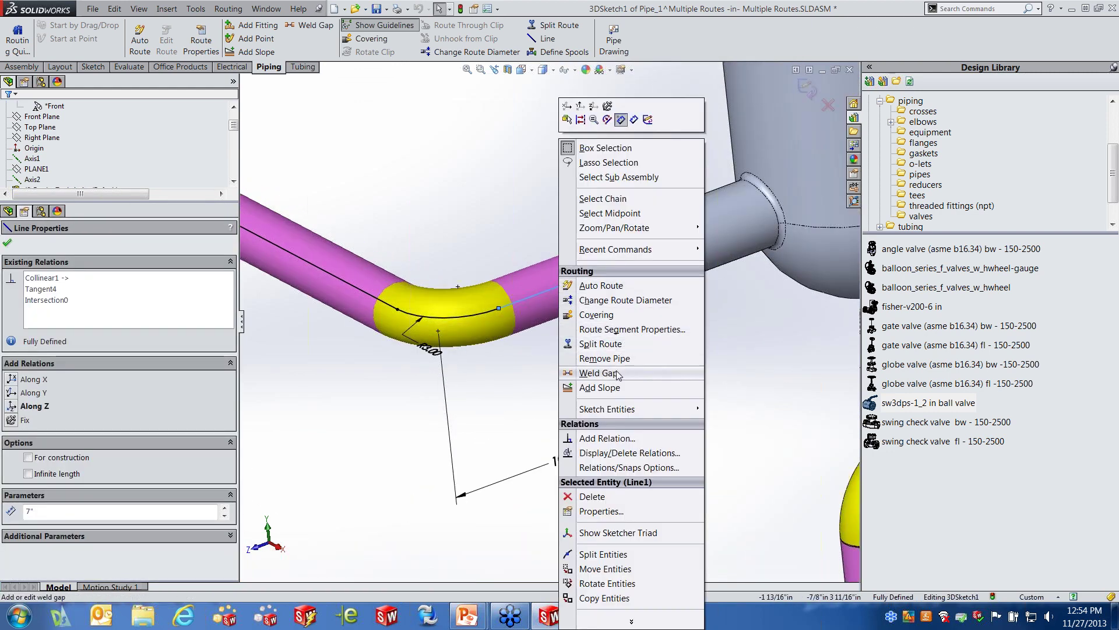
click(598, 373)
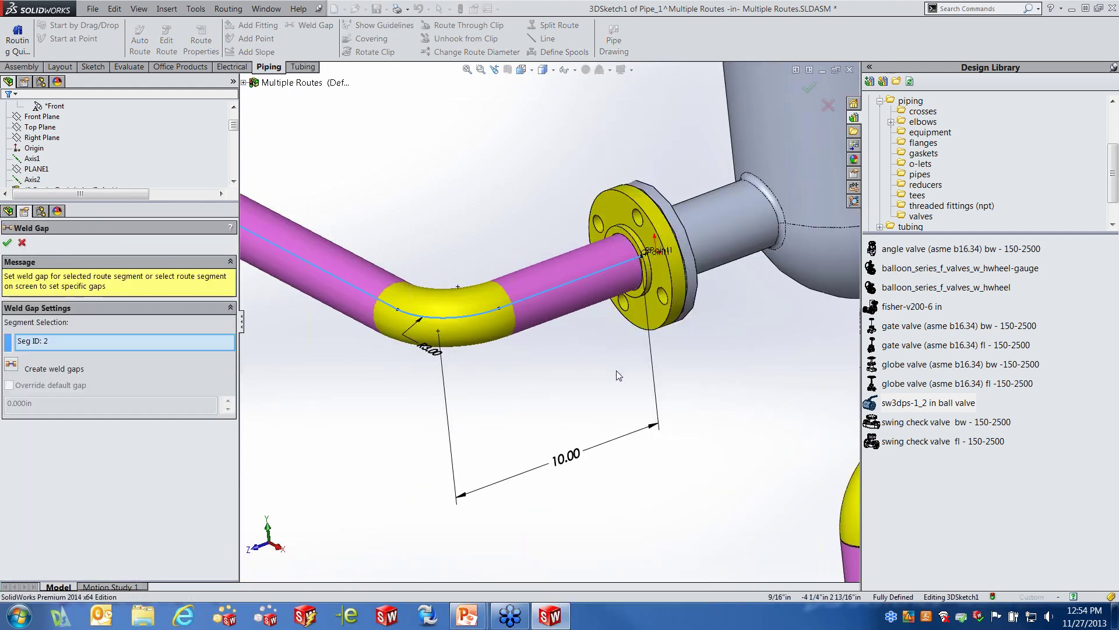
click(11, 364)
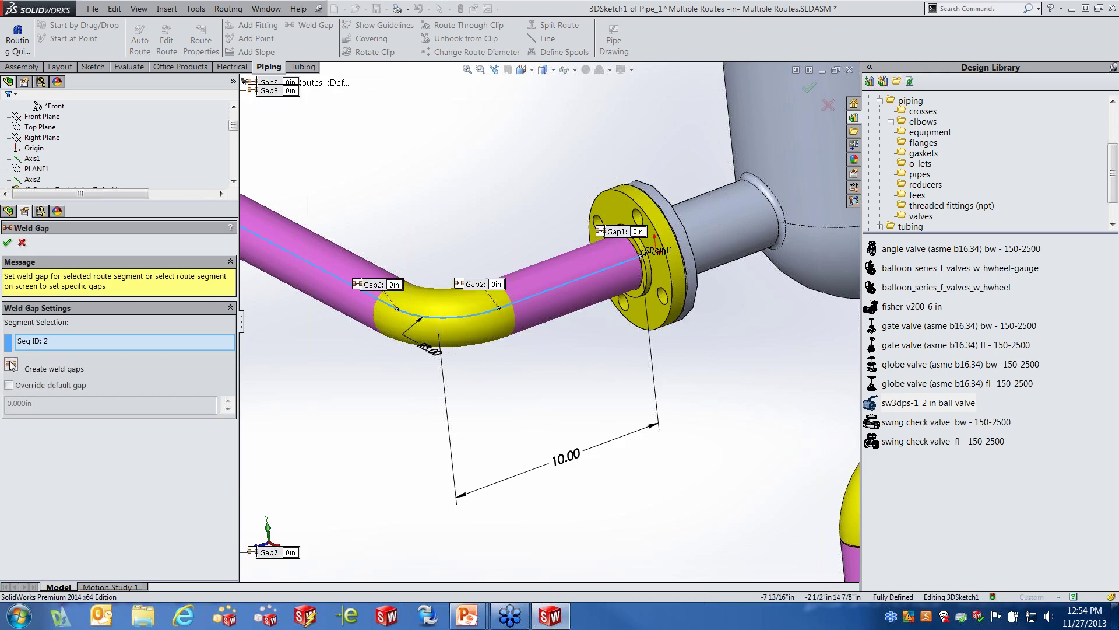
click(496, 284)
text(.205)
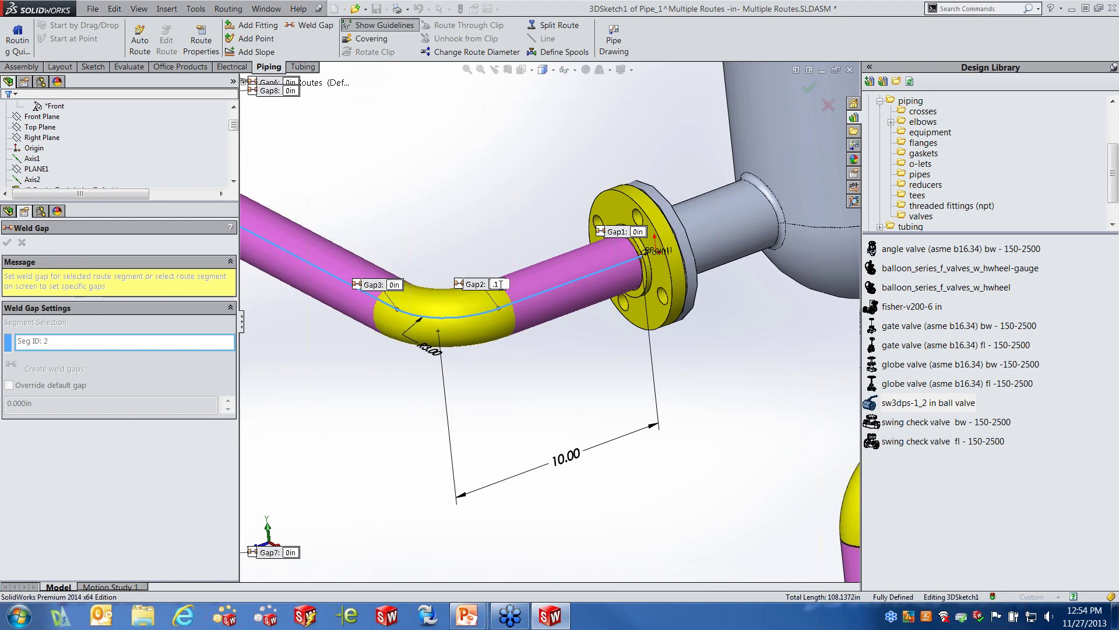
key(Return)
click(8, 243)
Step: Examine the weld gap joint between the Pipe_1 elbow and the short pipe leading to the flange
scroll(532, 255, down, 5)
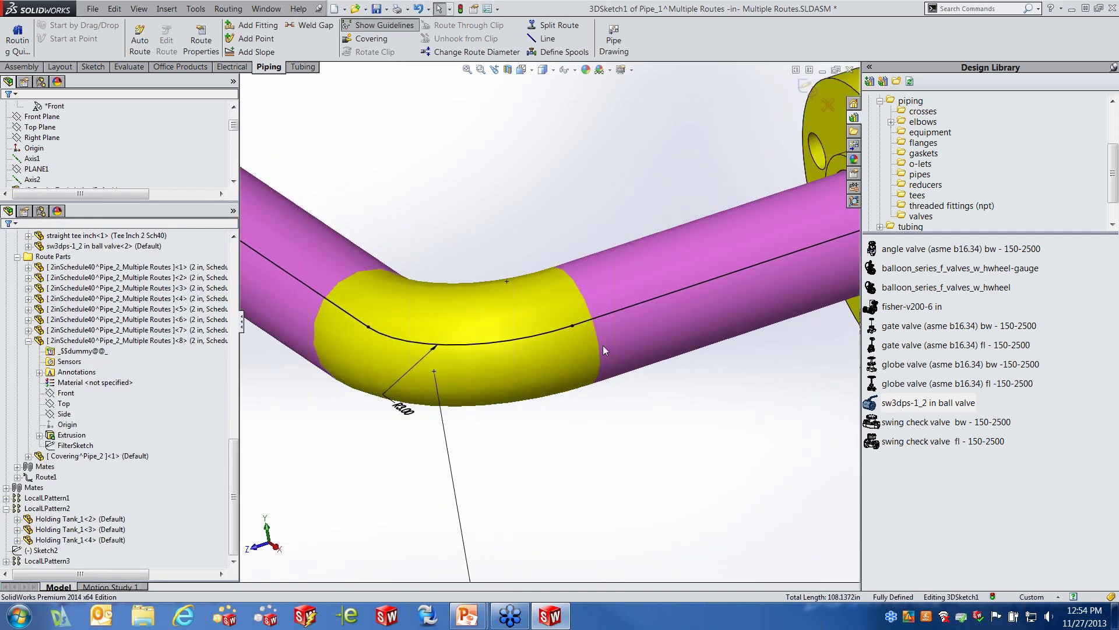
scroll(602, 342, up, 2)
click(599, 310)
right_click(599, 310)
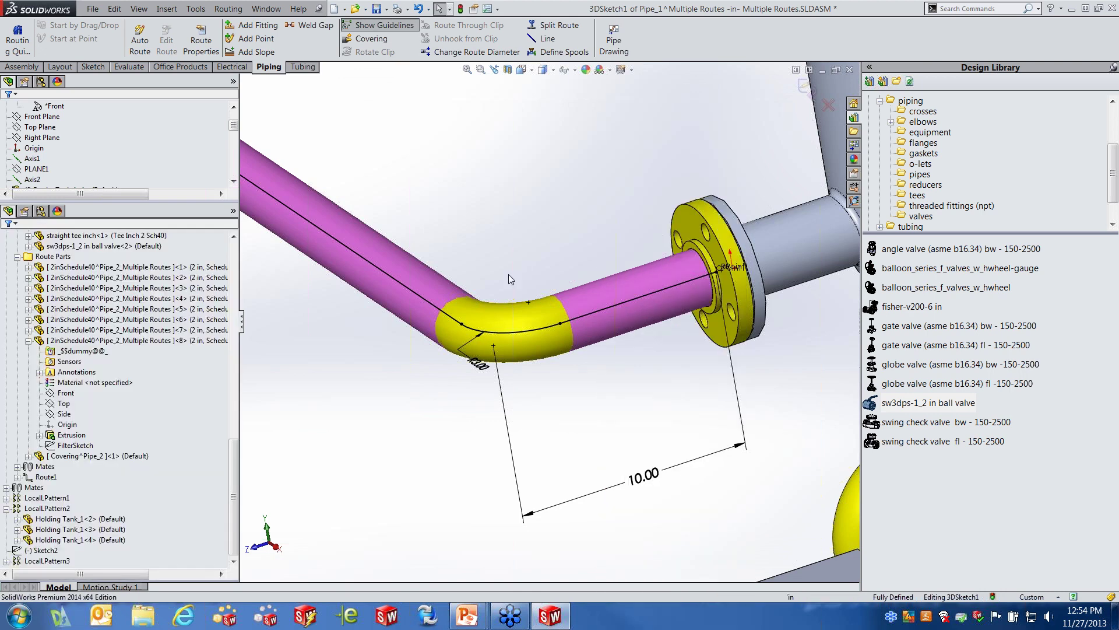
scroll(530, 345, up, 2)
scroll(530, 345, up, 3)
middle_drag(529, 345, 590, 354)
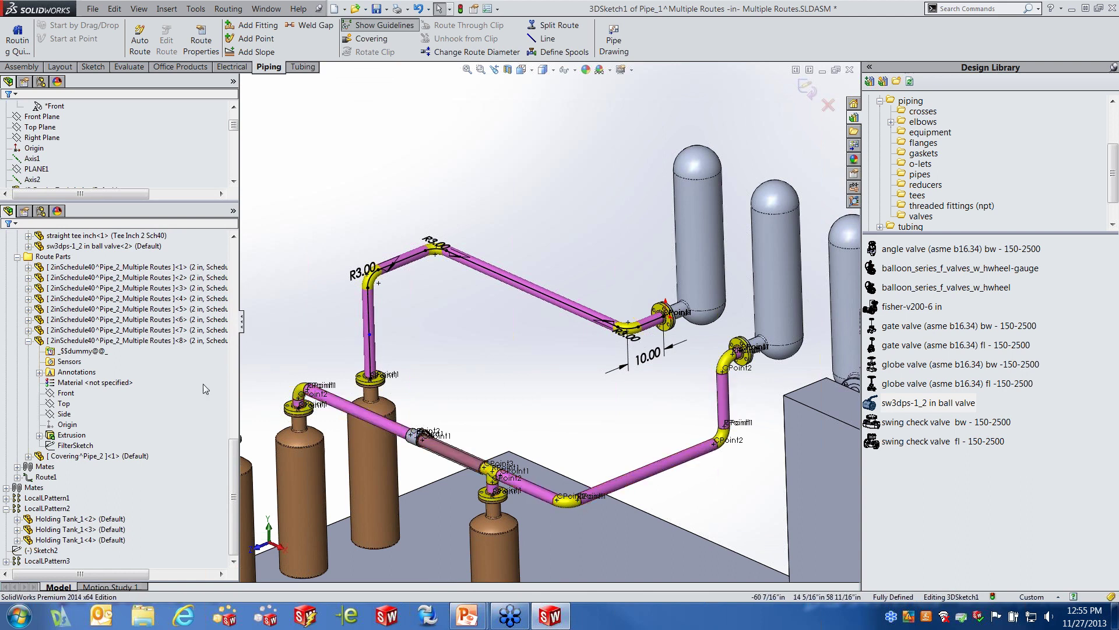
Step: Finish editing the Pipe_1 route and close the Multiple Routes assembly without saving the modified documents
drag(238, 437, 240, 362)
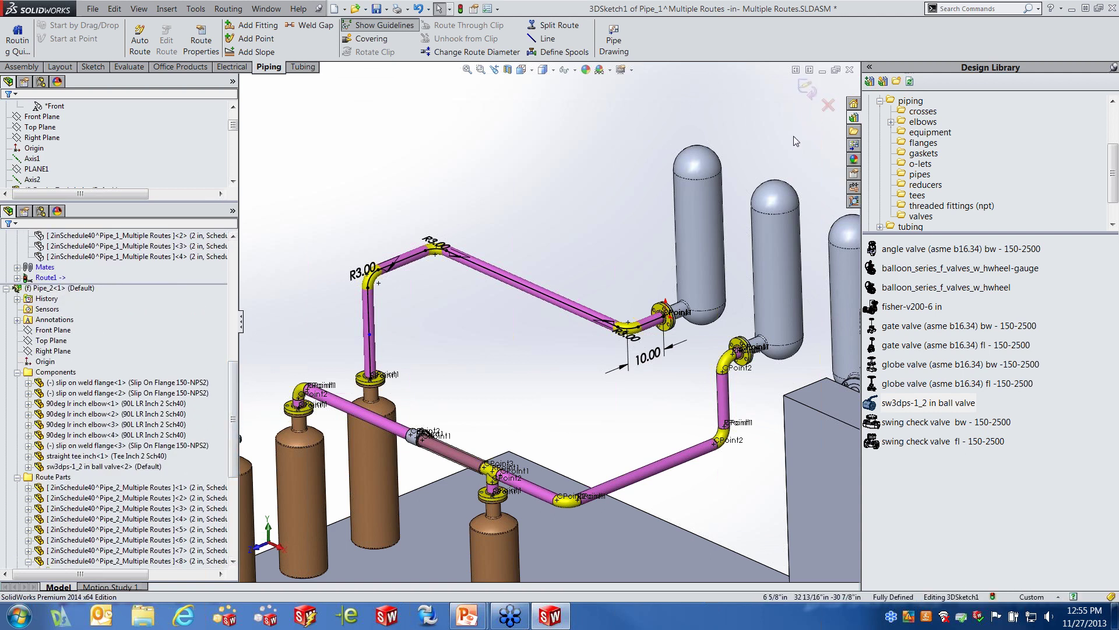
click(811, 103)
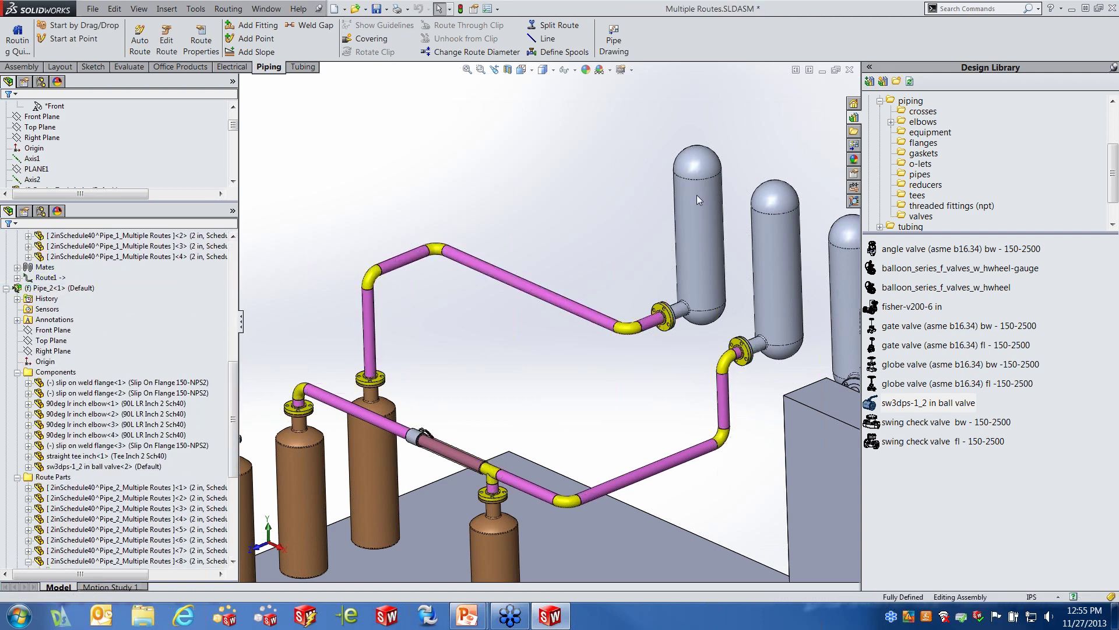
scroll(583, 224, up, 3)
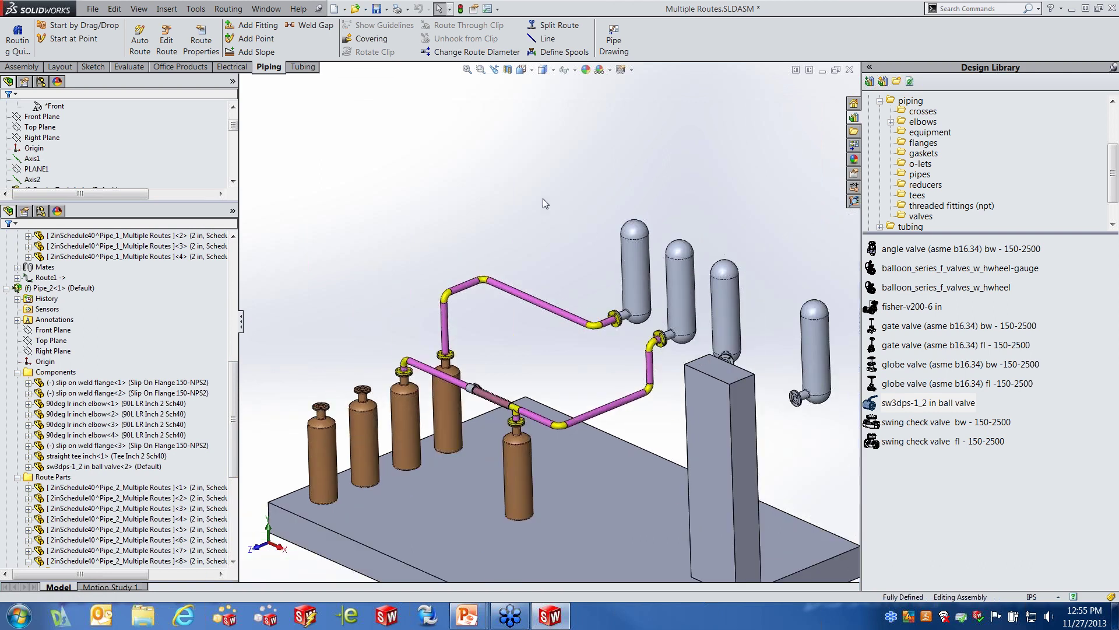
click(850, 69)
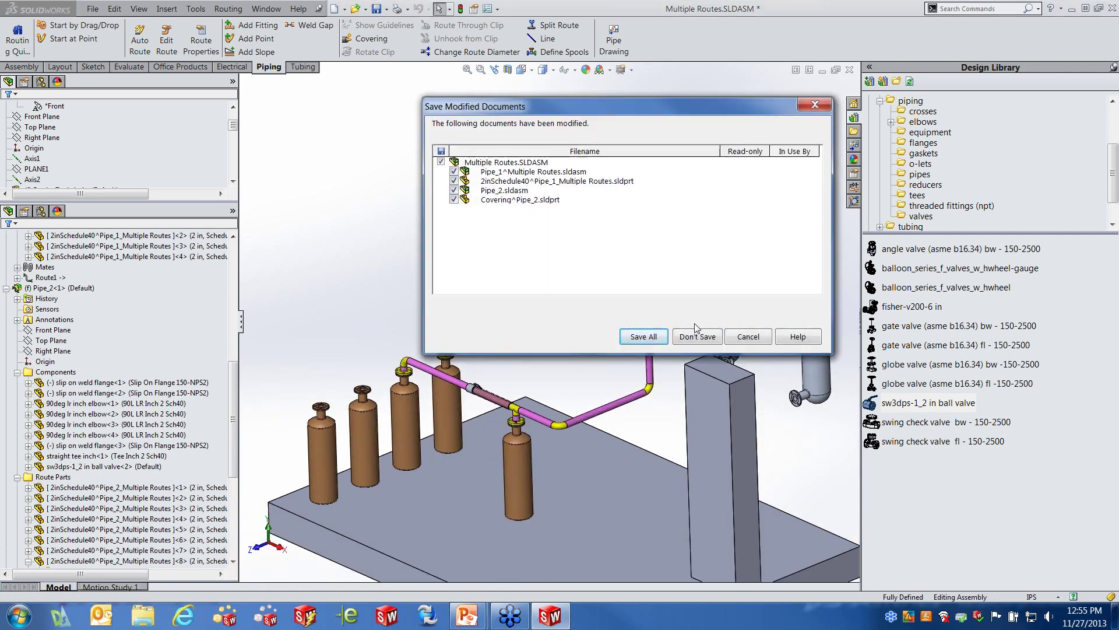
click(703, 336)
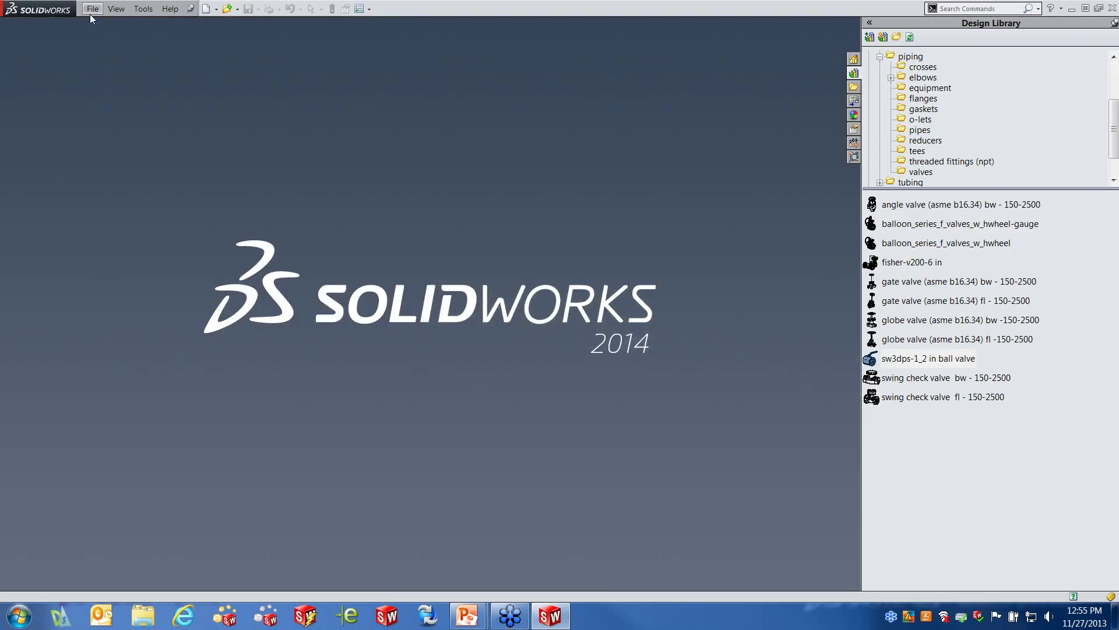
Step: Open the recent Tubing.SLDASM assembly and browse the design library to the tube fittings
click(92, 9)
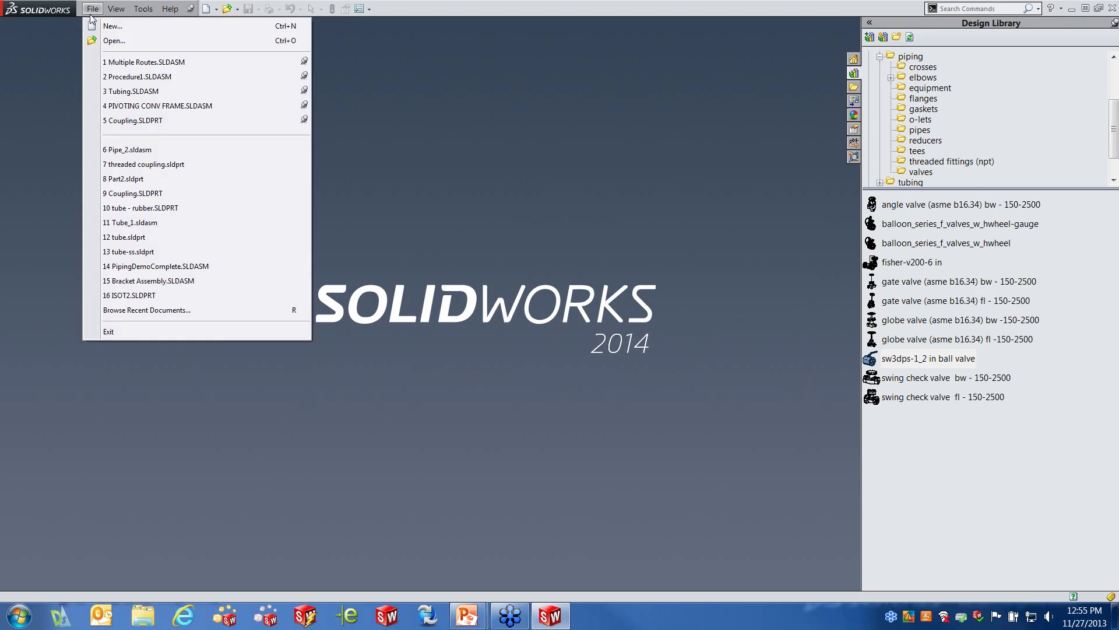
click(145, 92)
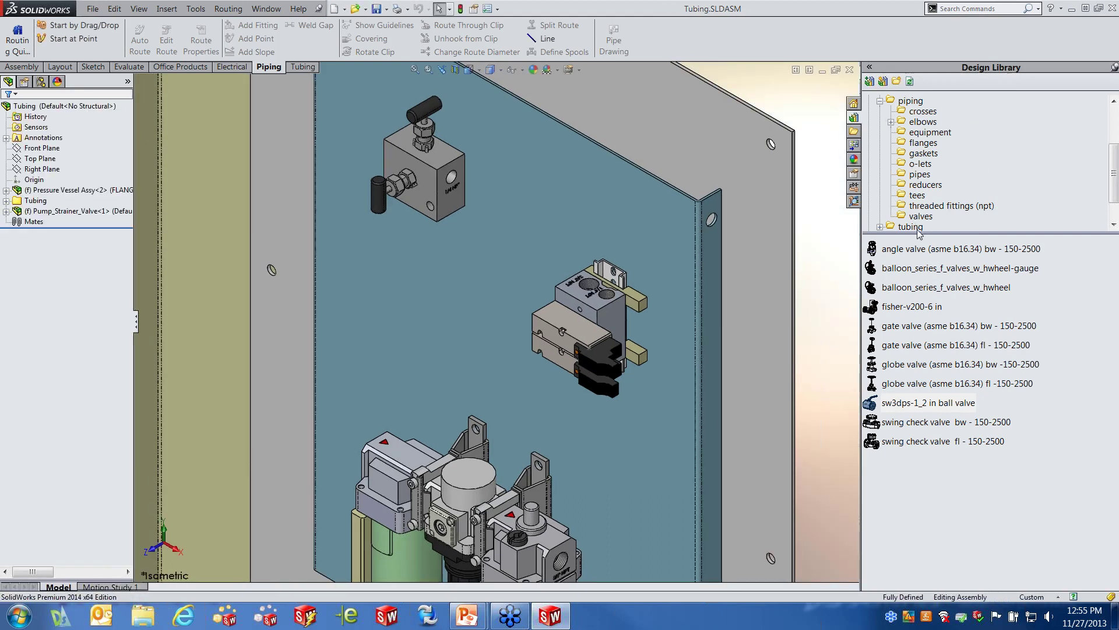
click(918, 229)
double_click(905, 307)
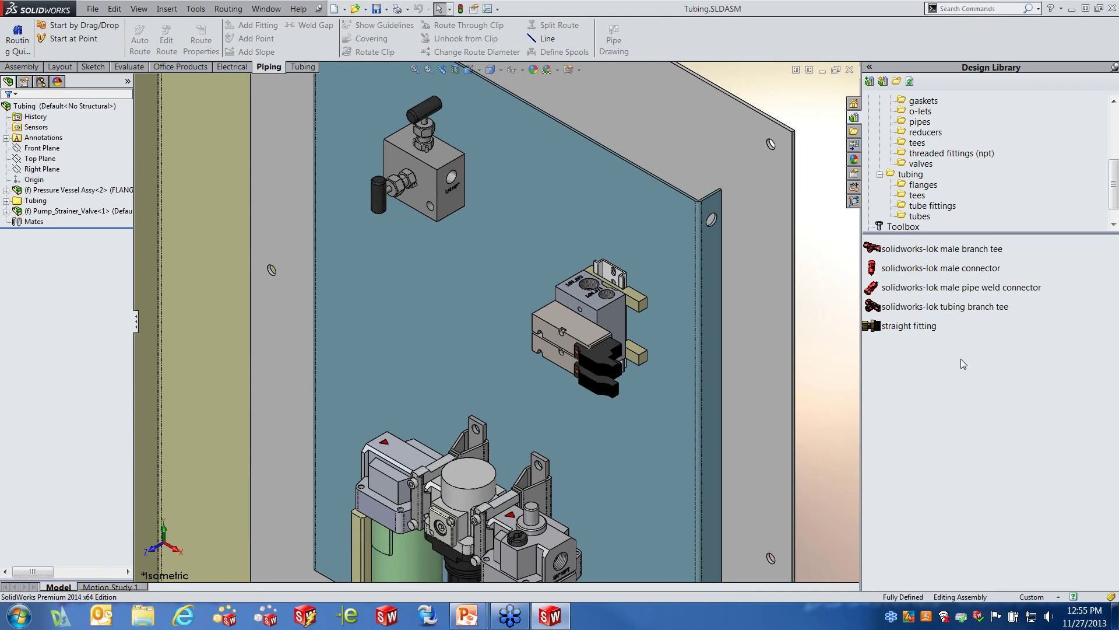
Step: Place a .25 TUBE X .25 NPT straight fitting in the valve manifold's smaller top port and accept the tube-ss route properties
scroll(610, 294, down, 5)
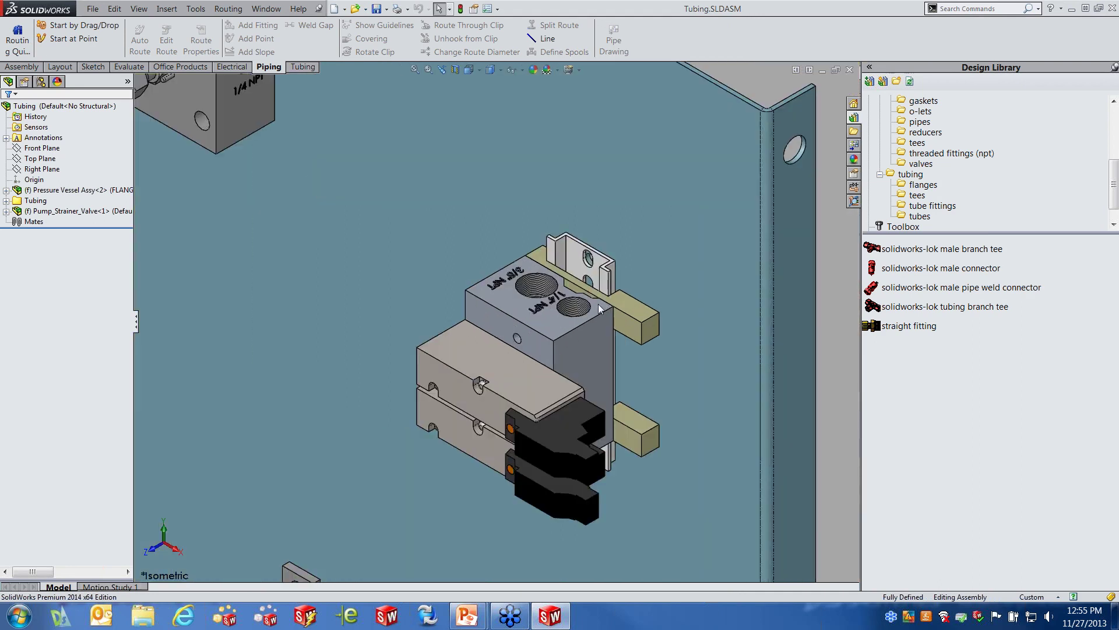
drag(923, 330, 587, 298)
click(244, 307)
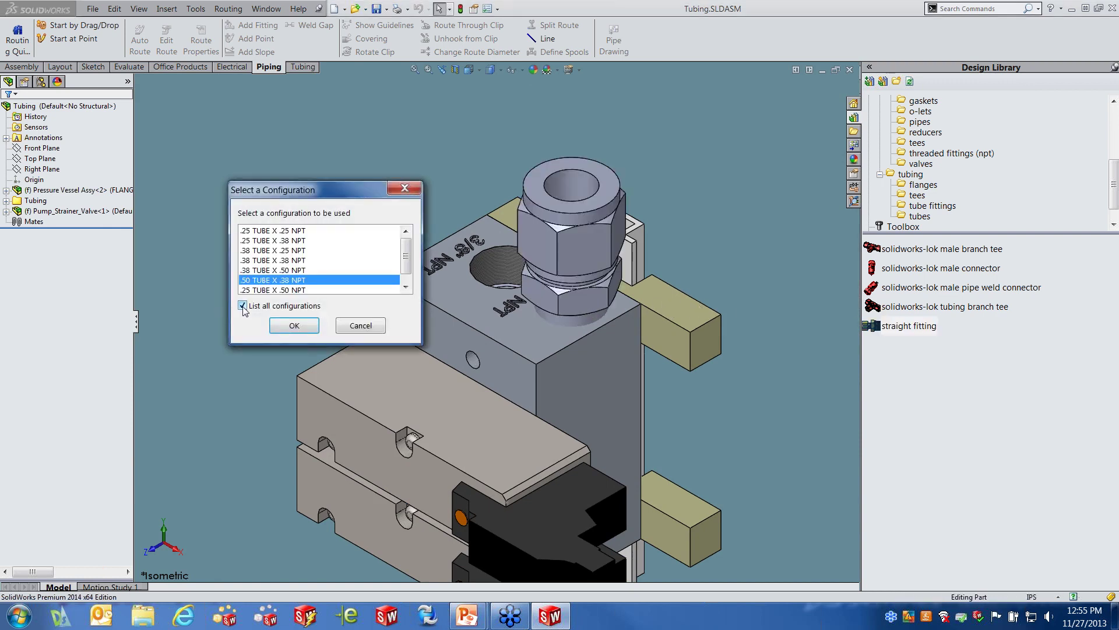
click(283, 231)
click(294, 326)
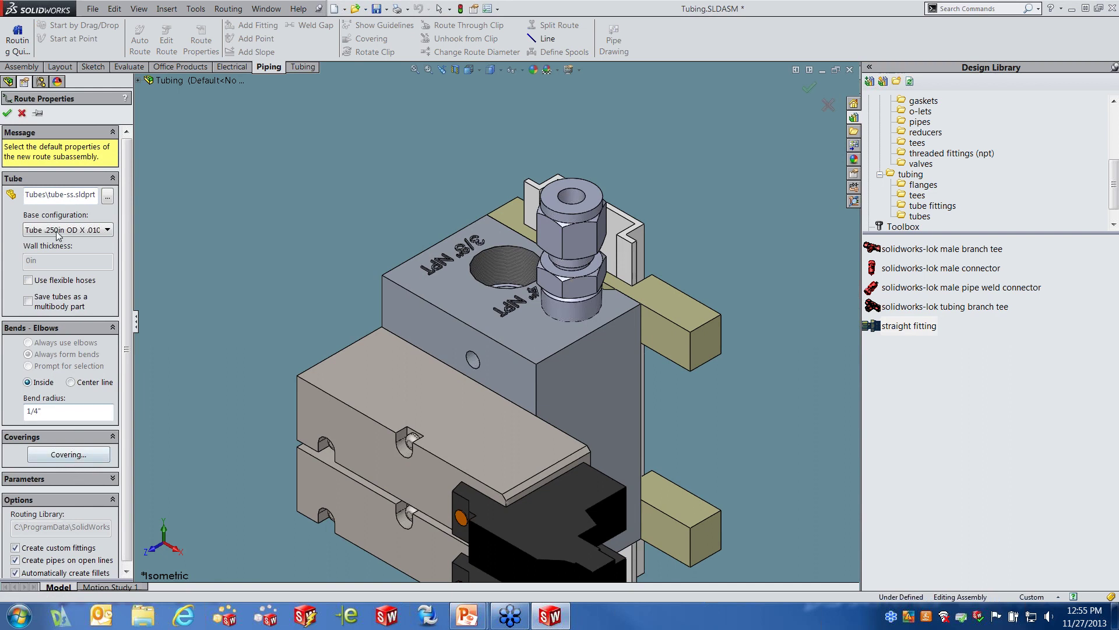
drag(51, 200, 101, 201)
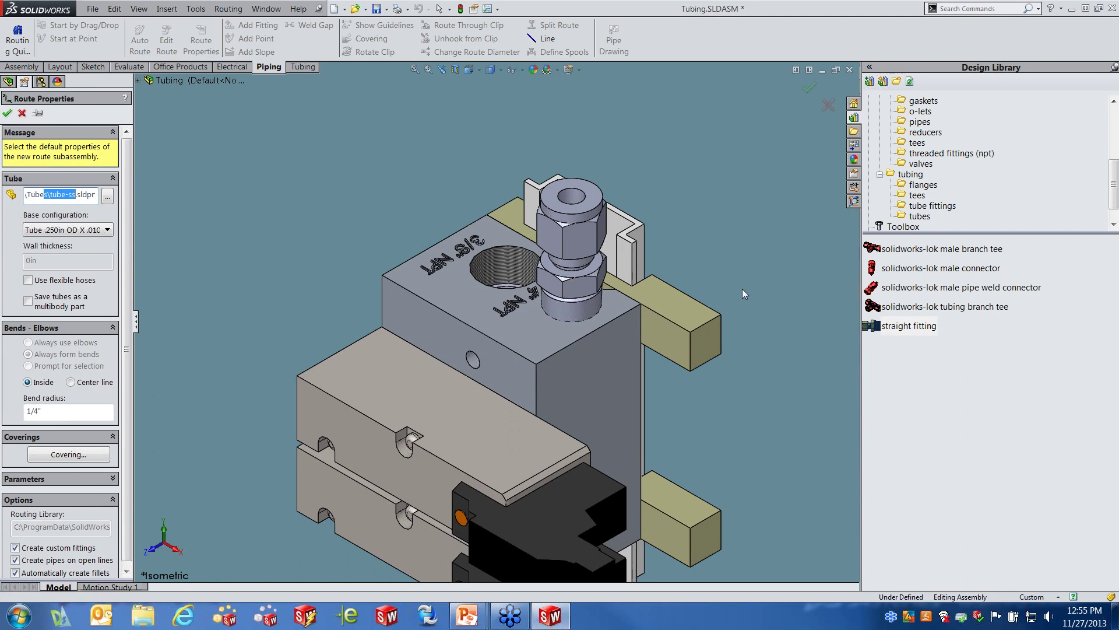
mouse_move(918, 327)
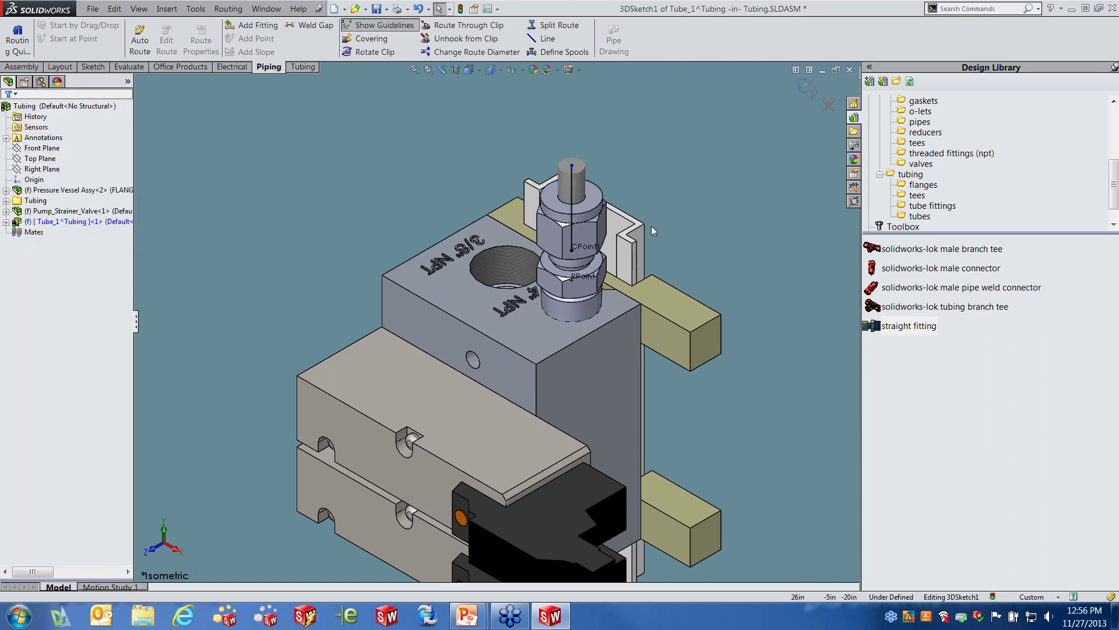
Step: Add a second straight fitting, configuration .25 TUBE X .25 NPT, to the side port of the grey block with the two black handles
scroll(649, 221, up, 5)
scroll(351, 173, down, 5)
drag(909, 326, 420, 237)
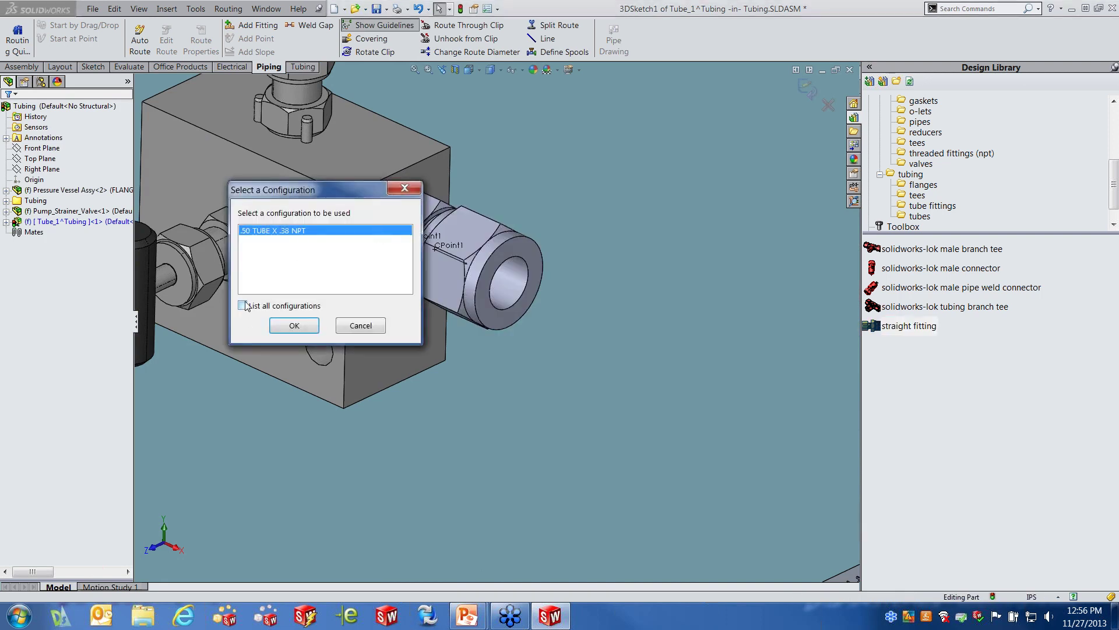
click(242, 306)
click(272, 231)
click(294, 325)
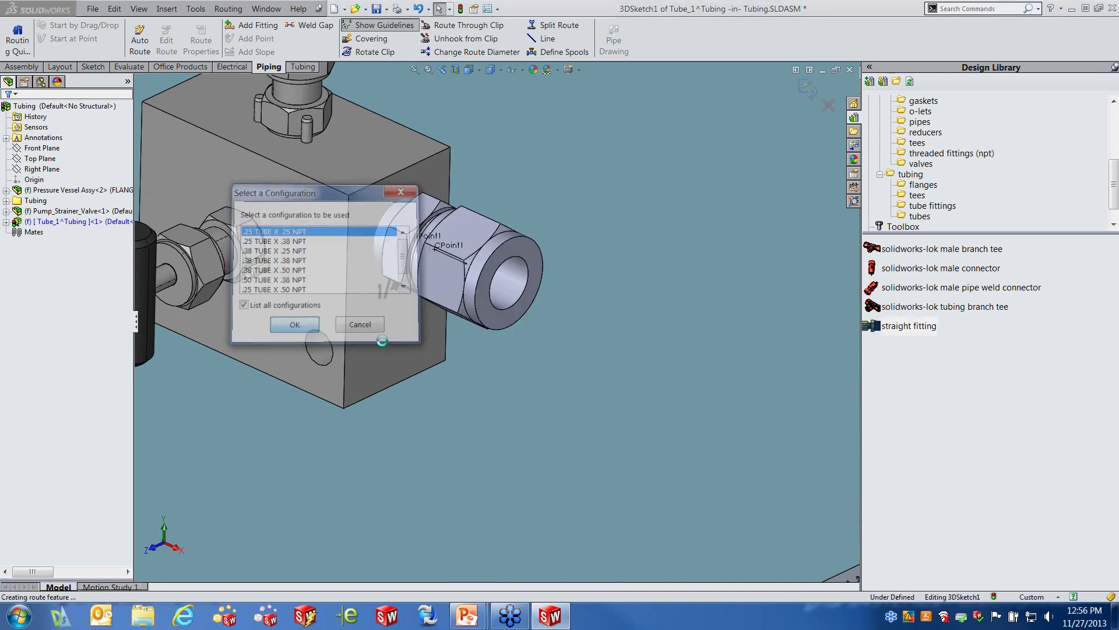
Step: Auto-route a non-orthogonal flexible path between the open tube ends of the two straight fittings and accept it
scroll(522, 352, up, 5)
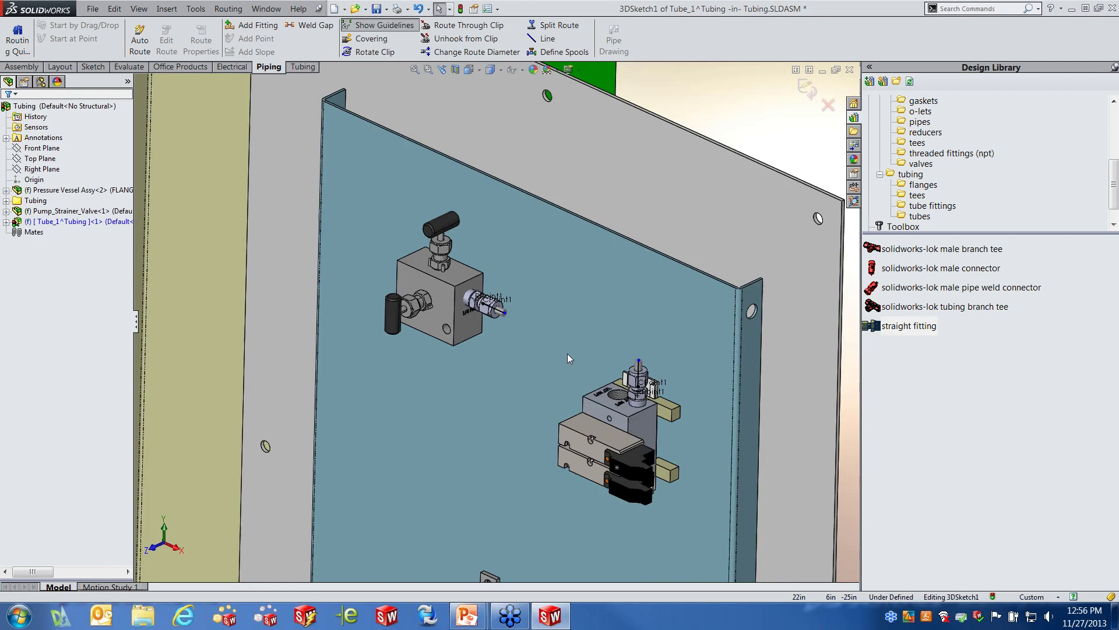
right_click(638, 362)
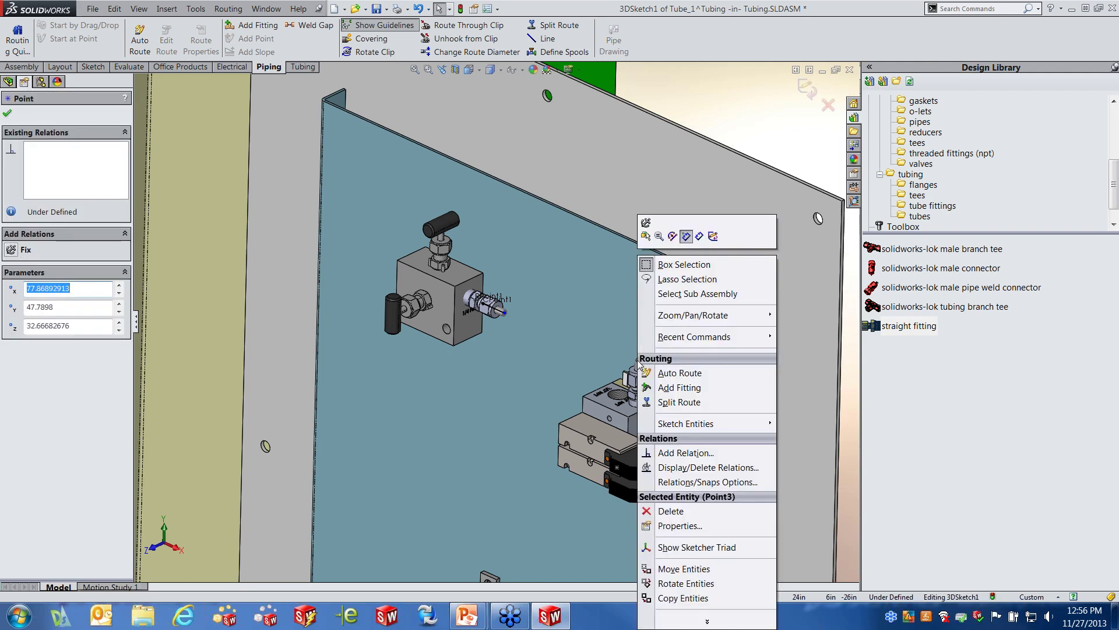
click(696, 374)
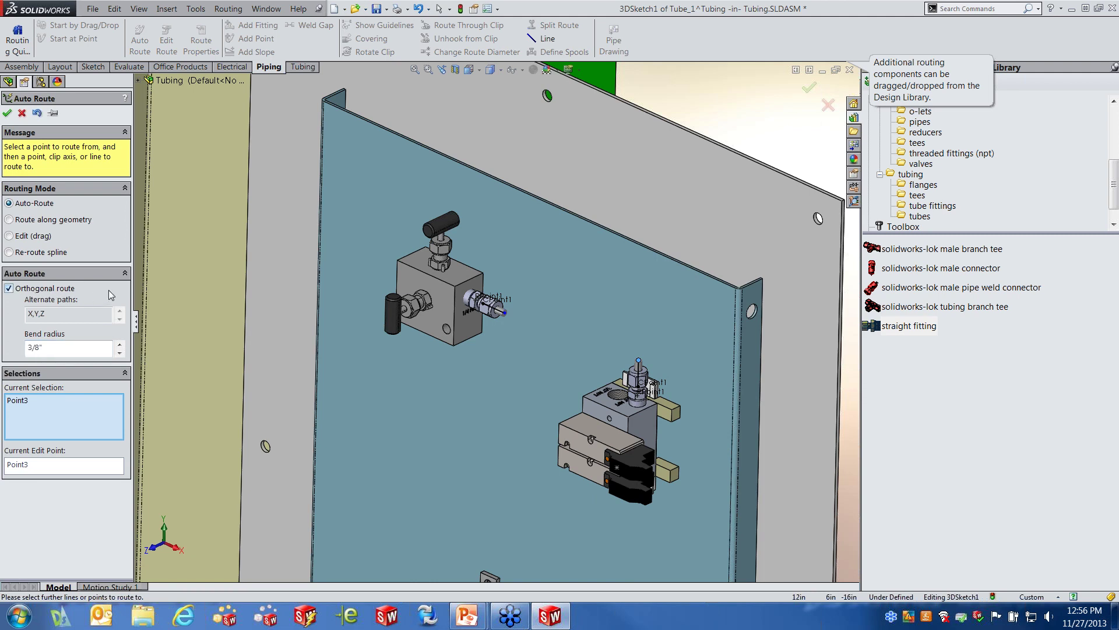
click(9, 288)
click(505, 313)
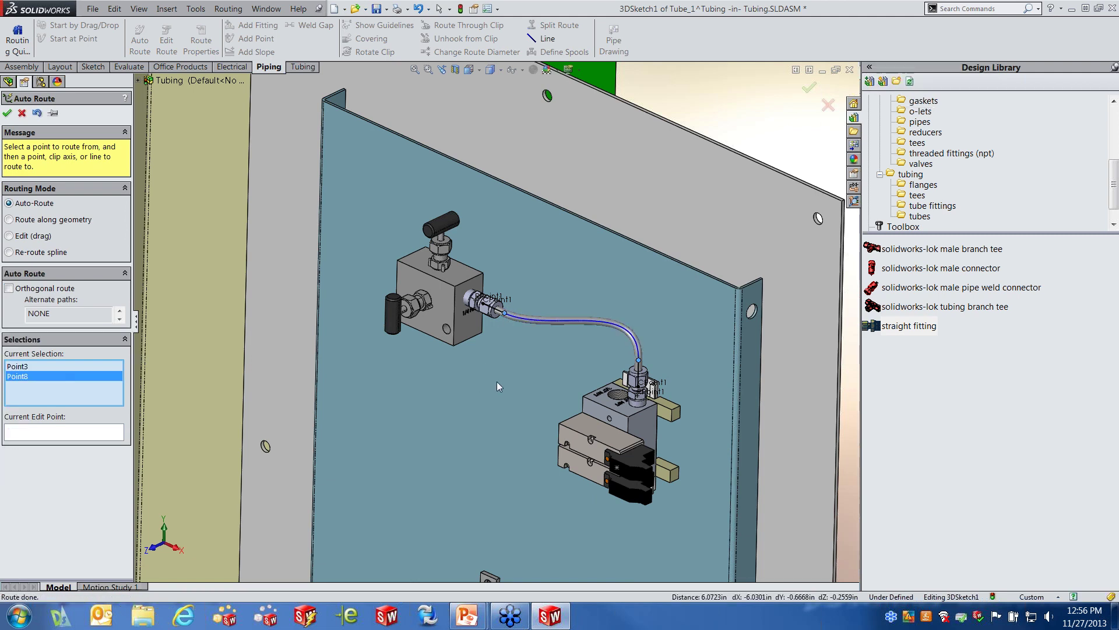
click(8, 112)
Step: Lengthen the straight tube section at the handled block's fitting by moving its endpoint to about X 72.98 in
middle_drag(489, 446, 556, 419)
click(529, 280)
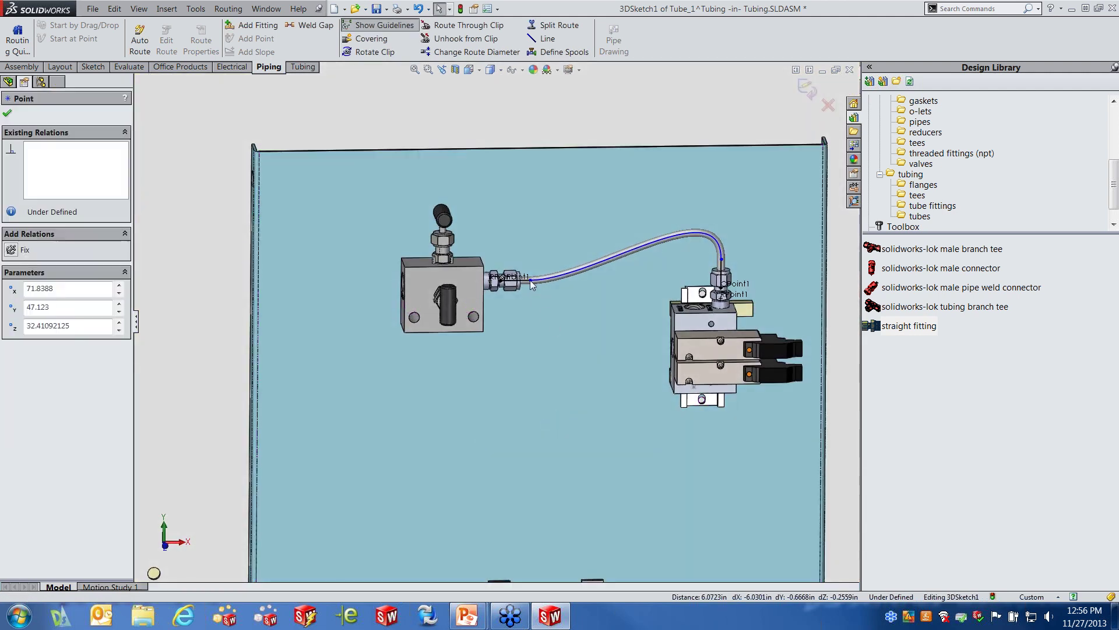
mouse_move(545, 281)
mouse_down()
mouse_move(576, 278)
mouse_move(566, 279)
mouse_up()
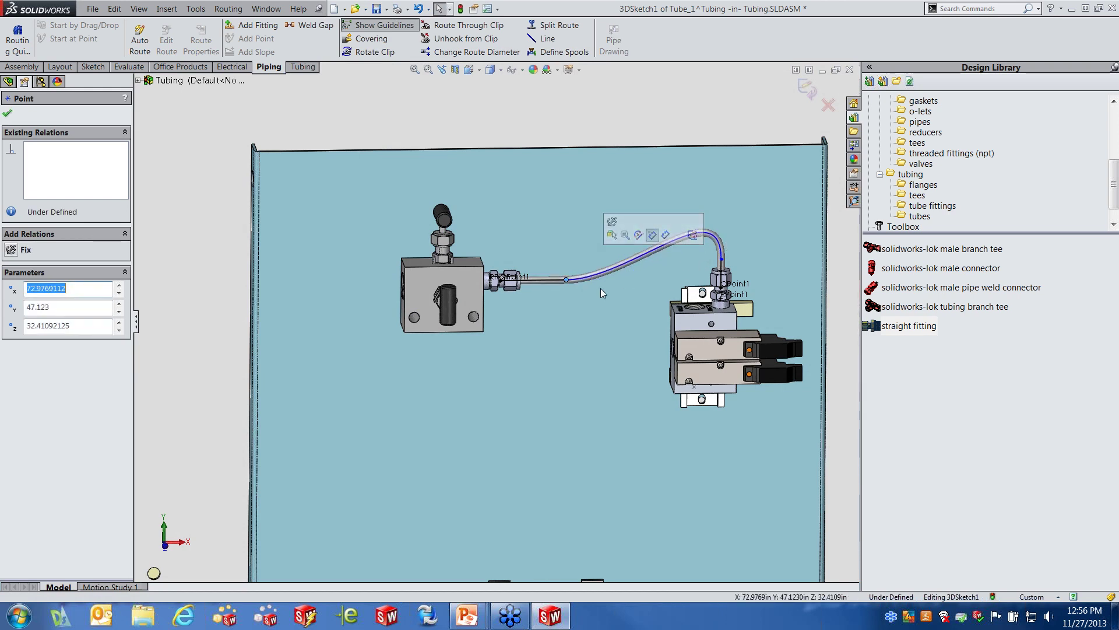
Step: Move the endpoint of the straight tube section at the handled block's fitting to about X 72.48 in and finish the route sketch
scroll(658, 253, down, 3)
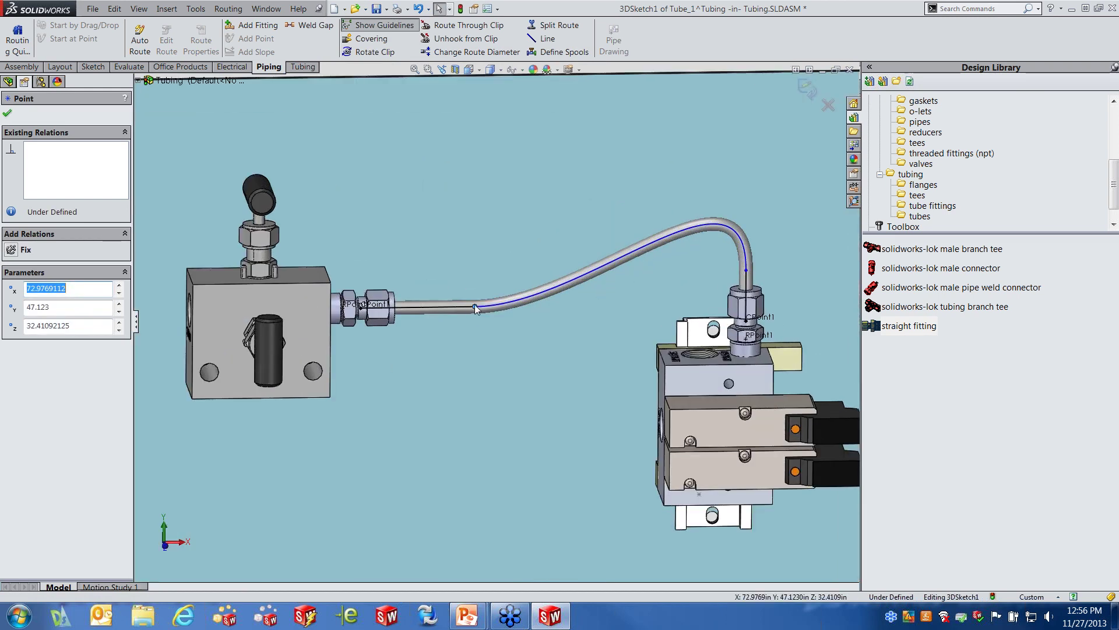
drag(478, 306, 562, 301)
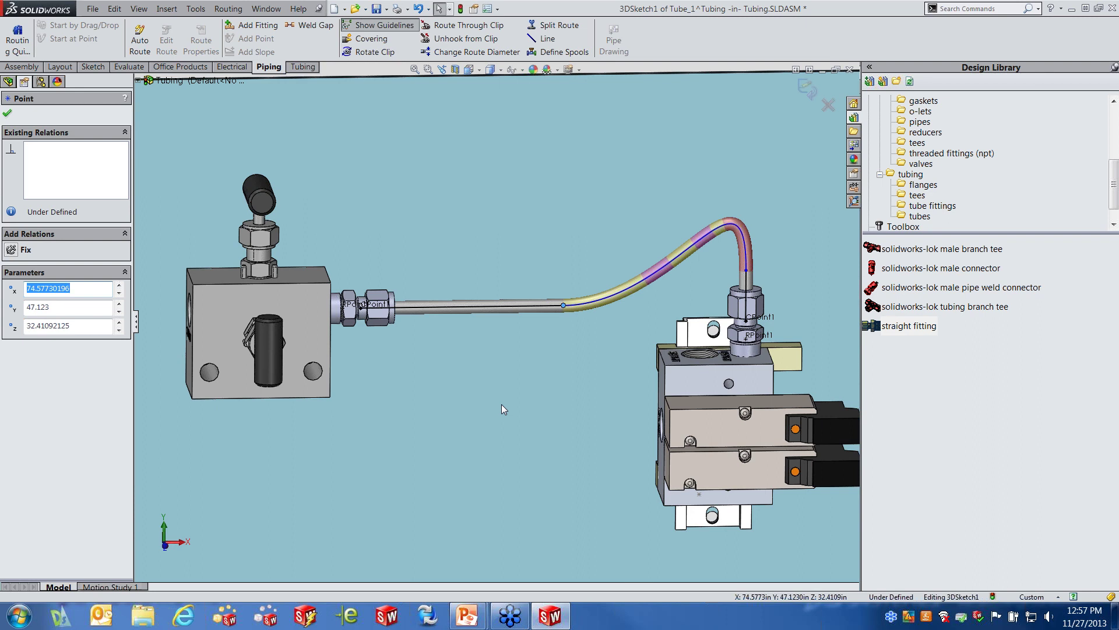
drag(564, 305, 448, 307)
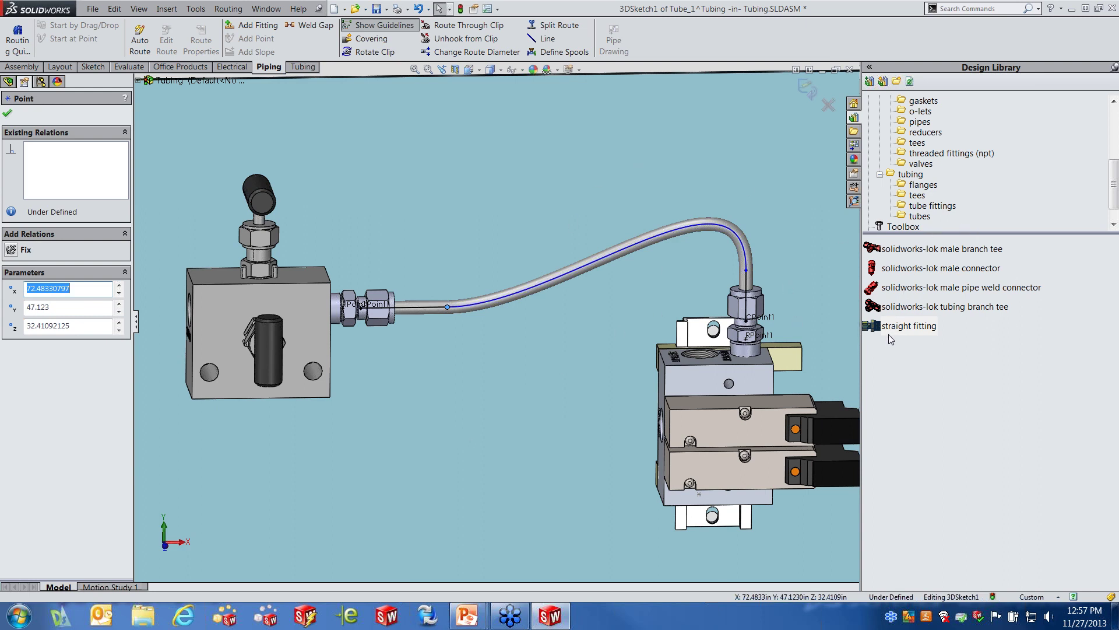
mouse_move(889, 334)
click(808, 89)
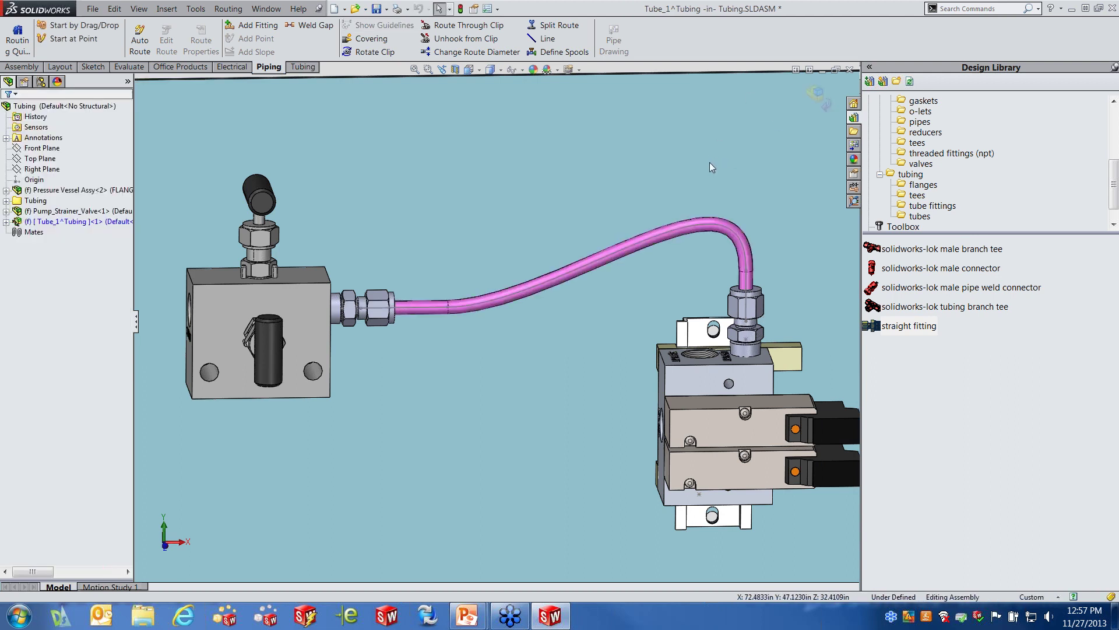
Step: Expand the Tube_1 subassembly in the feature tree and return to editing the top-level Tubing assembly
click(302, 68)
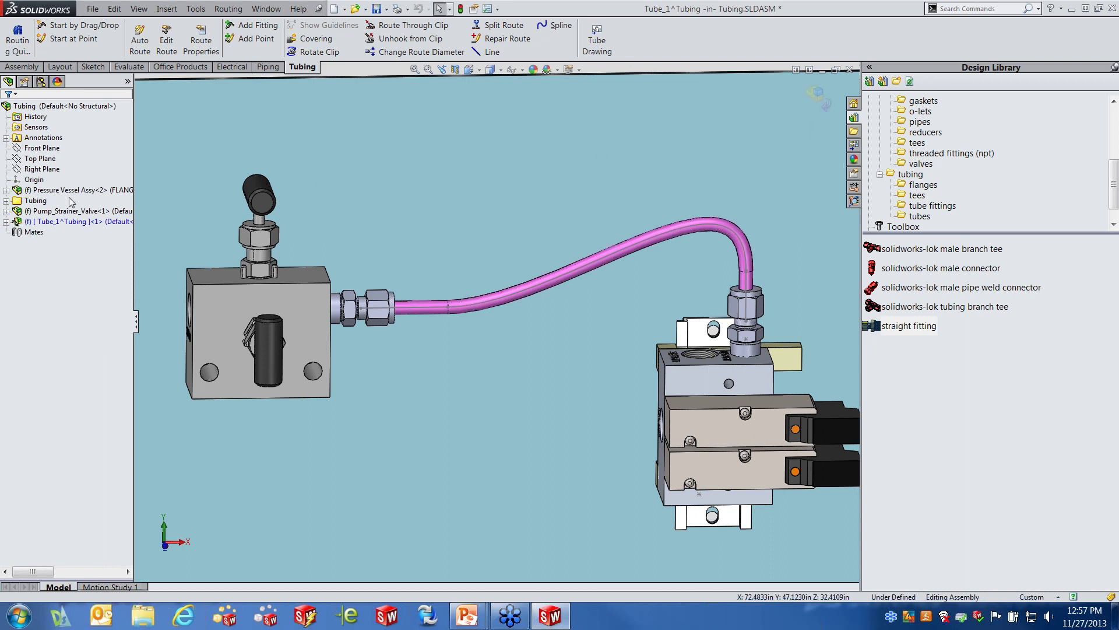
click(6, 222)
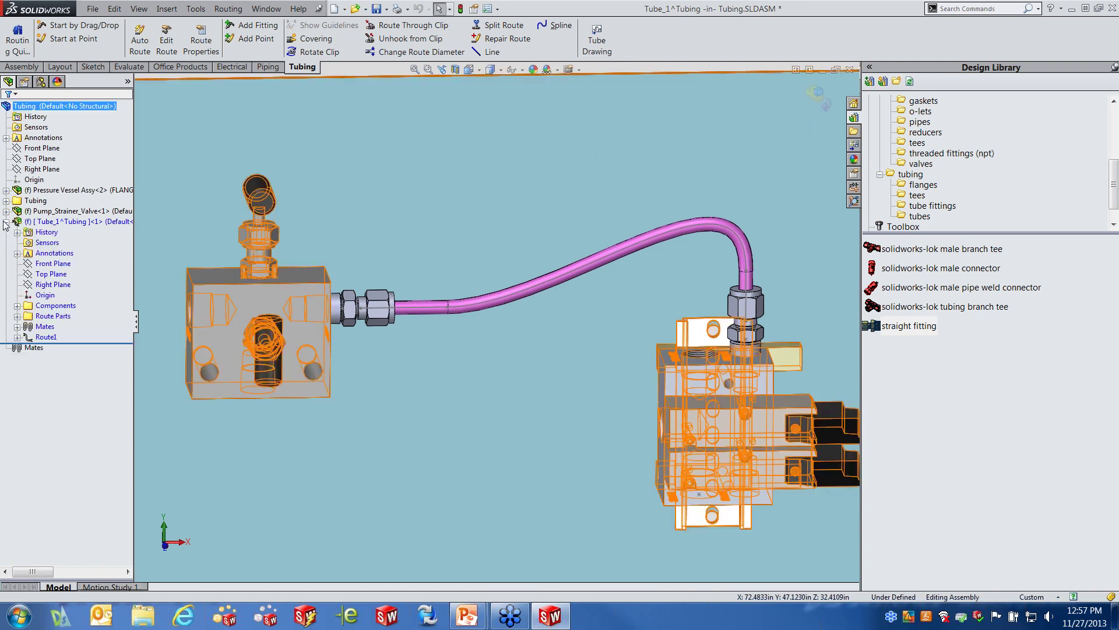
click(61, 306)
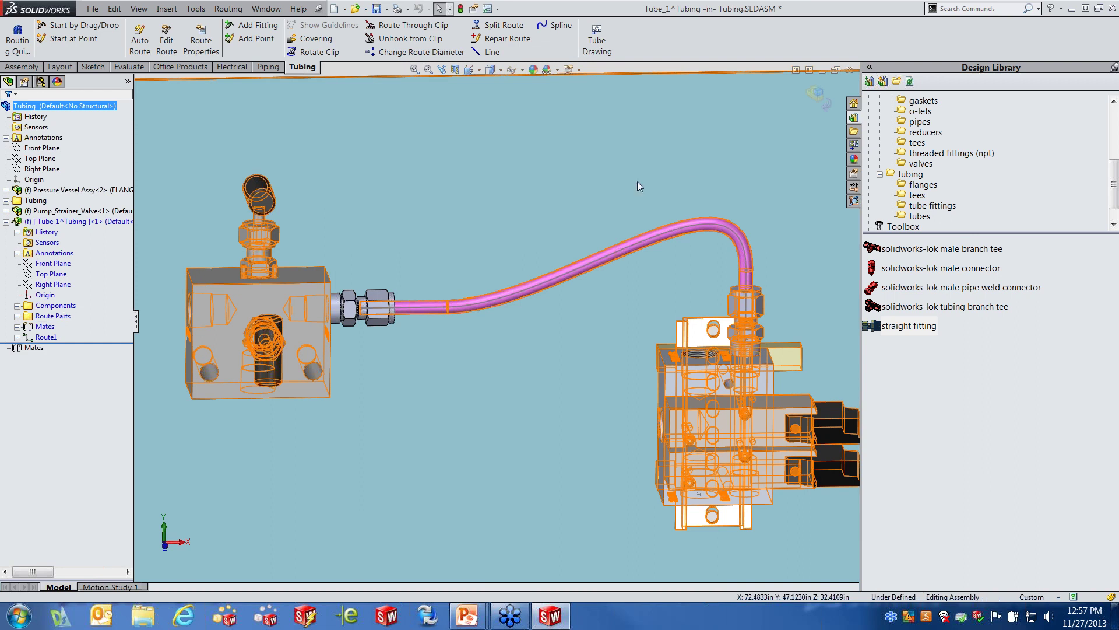
click(815, 96)
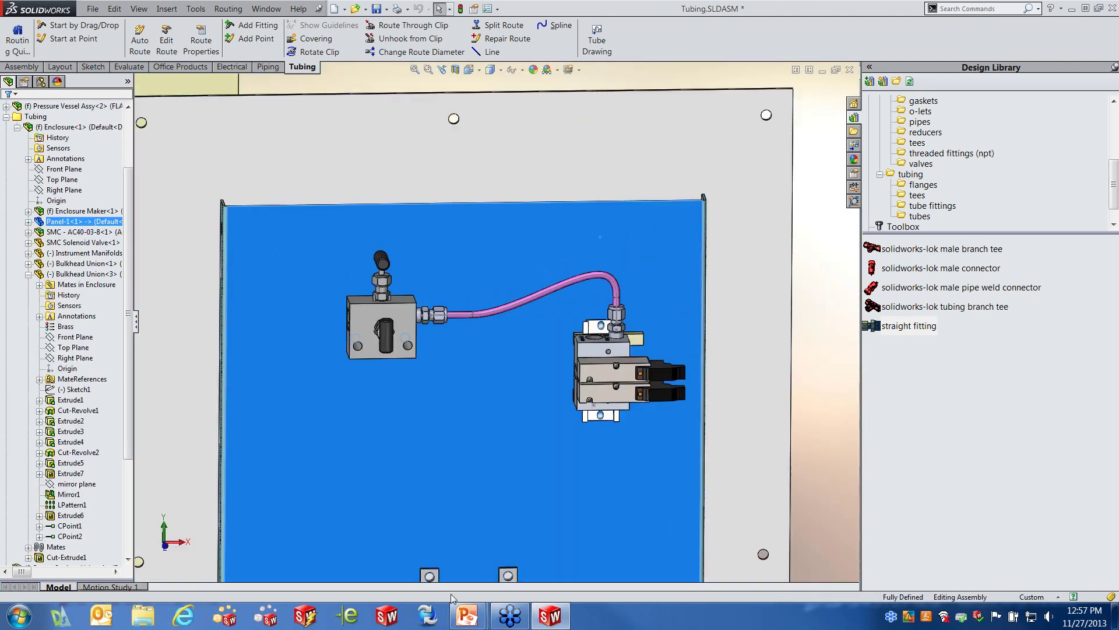
Step: Switch to the PowerPoint slide show and advance to the Create Components slide
mouse_move(464, 618)
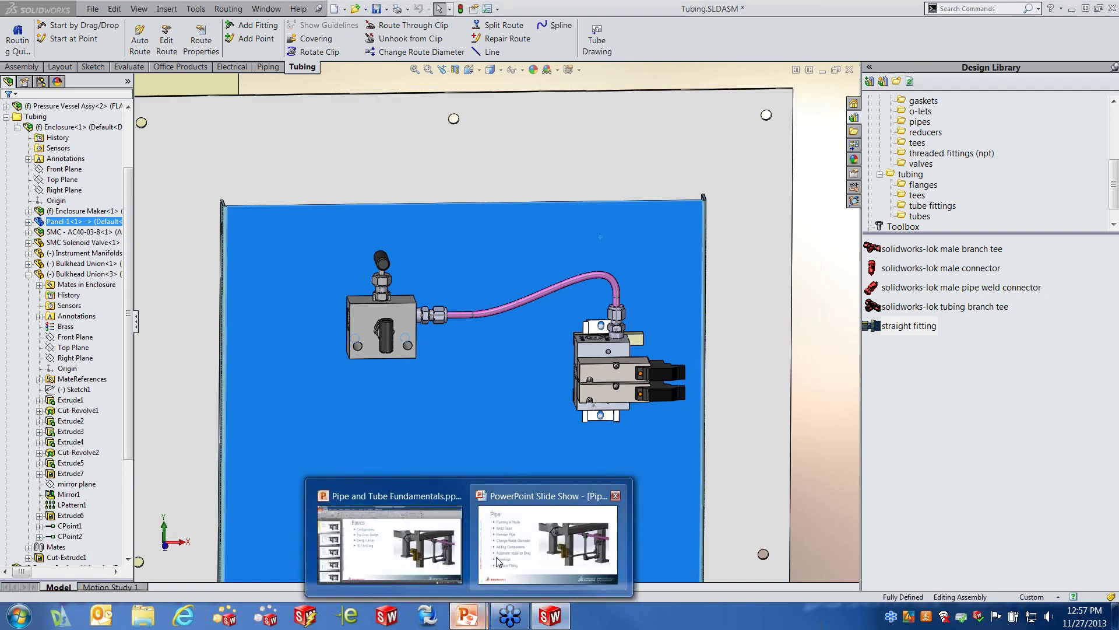
click(508, 551)
key(Right)
key(Right)
key(Right)
key(Right)
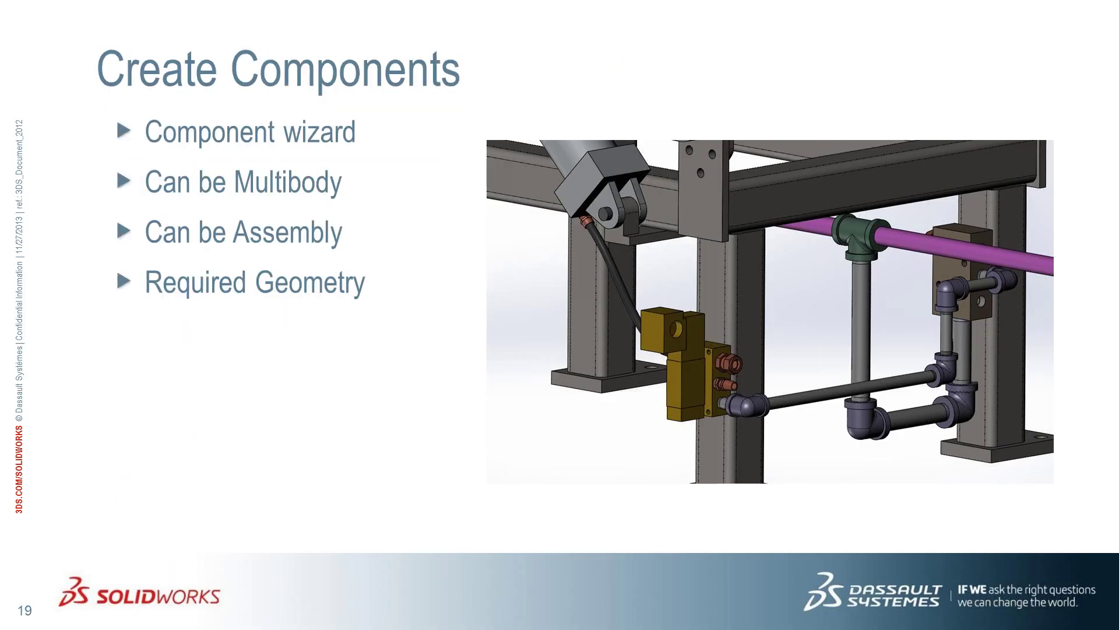
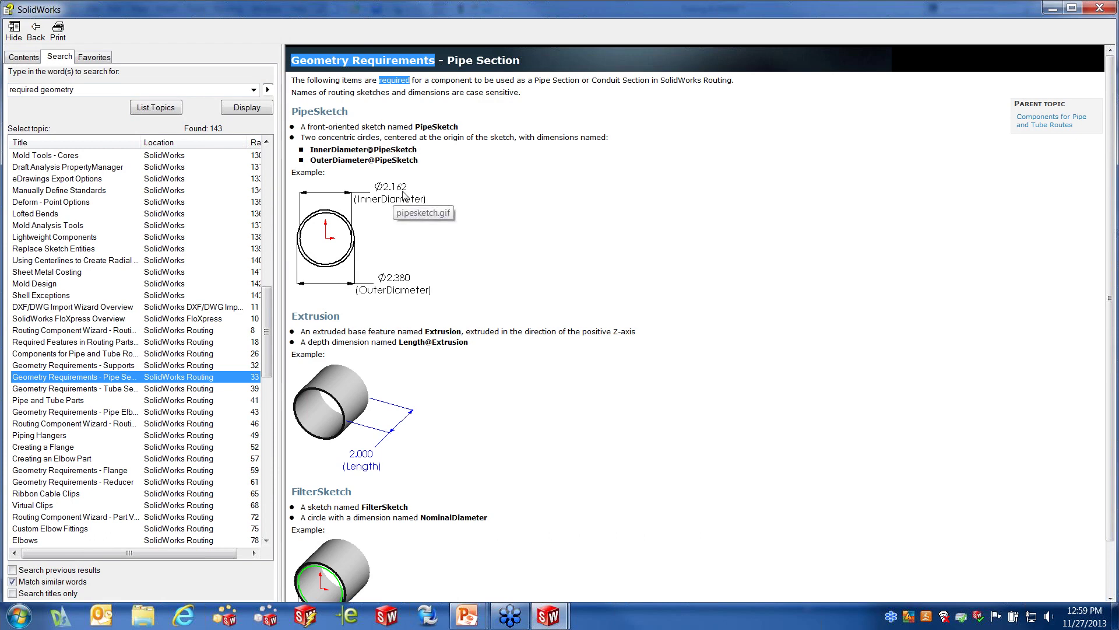
Step: Examine the Geometry Requirements help topics for pipe sections and flanges, and close the help
scroll(528, 321, down, 1)
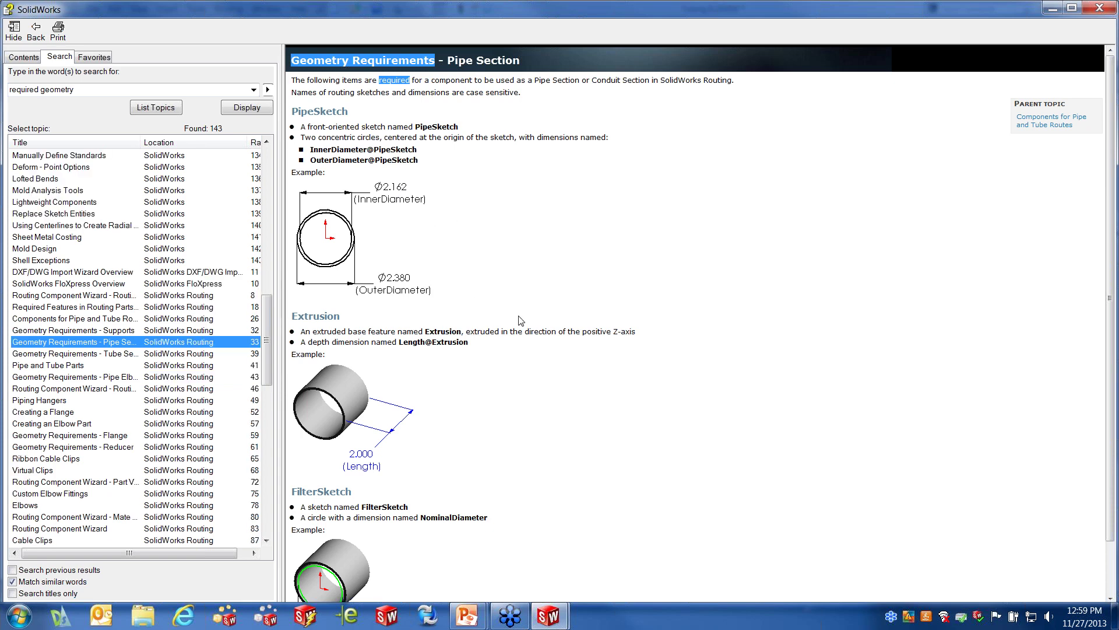
click(342, 353)
scroll(551, 391, down, 1)
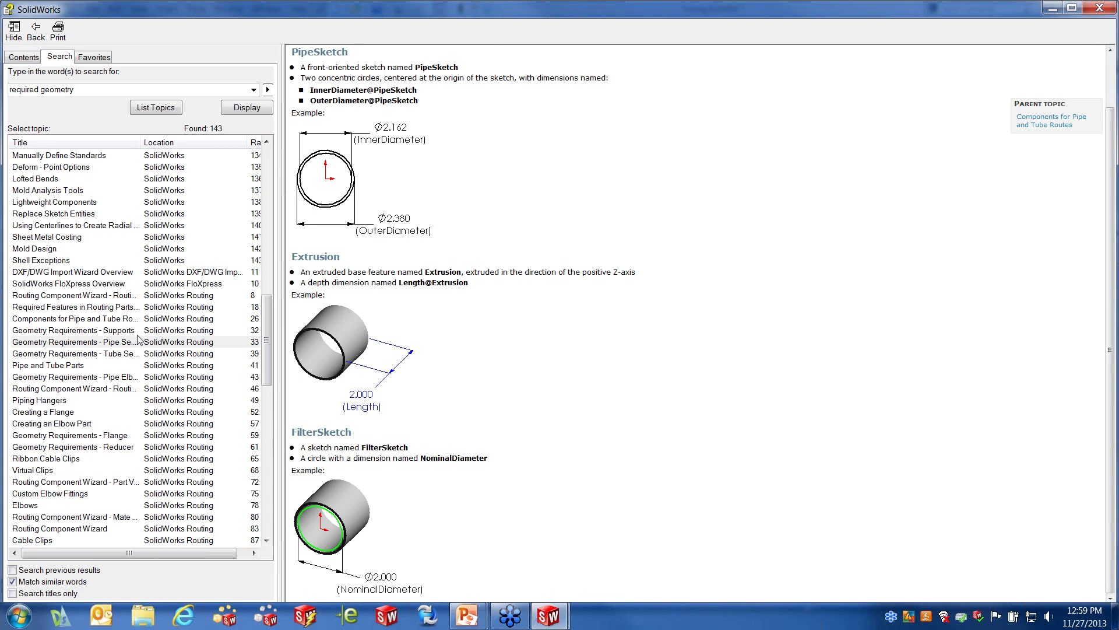
click(99, 436)
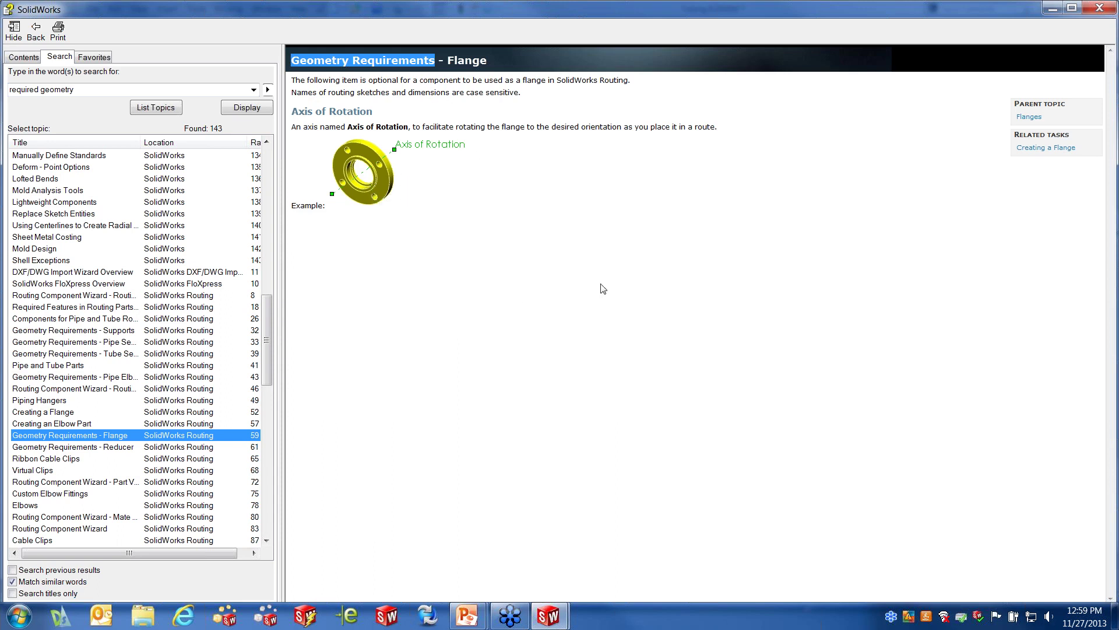
click(1098, 7)
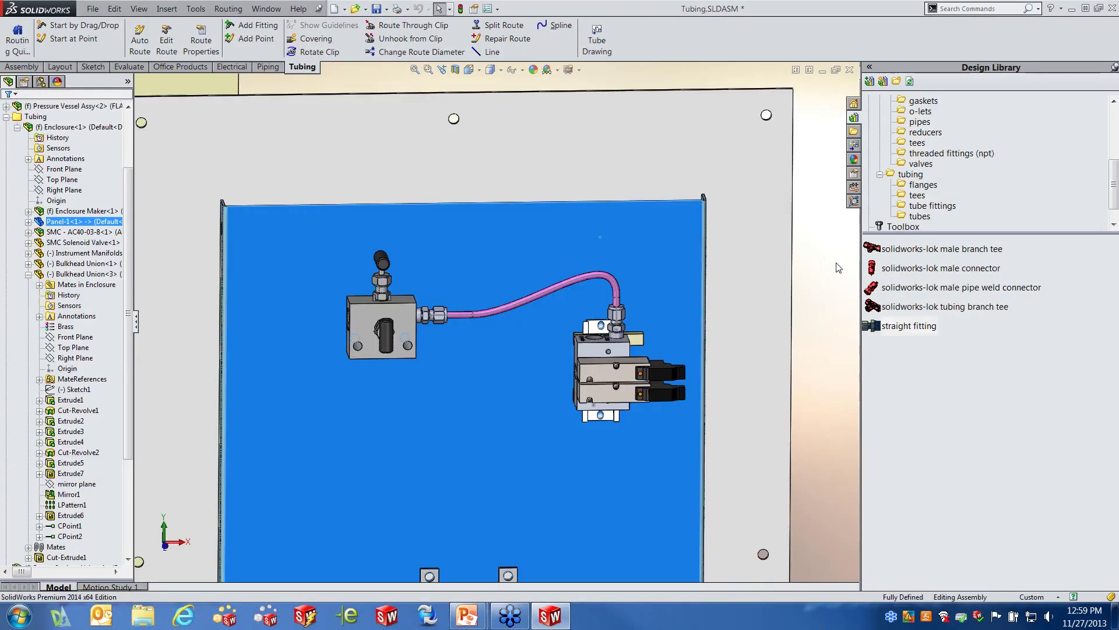
Step: Open the Routing Library Manager and bring up its Routing Component Wizard
scroll(821, 187, up, 3)
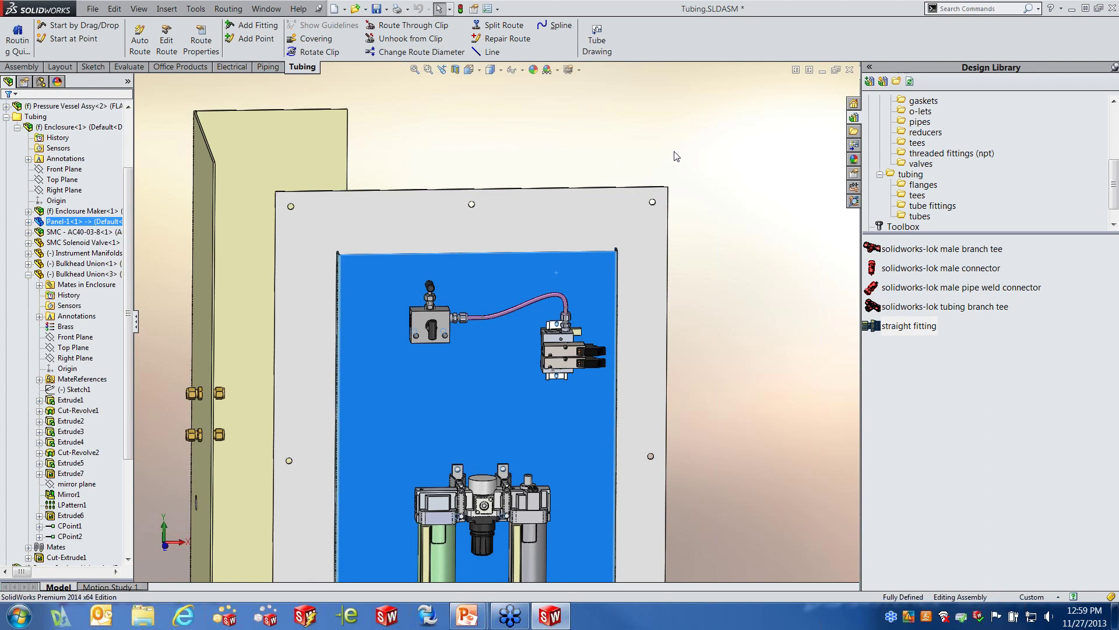
click(228, 9)
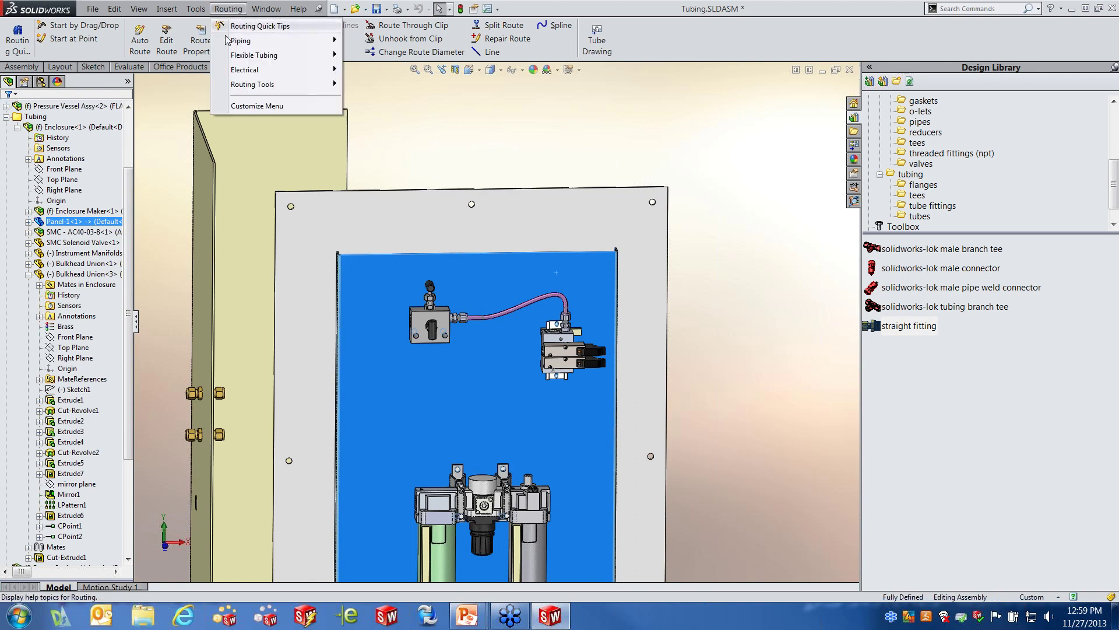
mouse_move(245, 85)
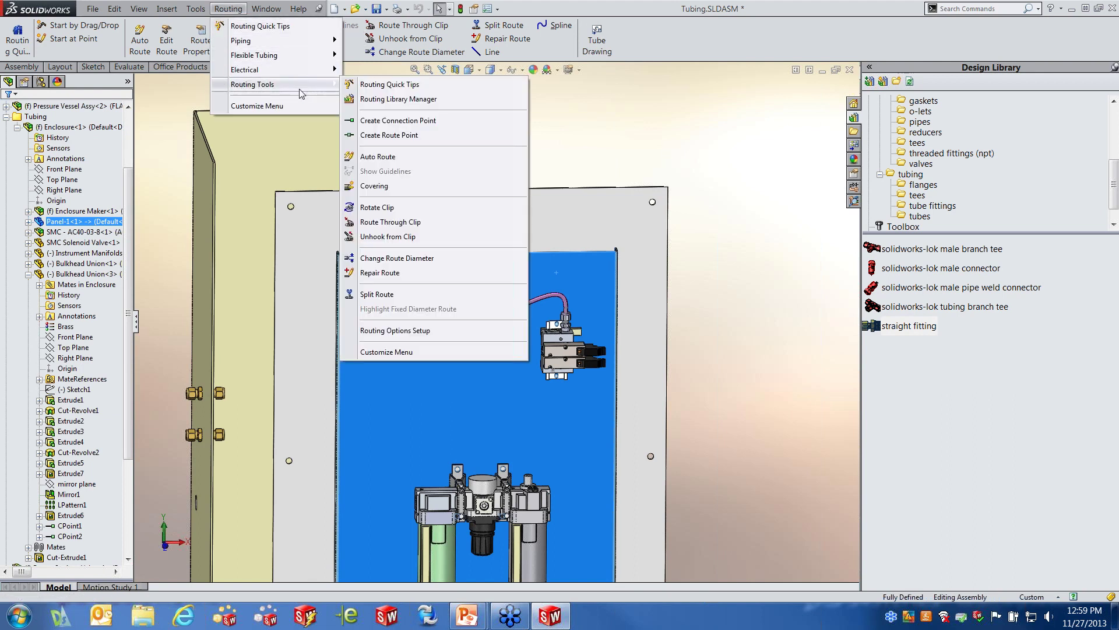
click(400, 100)
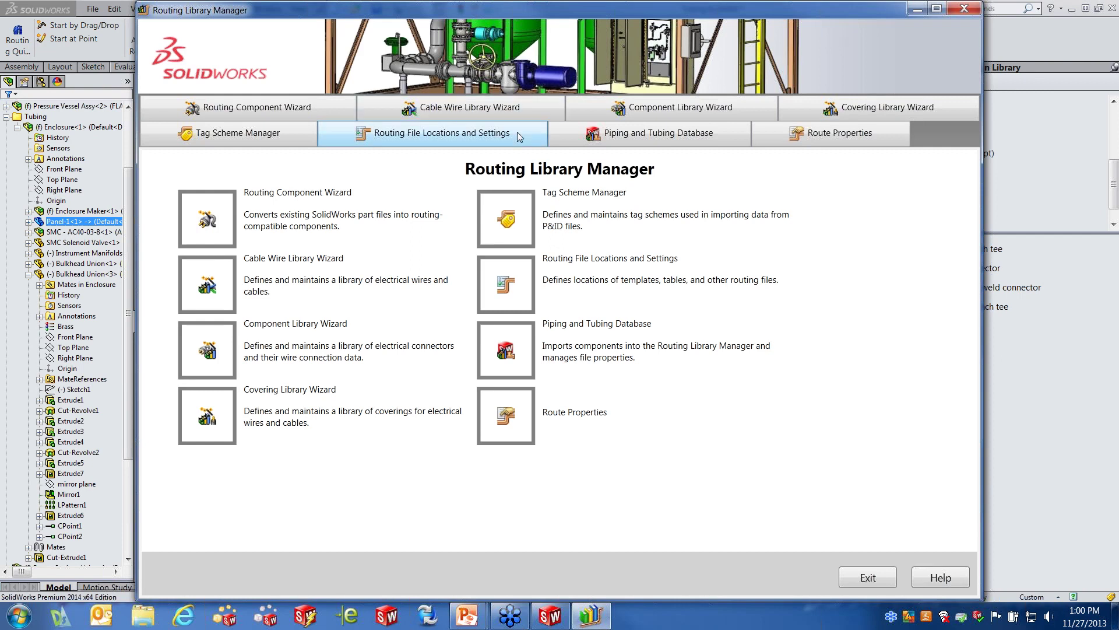
click(254, 109)
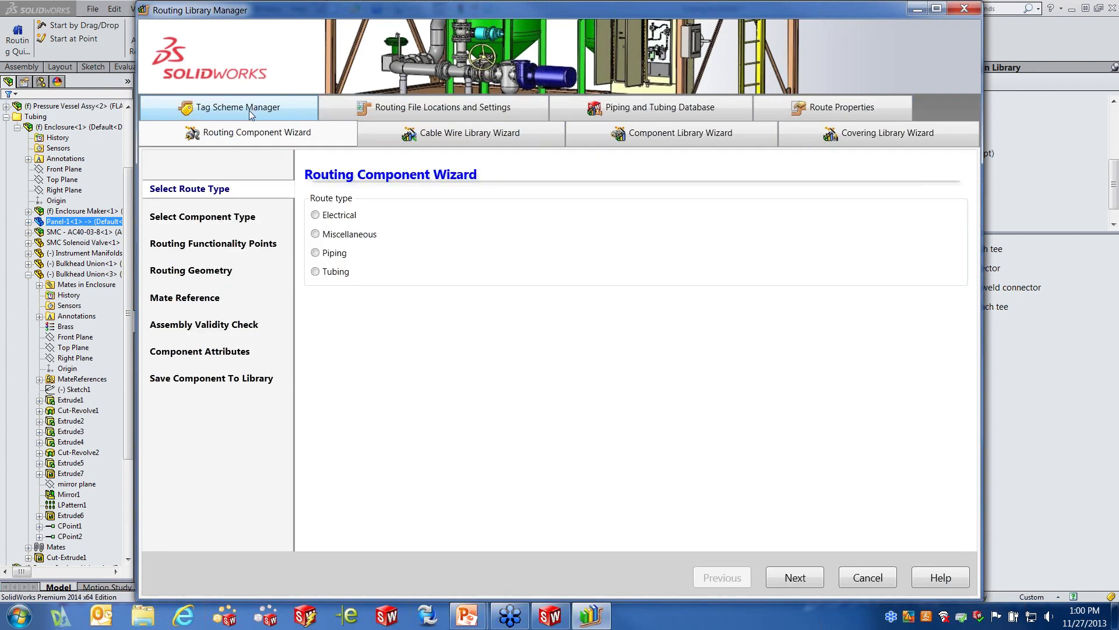
Step: Close the Tubing assembly and open the recent part Coupling.SLDPRT
click(1008, 44)
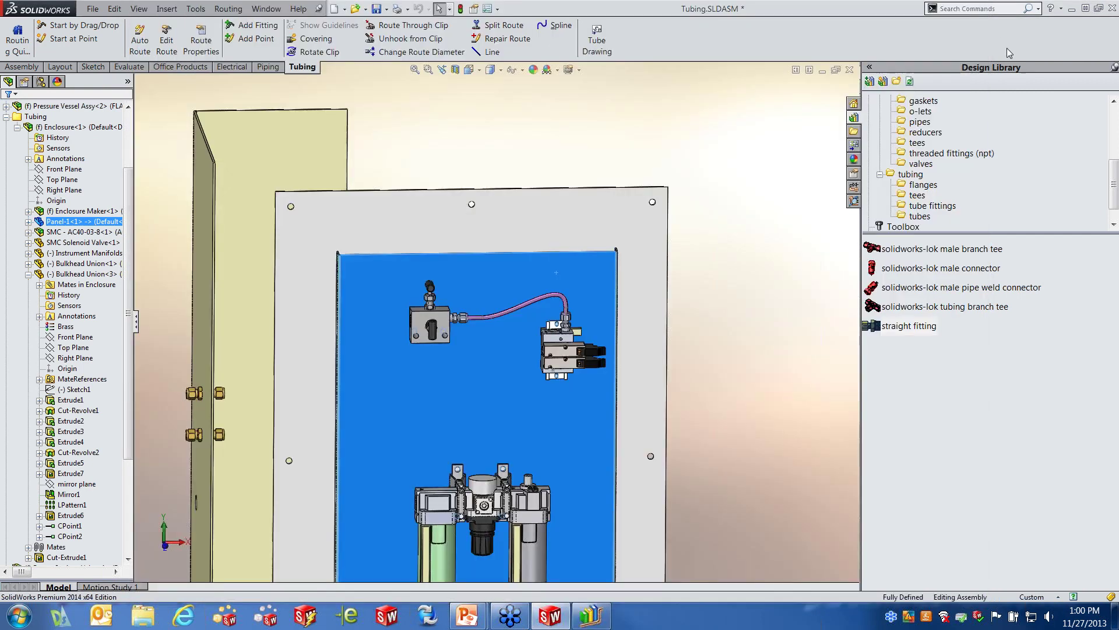
click(849, 70)
click(694, 327)
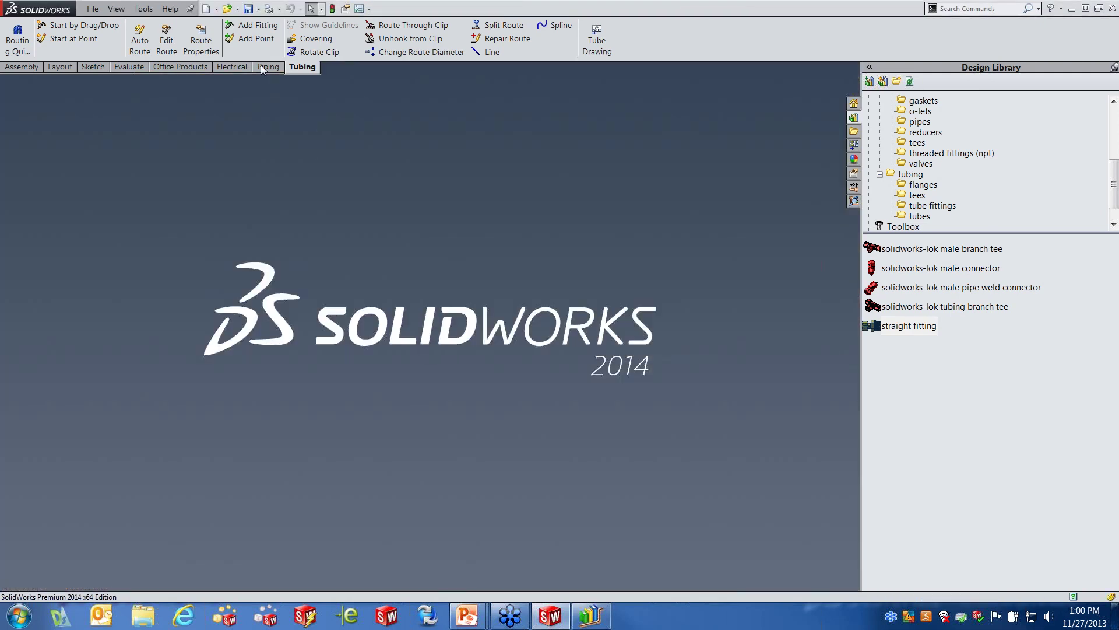
click(92, 8)
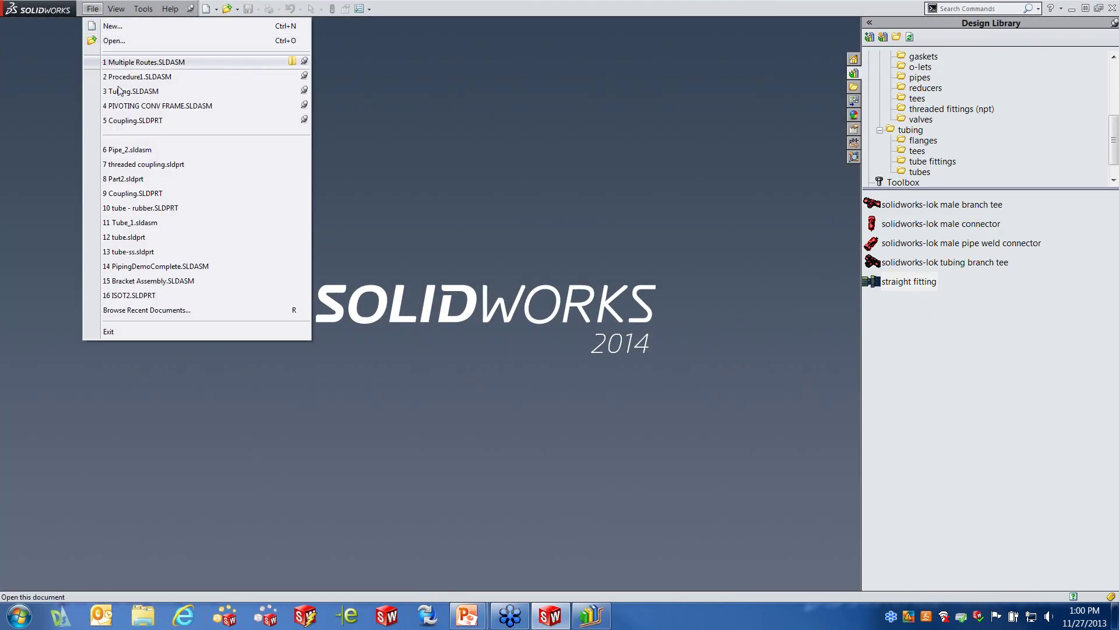
click(133, 121)
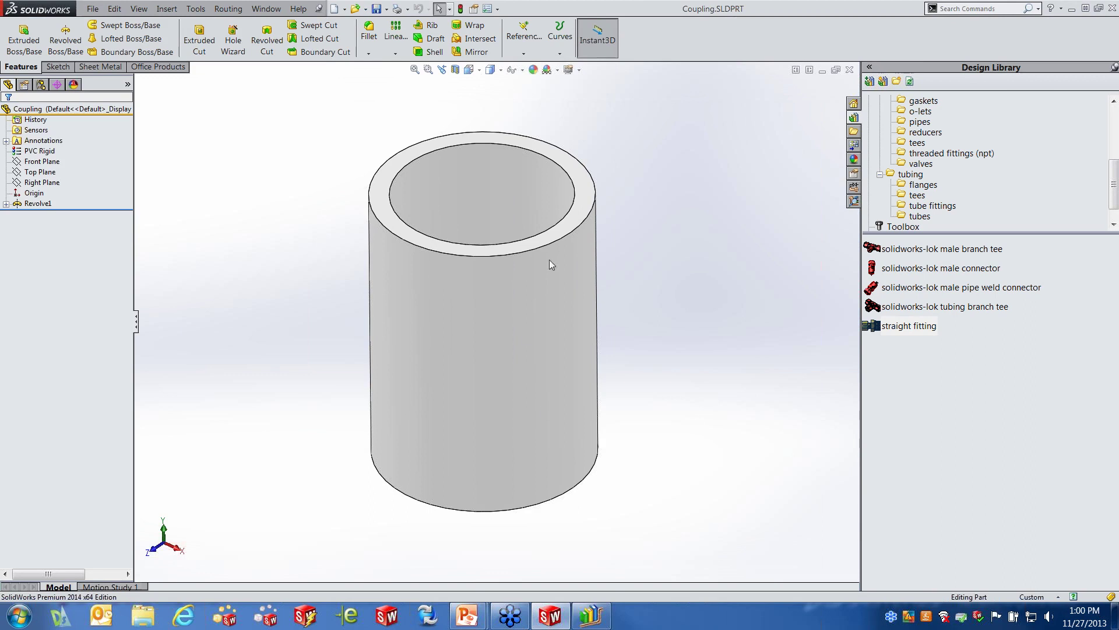
Step: Inspect the coupling's bore, the dimensions of its revolved feature and its configurations
middle_drag(596, 231, 569, 341)
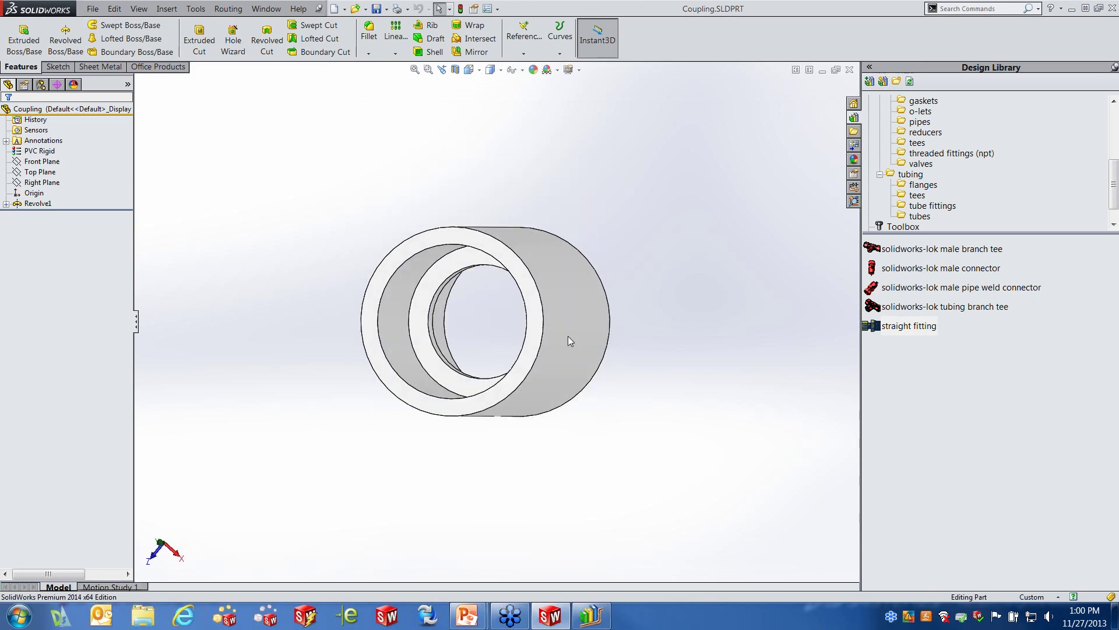
click(50, 204)
click(342, 261)
double_click(38, 204)
middle_drag(660, 275, 582, 324)
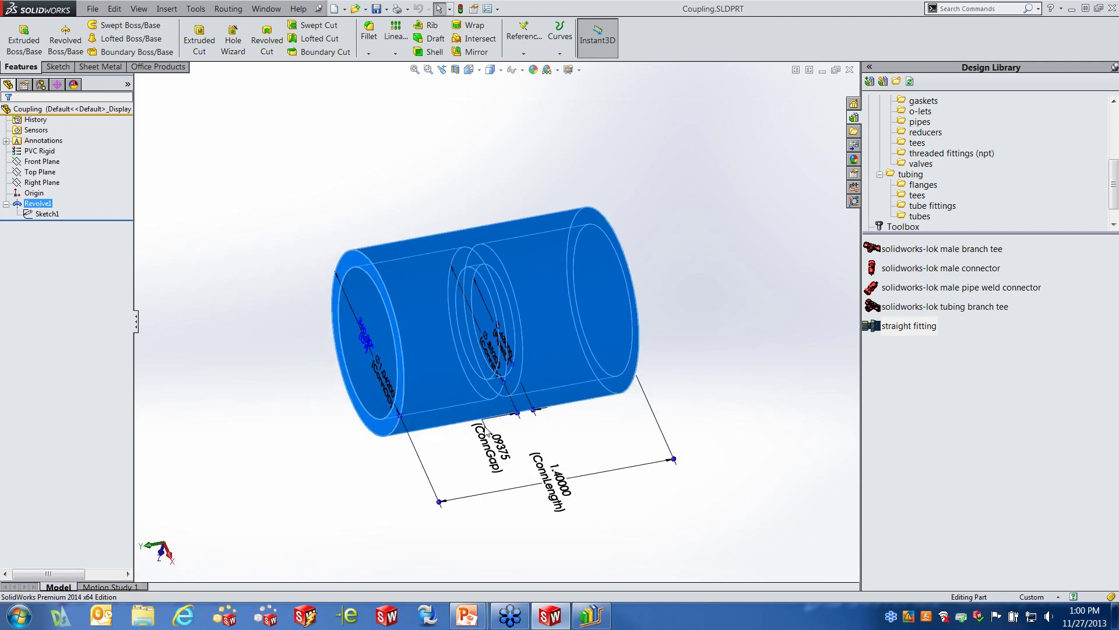
click(40, 85)
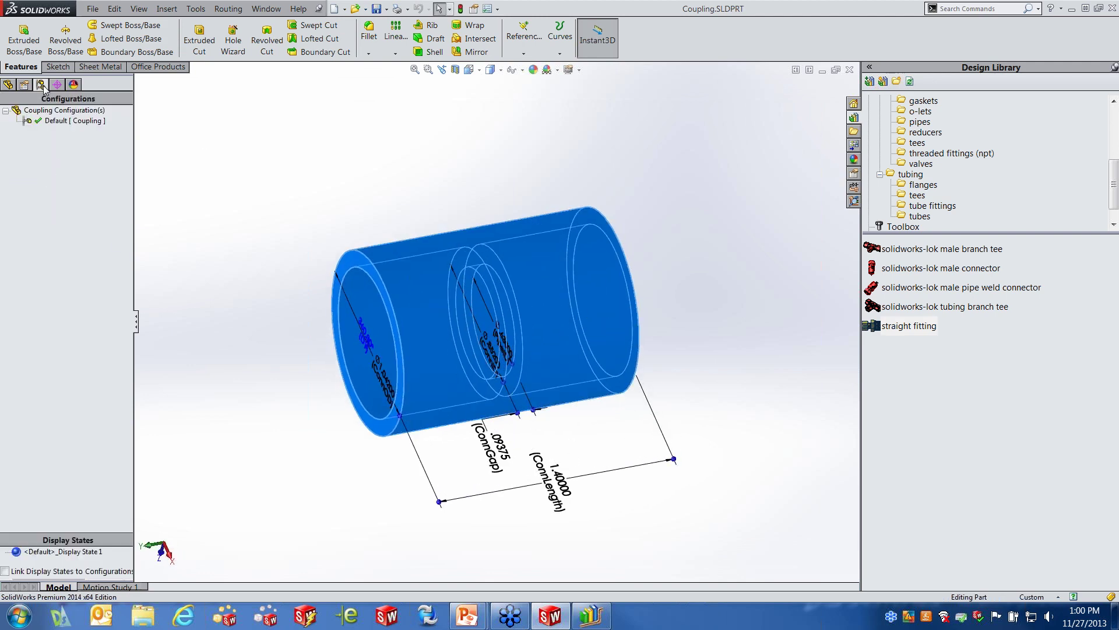
click(8, 84)
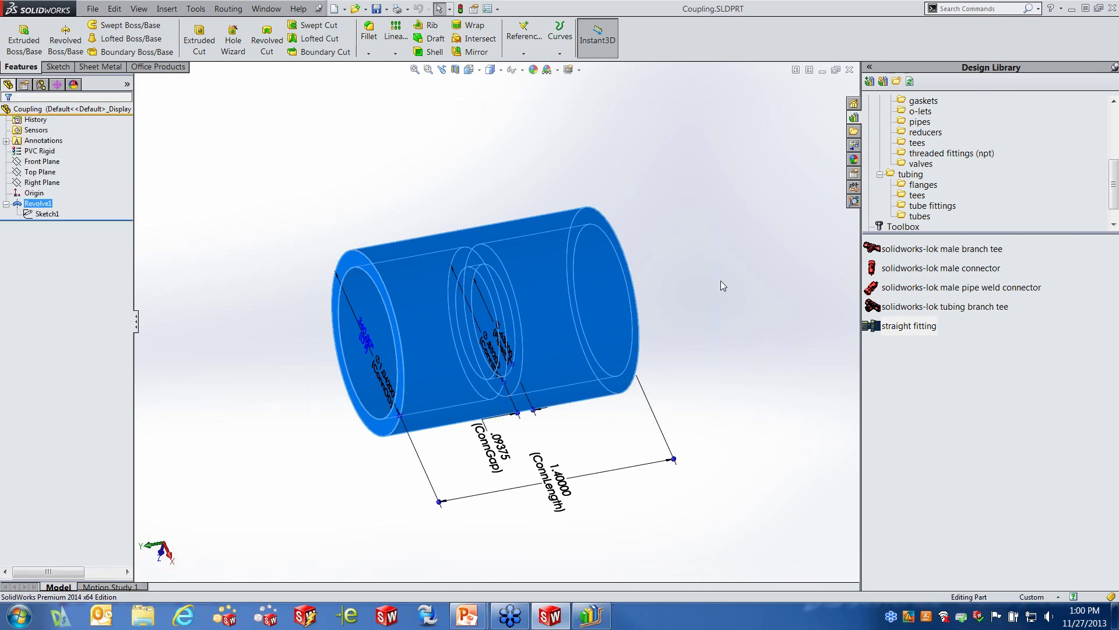
click(662, 318)
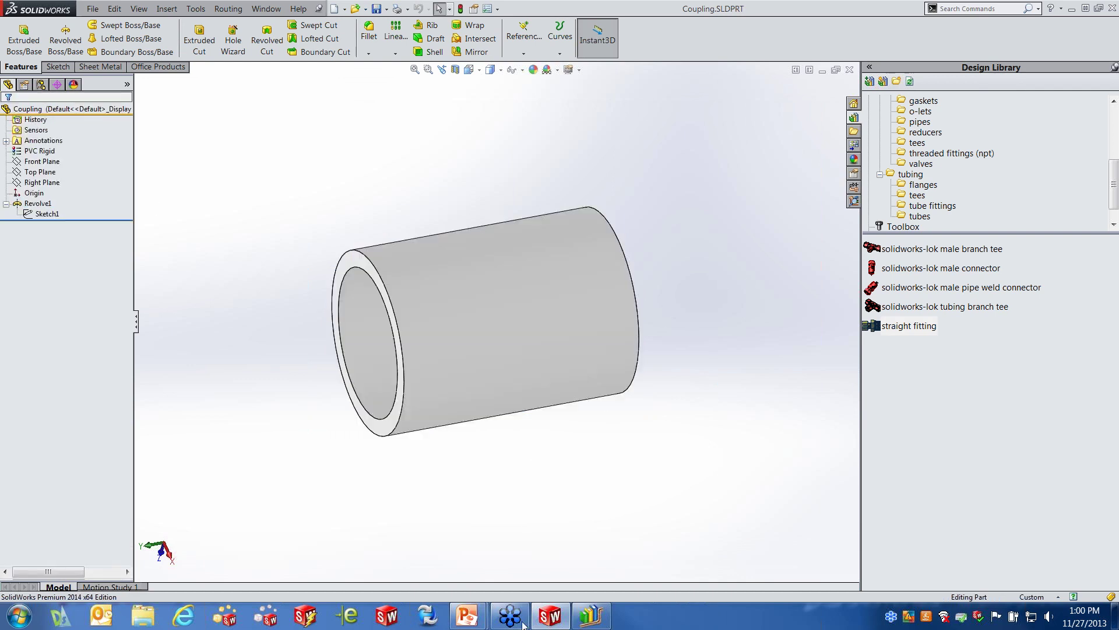
Step: Define the coupling in the Routing Component Wizard as route type Piping, component type Other Fittings, Coupling/Union
click(591, 615)
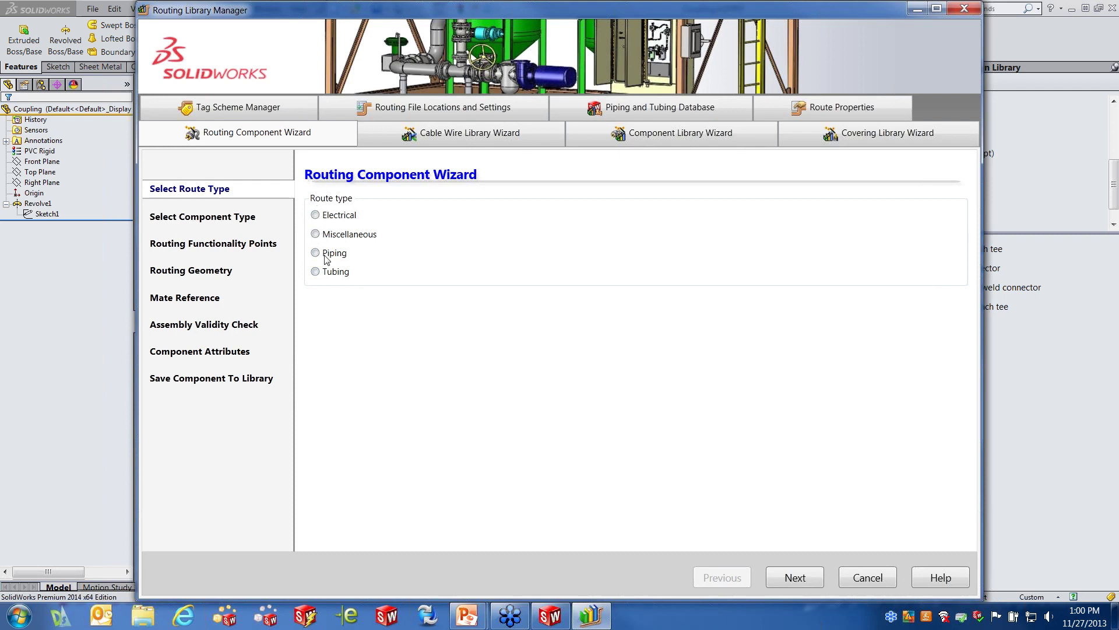
click(317, 253)
click(802, 578)
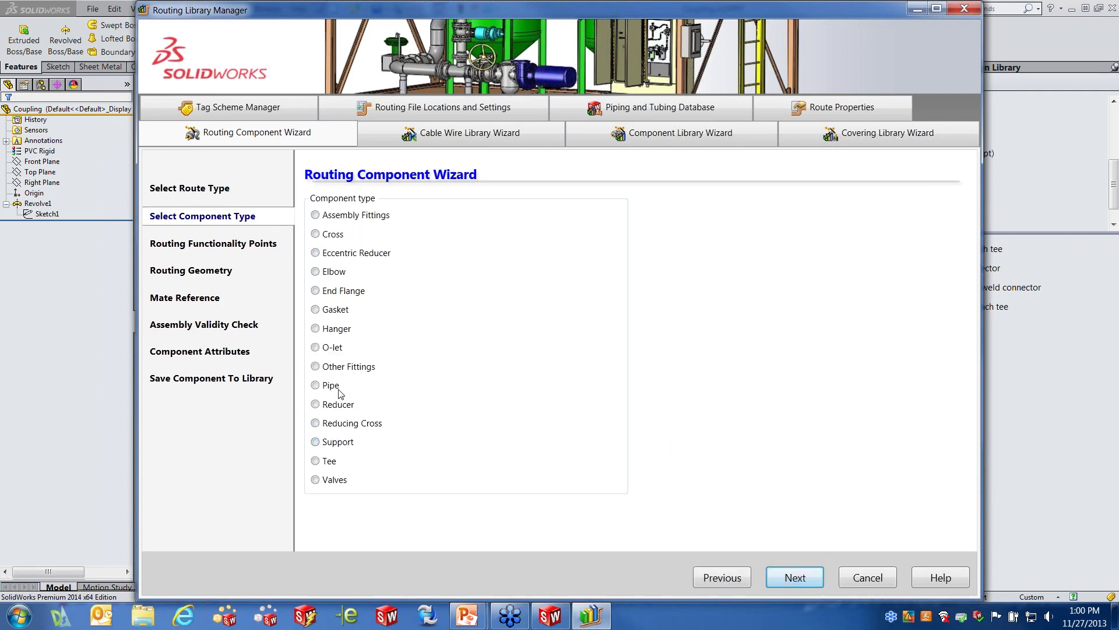
click(316, 367)
click(404, 389)
click(403, 390)
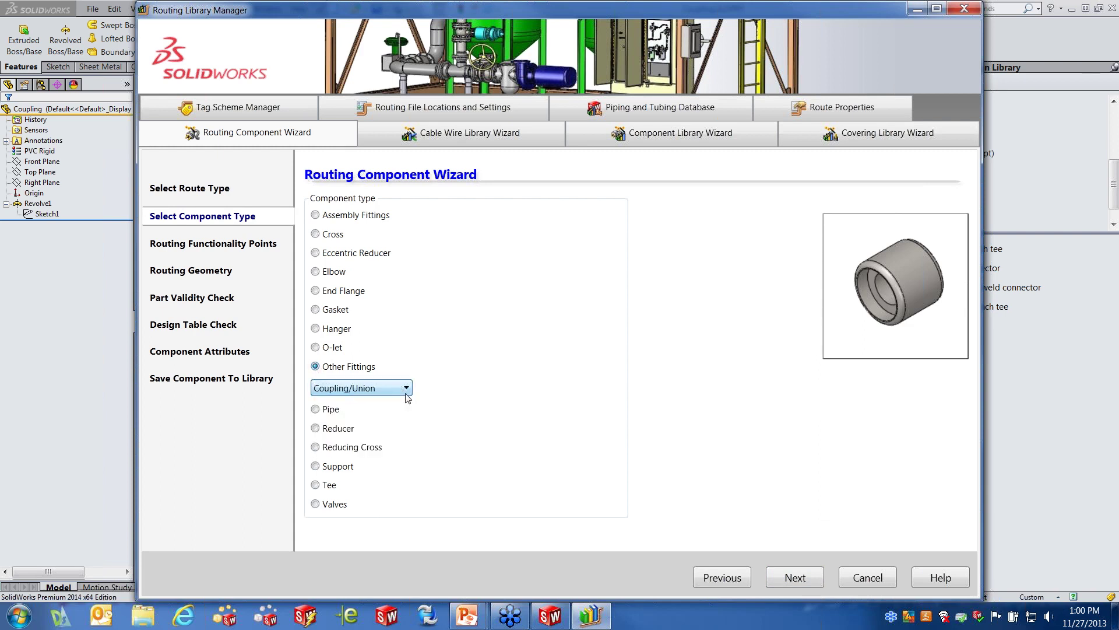
click(799, 576)
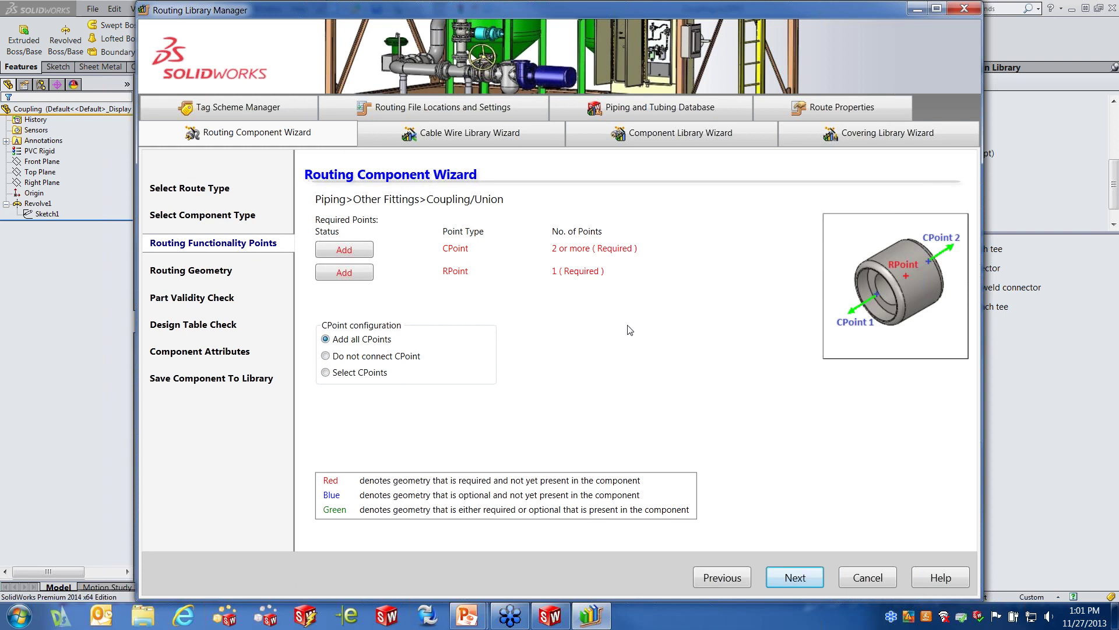
Step: Add the first connection point on the coupling's inner shoulder face as Fabricated Pipe, using base configuration Pipe 0.5 in, Sch 40
click(364, 251)
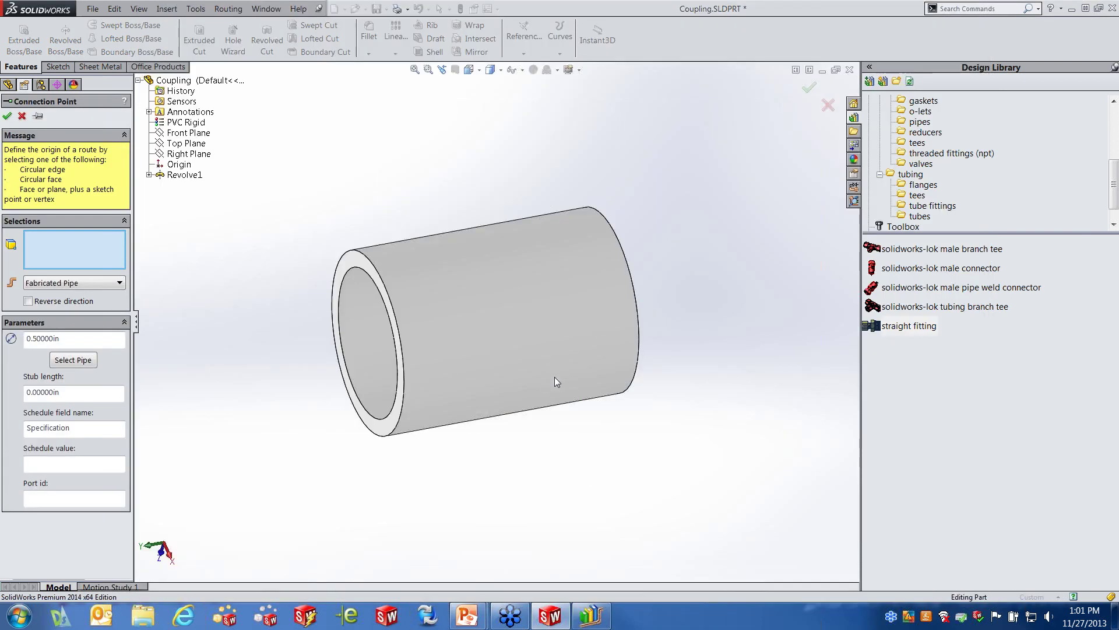
middle_drag(554, 376, 648, 338)
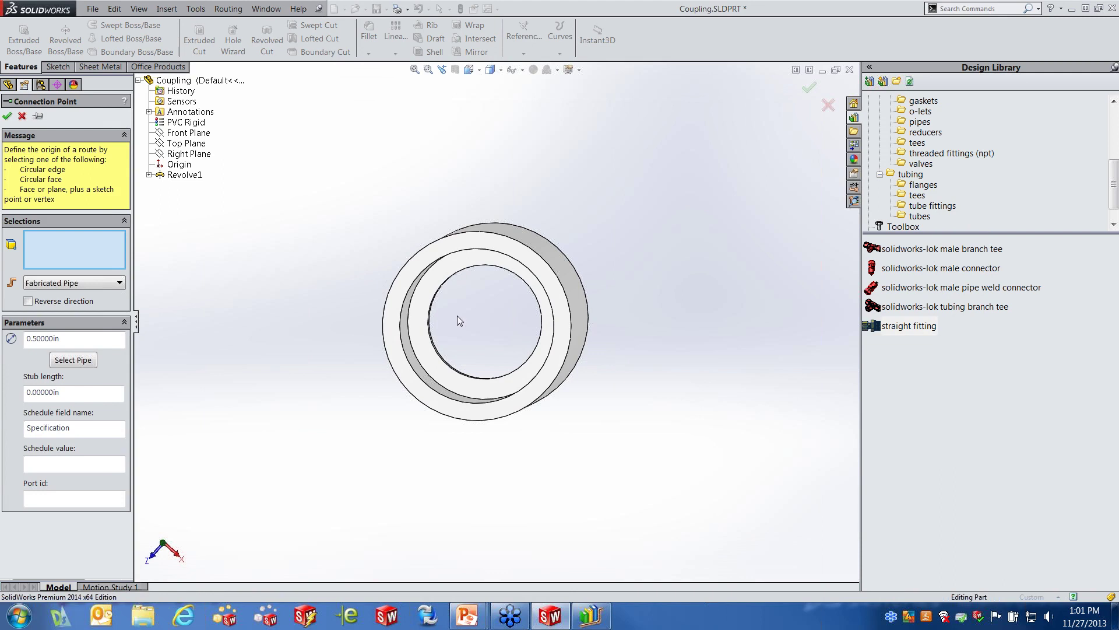
click(453, 266)
middle_drag(511, 382, 489, 349)
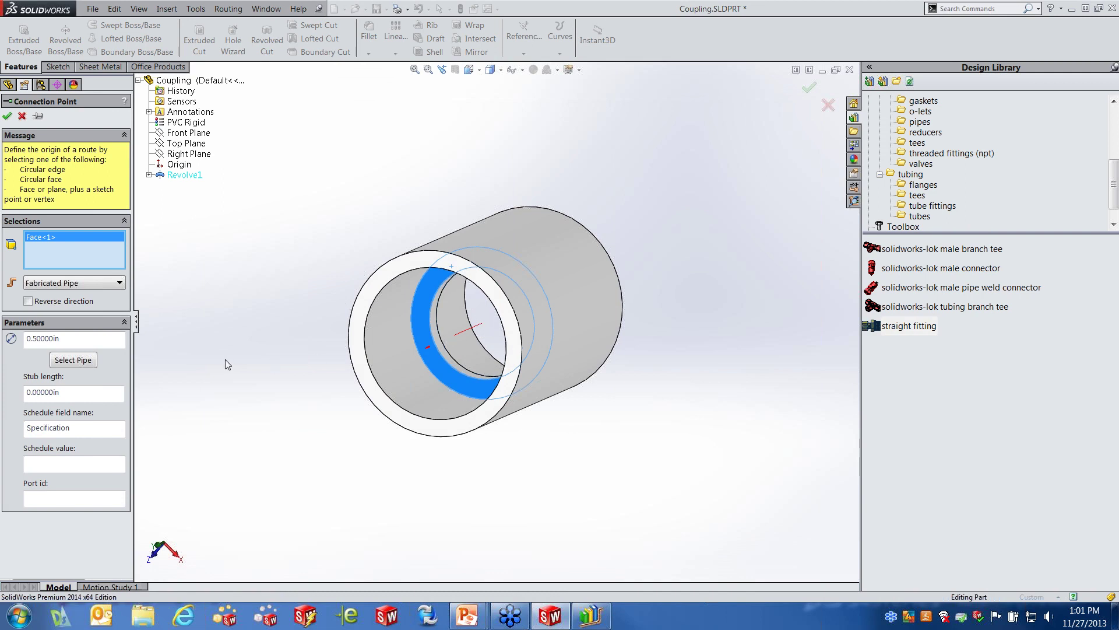
click(84, 360)
click(119, 272)
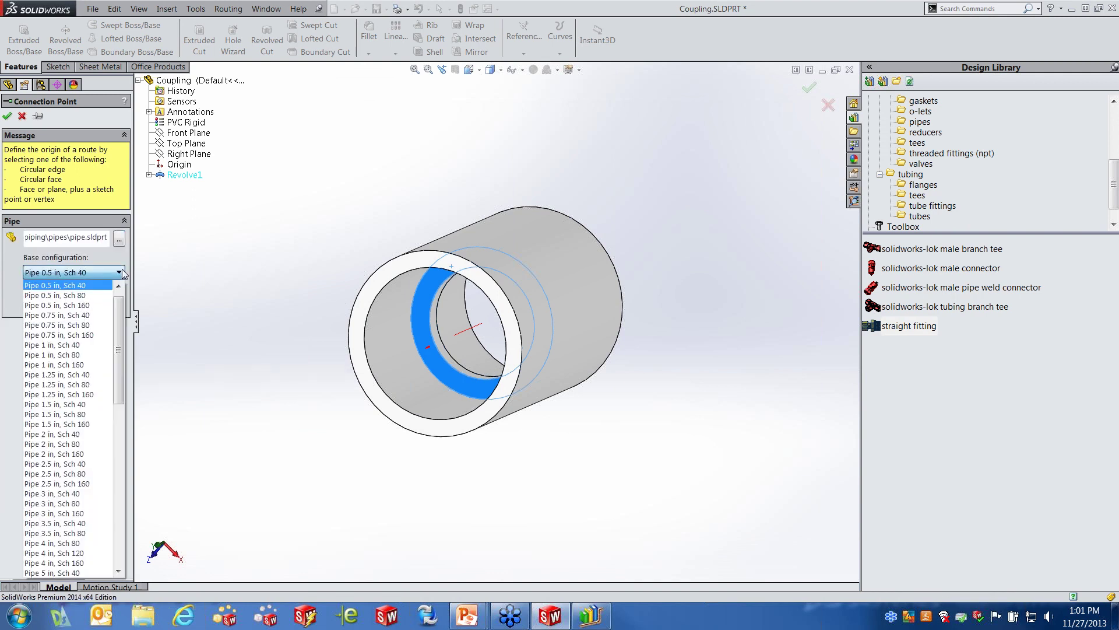
click(122, 272)
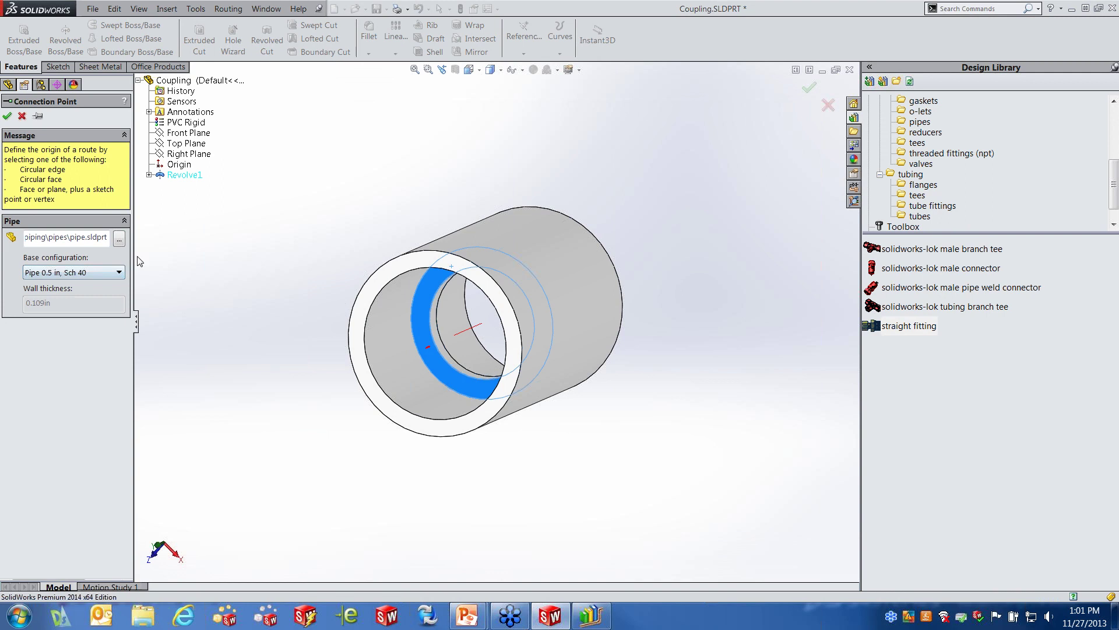
click(7, 116)
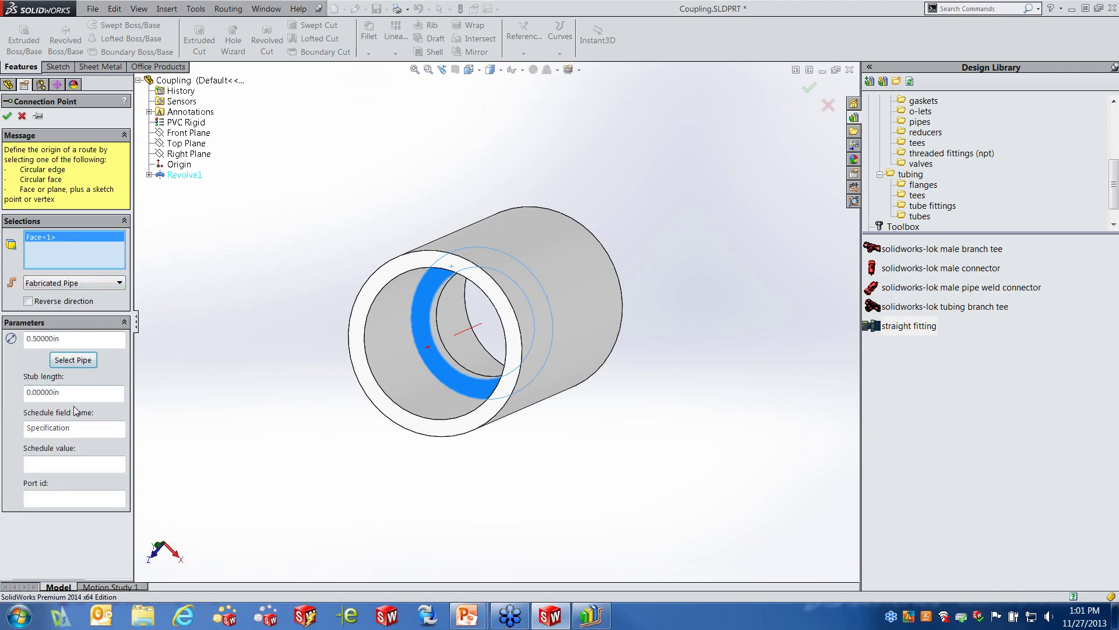
click(62, 392)
double_click(62, 392)
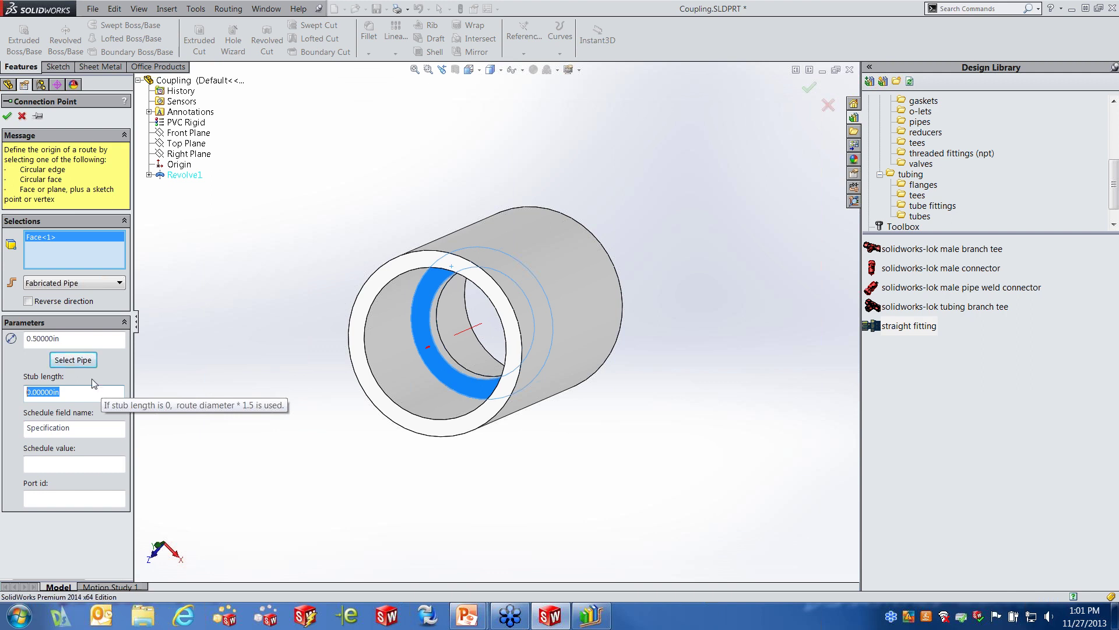
key(Return)
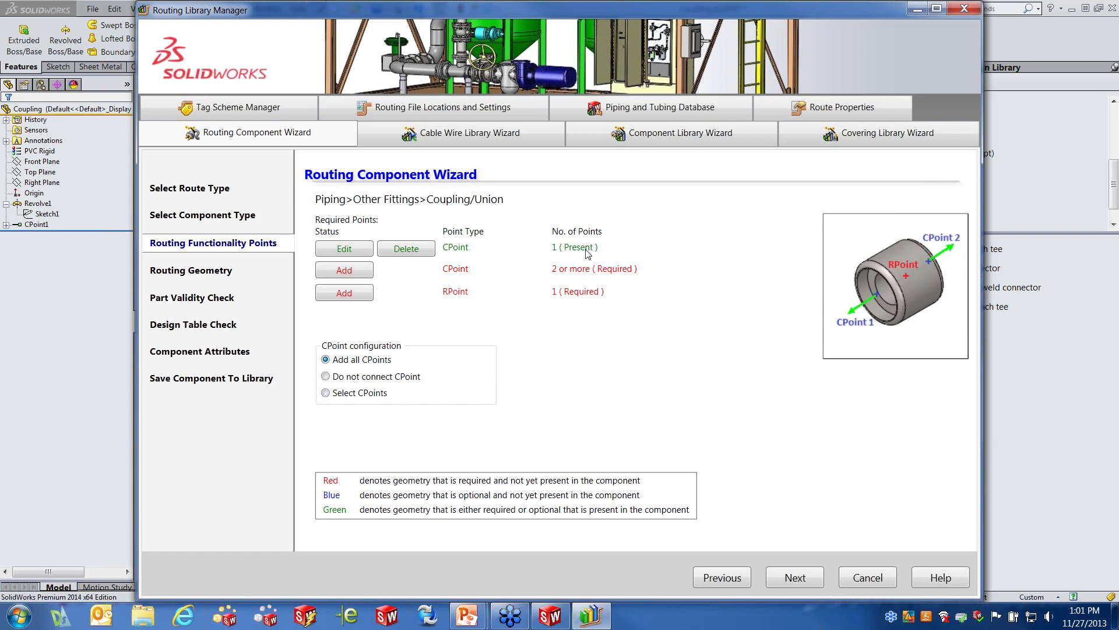
Step: Add a second Fabricated Pipe connection point of 0.5 in diameter on the inner shoulder face at the coupling's opposite end
click(344, 270)
middle_drag(609, 361, 429, 291)
click(436, 284)
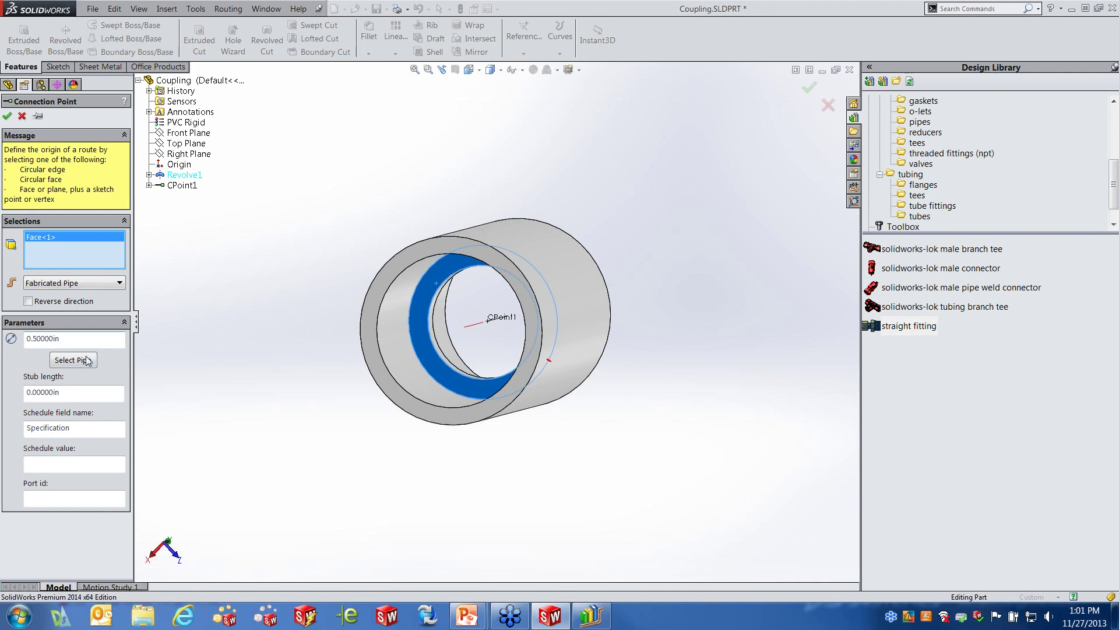
click(7, 115)
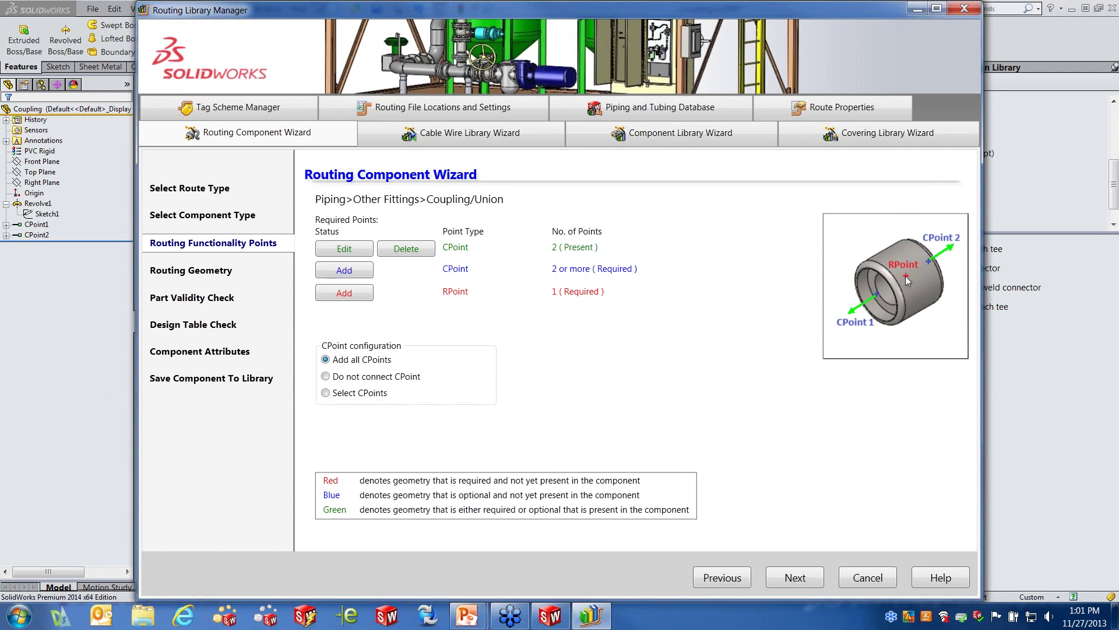
Step: Add the required route point at the coupling's origin
click(345, 292)
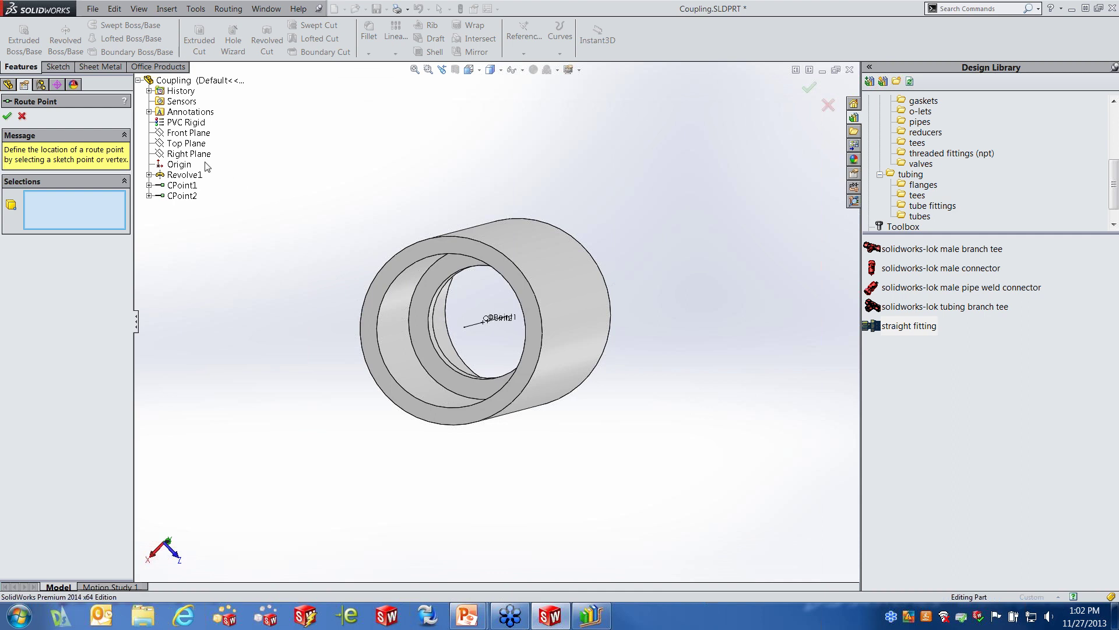
click(182, 165)
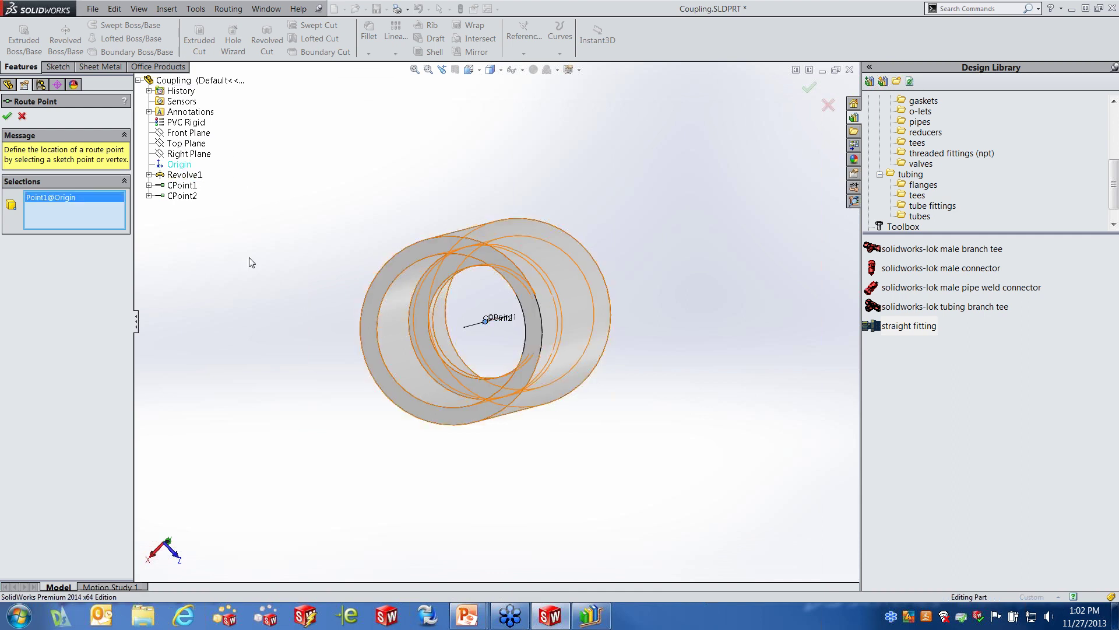
click(8, 116)
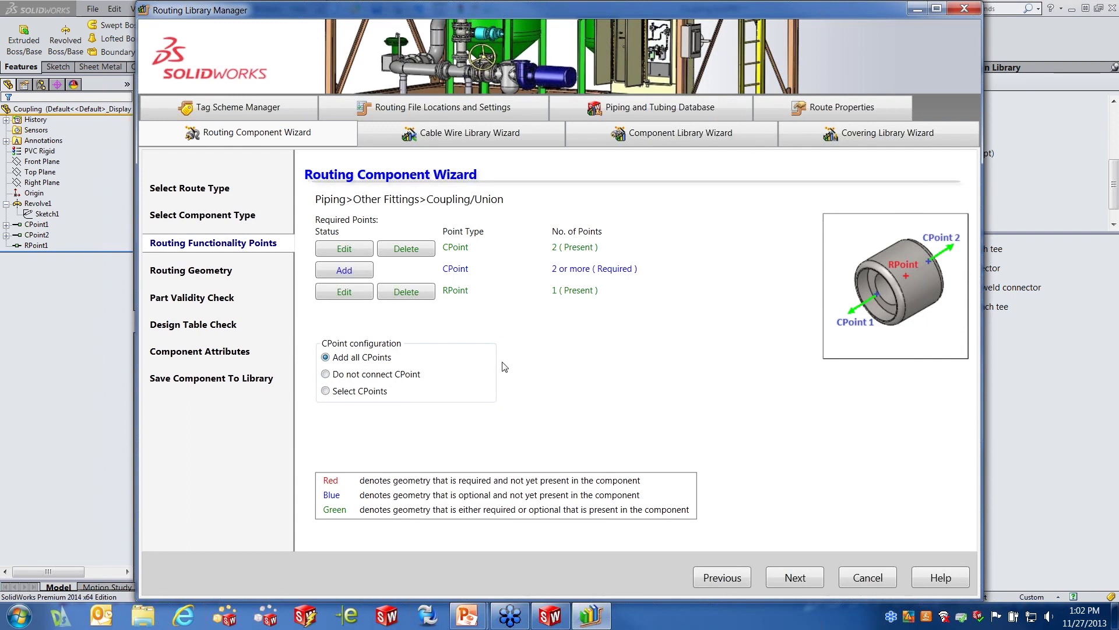
Step: Add the required Vertical axis in the routing geometry from the intersection of the Front Plane and Right Plane
click(795, 578)
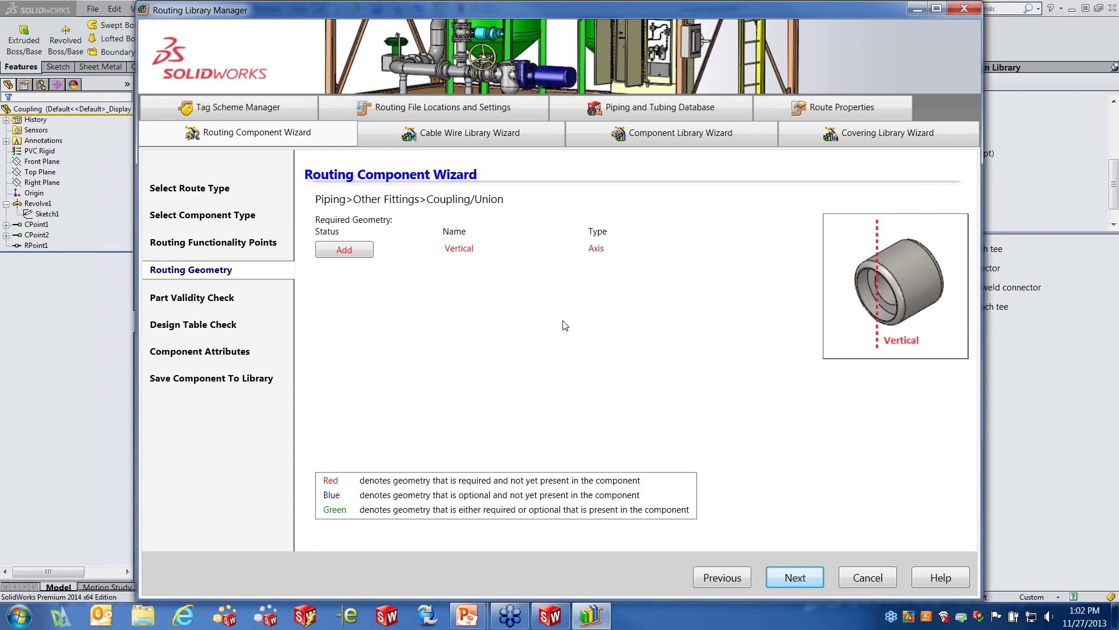
click(355, 250)
click(531, 337)
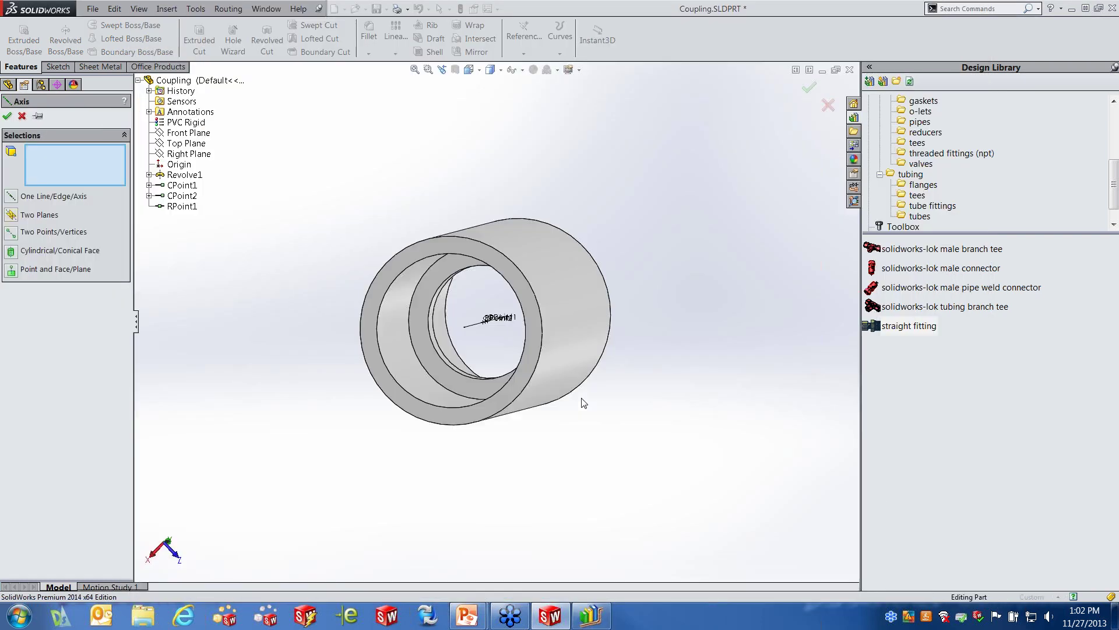
click(190, 132)
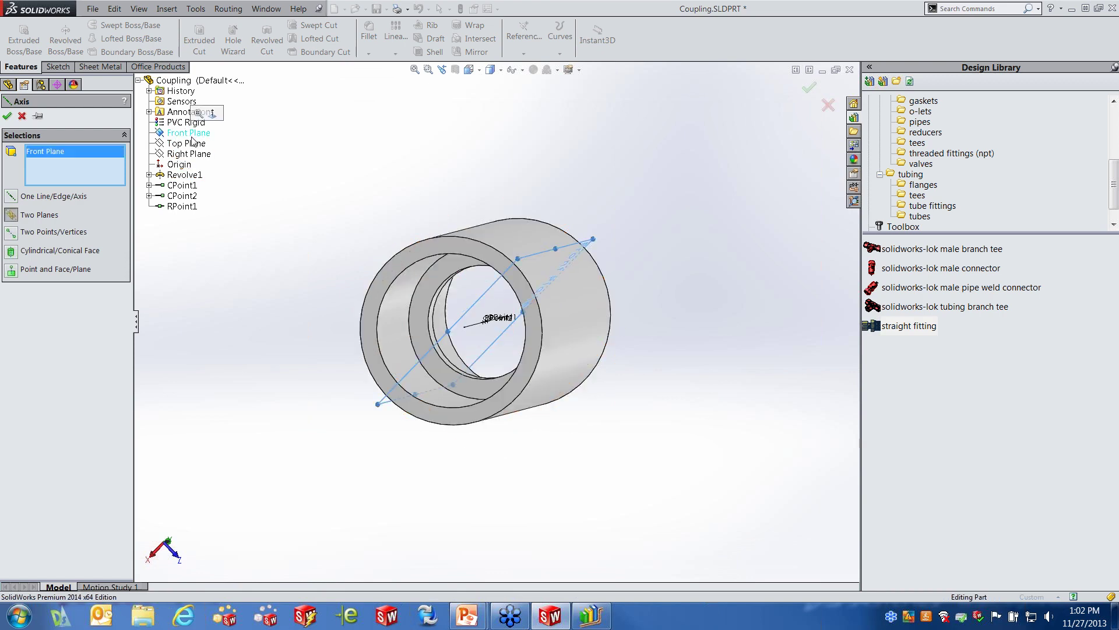
click(190, 154)
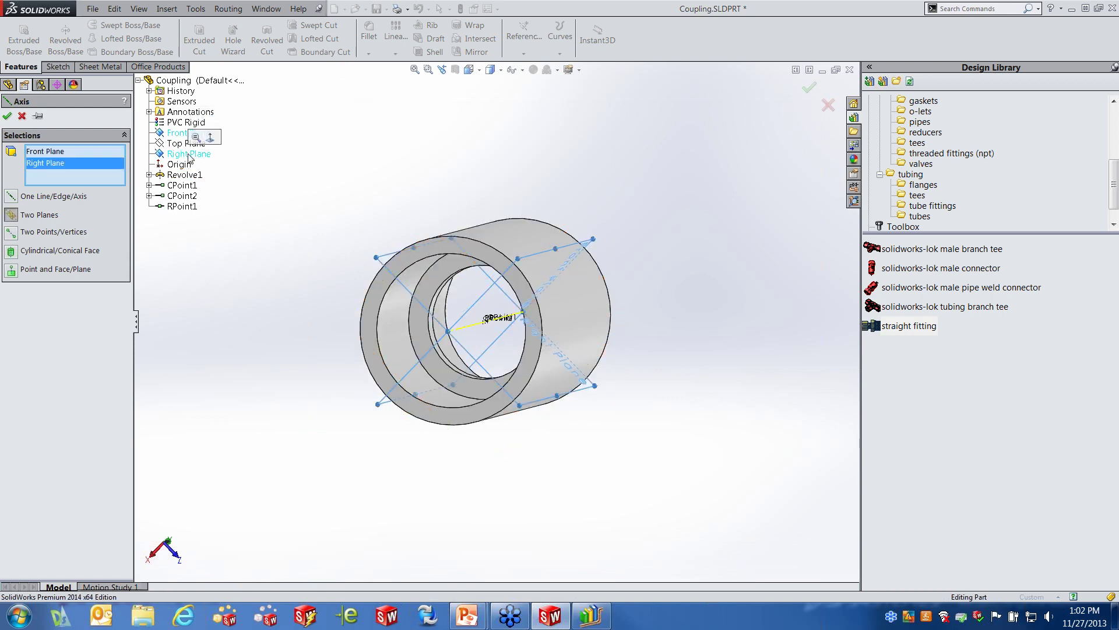
click(7, 116)
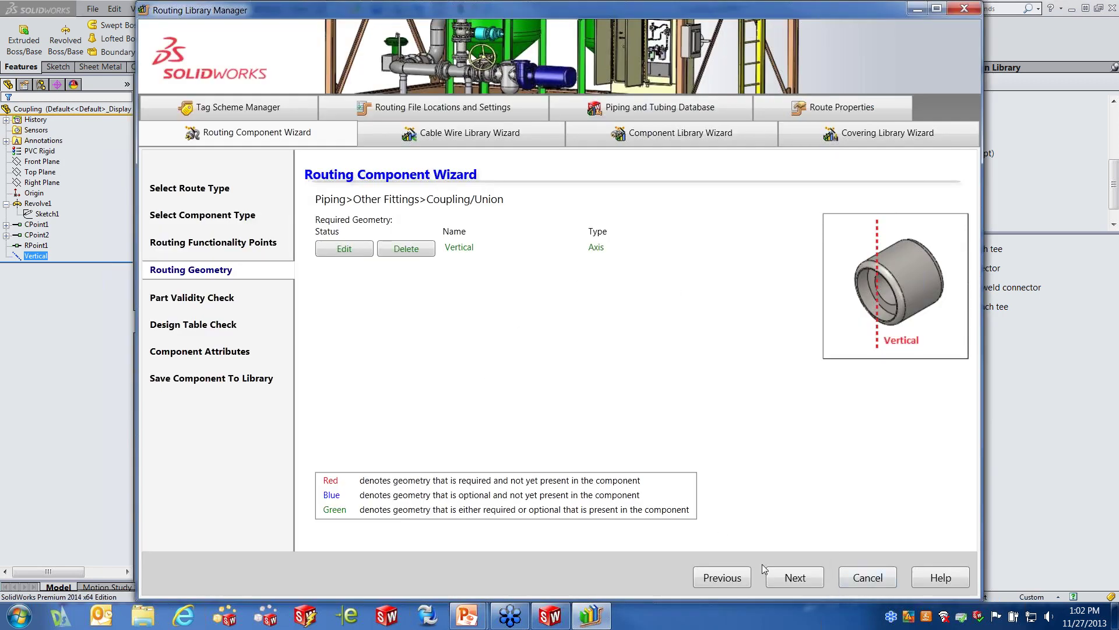
Step: Save Coupling.SLDPRT to the design library's routing\piping folder and add it to the Piping & Tubing database
click(794, 576)
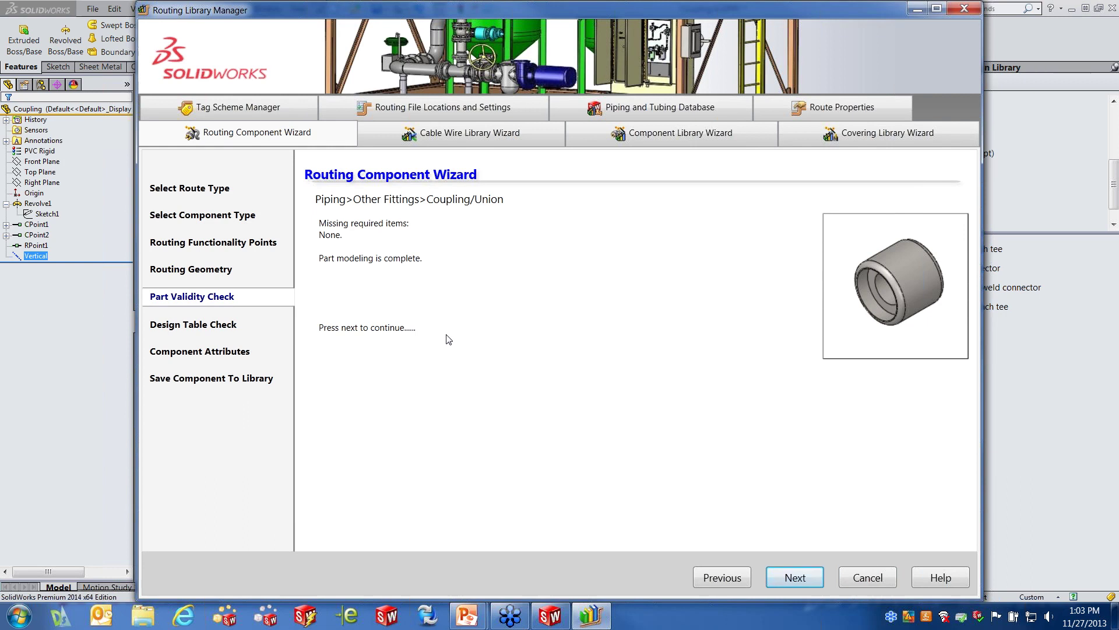
click(803, 576)
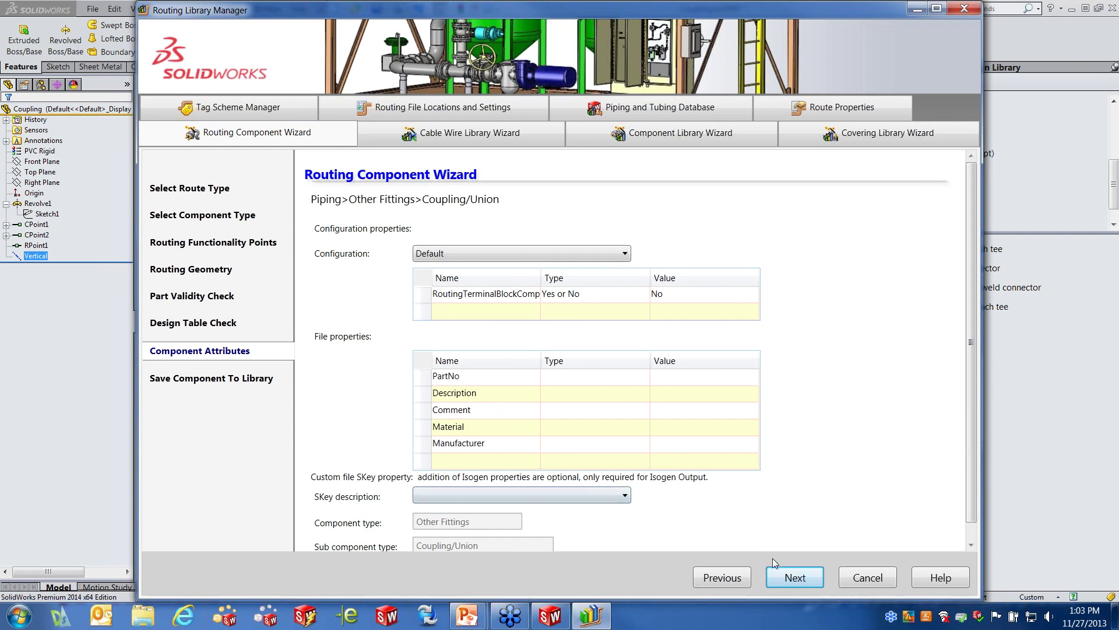
click(796, 579)
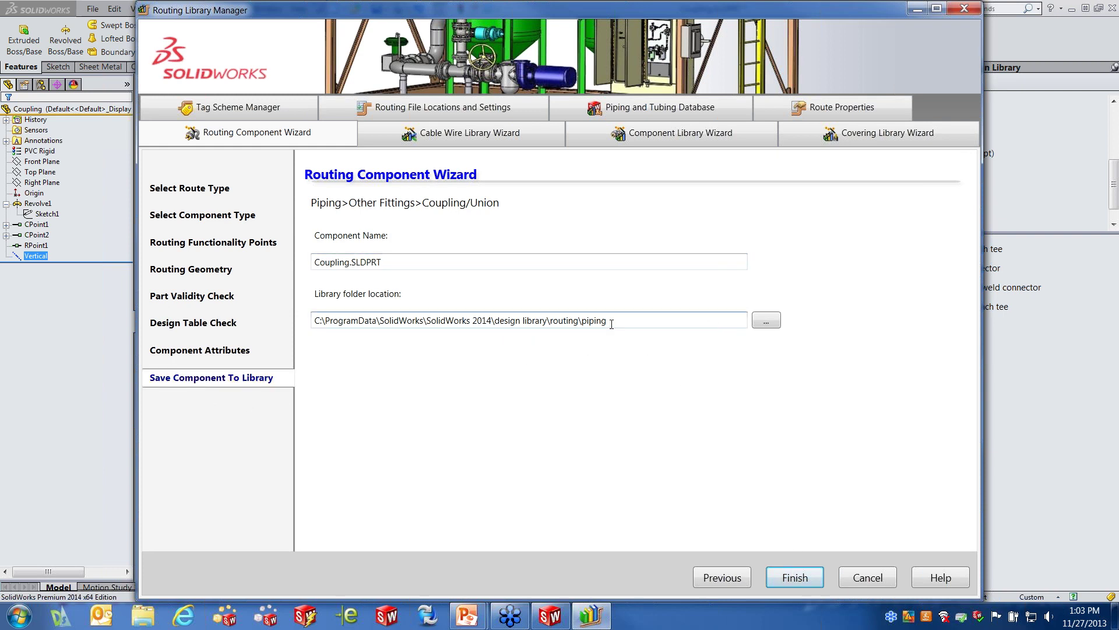
click(799, 578)
click(529, 356)
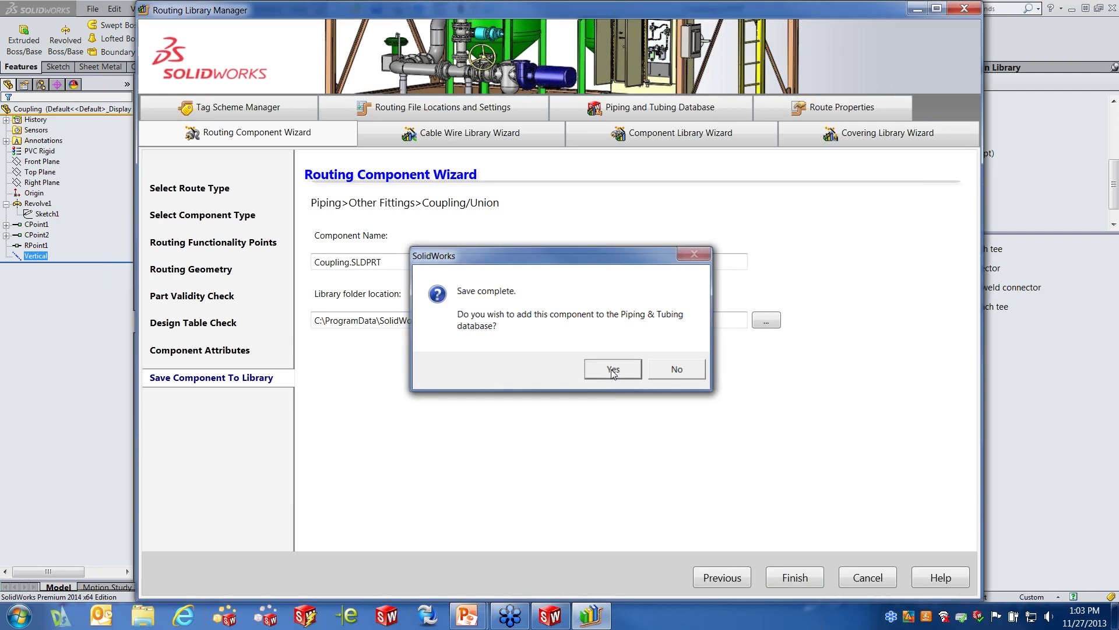
click(609, 365)
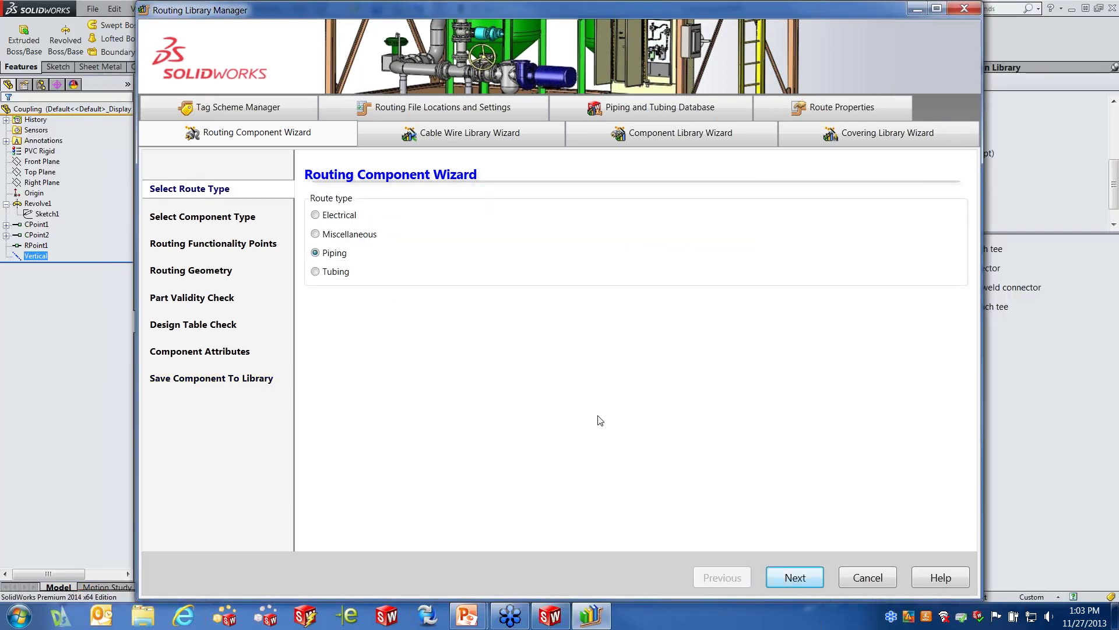
Step: Cancel out of the restarted Routing Component Wizard and exit the Routing Library Manager
click(869, 582)
click(585, 365)
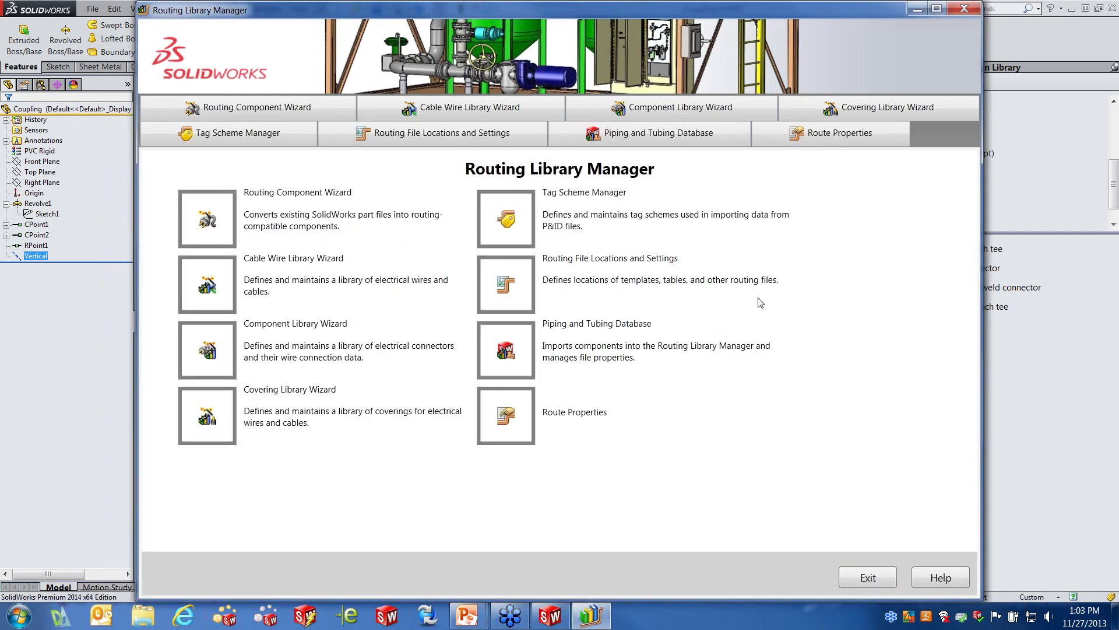
click(868, 577)
click(720, 372)
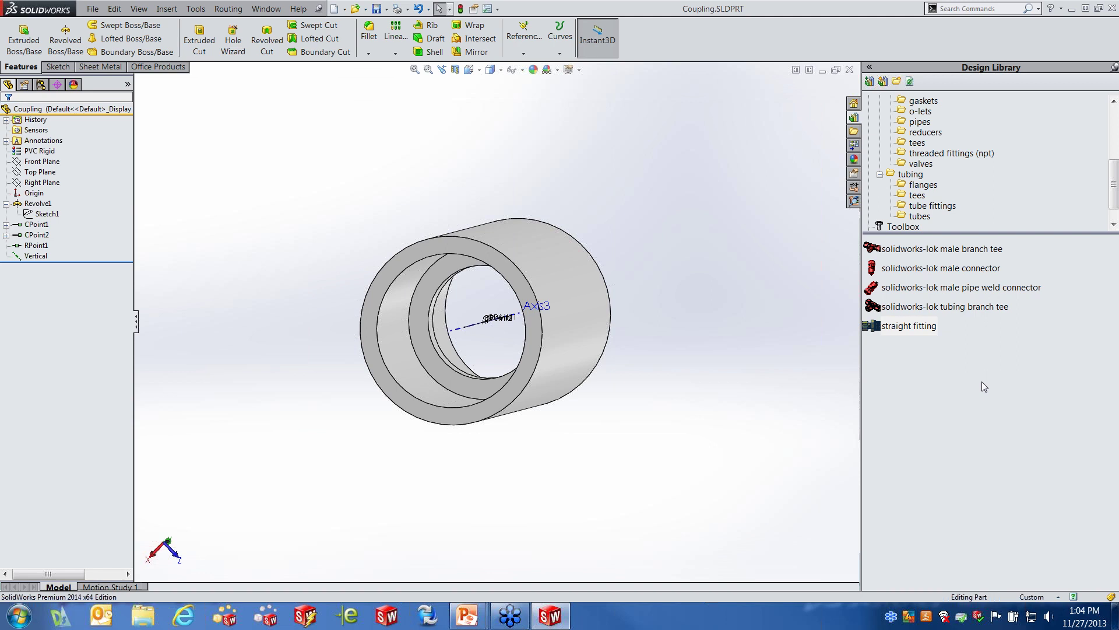
Step: Switch to the PowerPoint slide show and advance to the closing Pipe and Tube Fundamentals slide
click(465, 615)
click(496, 558)
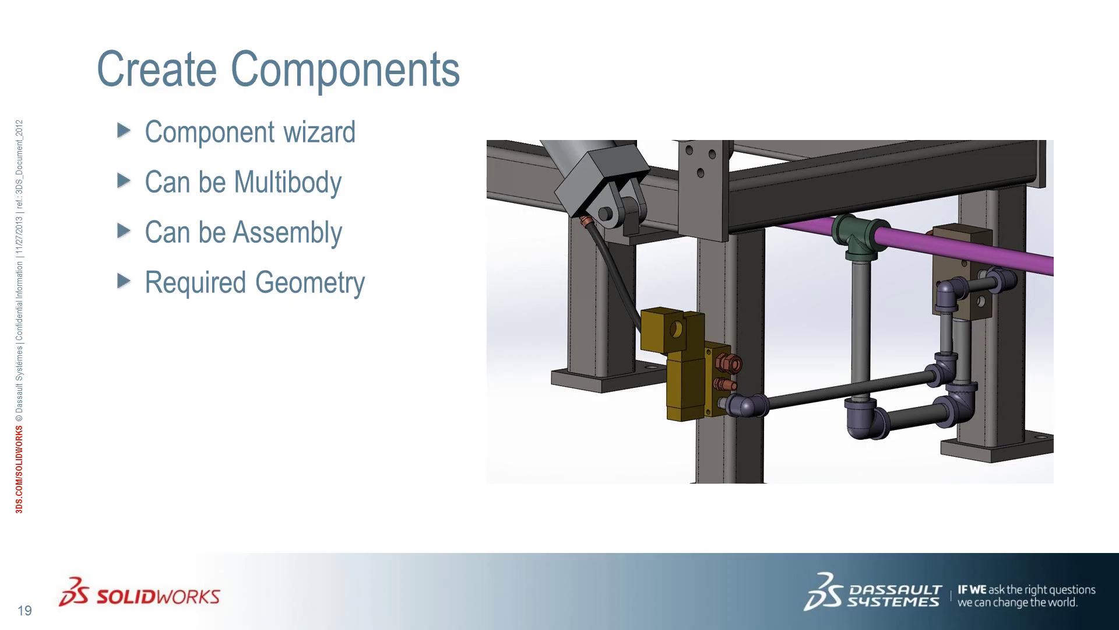
key(Right)
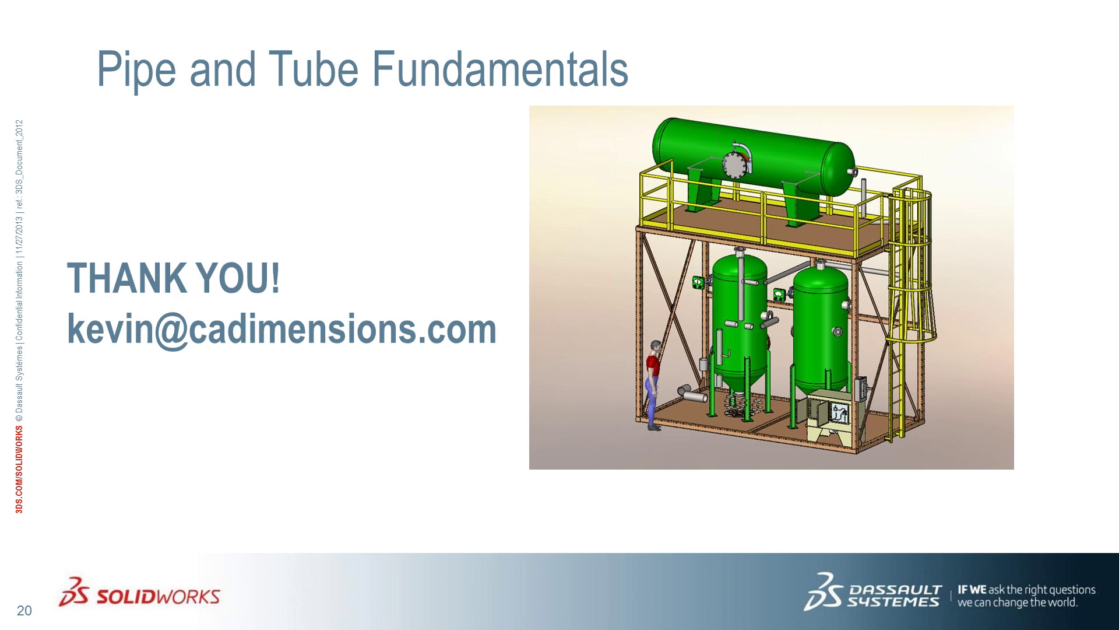